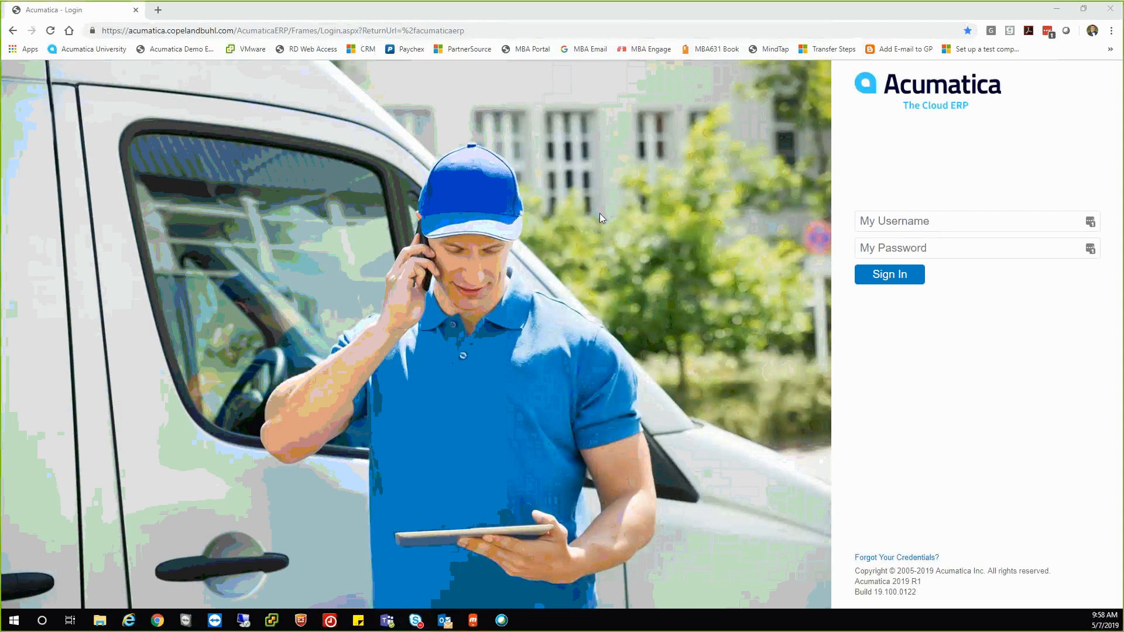
Sign in to the Acumatica demo with the admin username and password.
left_click(161, 49)
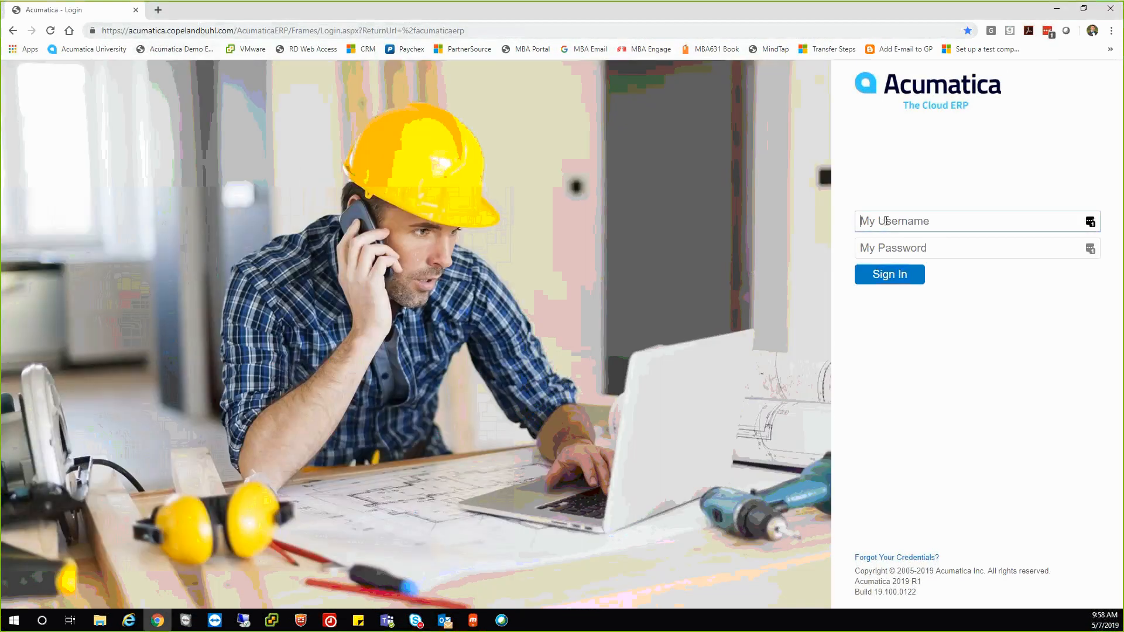
key("Tab")
type("Admin")
key("Tab")
type("12")
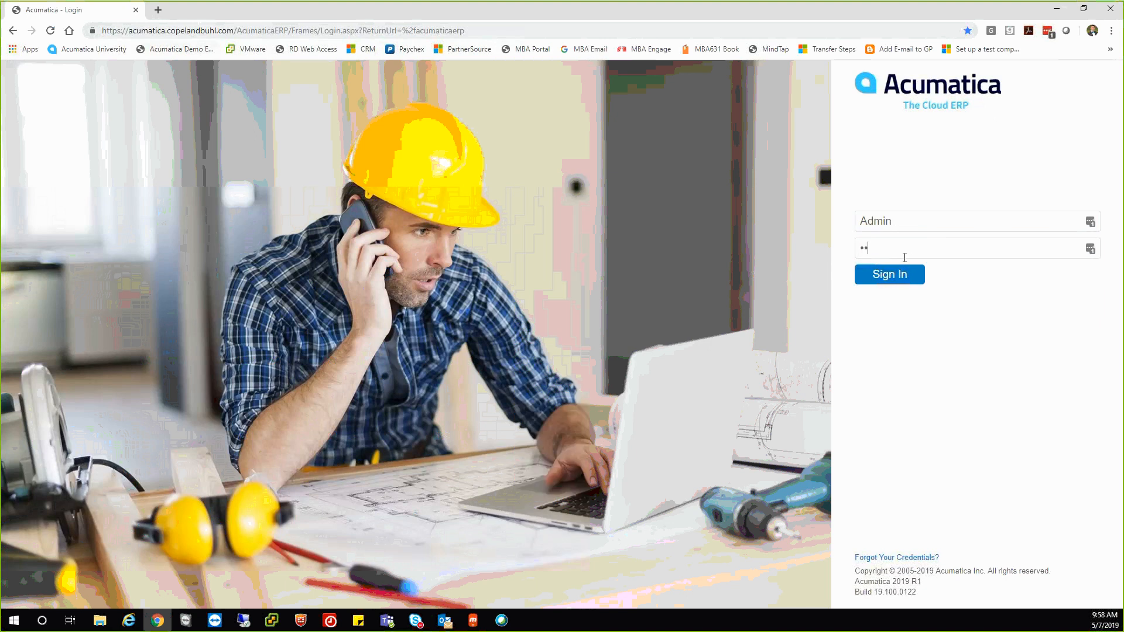
type("3456789")
key("Return")
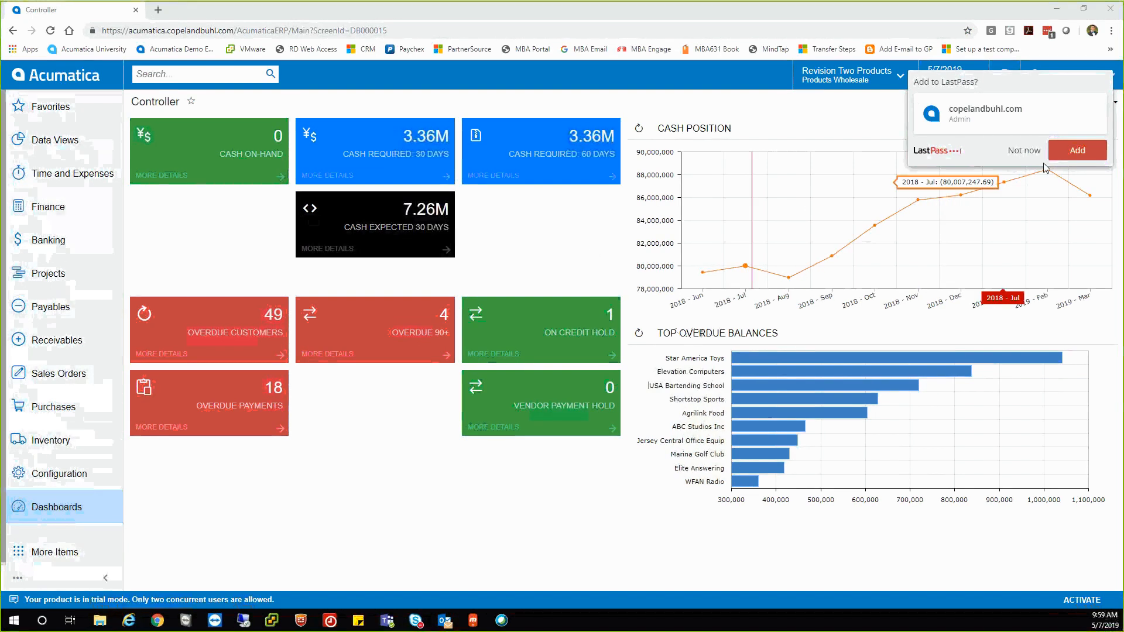
Dismiss the save-password offer and glance at the user account menu.
left_click(1024, 151)
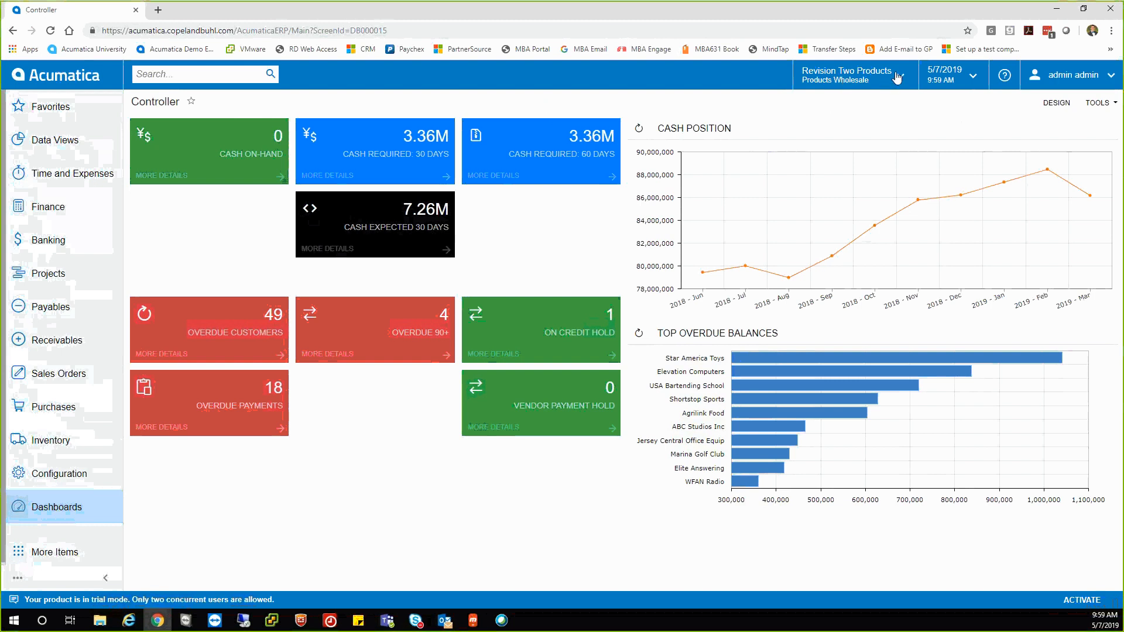
left_click(1090, 78)
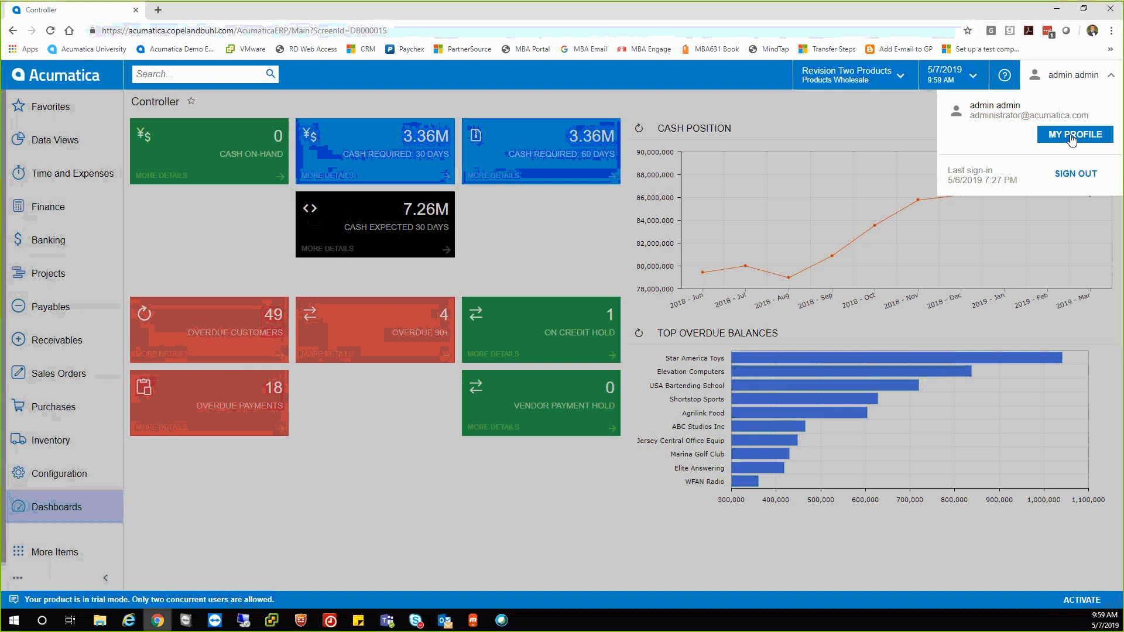
left_click(1099, 84)
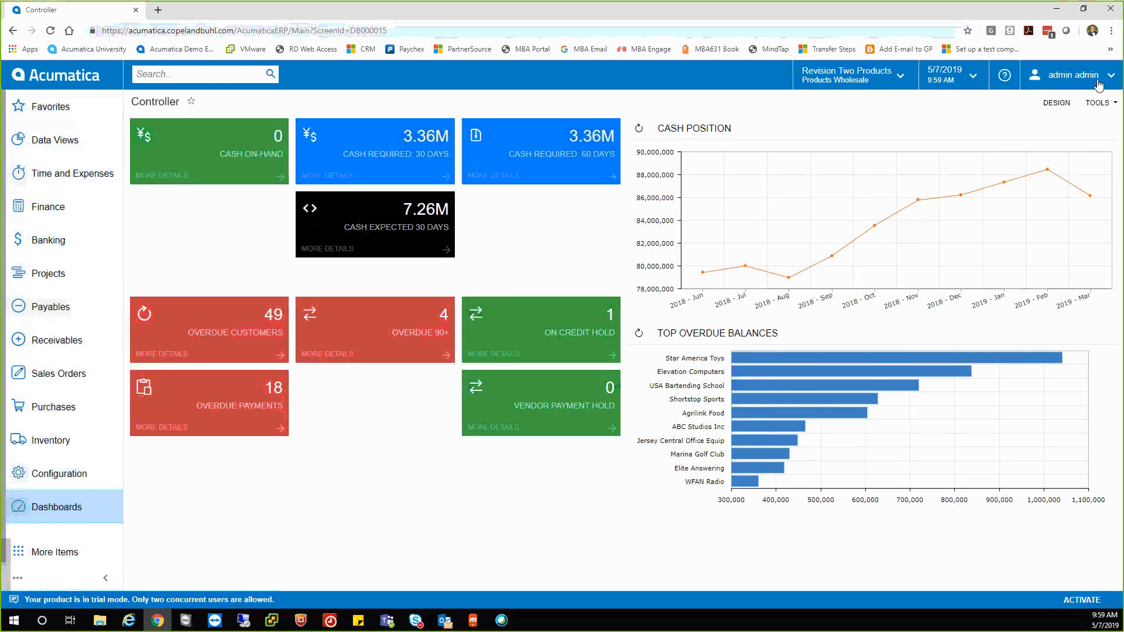
Check the dashboard help topics and business date calendar, then list companies and branches.
left_click(1004, 75)
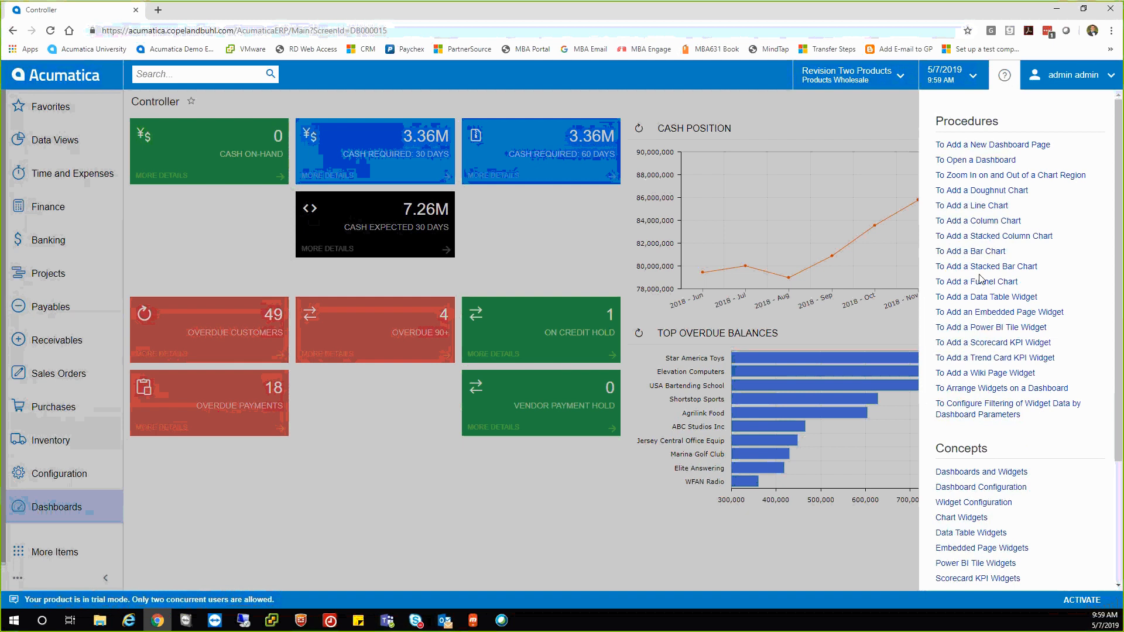
left_click(1003, 84)
left_click(960, 74)
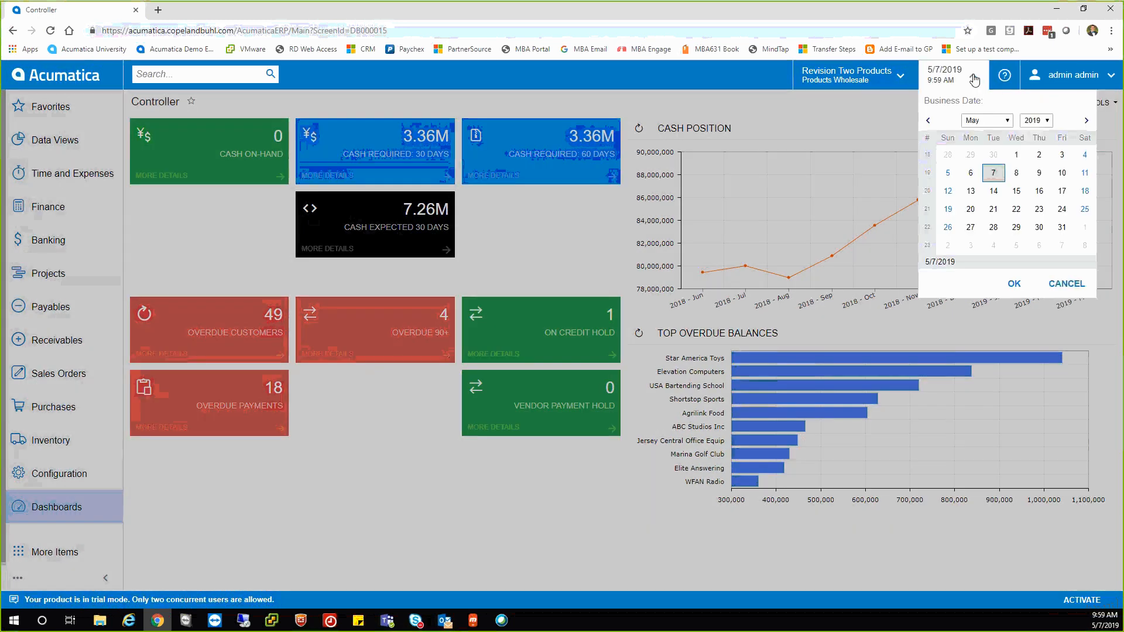
left_click(957, 73)
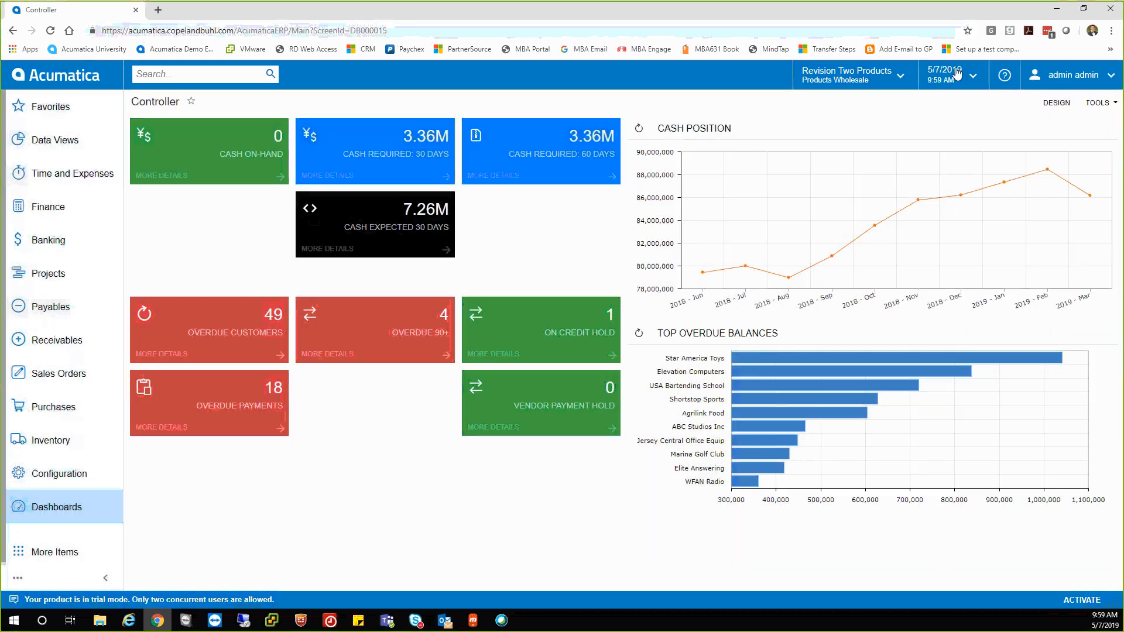
left_click(861, 77)
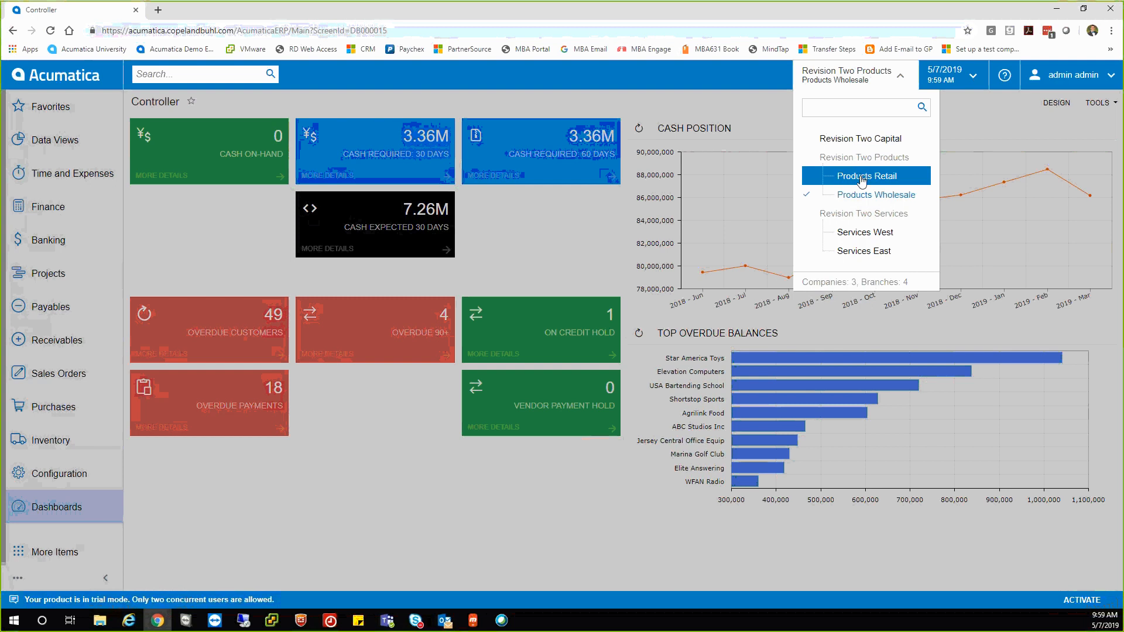
Try the Products Retail and Services West branches, settling on the Revision Two Capital company.
left_click(863, 177)
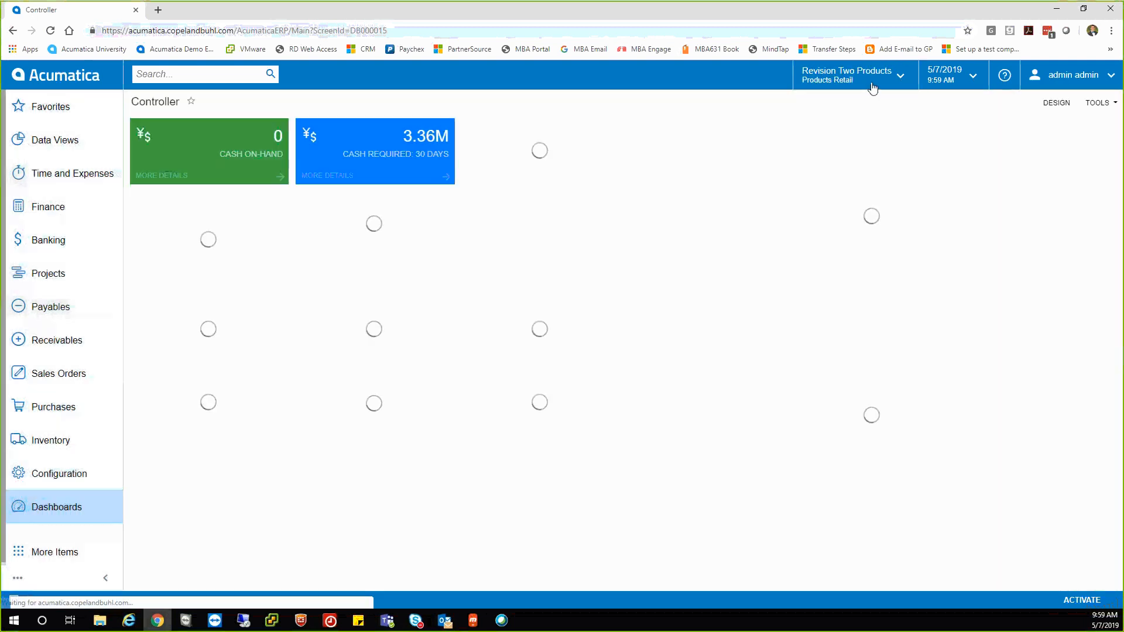
left_click(870, 79)
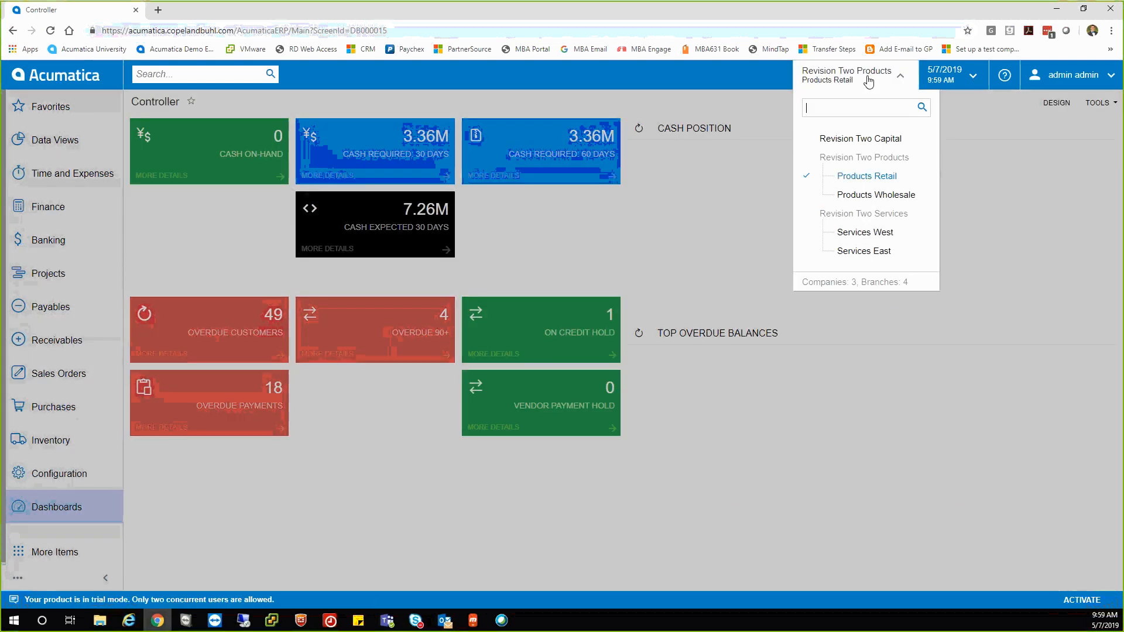
left_click(853, 143)
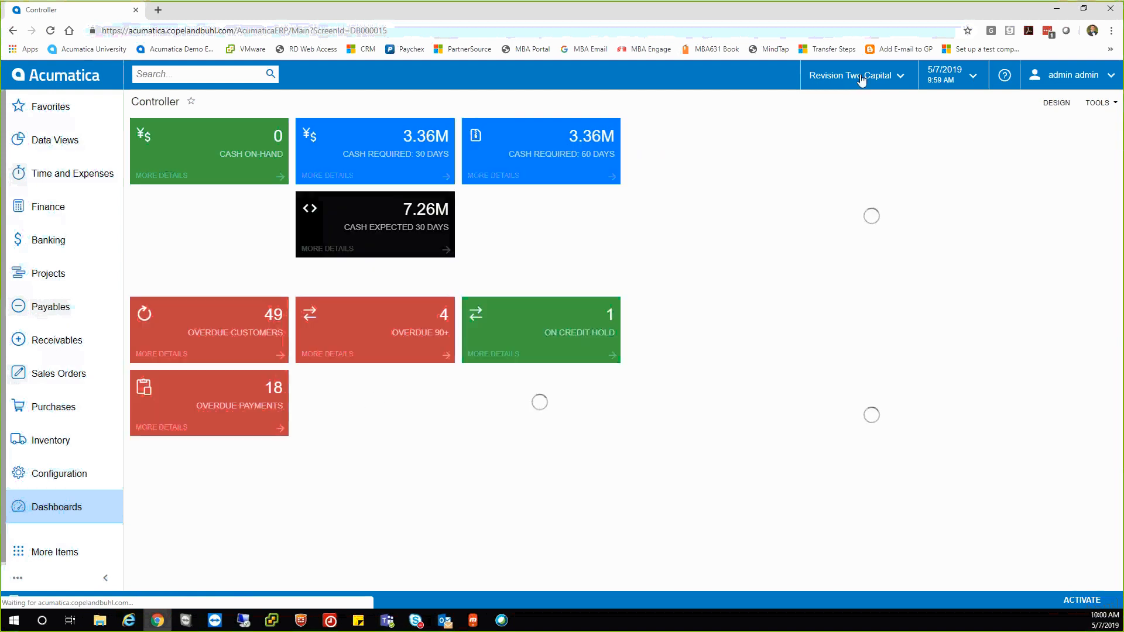
left_click(859, 79)
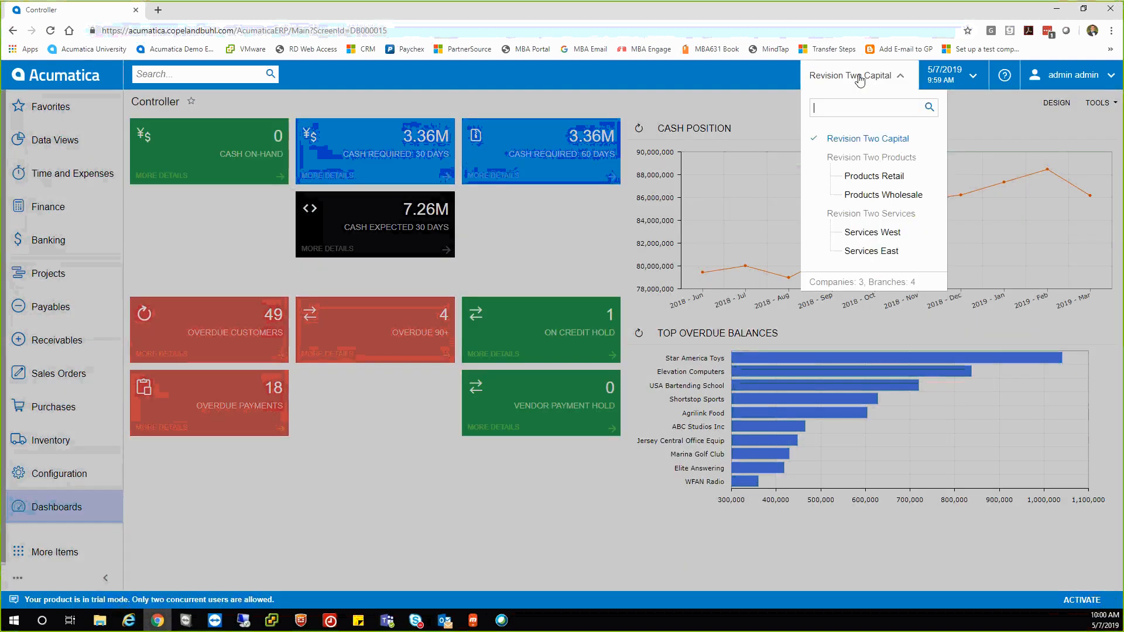
left_click(857, 232)
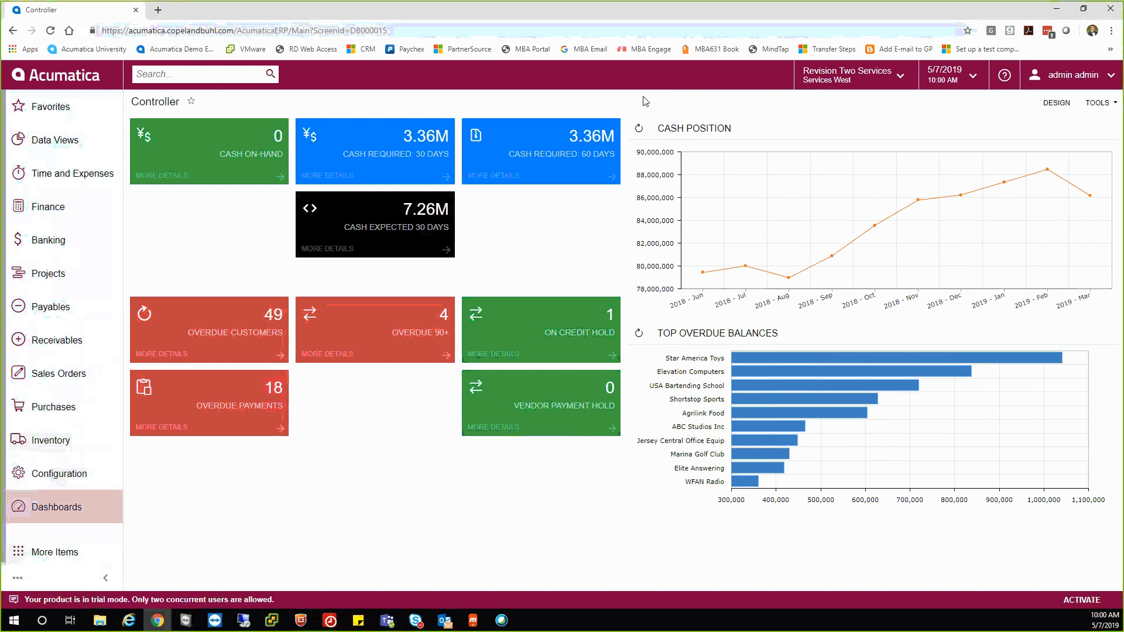
left_click(855, 81)
left_click(857, 143)
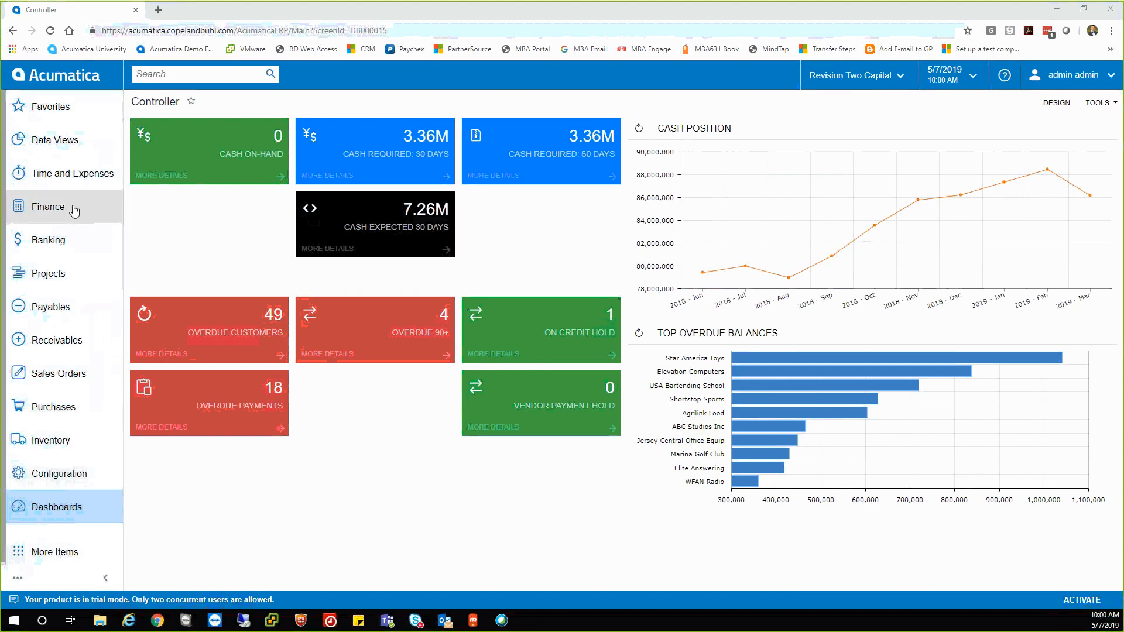
Move from Banking to the full Sales Orders menu and reveal the menu customisation options.
left_click(69, 240)
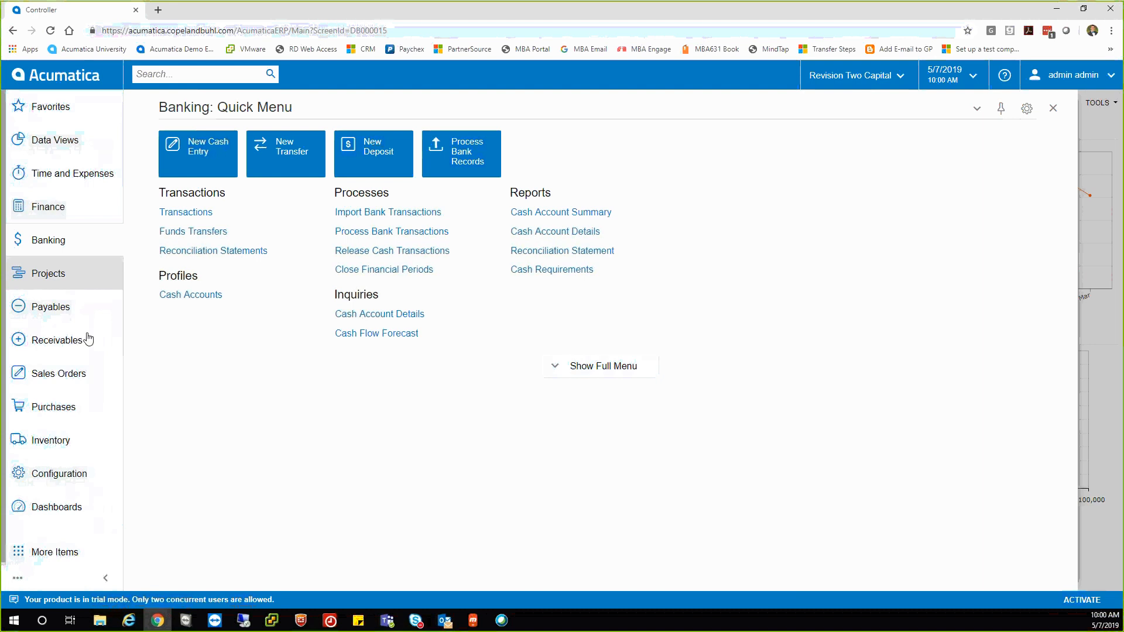
left_click(71, 379)
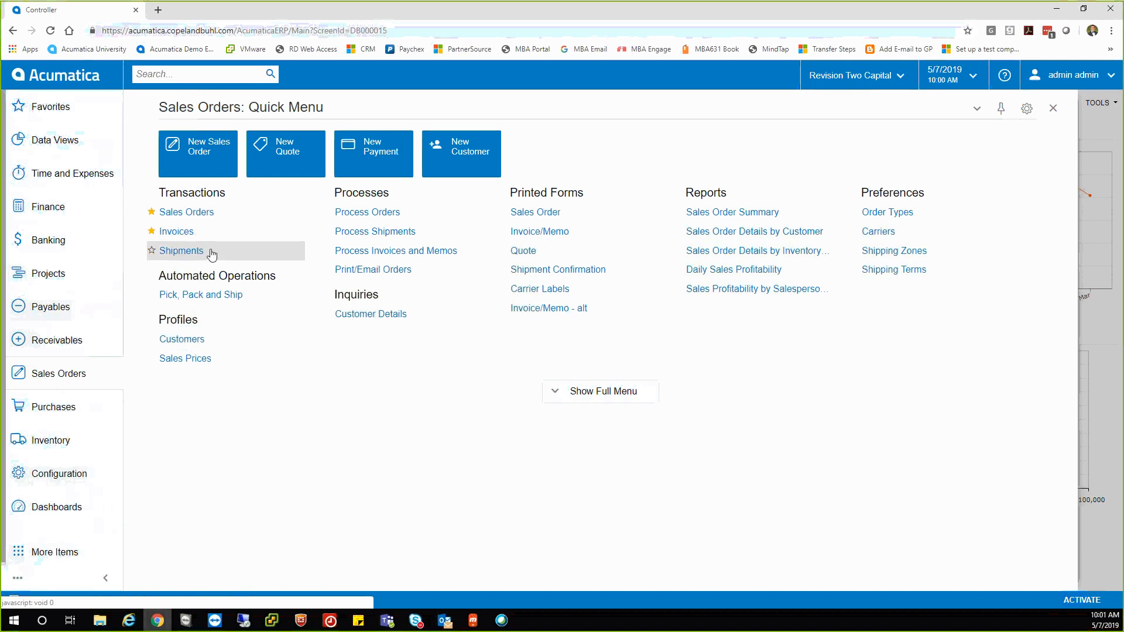
left_click(557, 398)
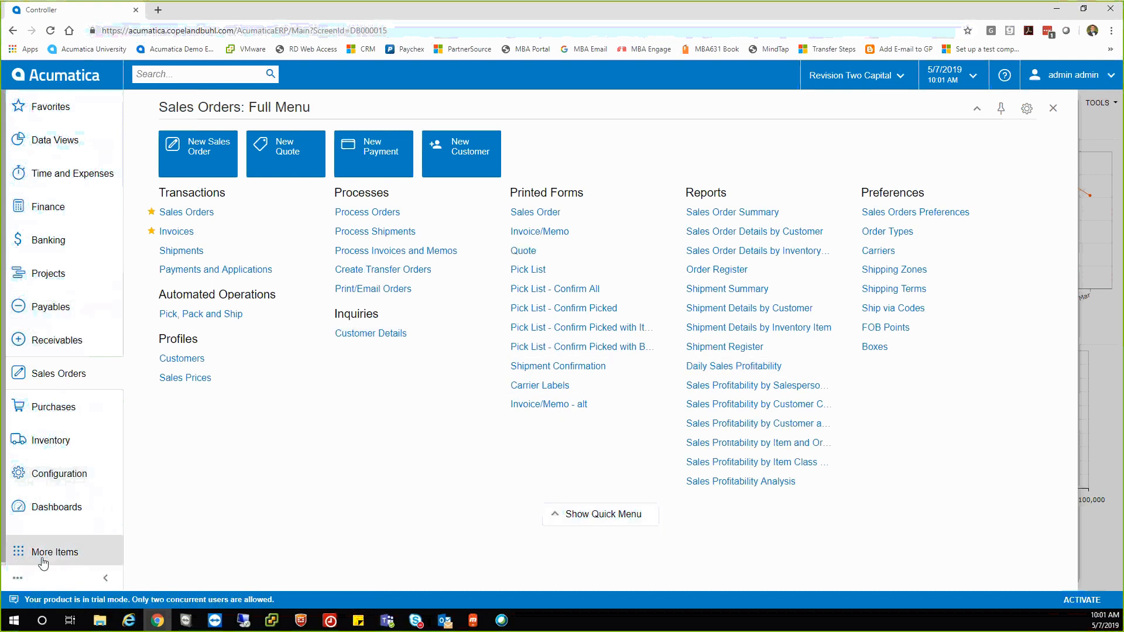
left_click(18, 578)
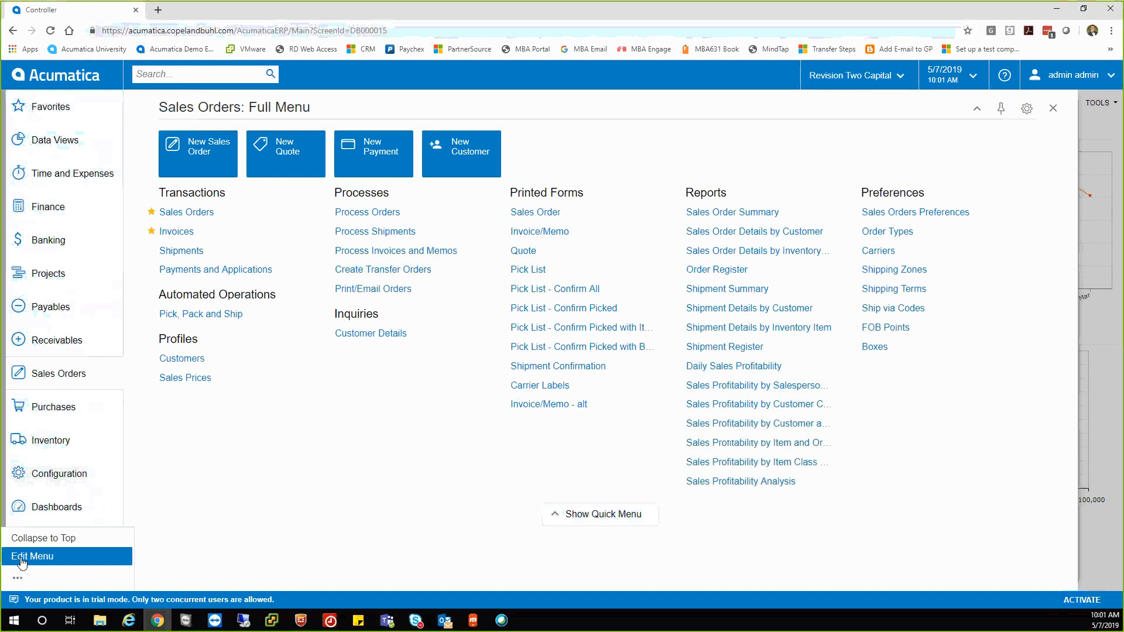
In menu edit mode, uncheck Order Types, Carriers and Shipping Zones, also toggling Shipping Terms.
left_click(22, 561)
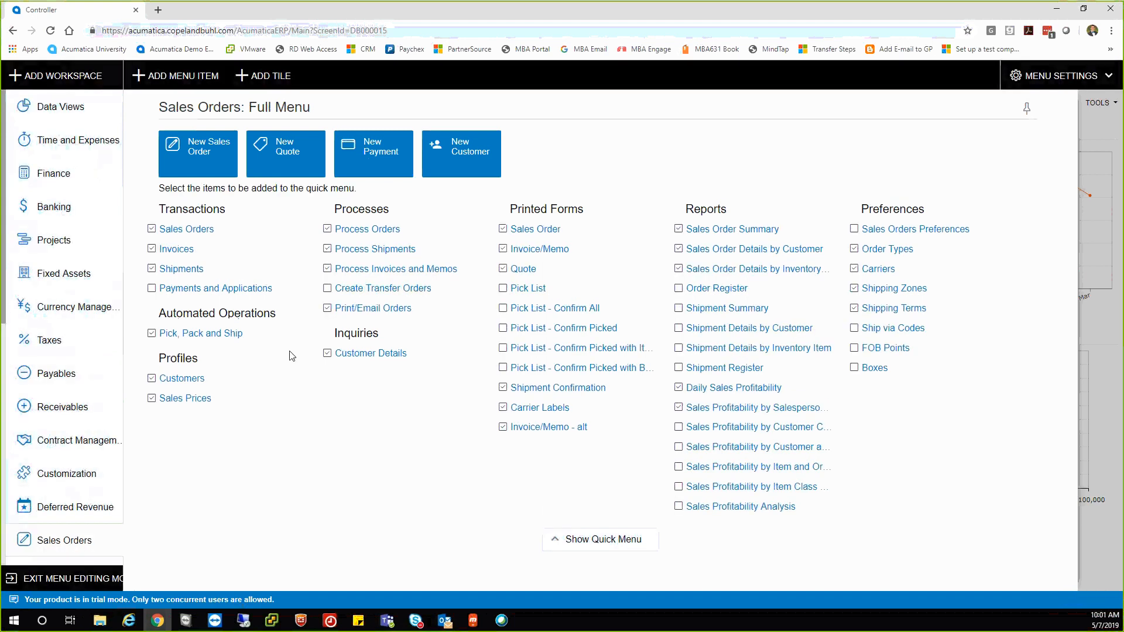
left_click(678, 409)
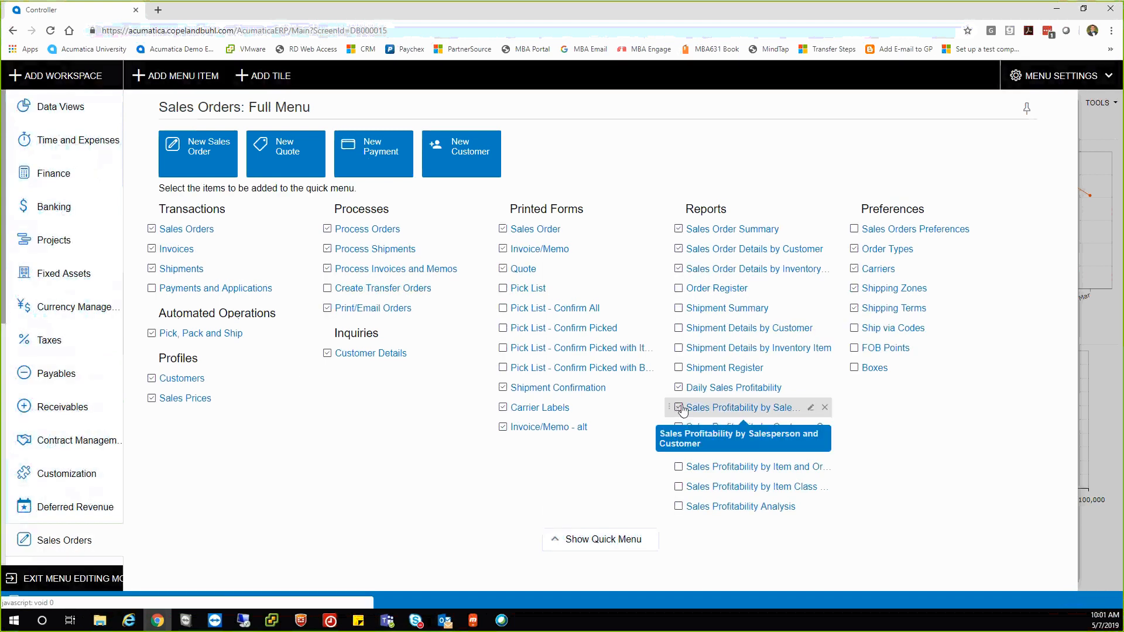
left_click(855, 250)
left_click(854, 269)
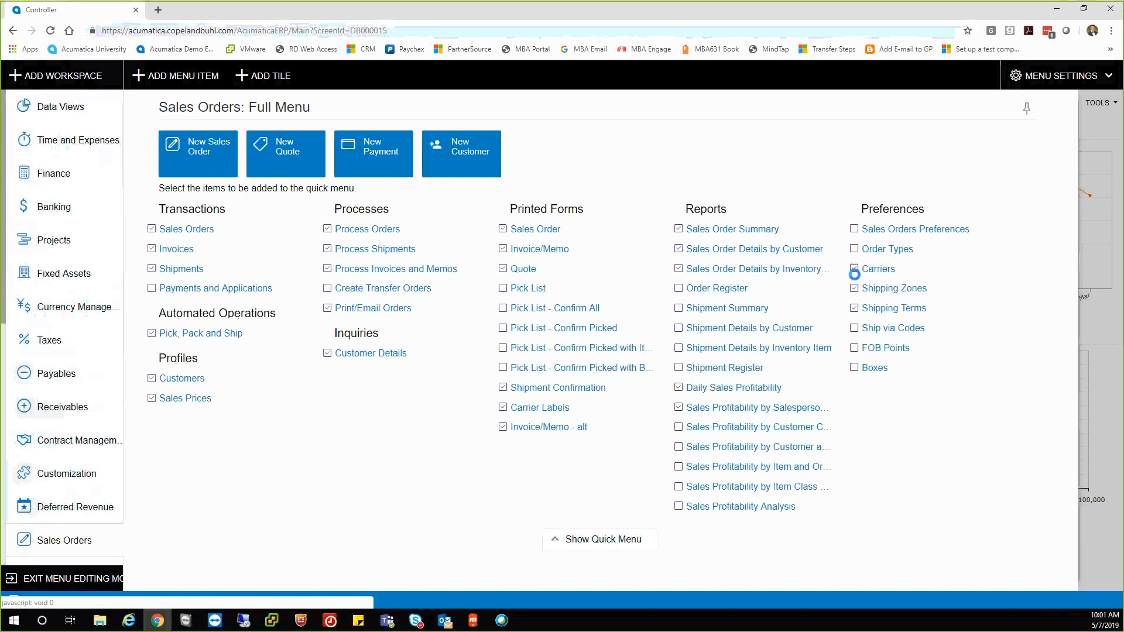
left_click(854, 289)
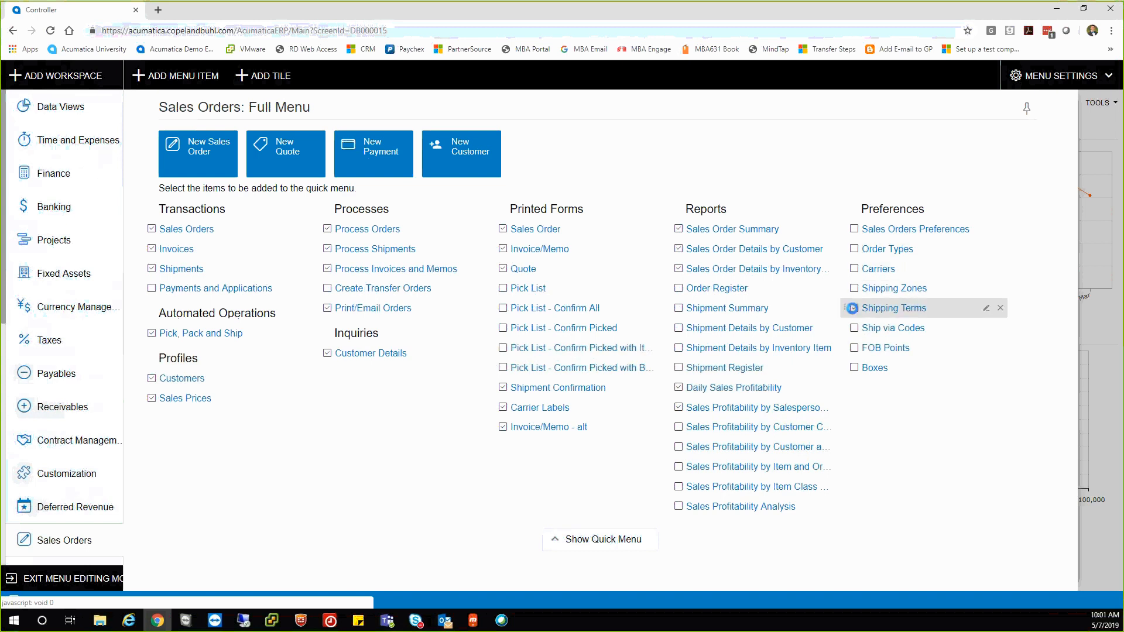
left_click(852, 309)
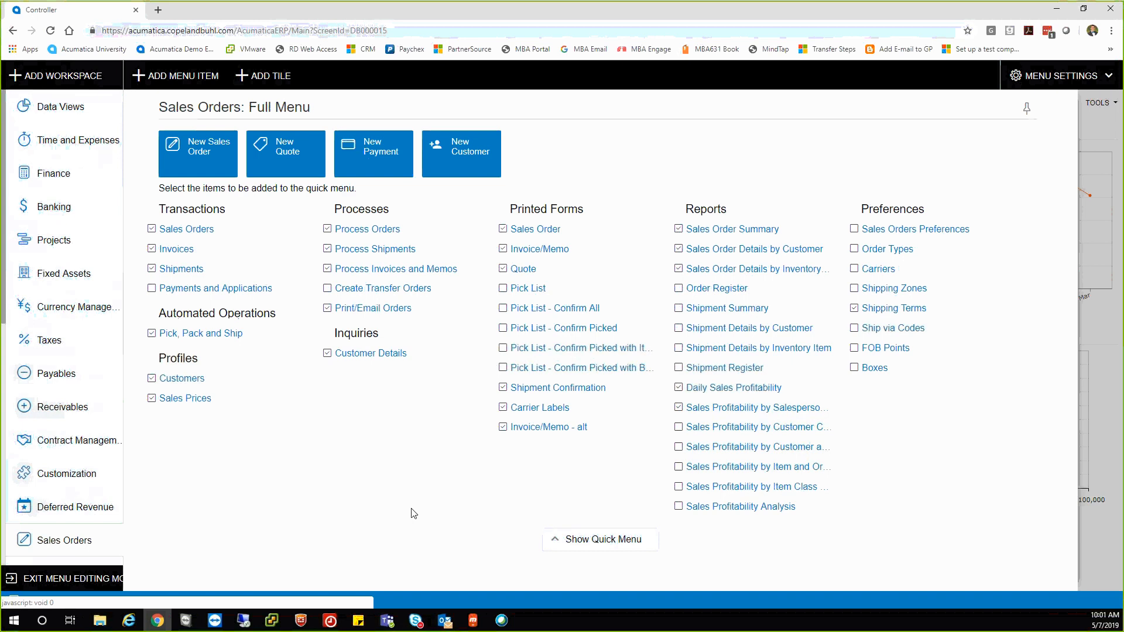
left_click(42, 579)
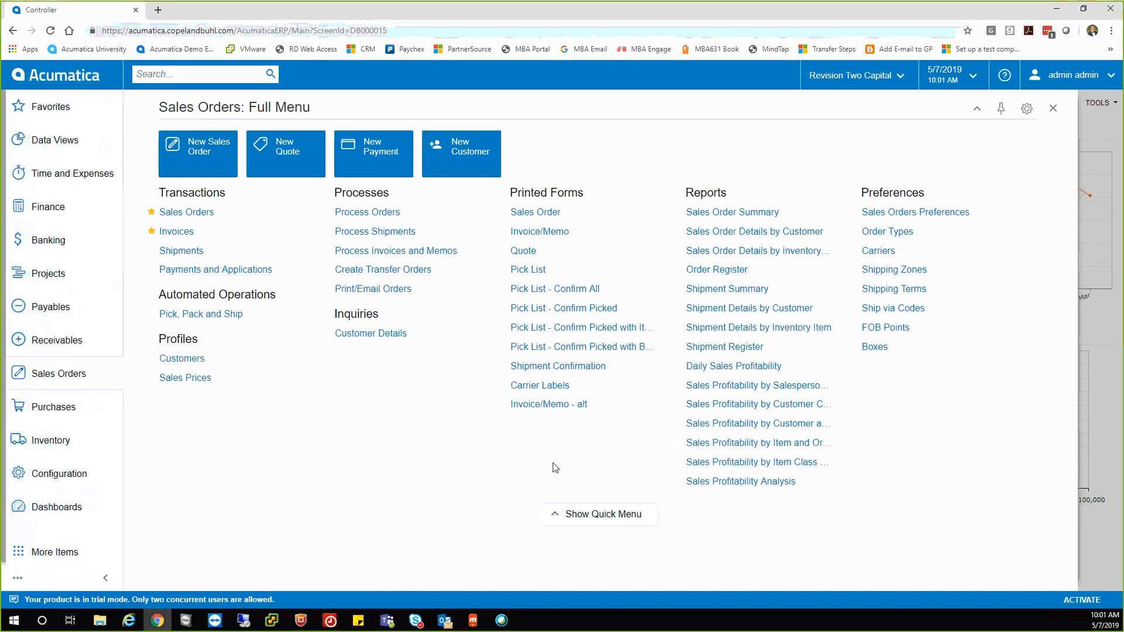
Switch between the quick and full Sales Orders menus to confirm the trimmed links.
left_click(579, 516)
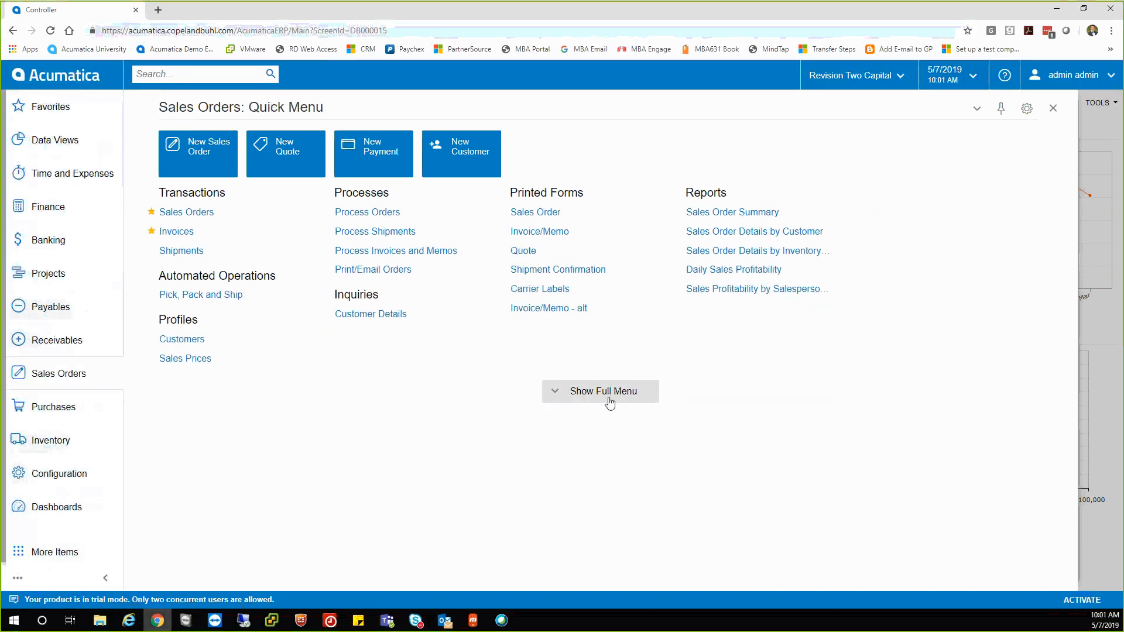
left_click(608, 402)
left_click(600, 515)
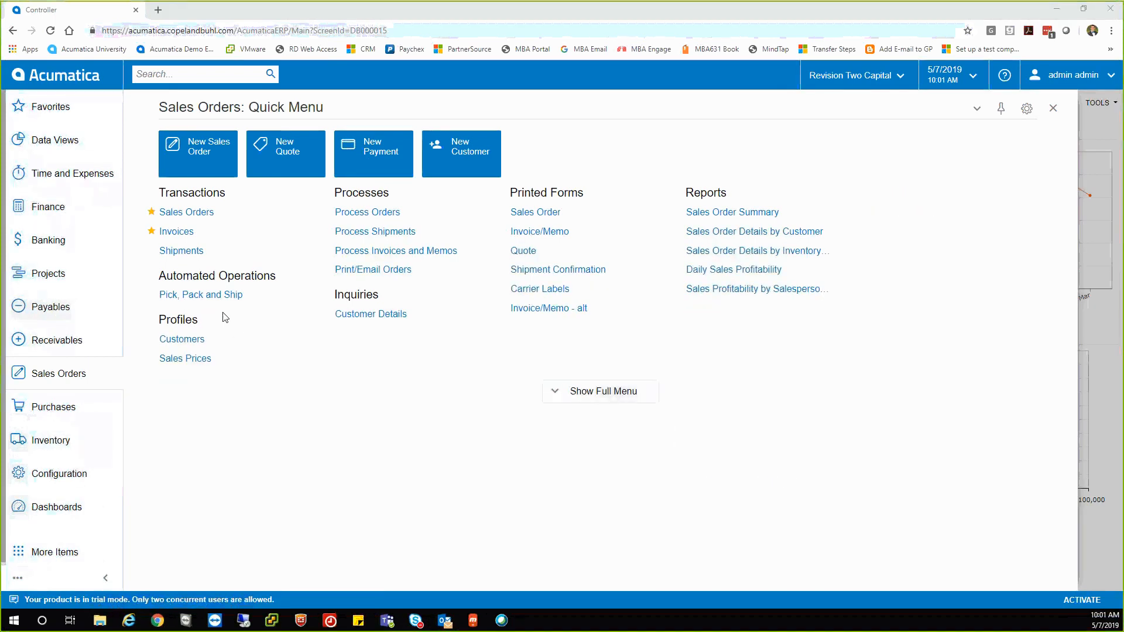
Open the Sales Orders list and set its Status filter to All.
left_click(189, 213)
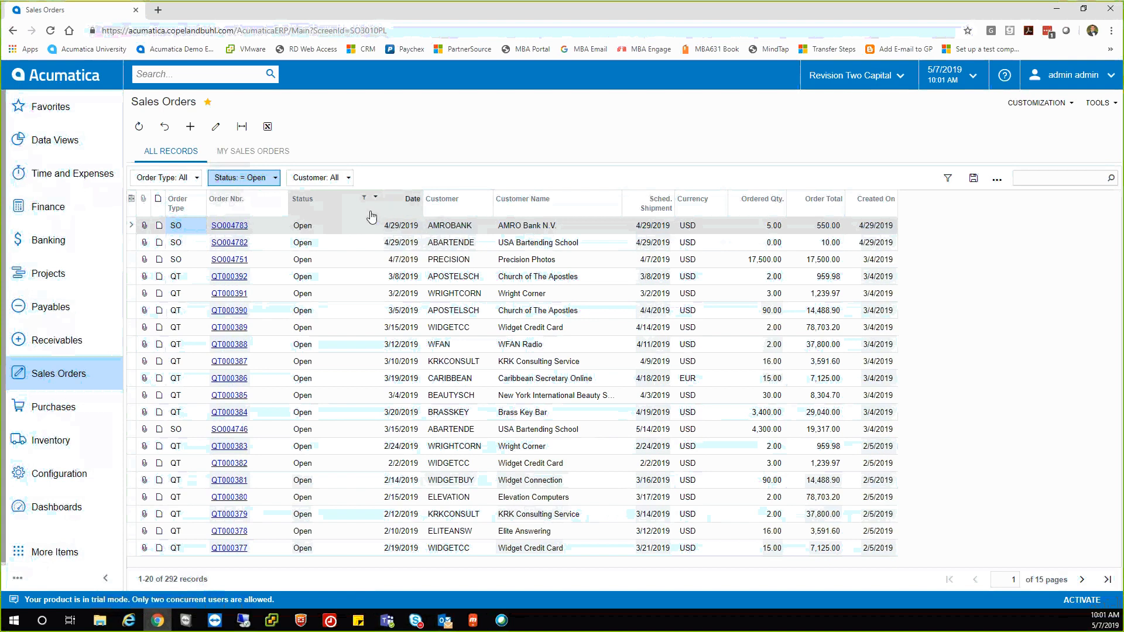
left_click(266, 177)
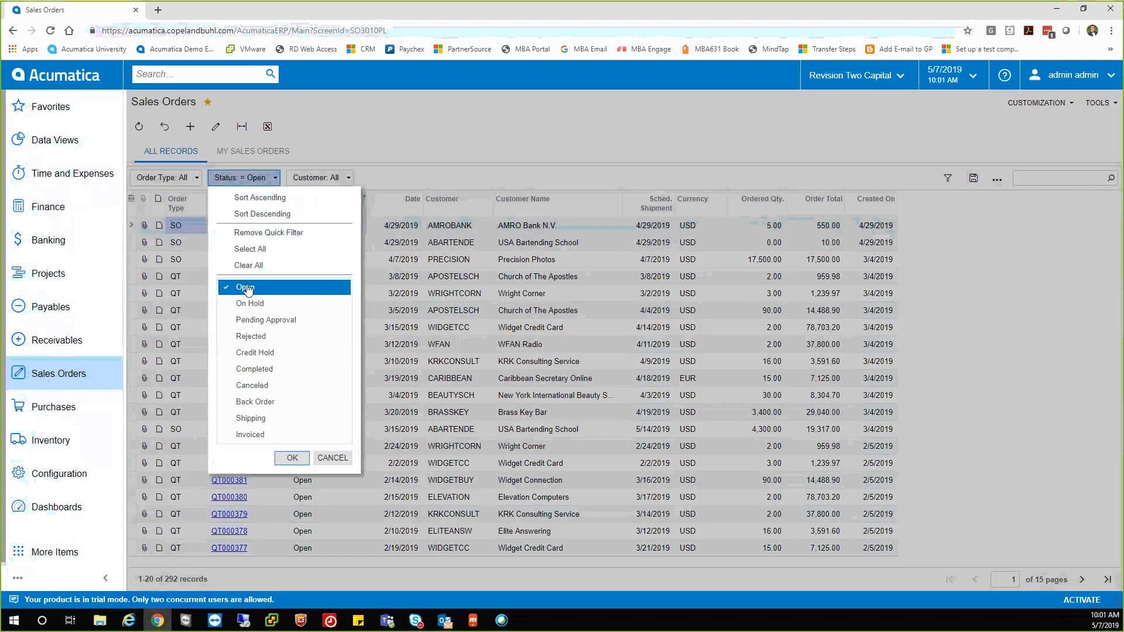
left_click(250, 248)
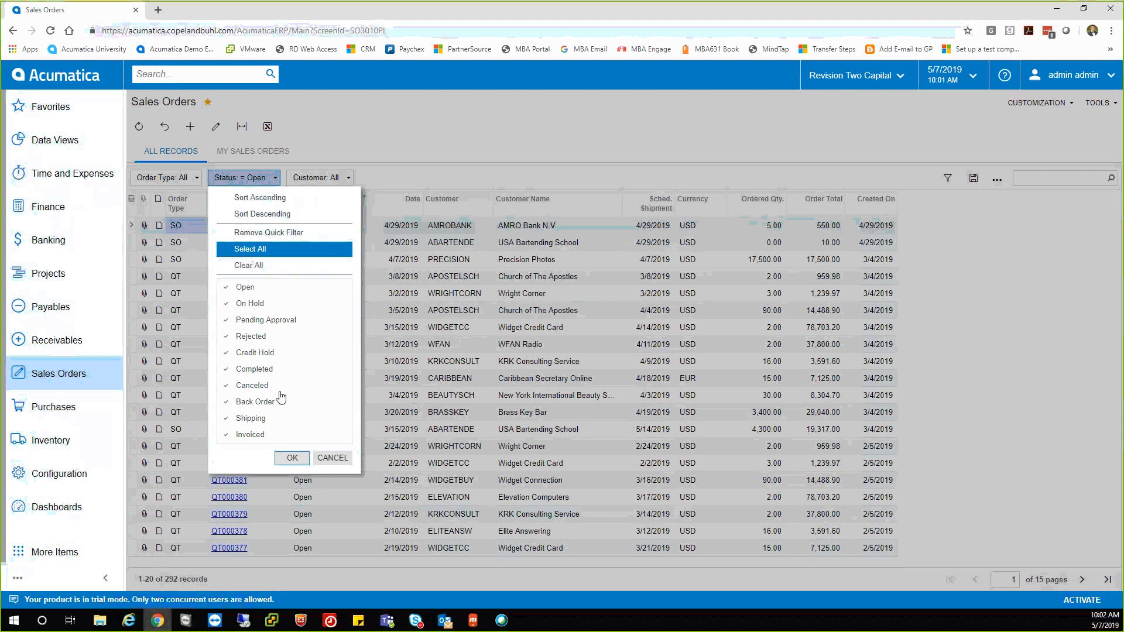
left_click(287, 458)
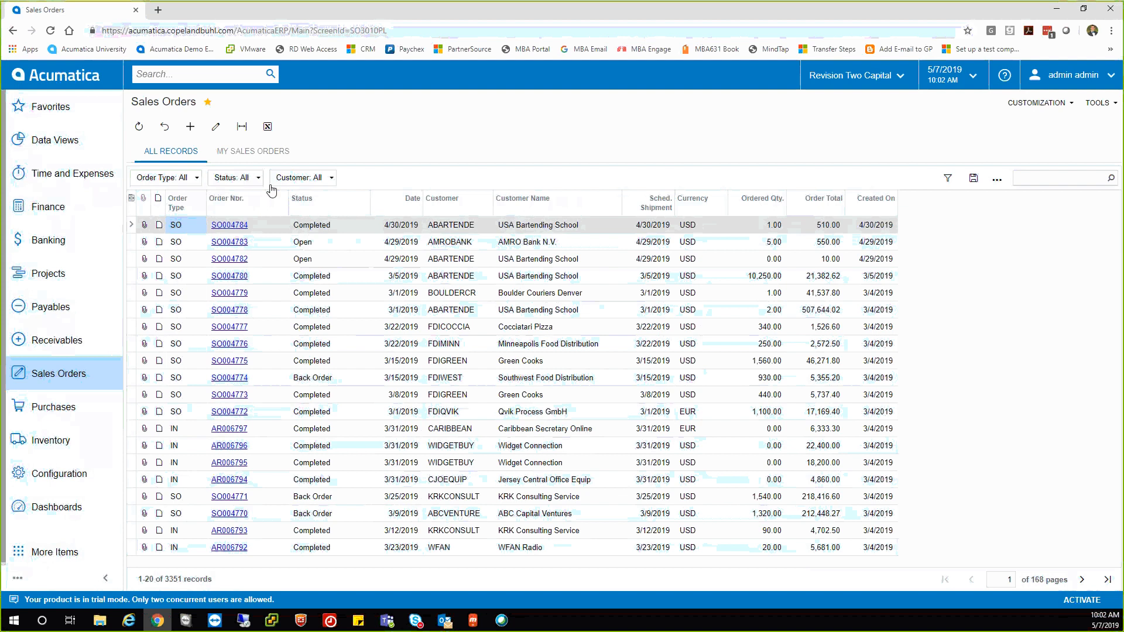
Move the Date column beside Sched. Shipment and sort it ascending.
left_click_drag(410, 211, 609, 209)
left_click(575, 197)
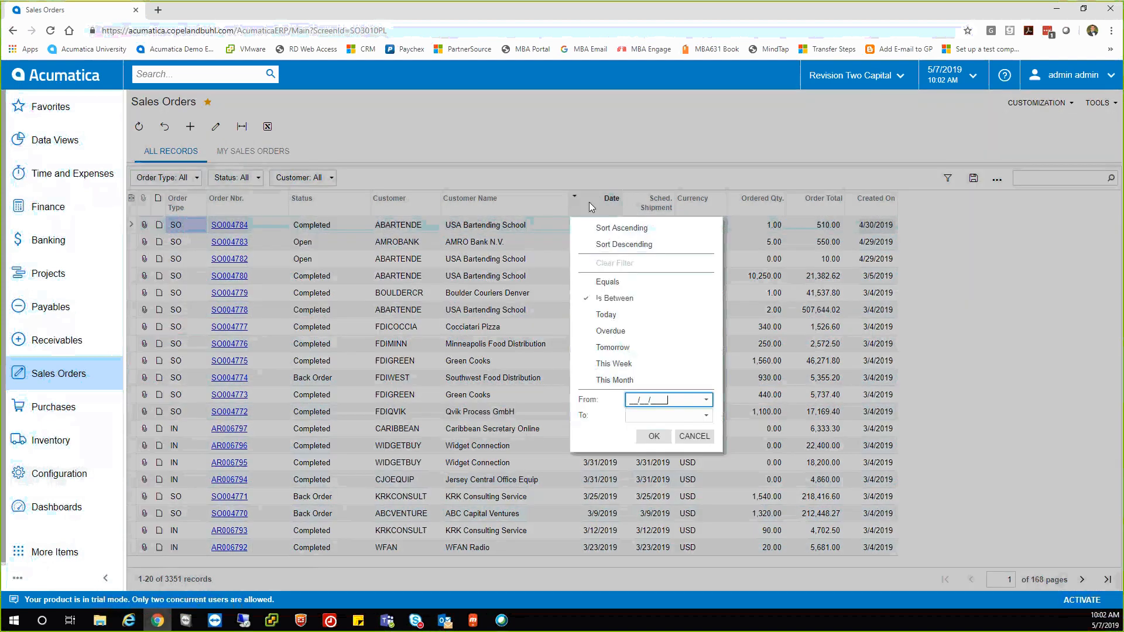
left_click(605, 228)
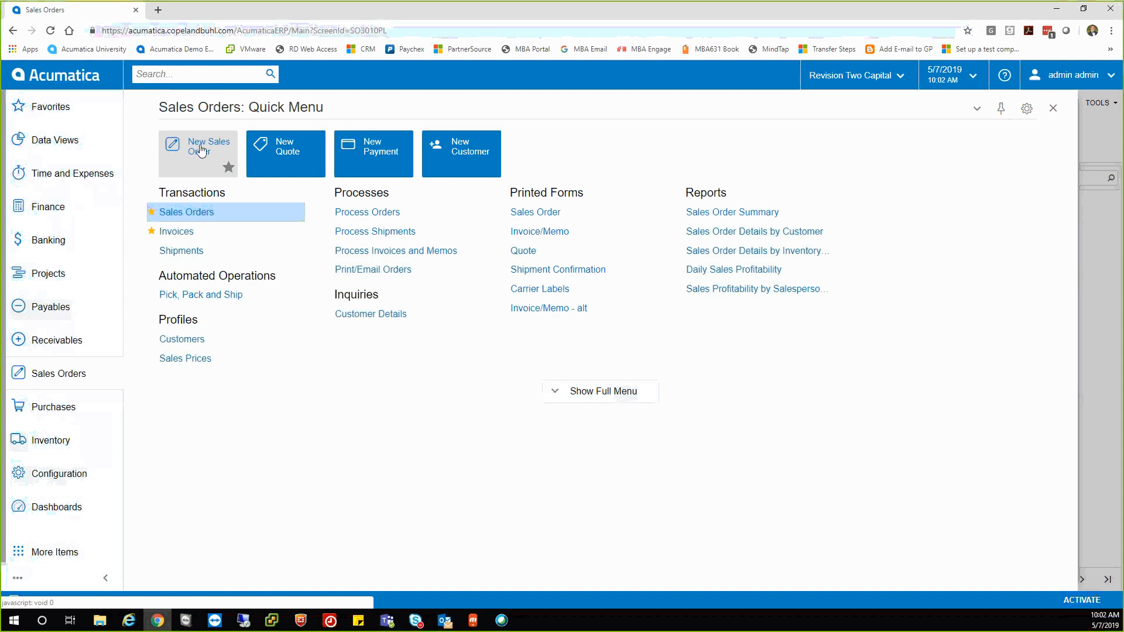
Start a blank new sales order, then return to the Sales Orders quick menu.
left_click(193, 165)
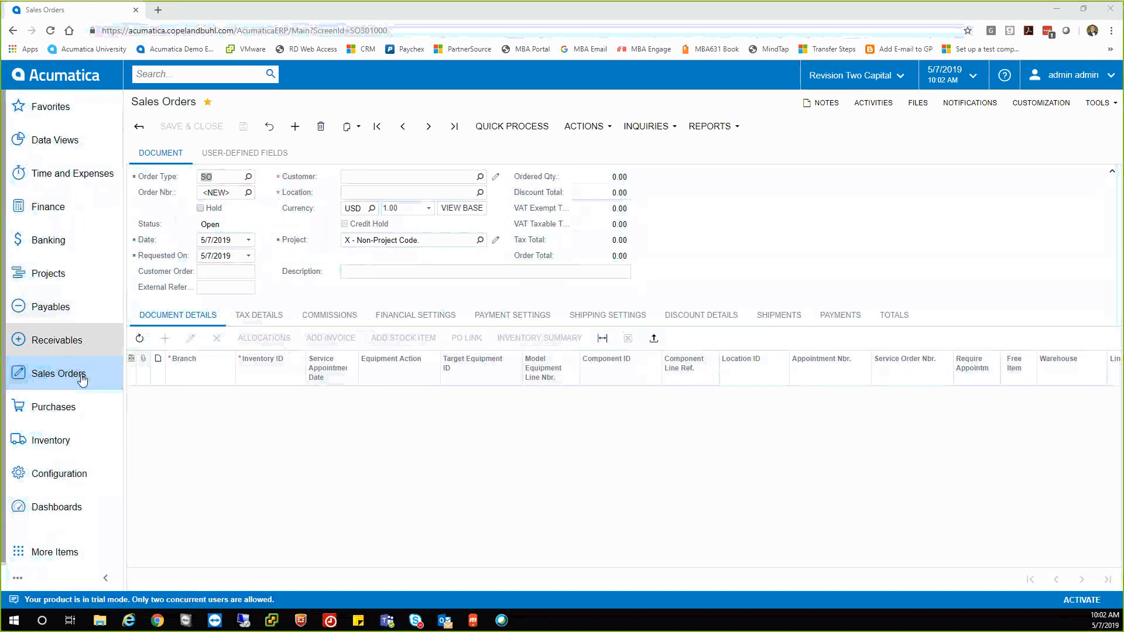
left_click(80, 376)
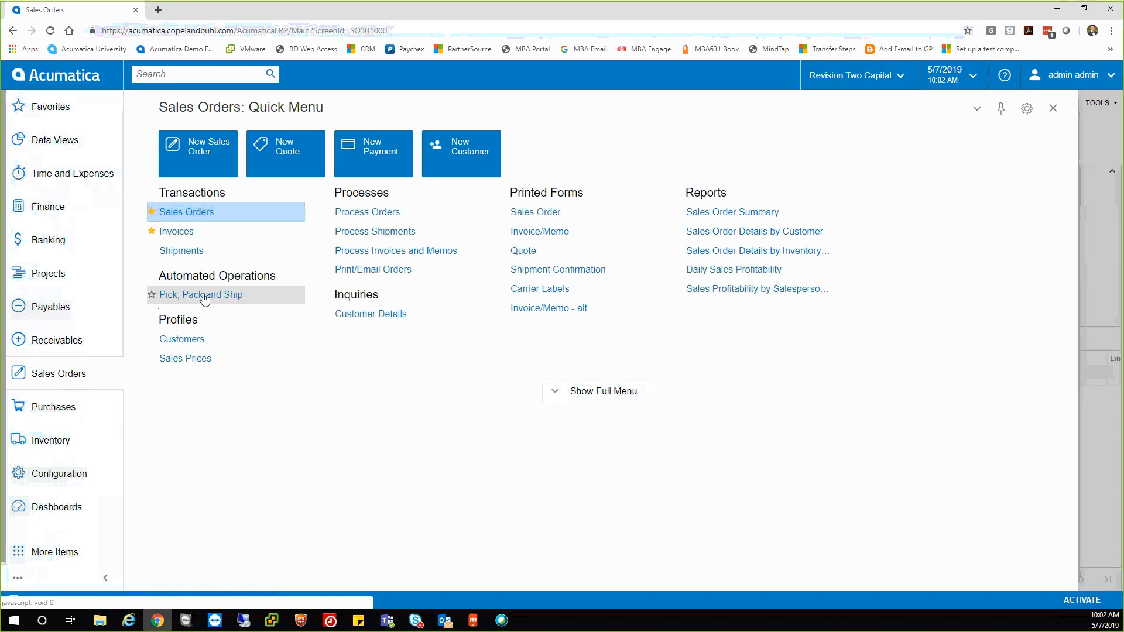
Browse the Purchases and Projects quick menus and the additional modules list.
left_click(58, 414)
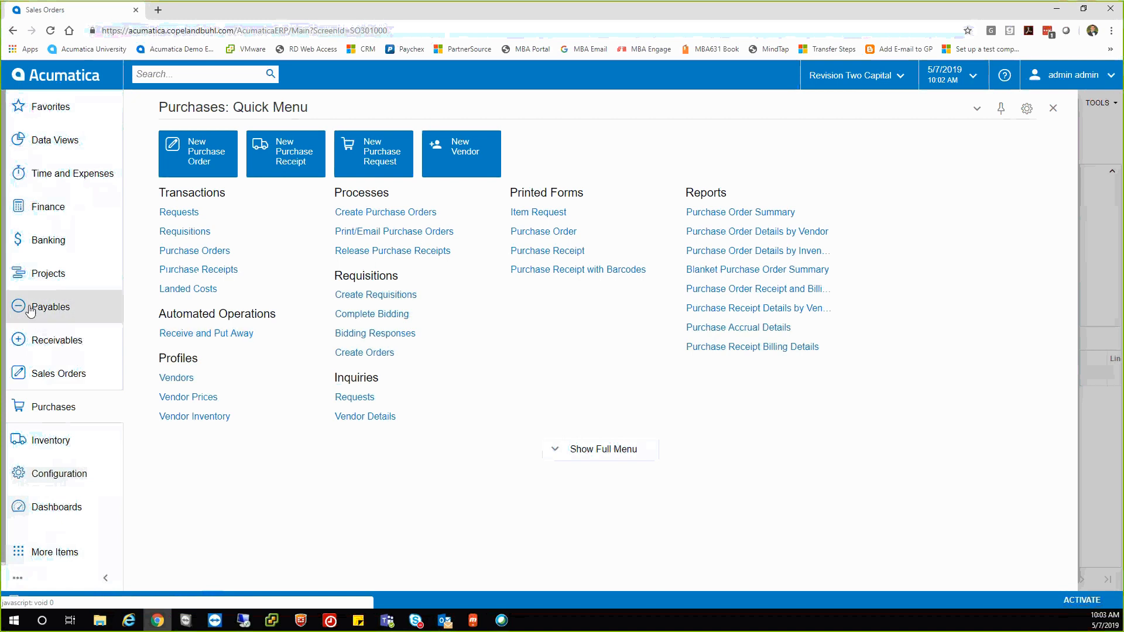
left_click(51, 276)
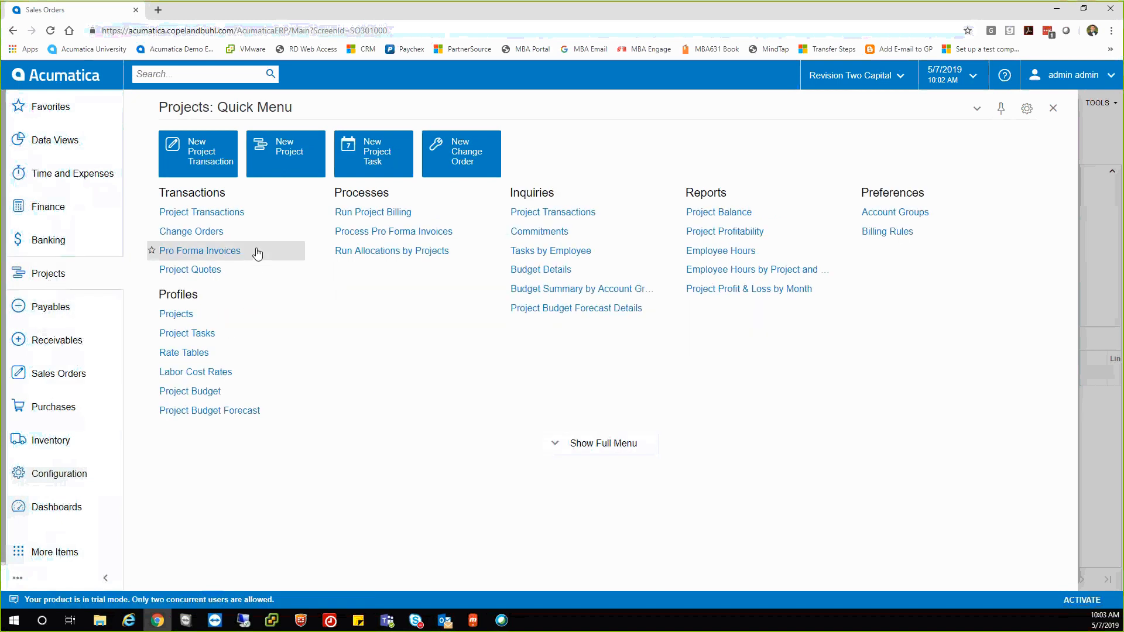
left_click(50, 552)
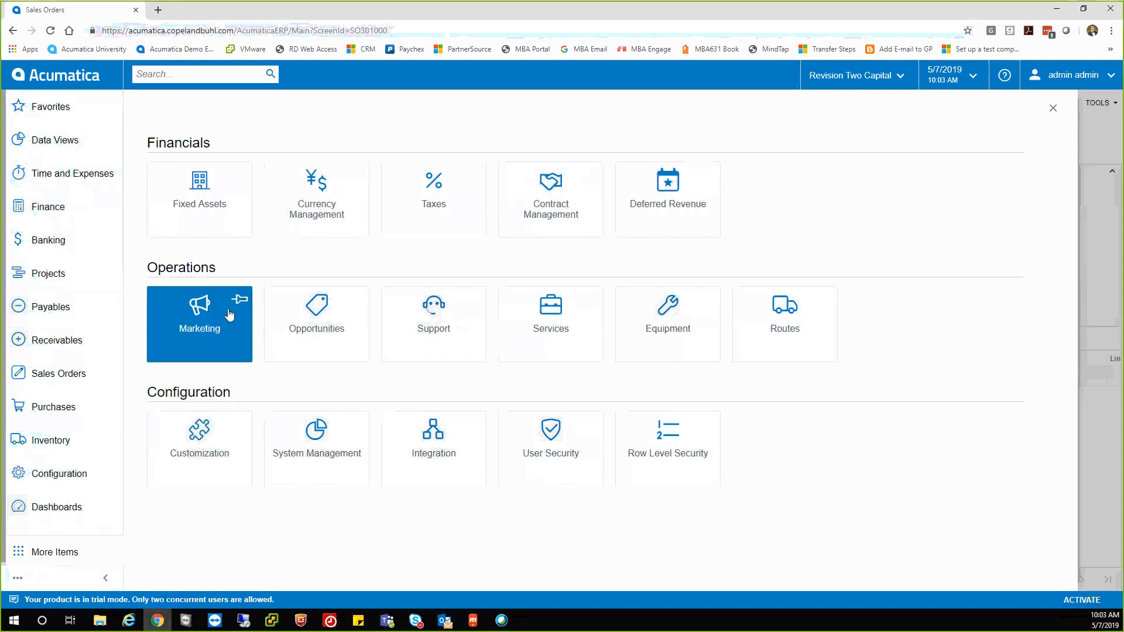
Open the full Marketing menu, then go back to the full Sales Orders menu.
left_click(208, 338)
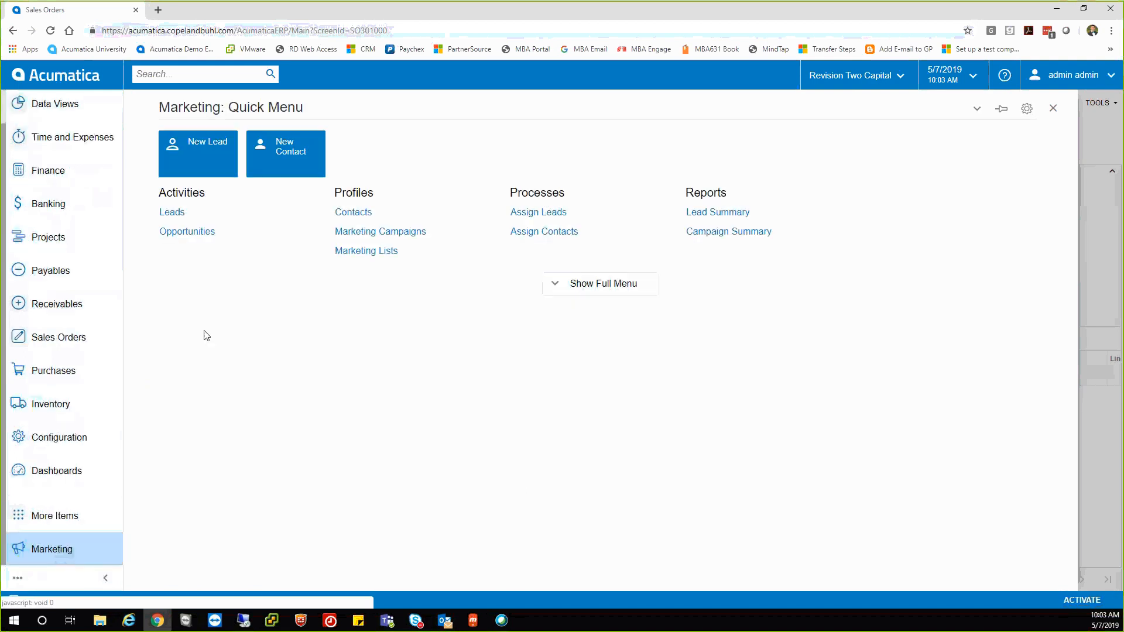
left_click(571, 288)
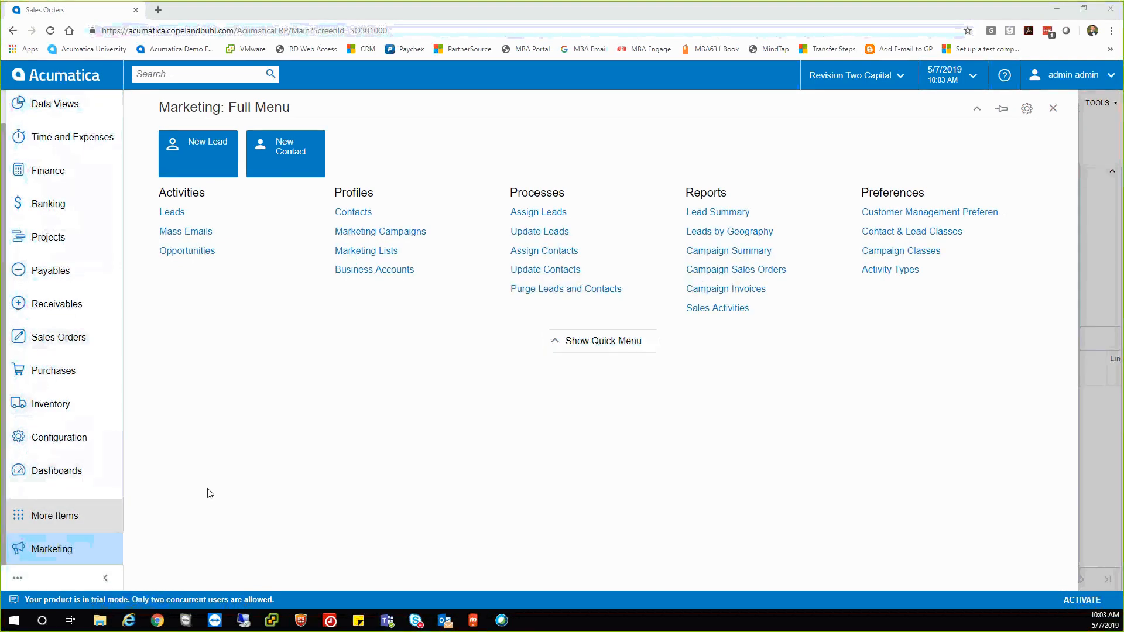
left_click(59, 338)
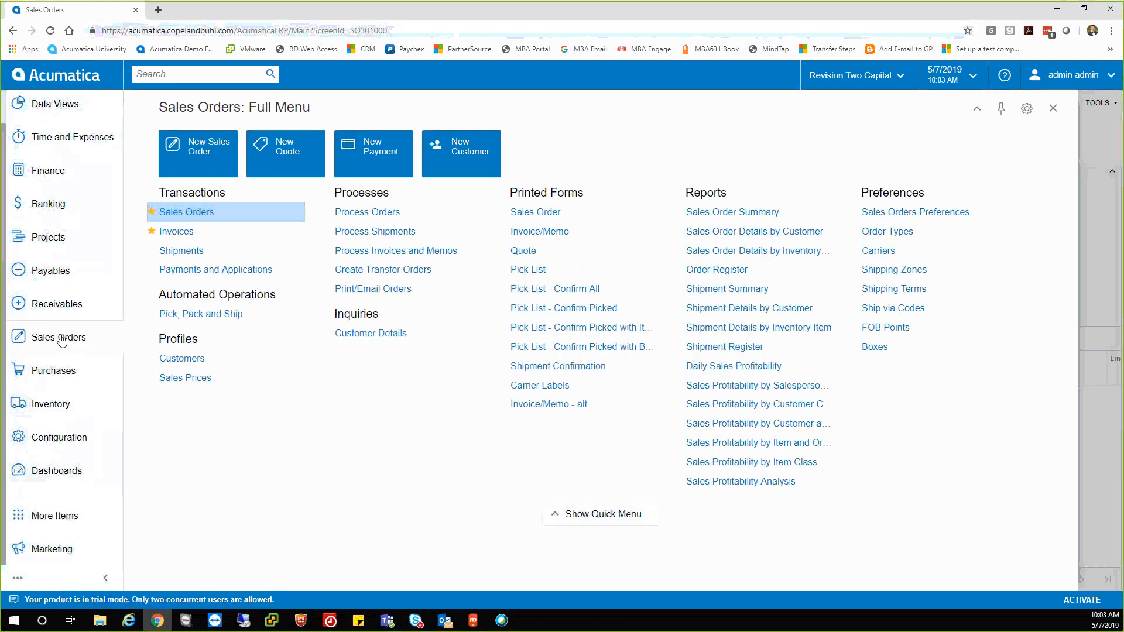
left_click(185, 75)
Search for 'usa bar' and review the matching menu items, records, help topics and files.
type("usa bar")
key("Return")
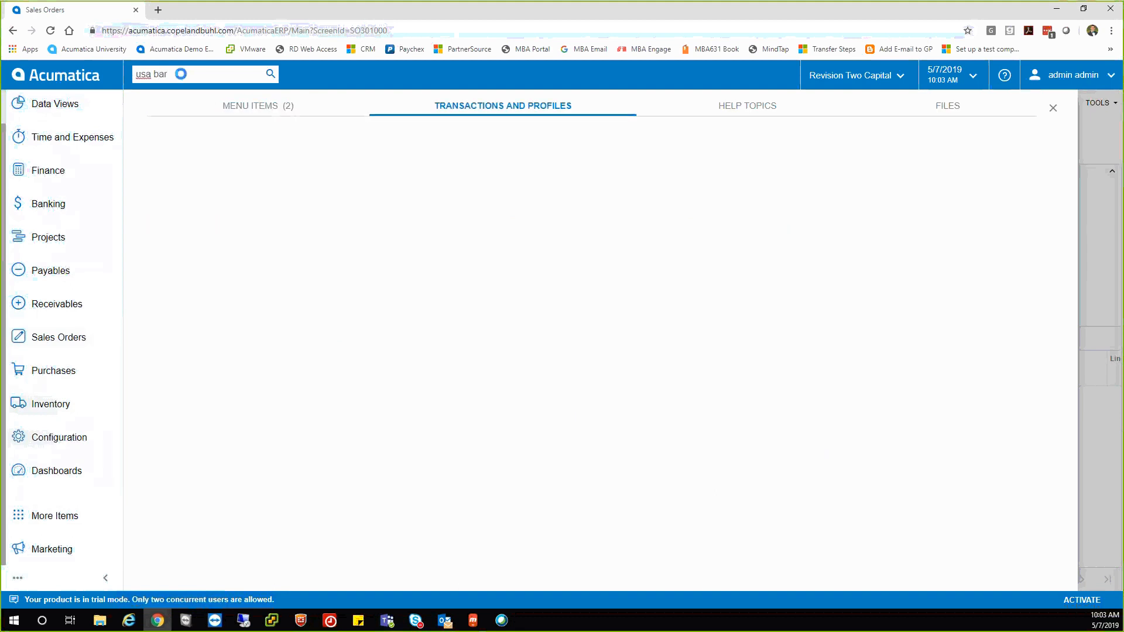
left_click(270, 110)
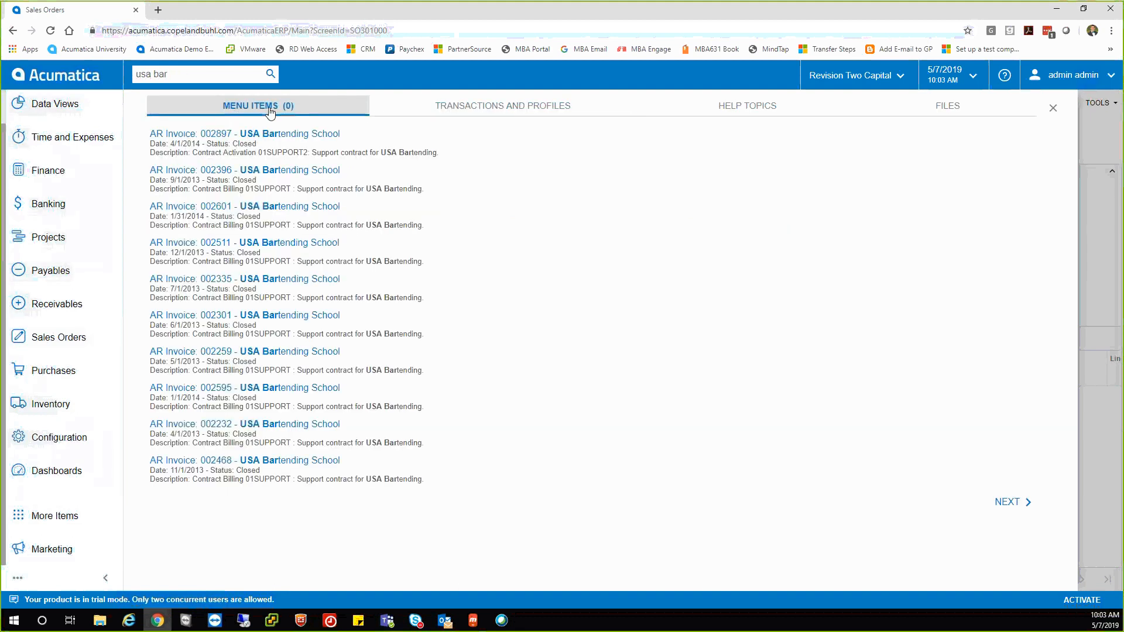
left_click(460, 112)
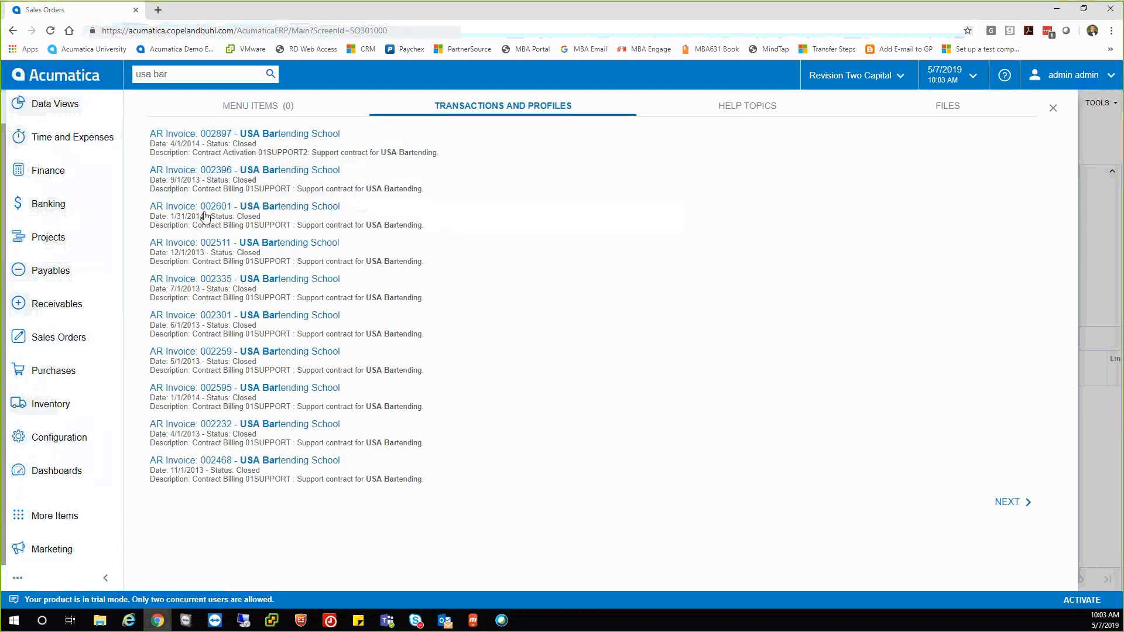
left_click(1007, 502)
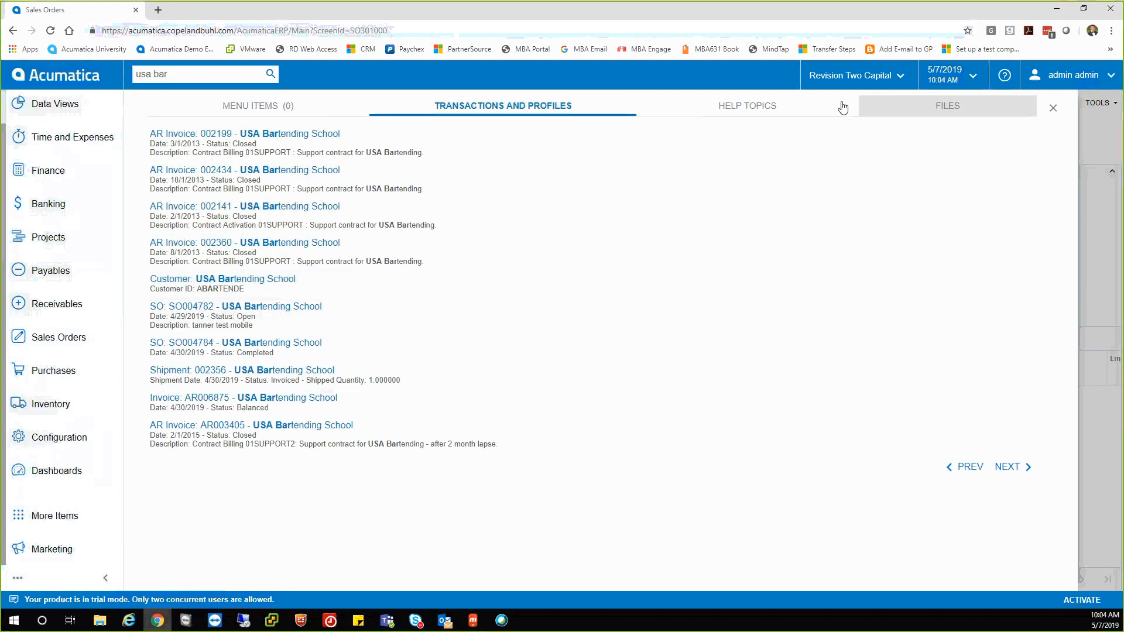
left_click(801, 108)
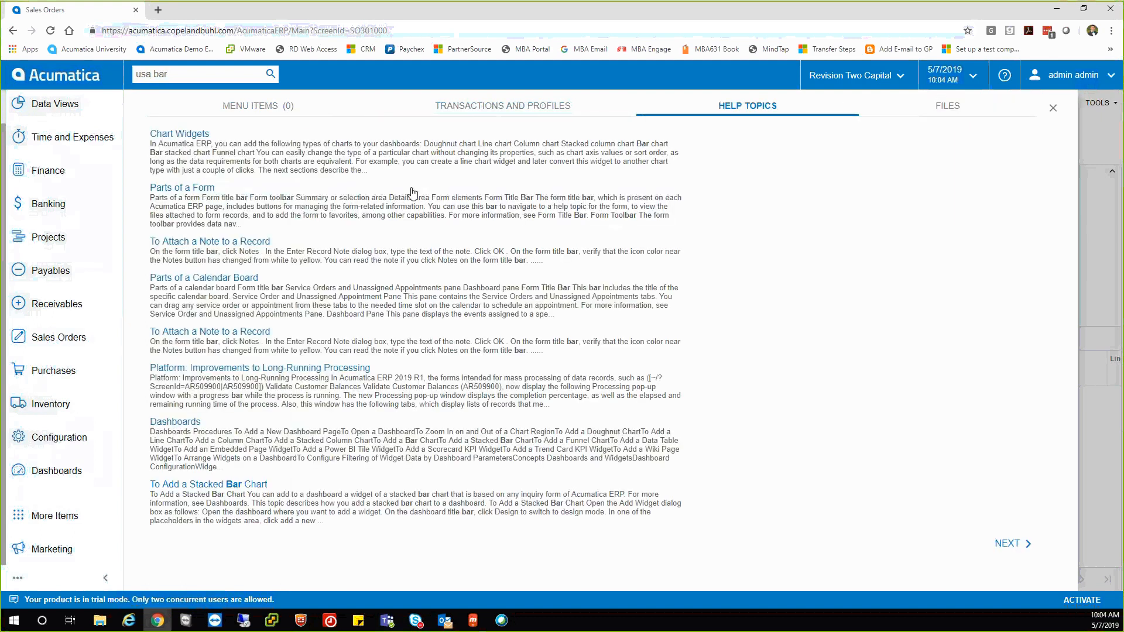
left_click(891, 113)
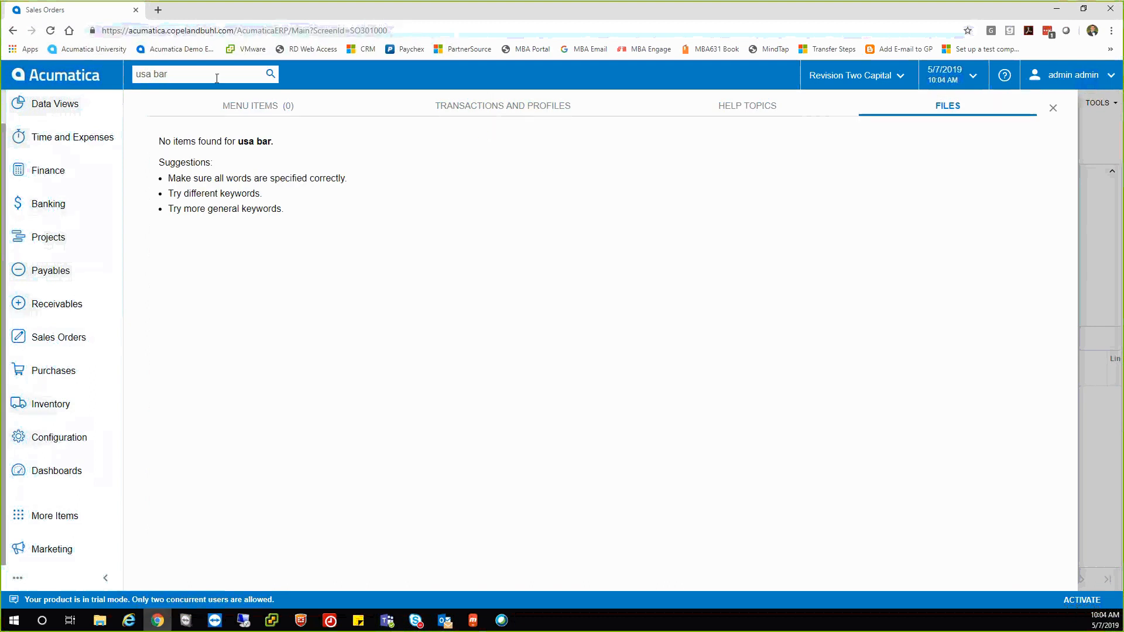
Search files for 'audi', then close the search results.
left_click_drag(216, 77, 137, 75)
type("audi")
key("Return")
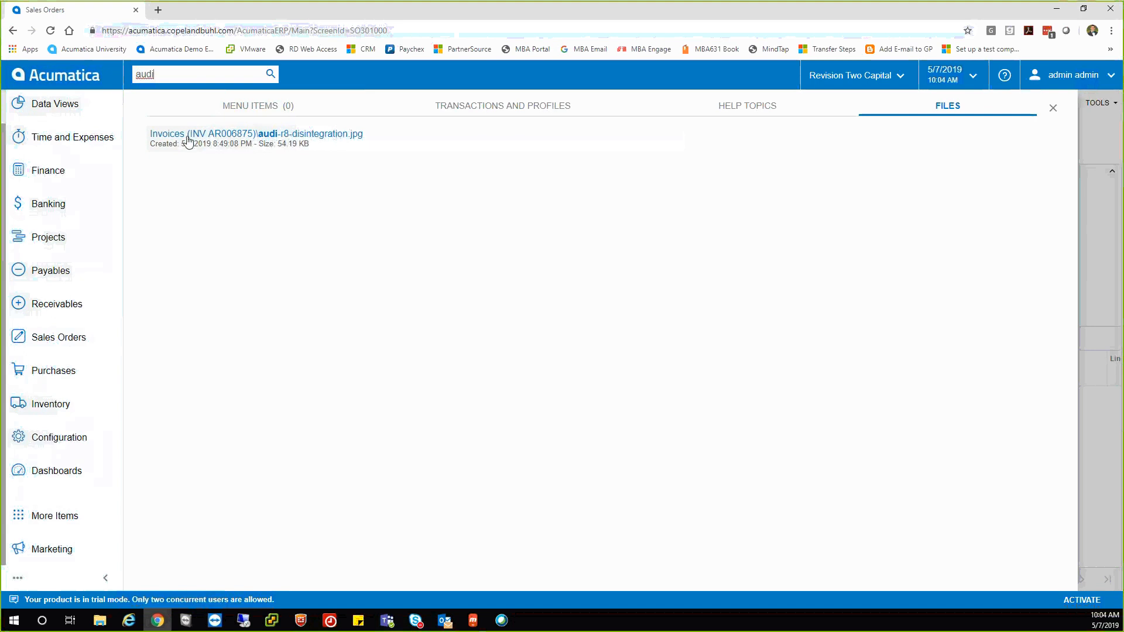
left_click(111, 82)
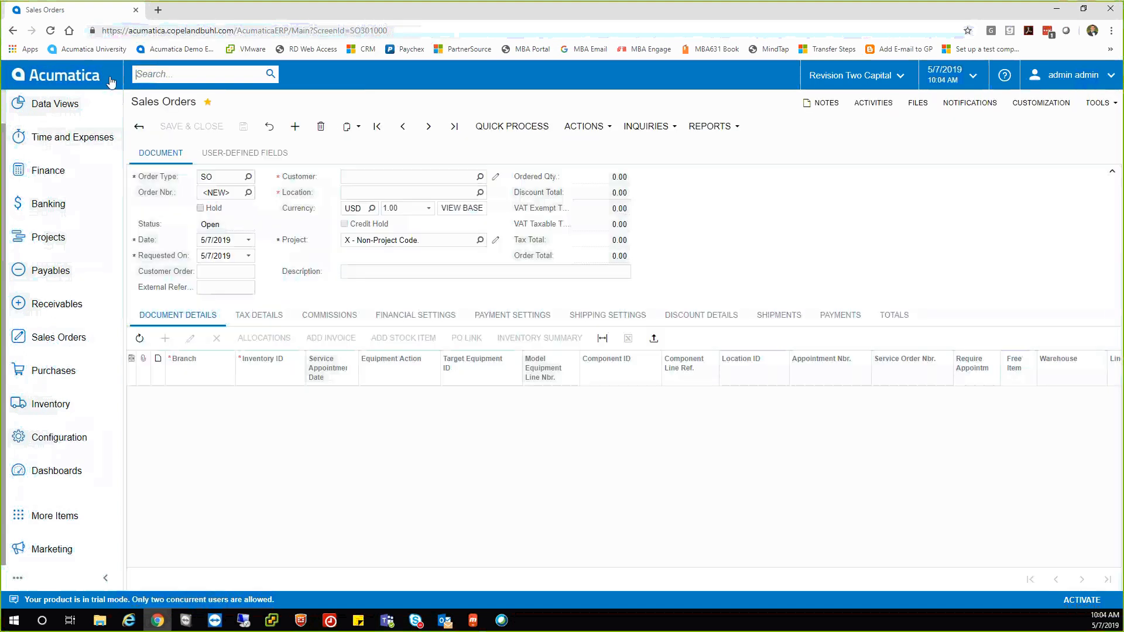
type("usa bar")
key("Return")
left_click(283, 108)
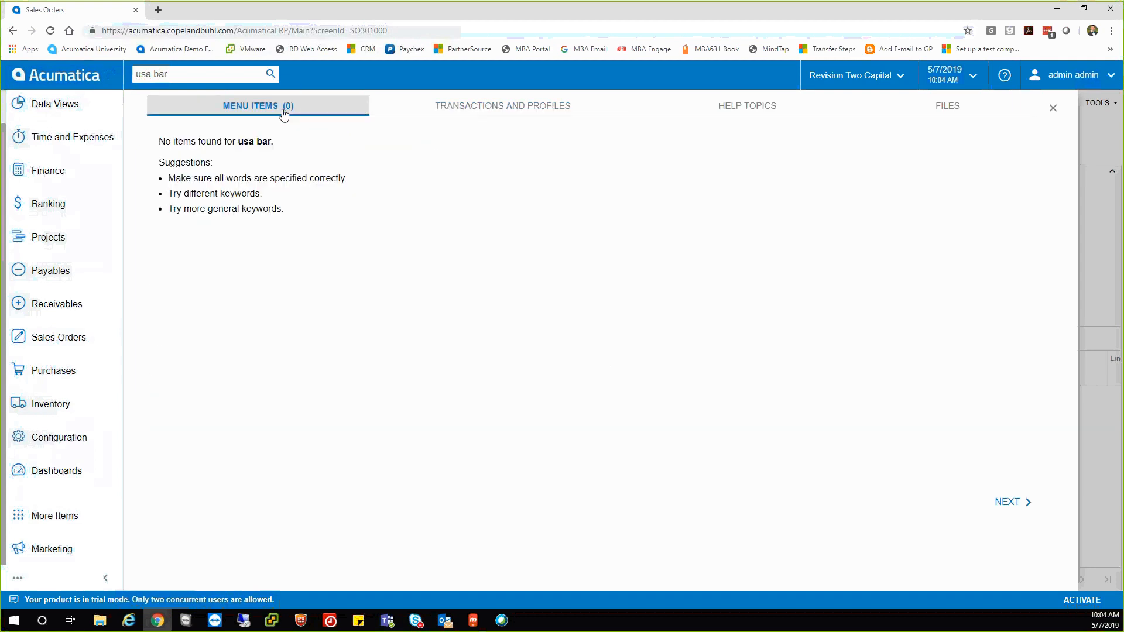
left_click(445, 109)
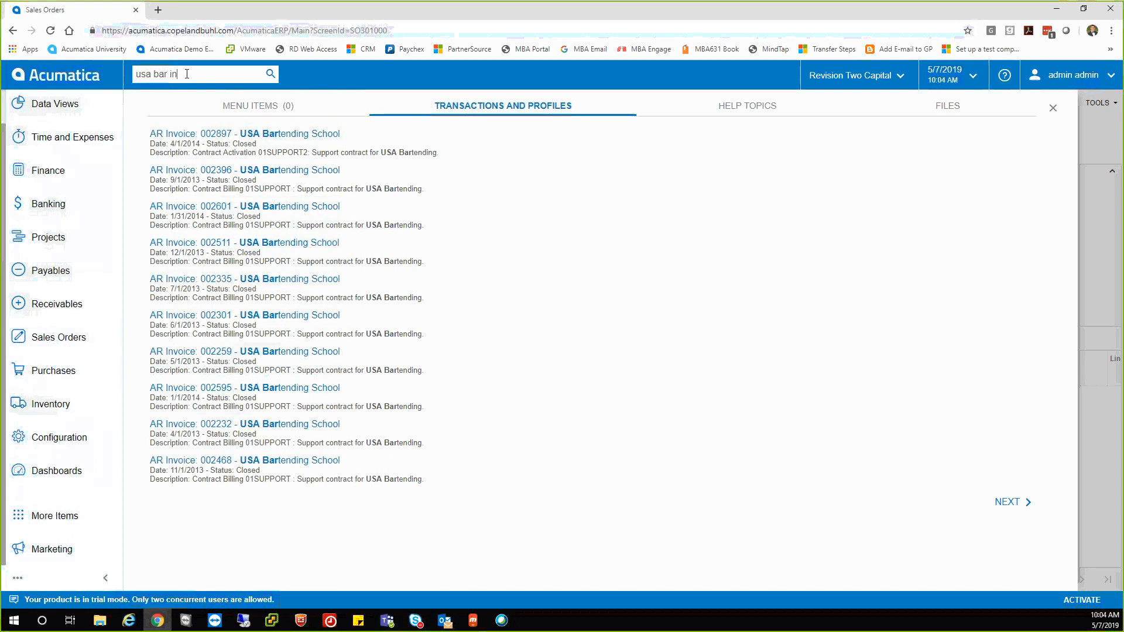
type("e")
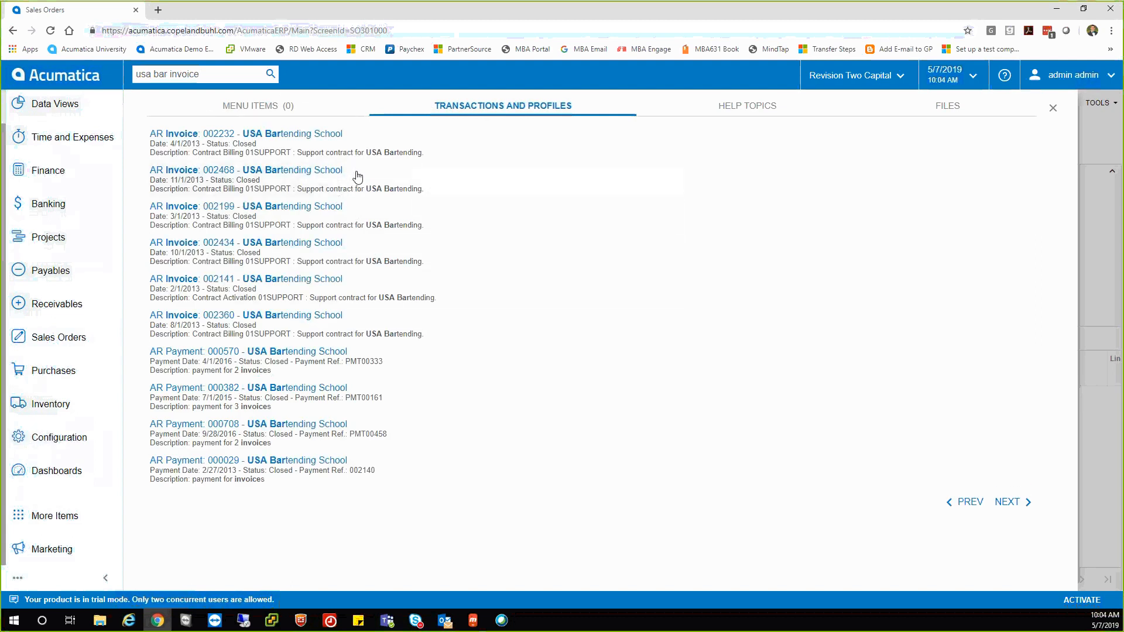
left_click(950, 502)
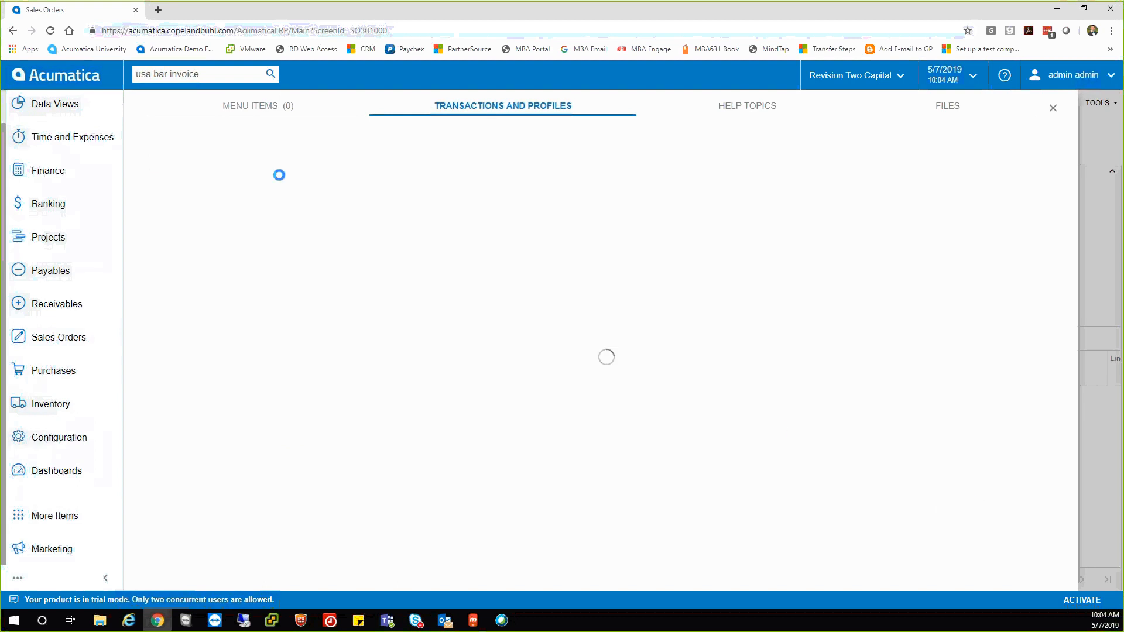
triple_click(185, 74)
key("BackSpace")
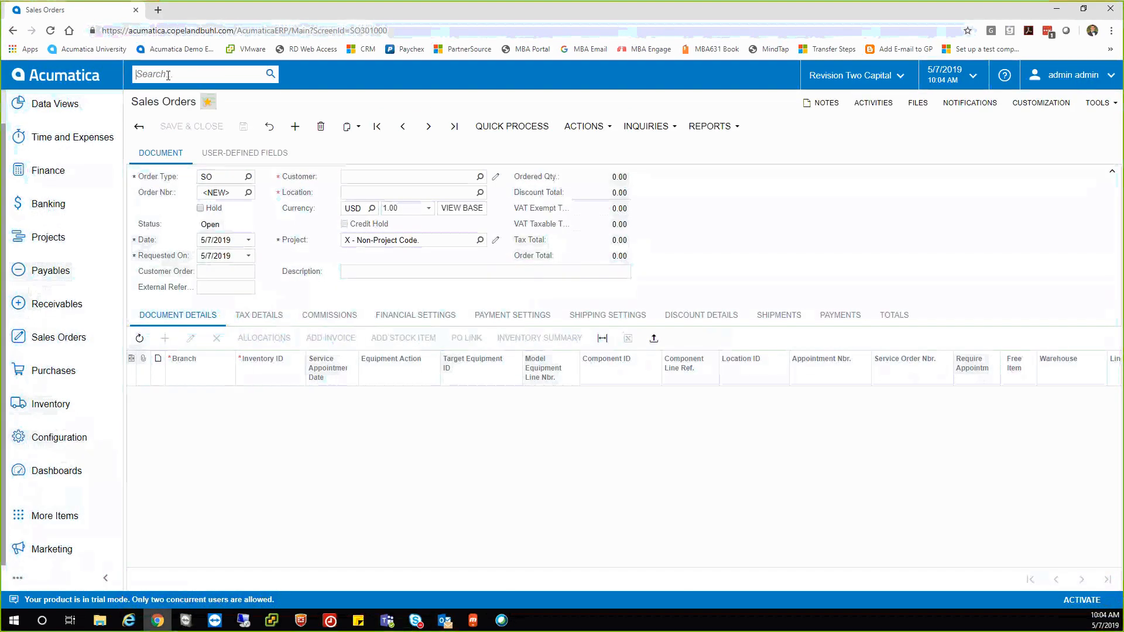
Search 'sales' and scroll its 40 matching menu items, then open the full Dashboards menu.
type("sales")
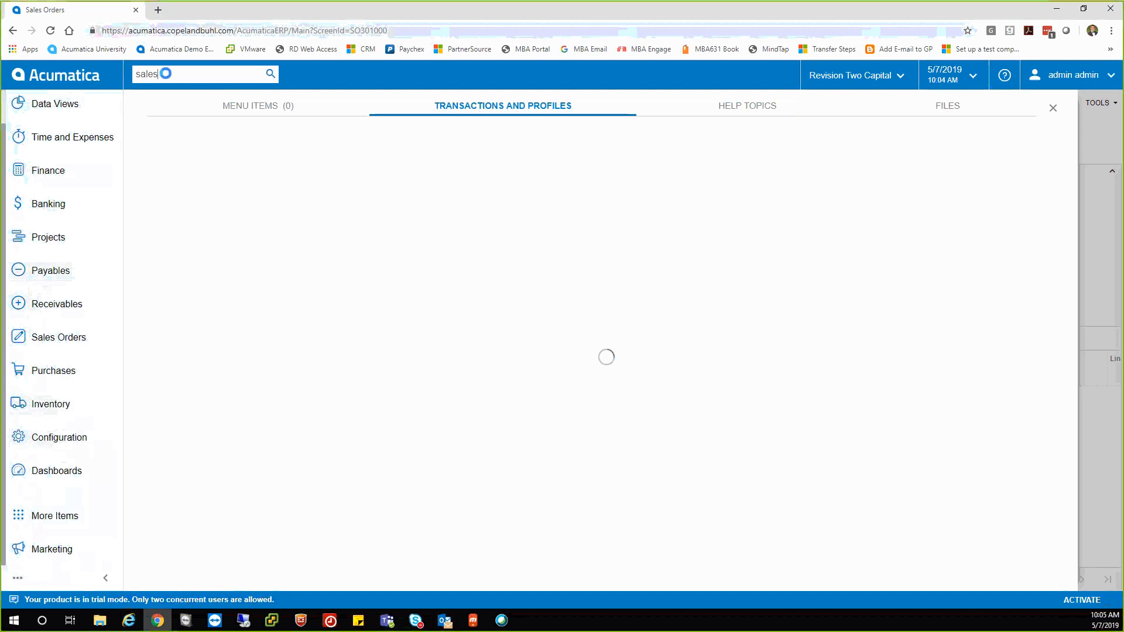
left_click(209, 107)
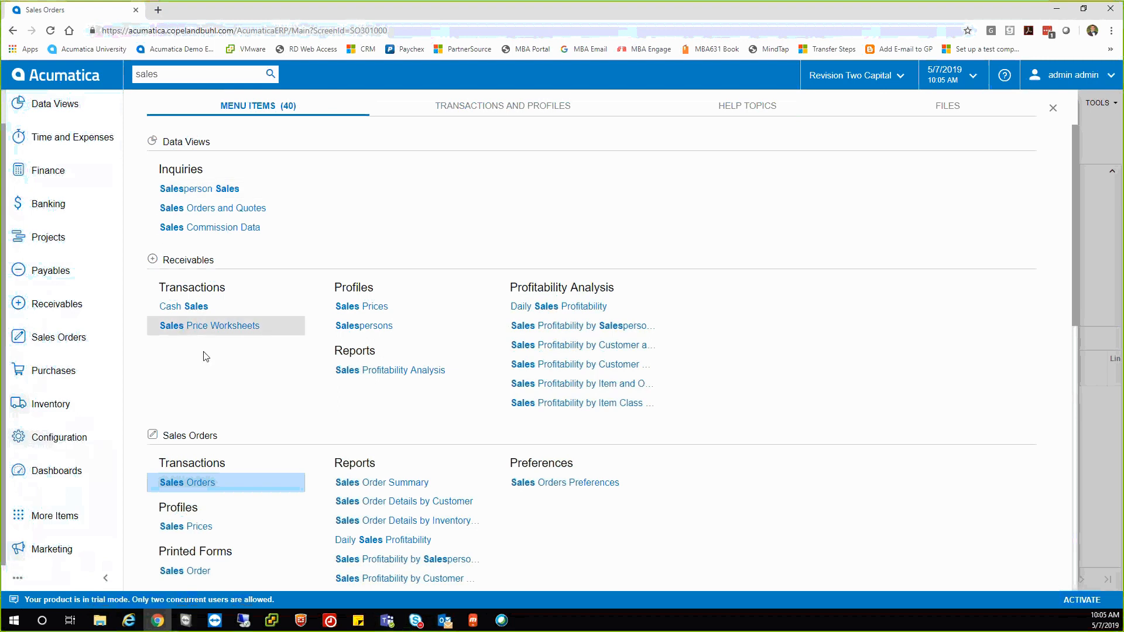
scroll(215, 369, "down", 7)
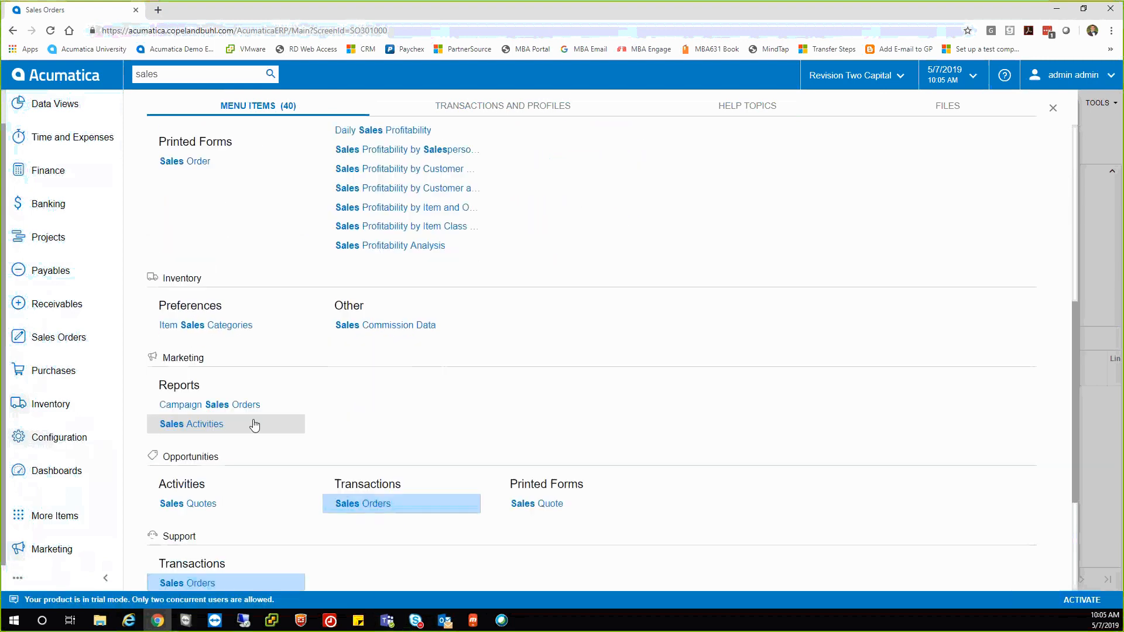
scroll(289, 435, "down", 2)
scroll(289, 436, "up", 9)
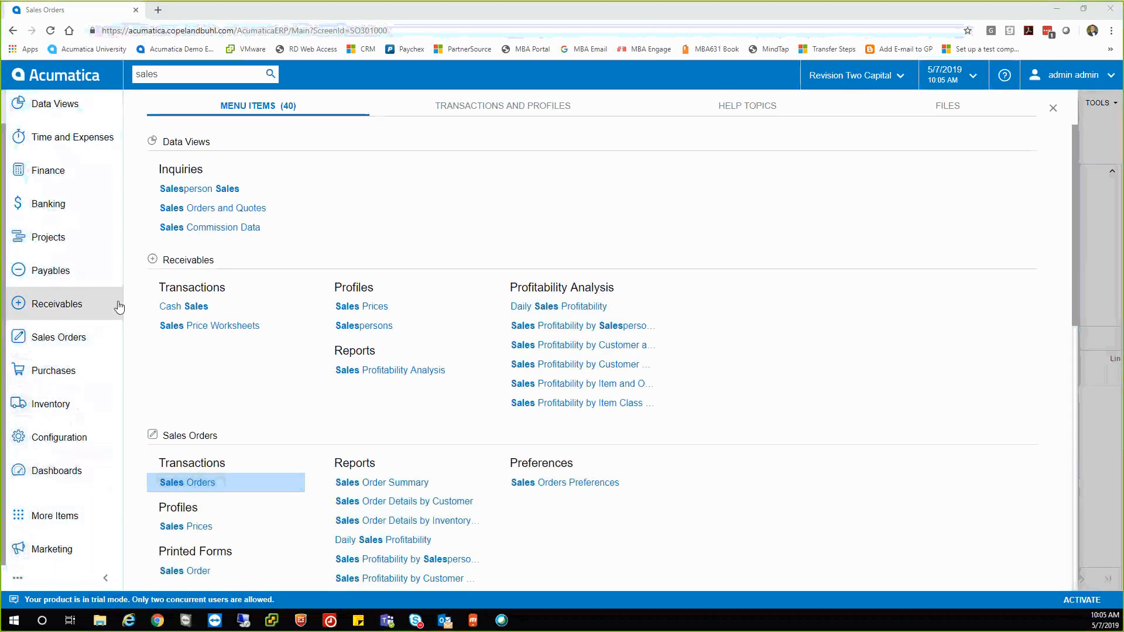
left_click(69, 471)
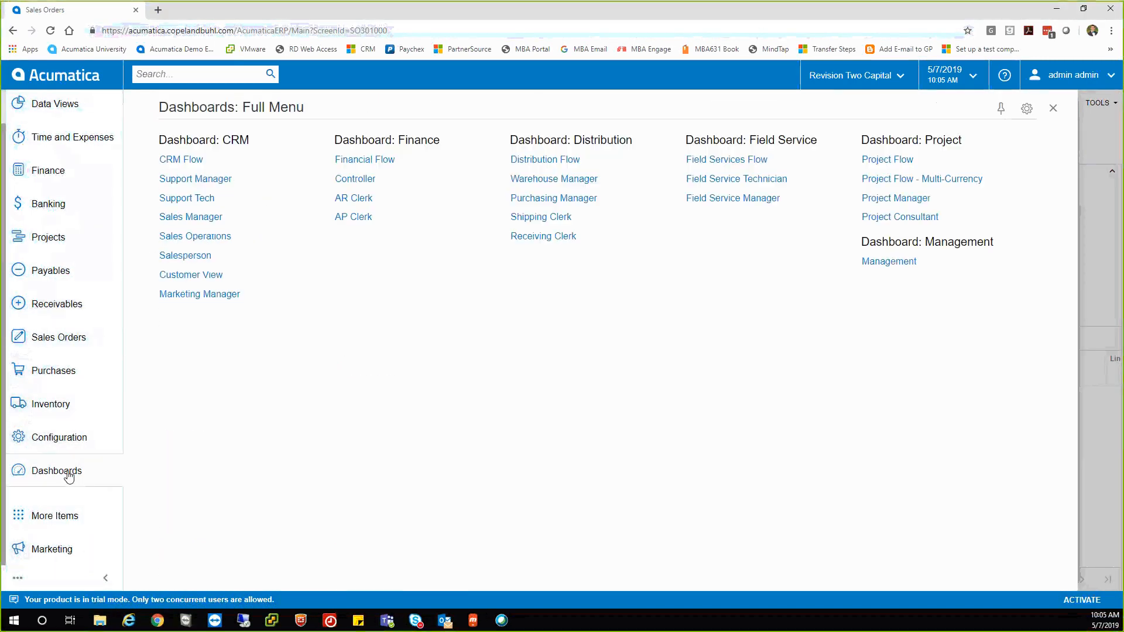
Open the Customer View dashboard and empty its Customer Account ID filter to show all customers.
left_click(209, 276)
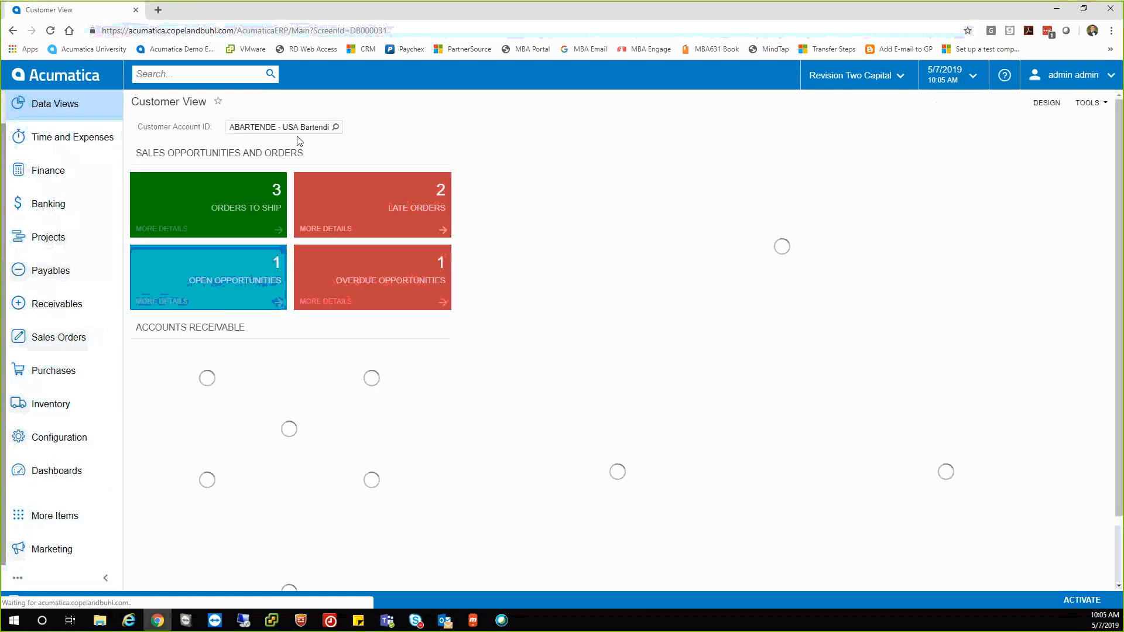
left_click(304, 128)
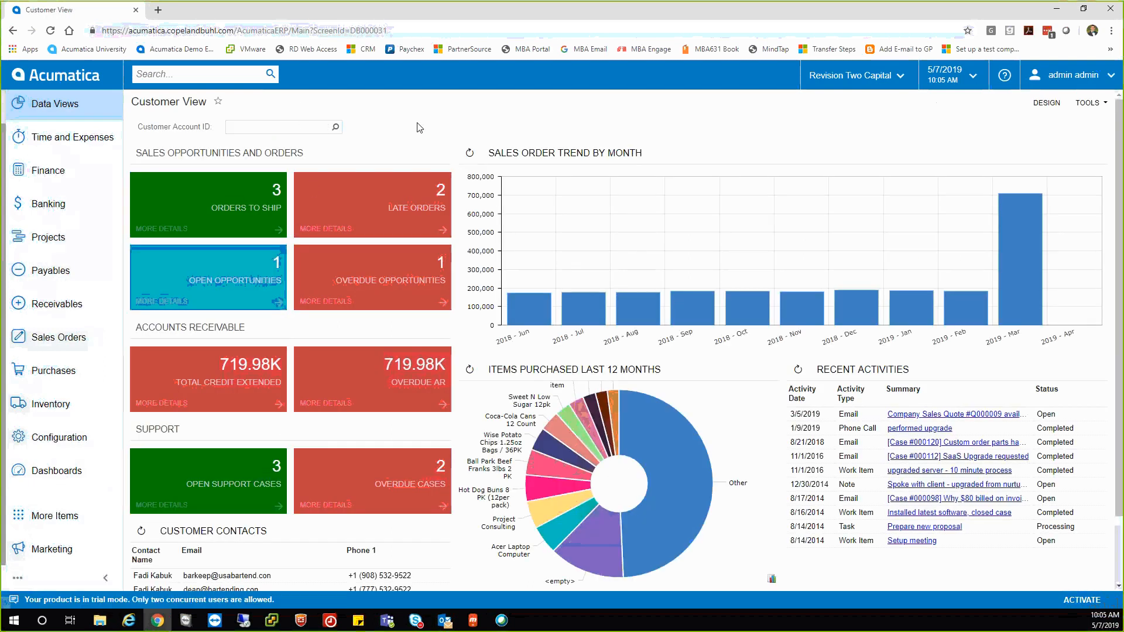
key("BackSpace")
left_click(417, 125)
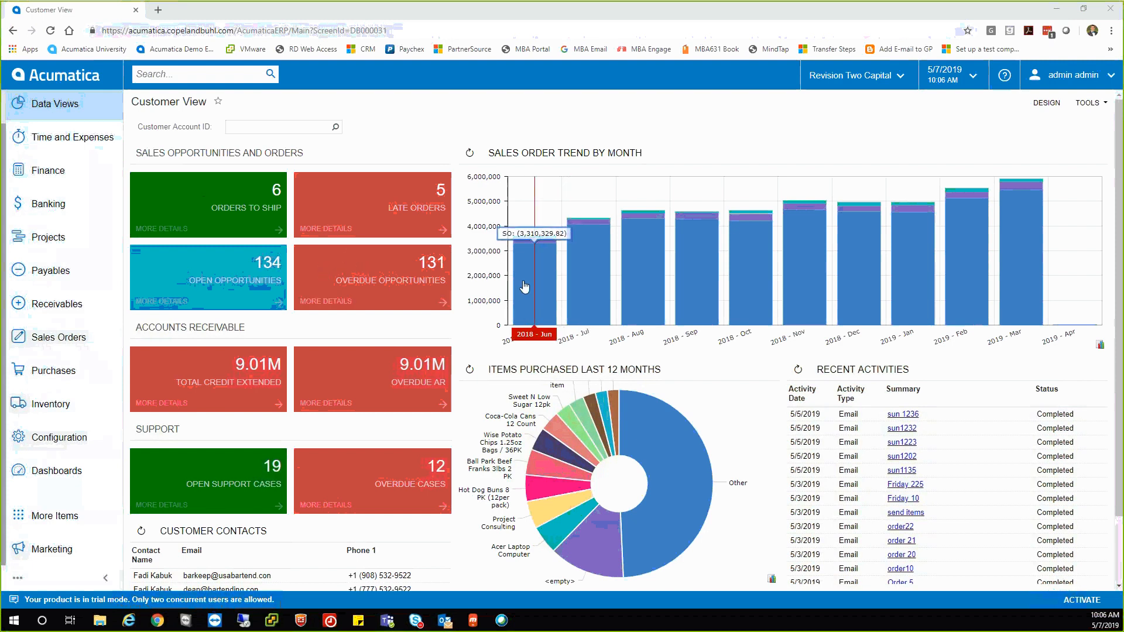
Drill into July 2018 sales, compare it with Customer View, then close the DB SO Total tab.
left_click(589, 273)
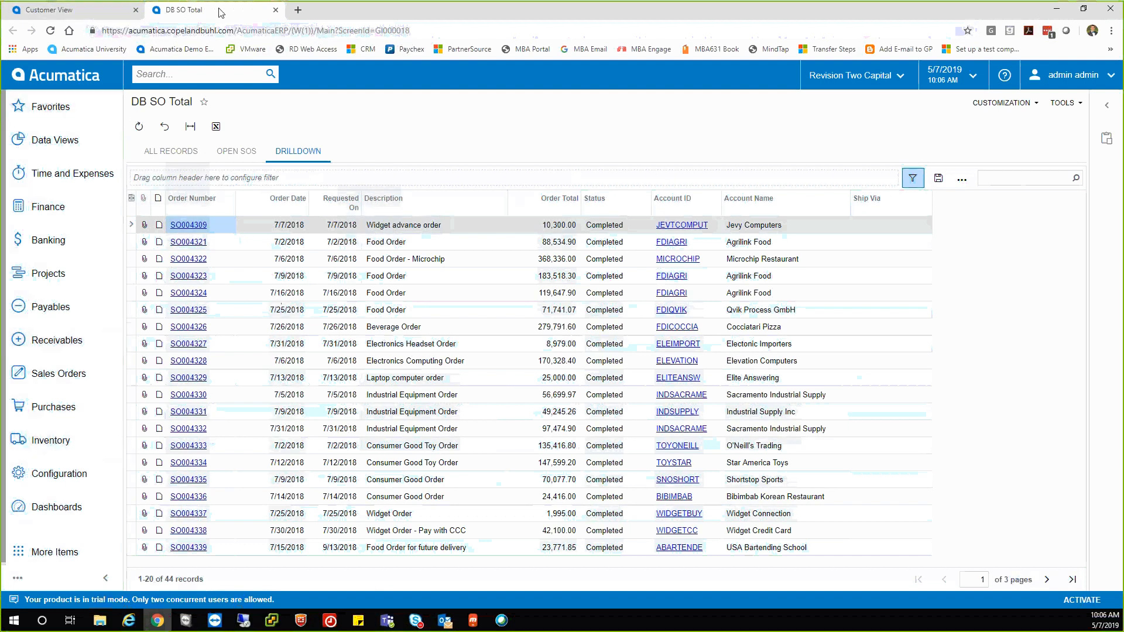
left_click(91, 13)
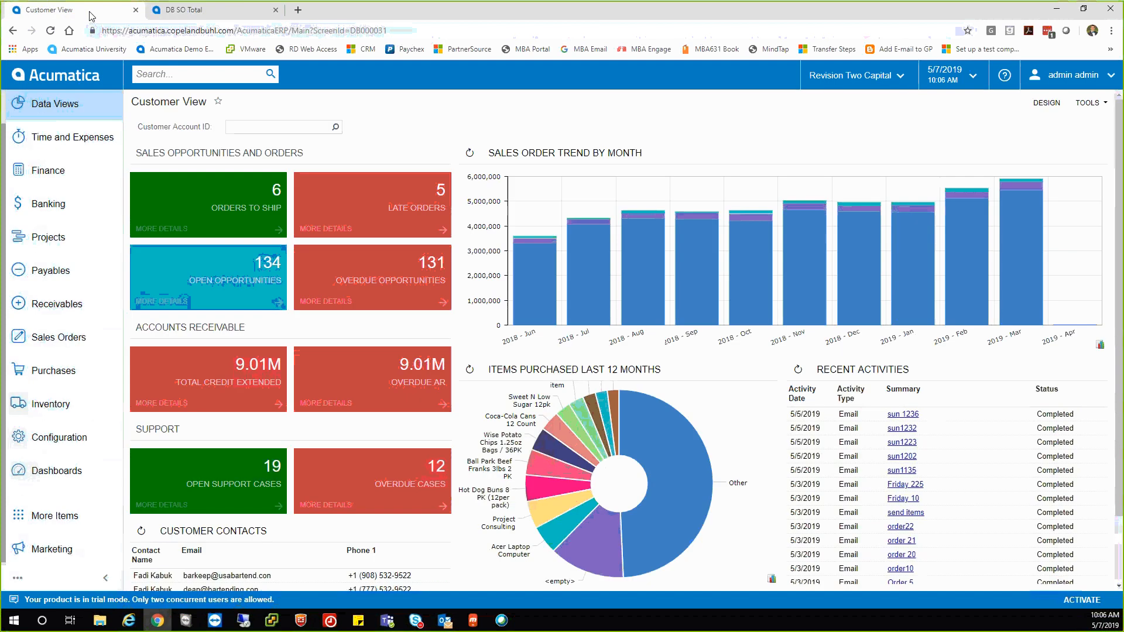
left_click(198, 13)
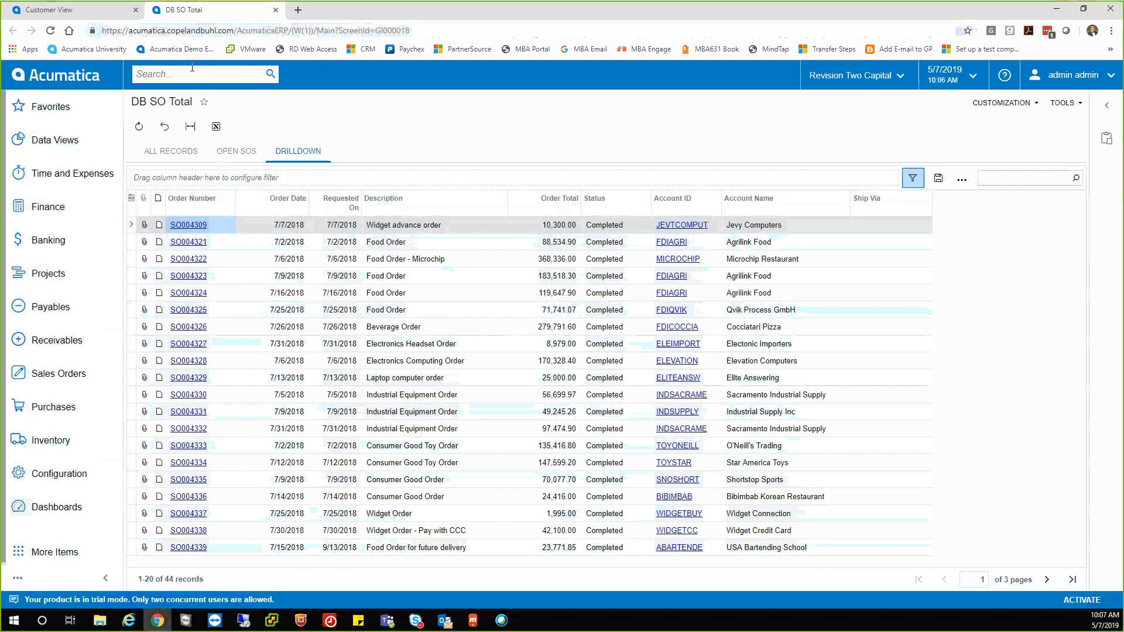
left_click(108, 13)
left_click(195, 13)
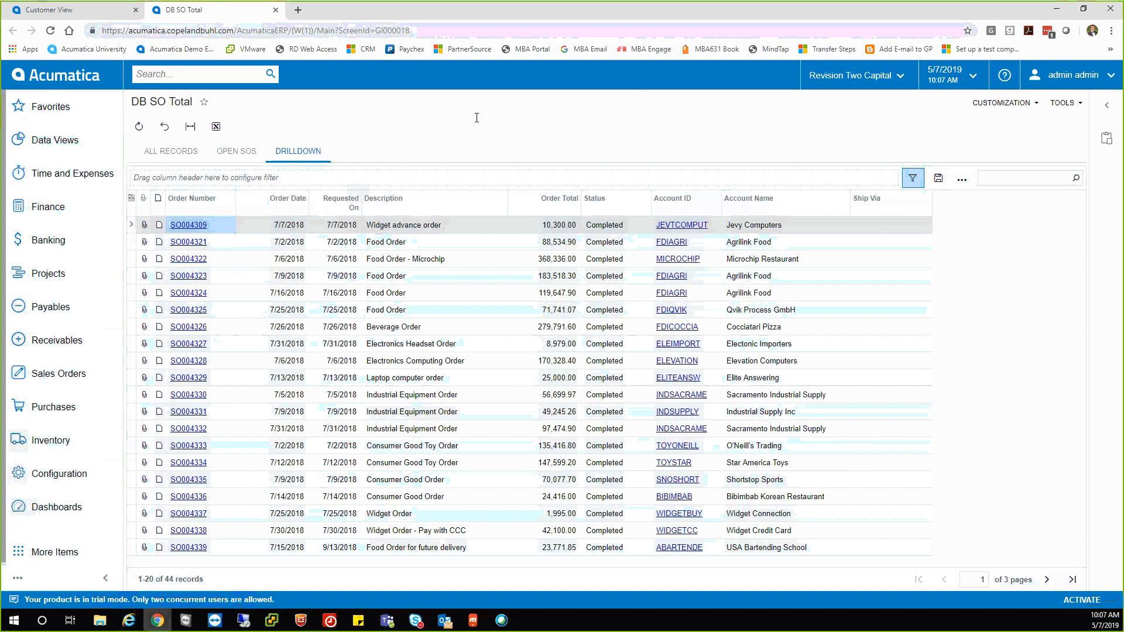
left_click(136, 10)
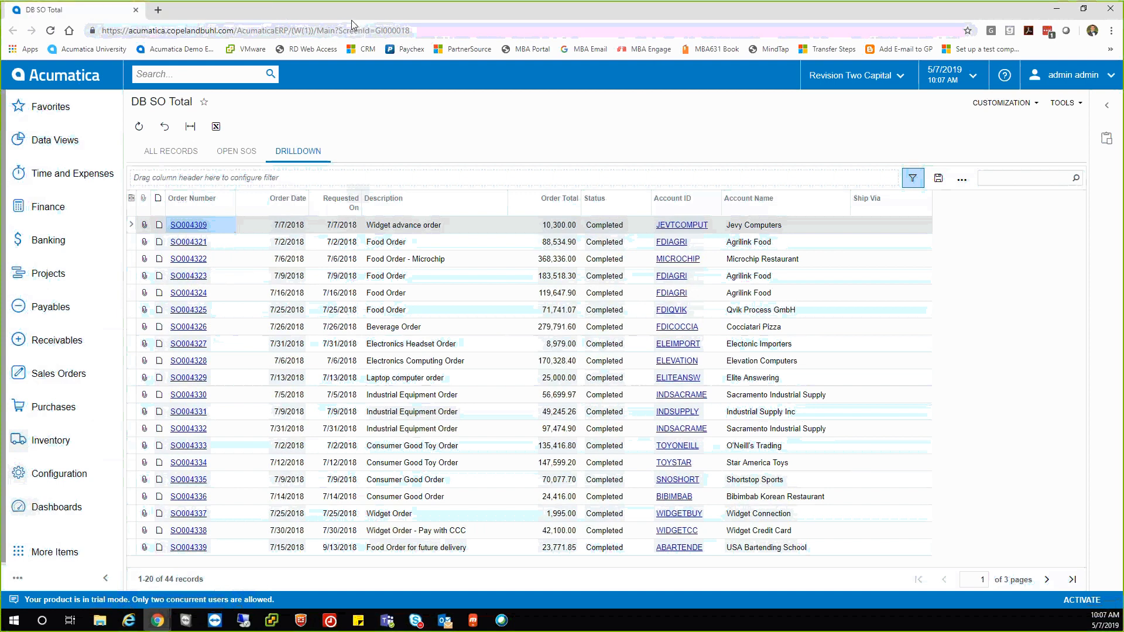
left_click(135, 9)
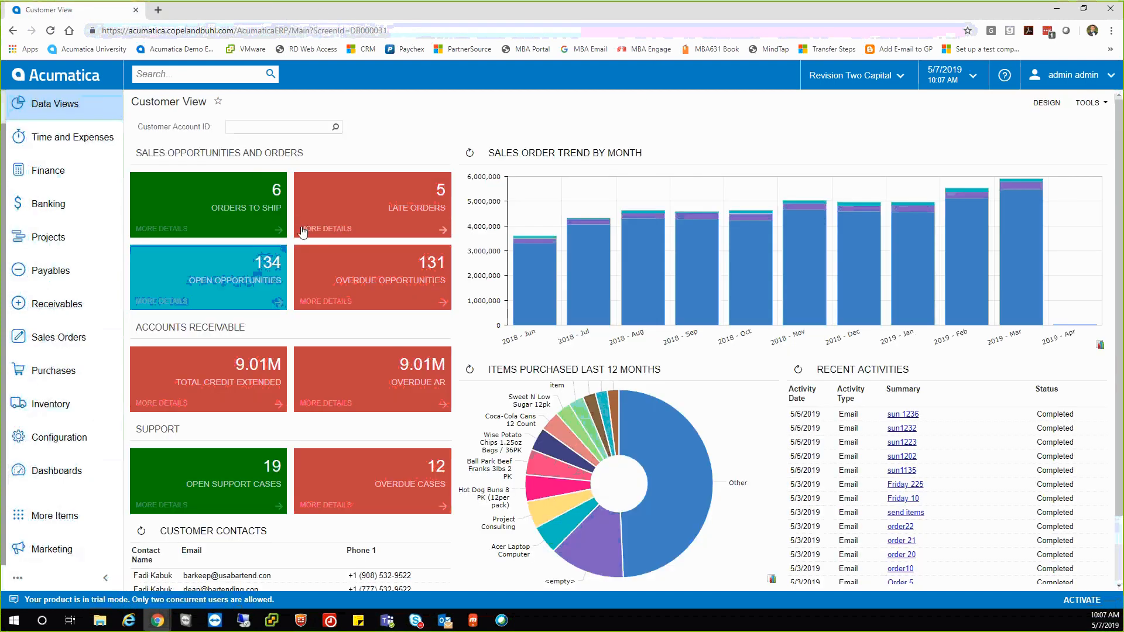
right_click(326, 191)
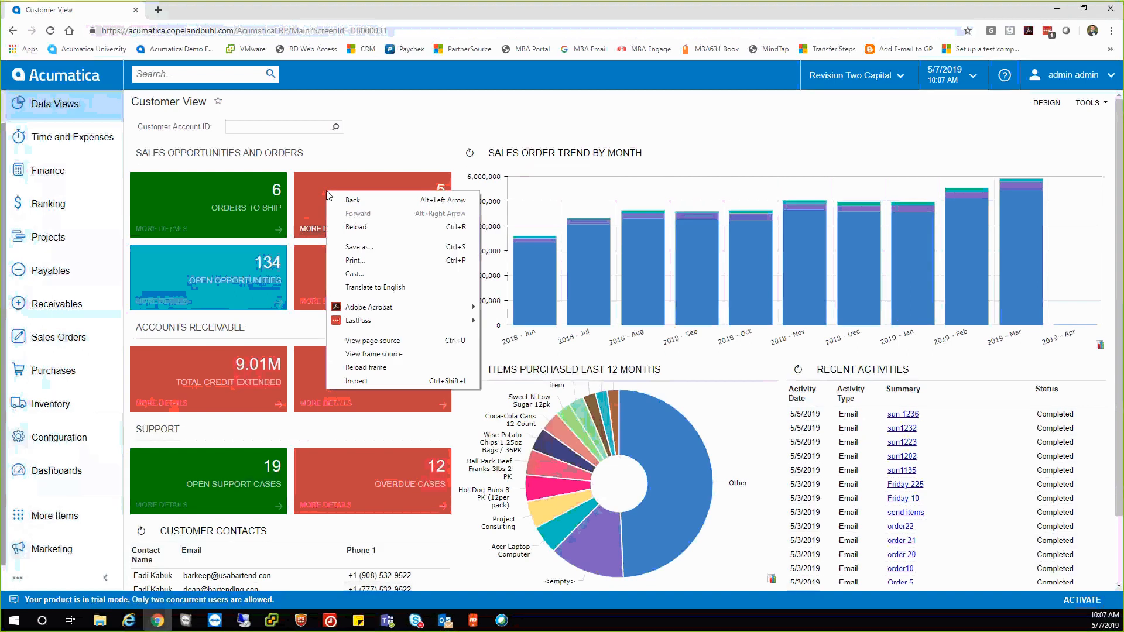
left_click(397, 134)
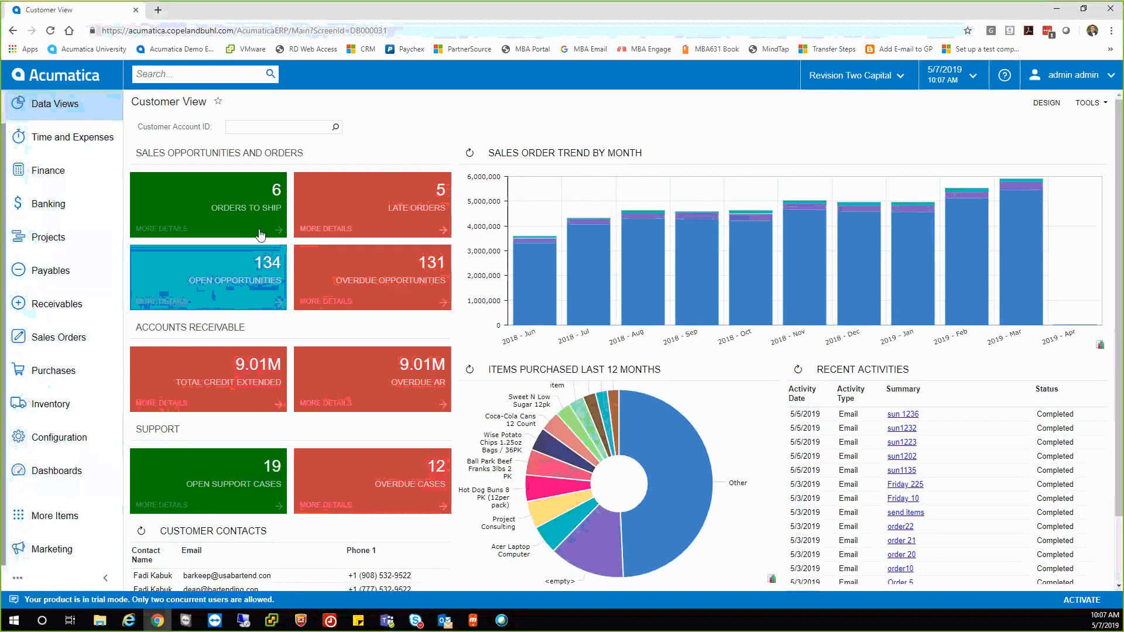
left_click(56, 338)
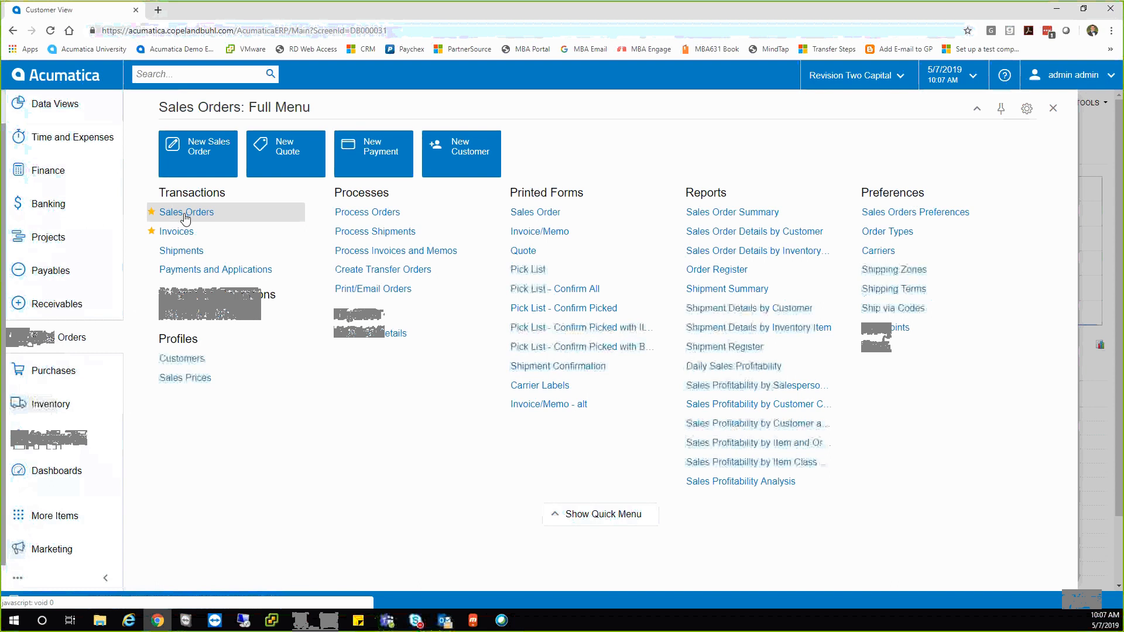
right_click(190, 216)
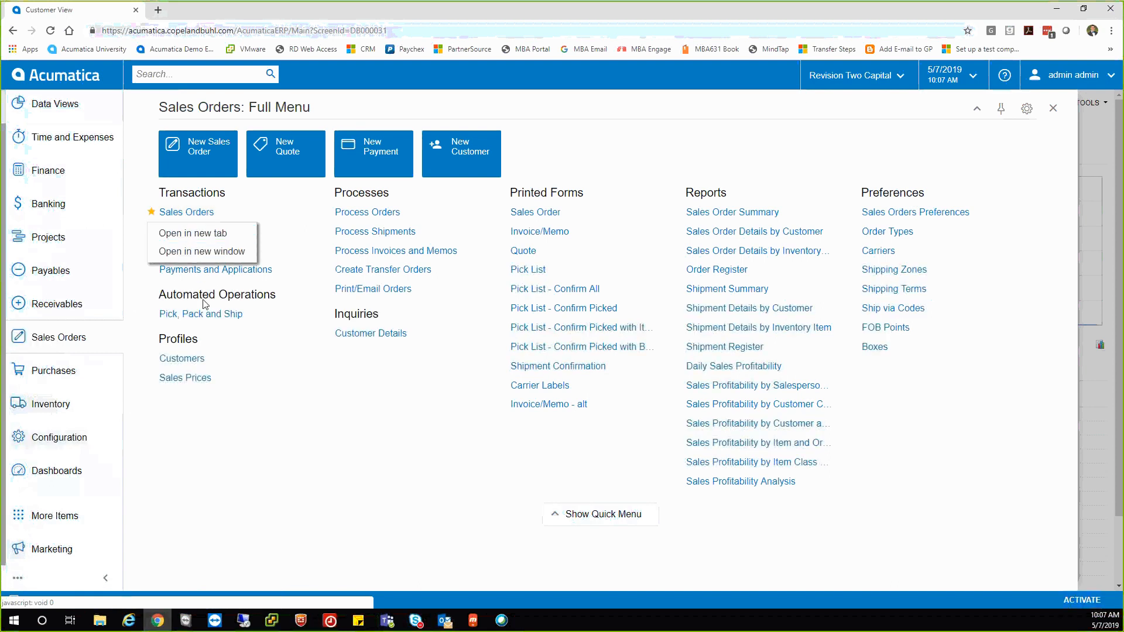
left_click(190, 215)
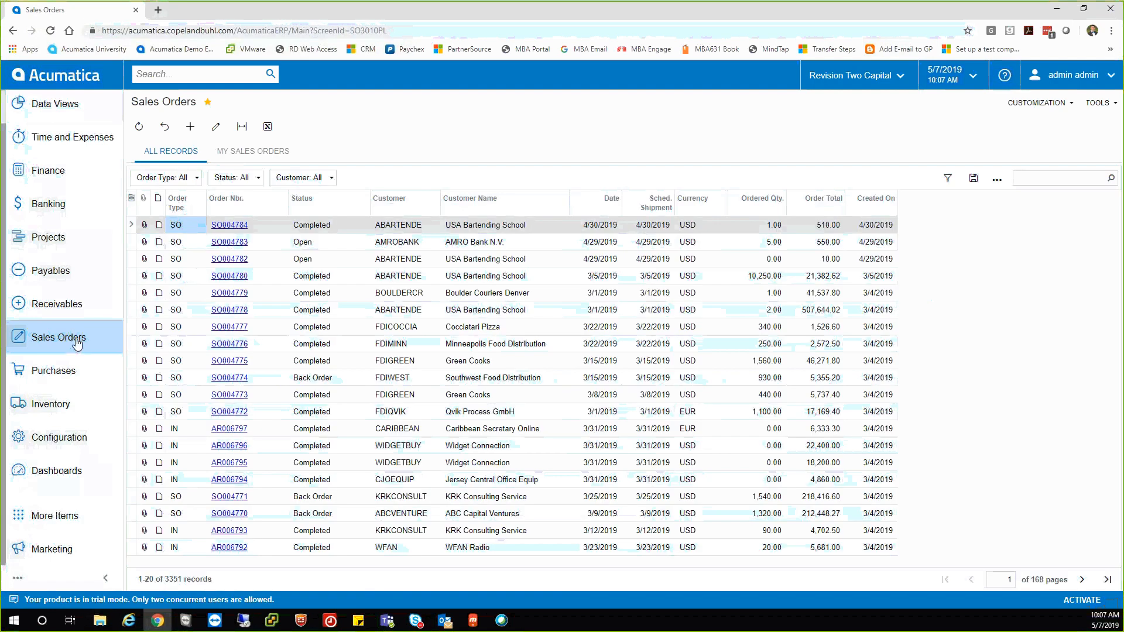
left_click(70, 344)
right_click(175, 212)
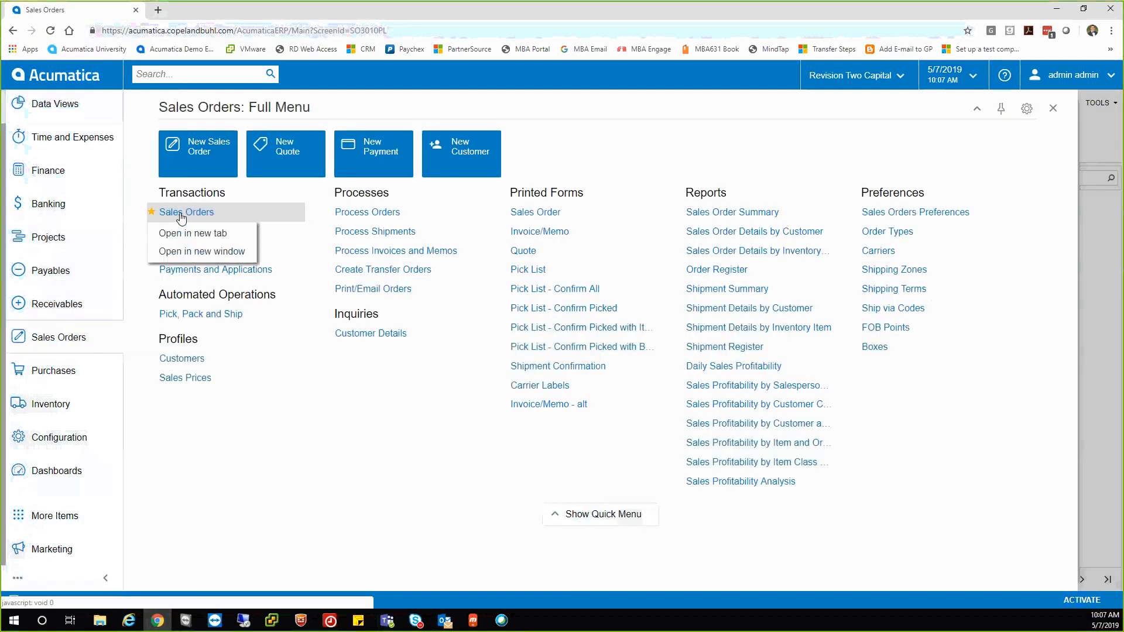
left_click(187, 231)
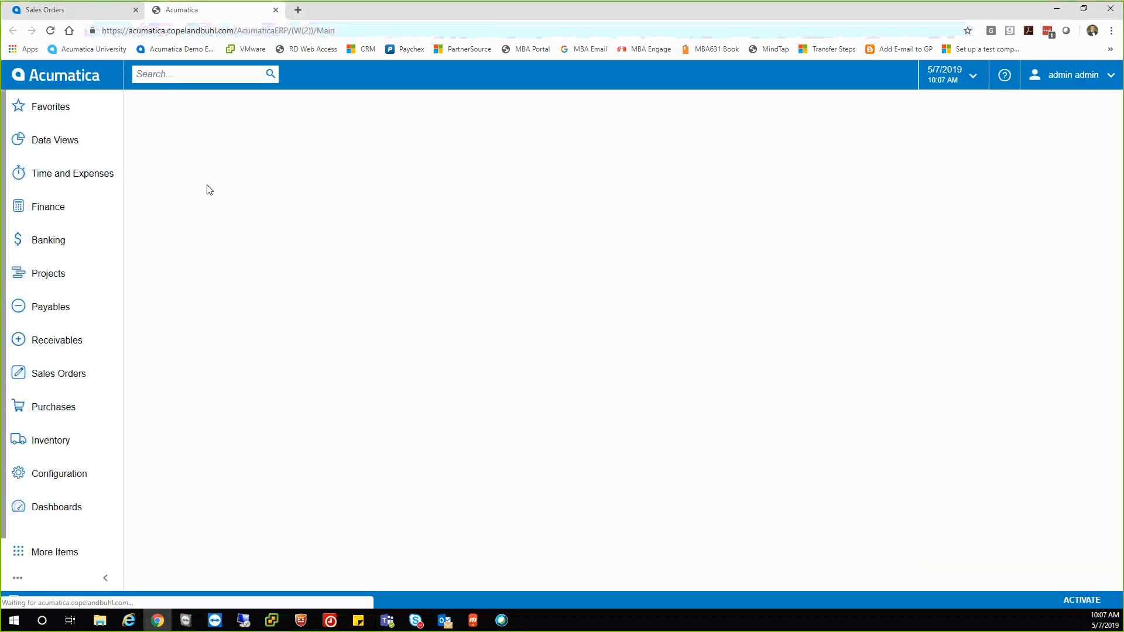
left_click(91, 13)
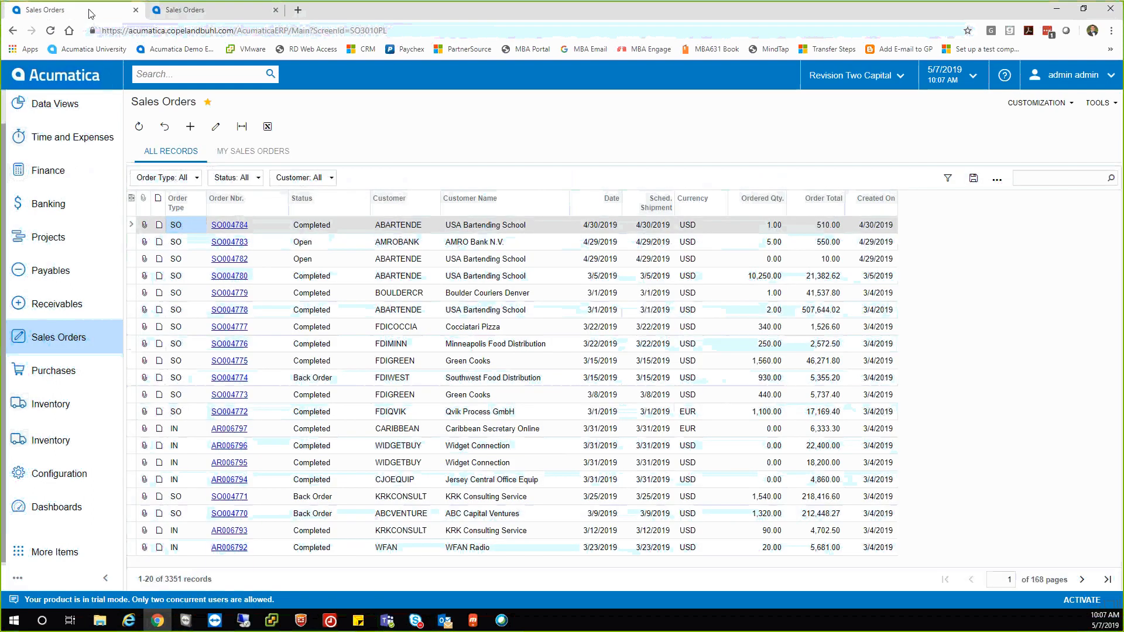
left_click(206, 12)
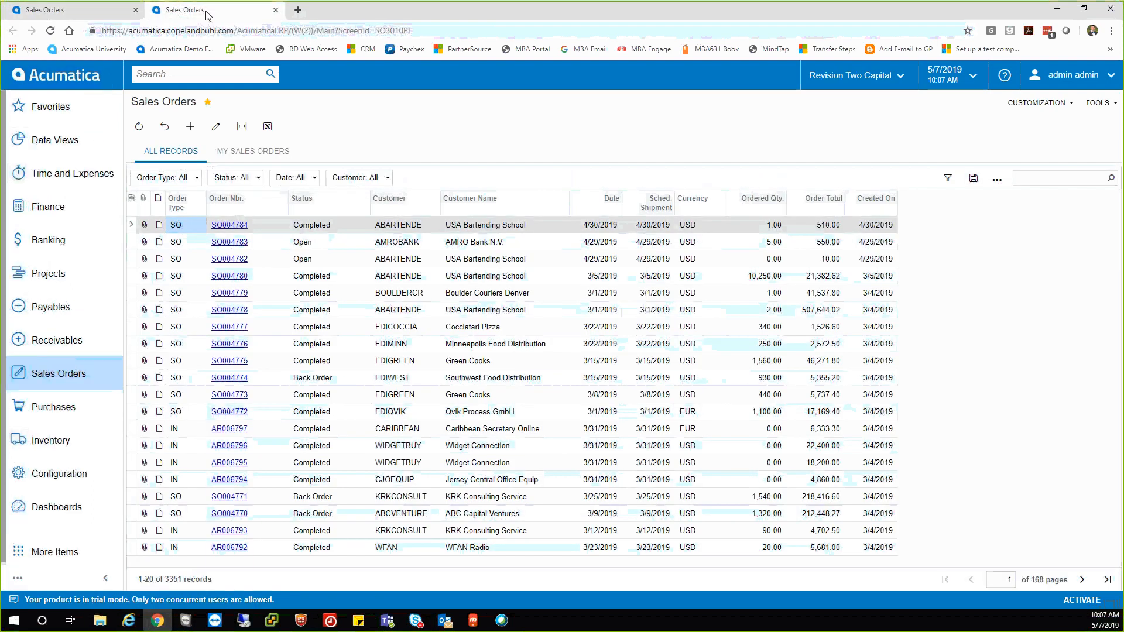
left_click(275, 10)
left_click(67, 337)
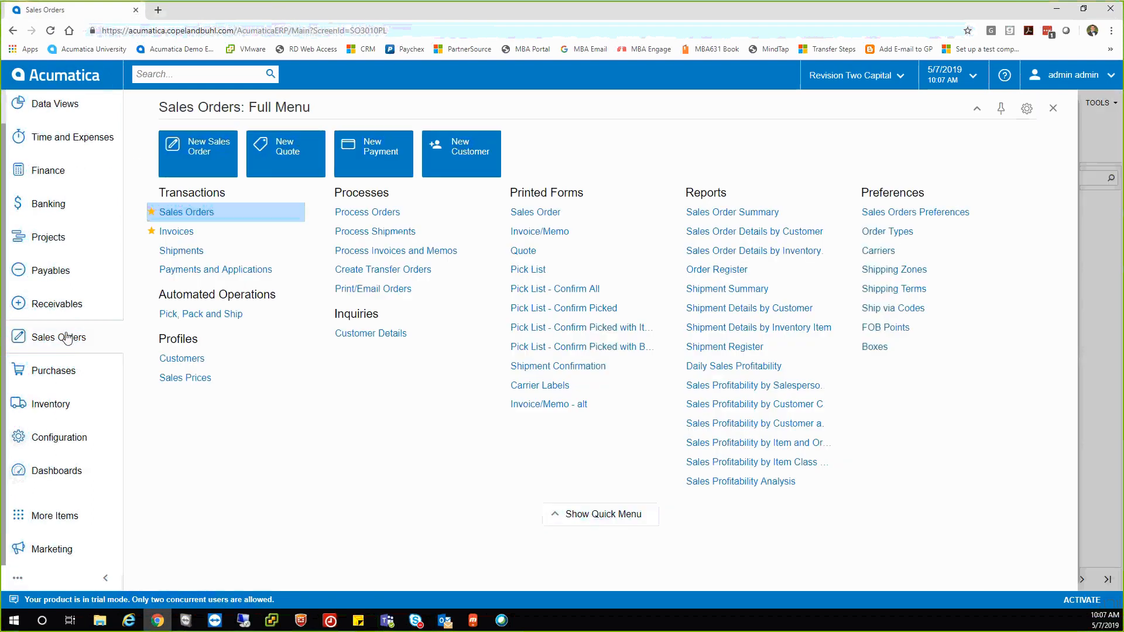
left_click(68, 485)
left_click(192, 277)
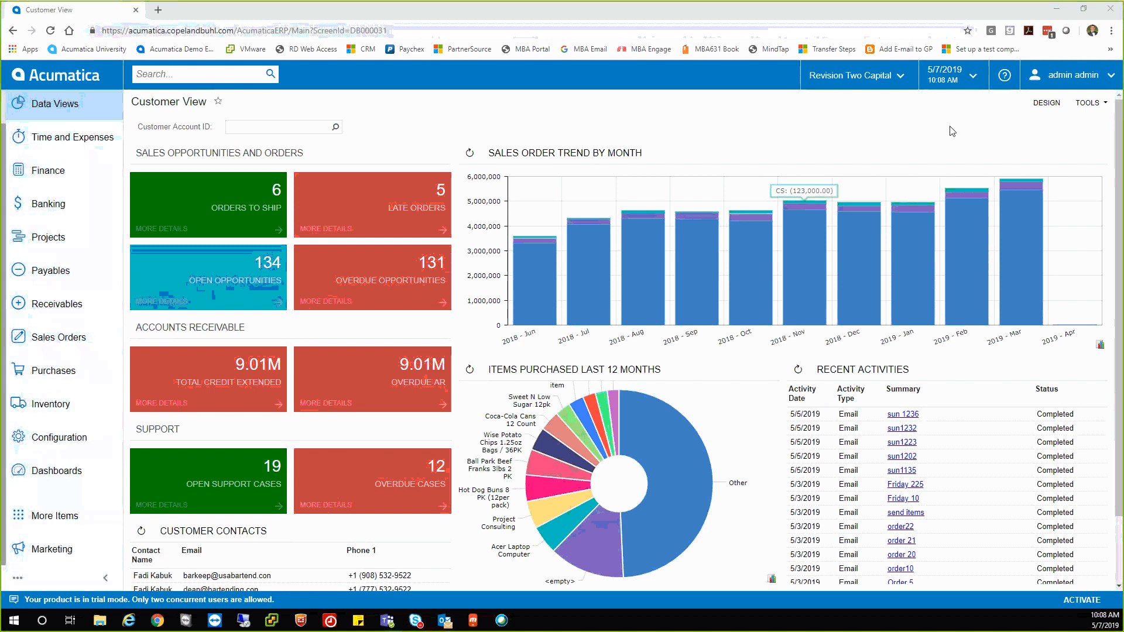
left_click(1047, 104)
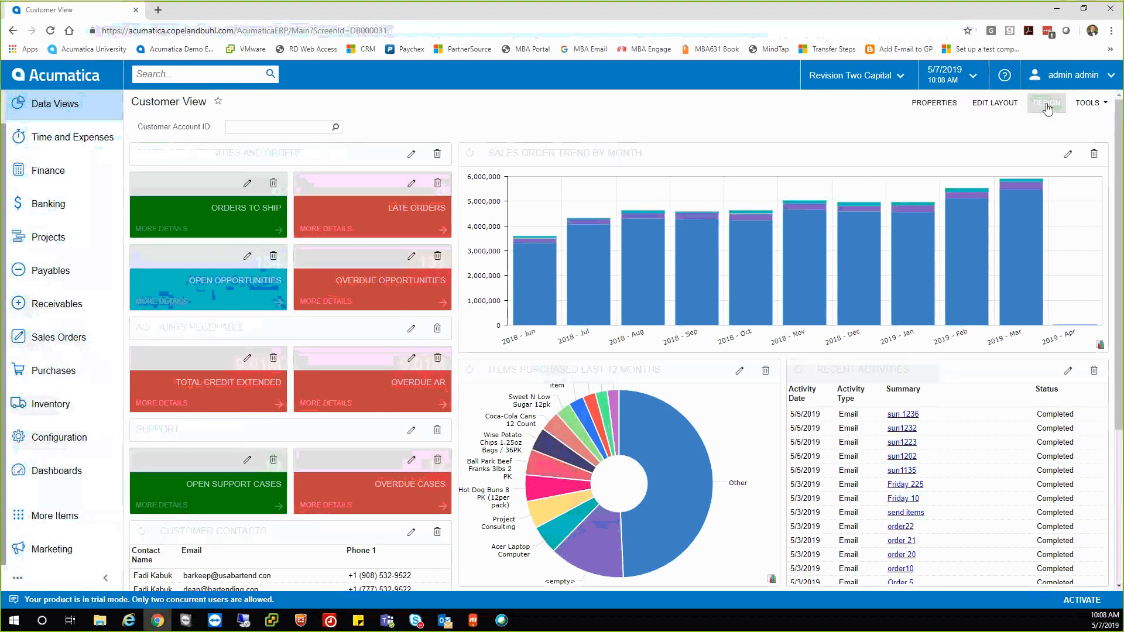
left_click_drag(645, 155, 629, 186)
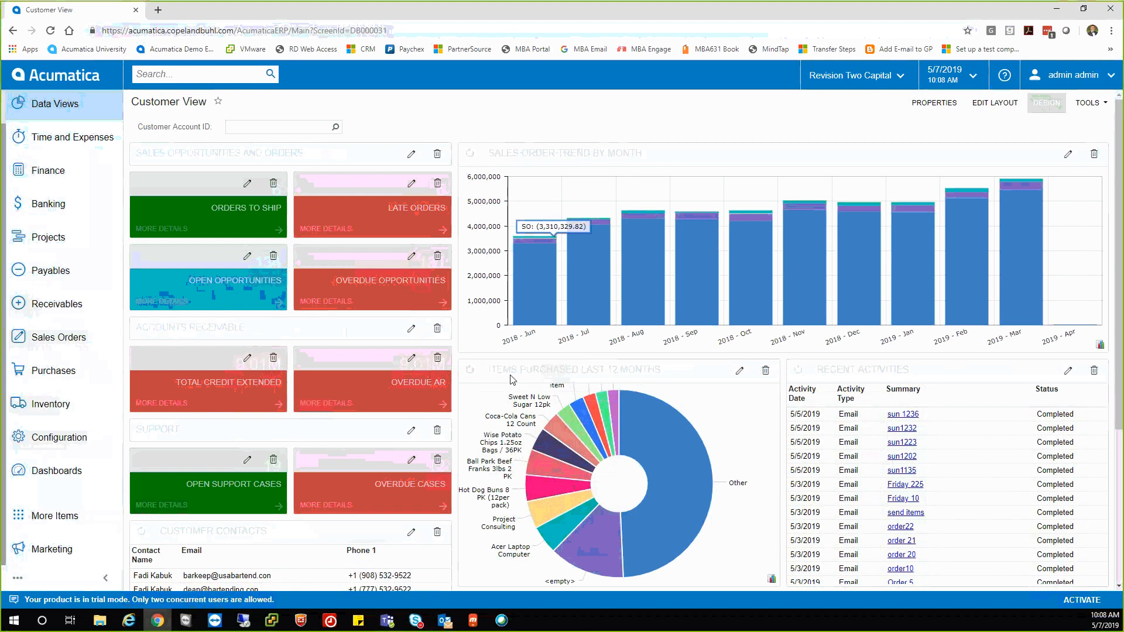
scroll(523, 376, "down", 4)
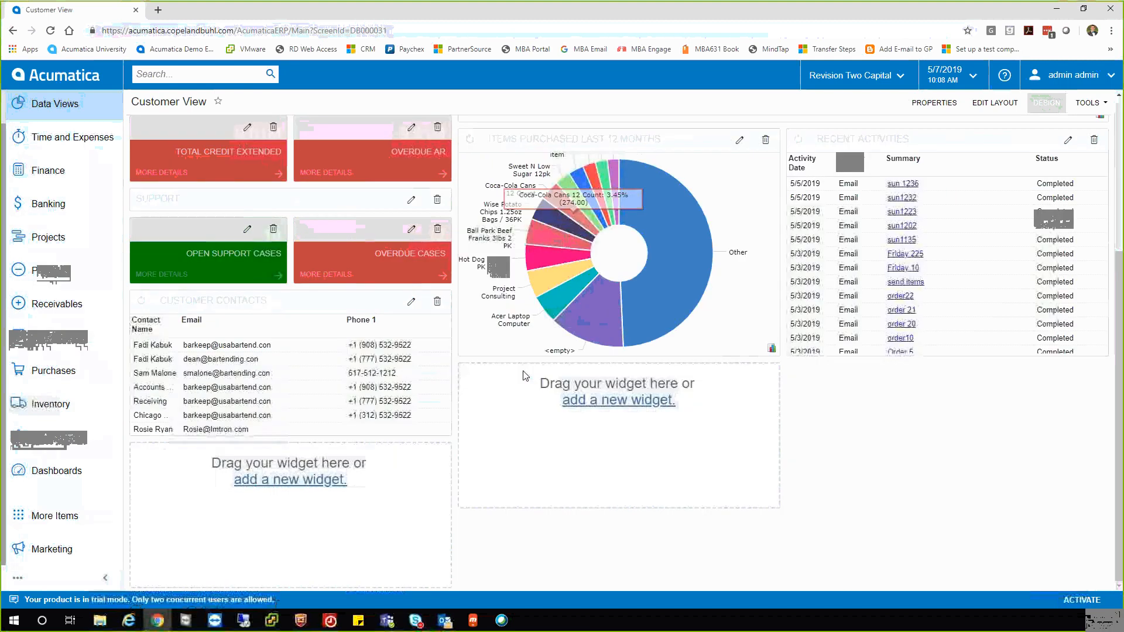
left_click(611, 403)
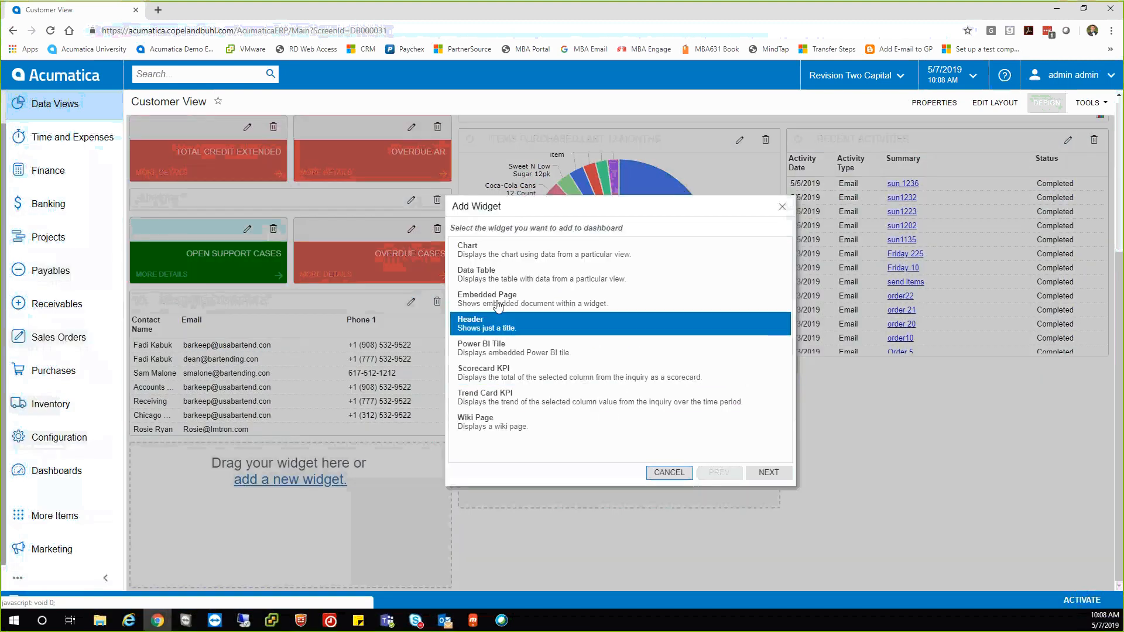
left_click(689, 474)
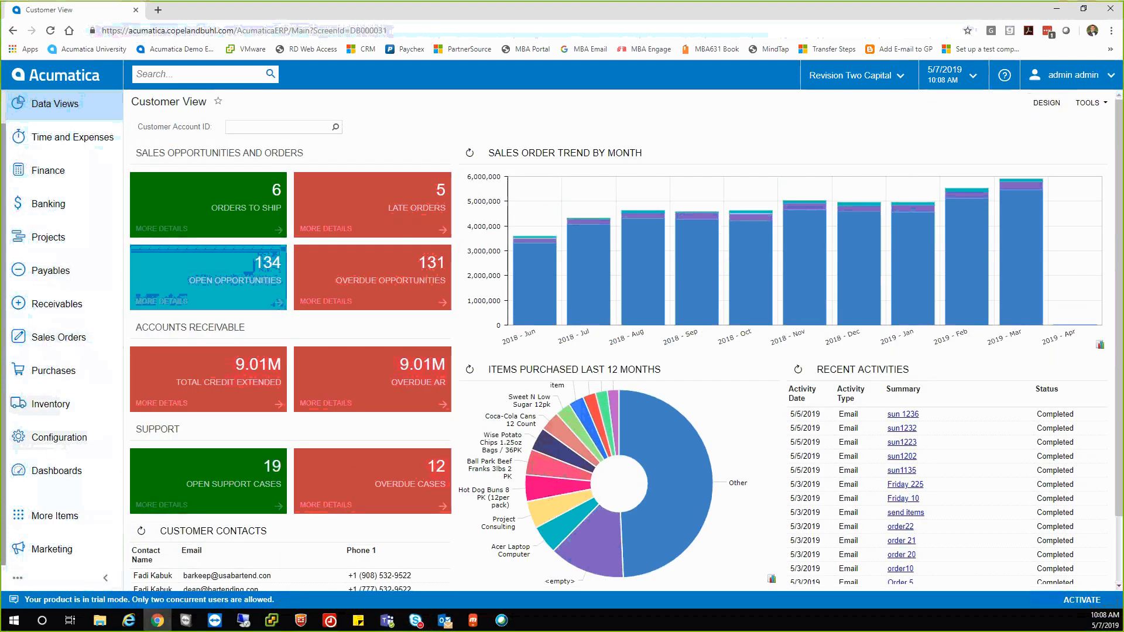
Pick USA Bartending School from the Customer Account ID lookup to filter the dashboard.
left_click(317, 126)
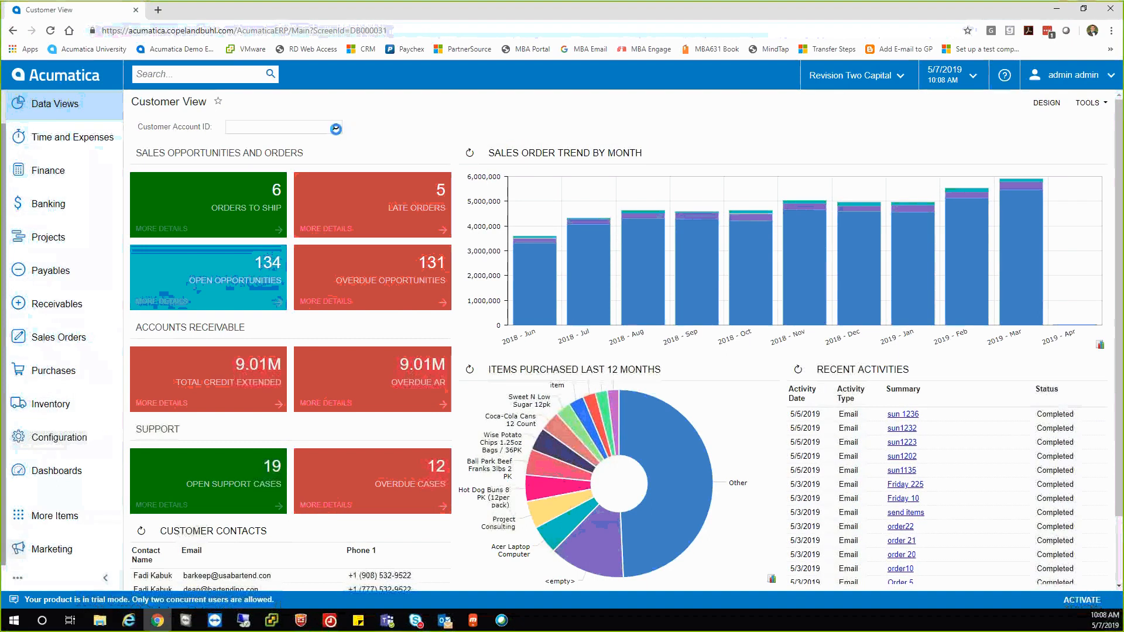
left_click(335, 127)
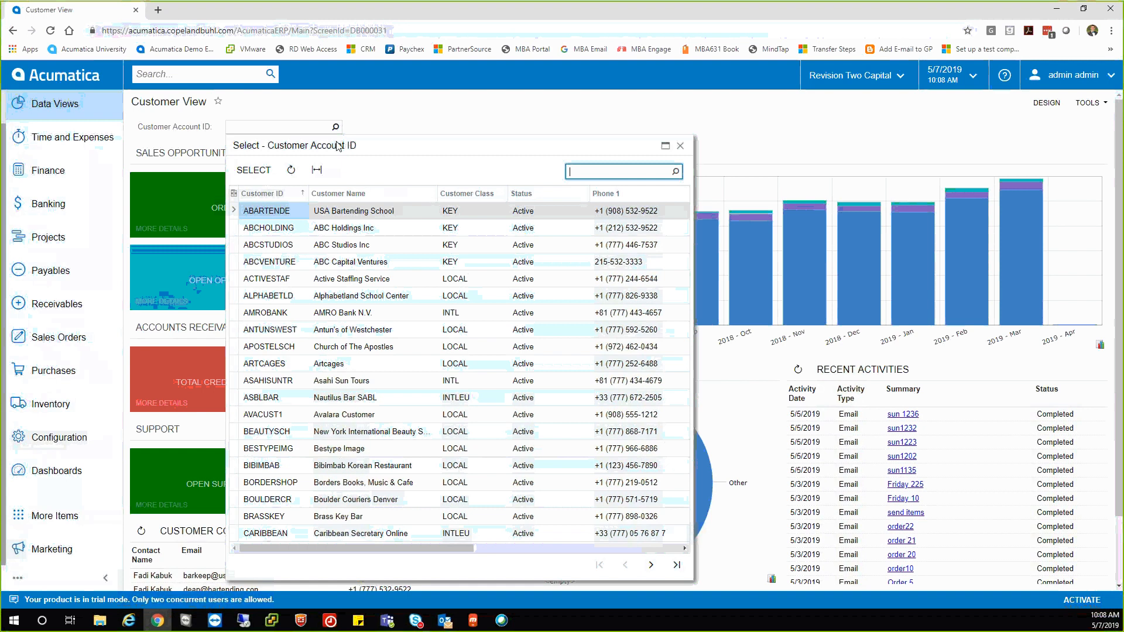
left_click(299, 211)
double_click(300, 211)
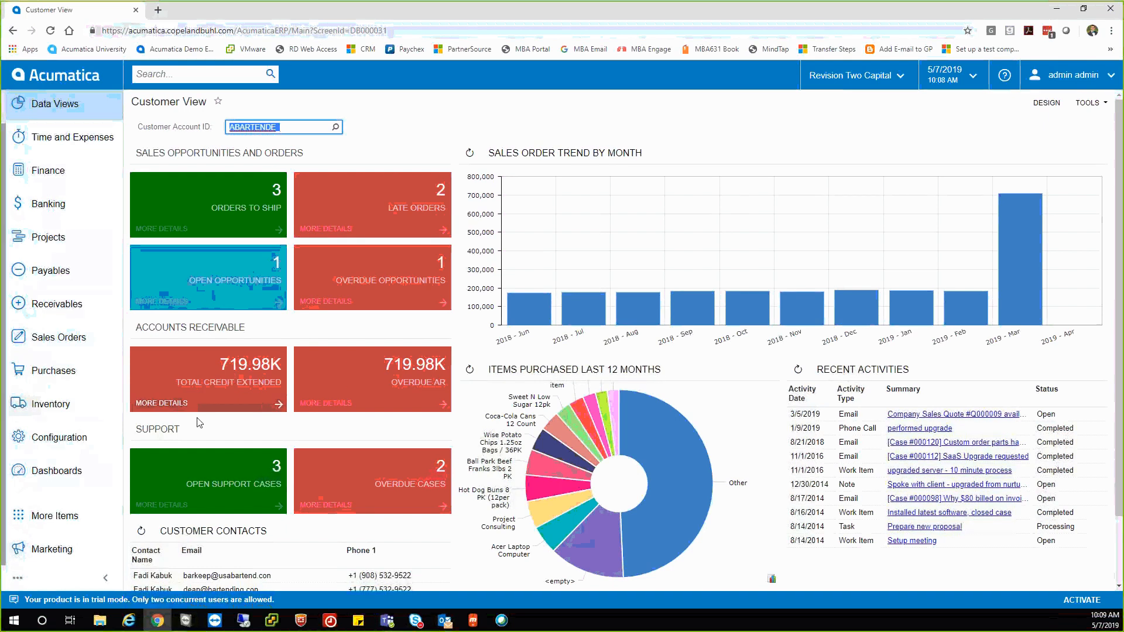
scroll(480, 477, "down", 2)
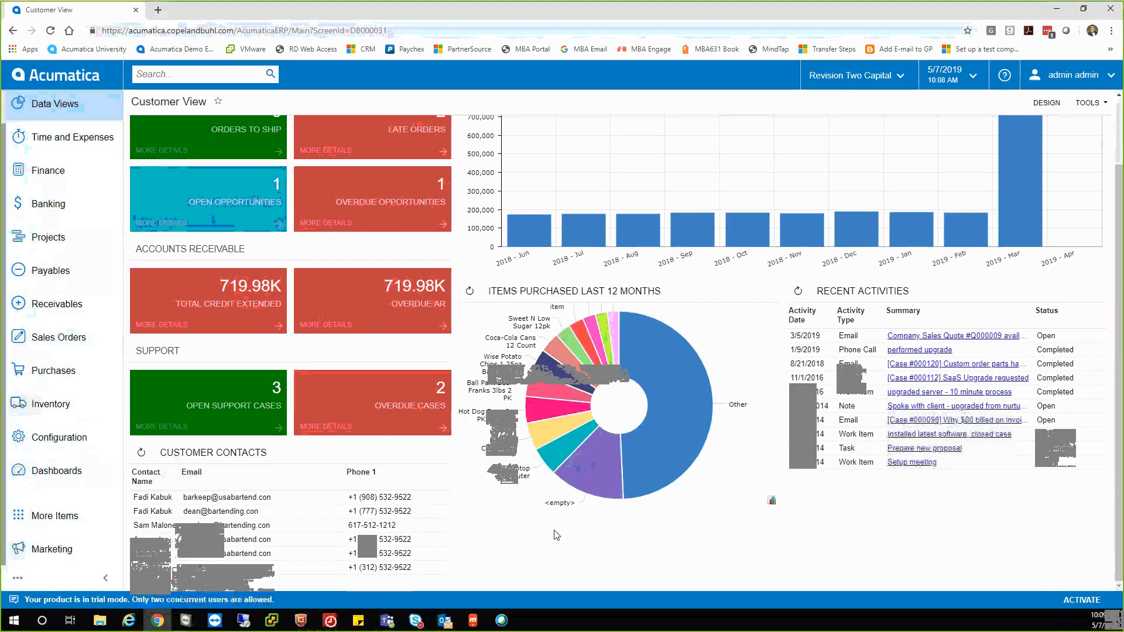
scroll(486, 530, "up", 2)
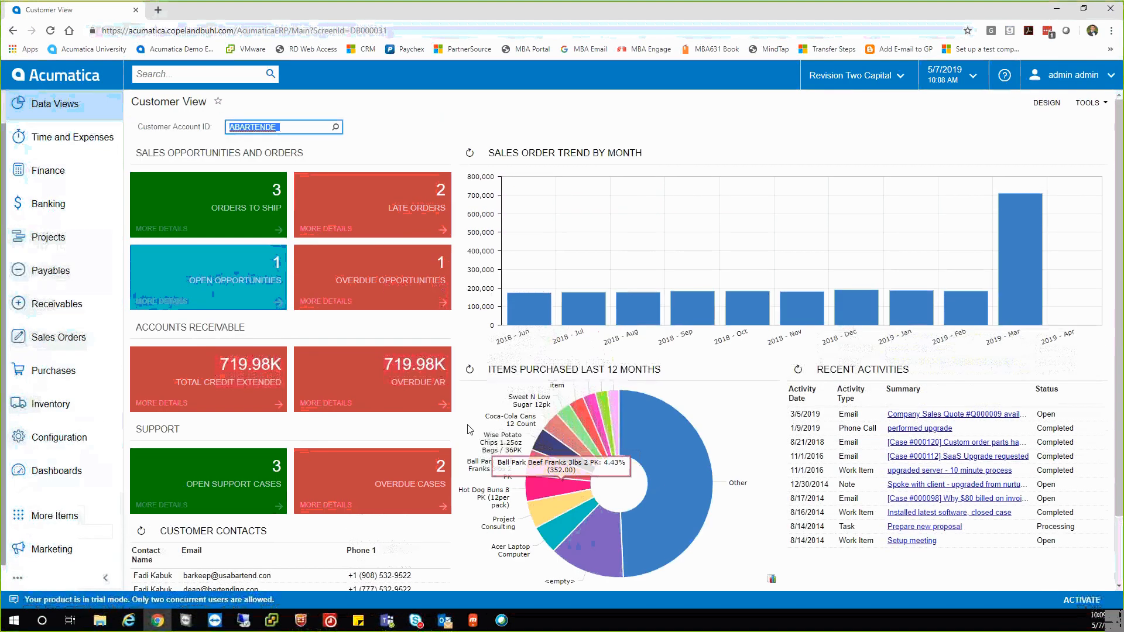
left_click(73, 463)
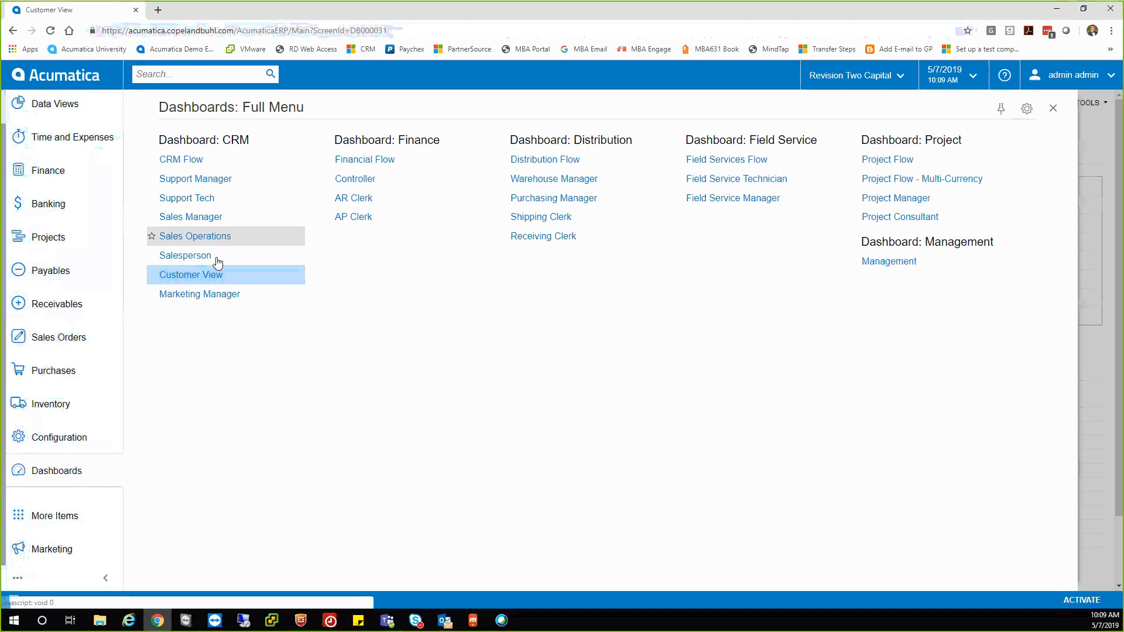
left_click(352, 184)
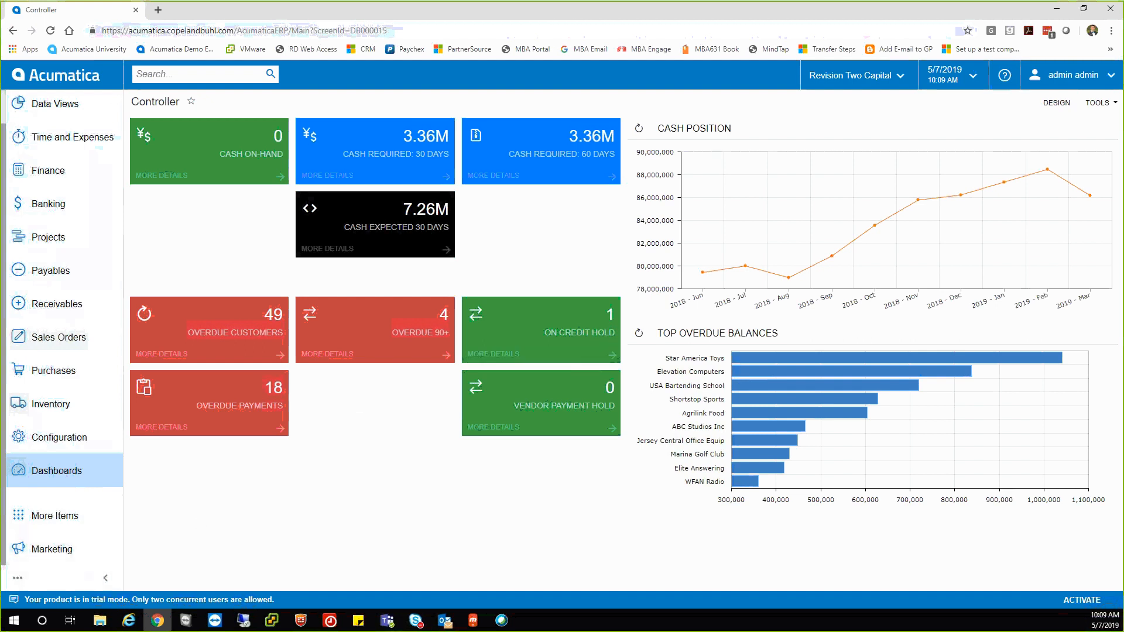
left_click(89, 472)
left_click(154, 255)
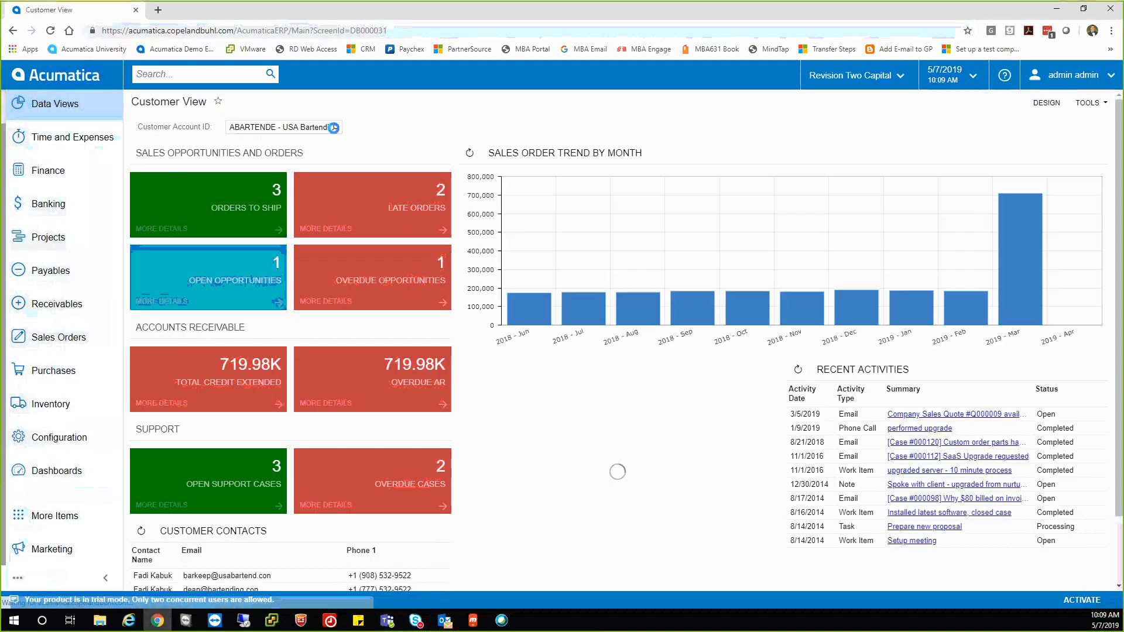
Delete the USA Bartending School value from the Customer Account ID filter.
left_click(329, 126)
key("BackSpace")
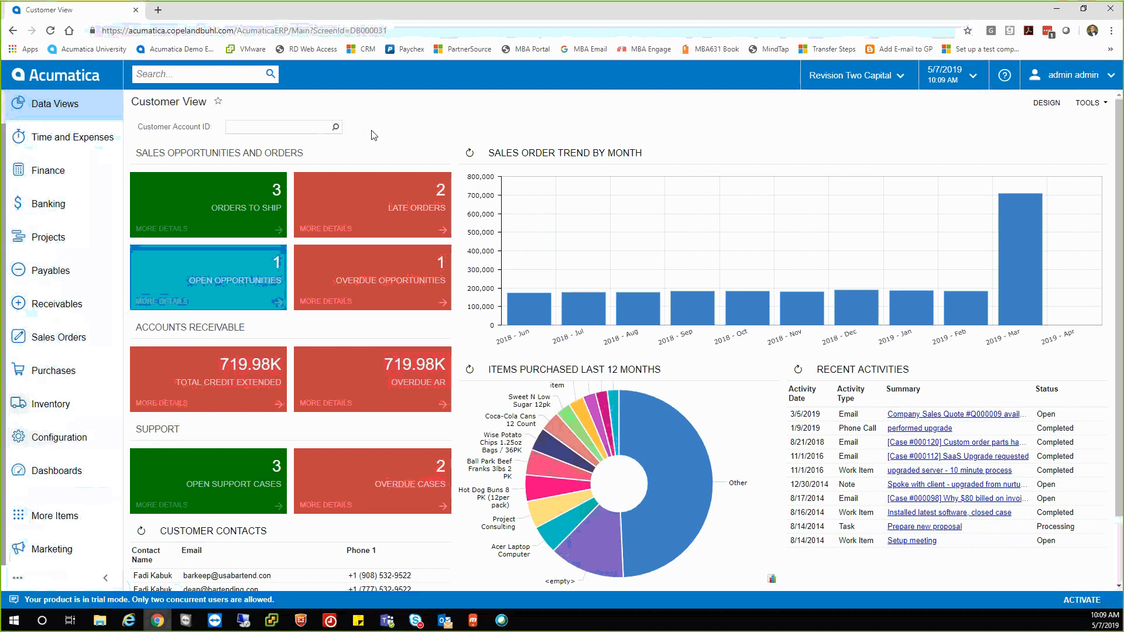
left_click(373, 135)
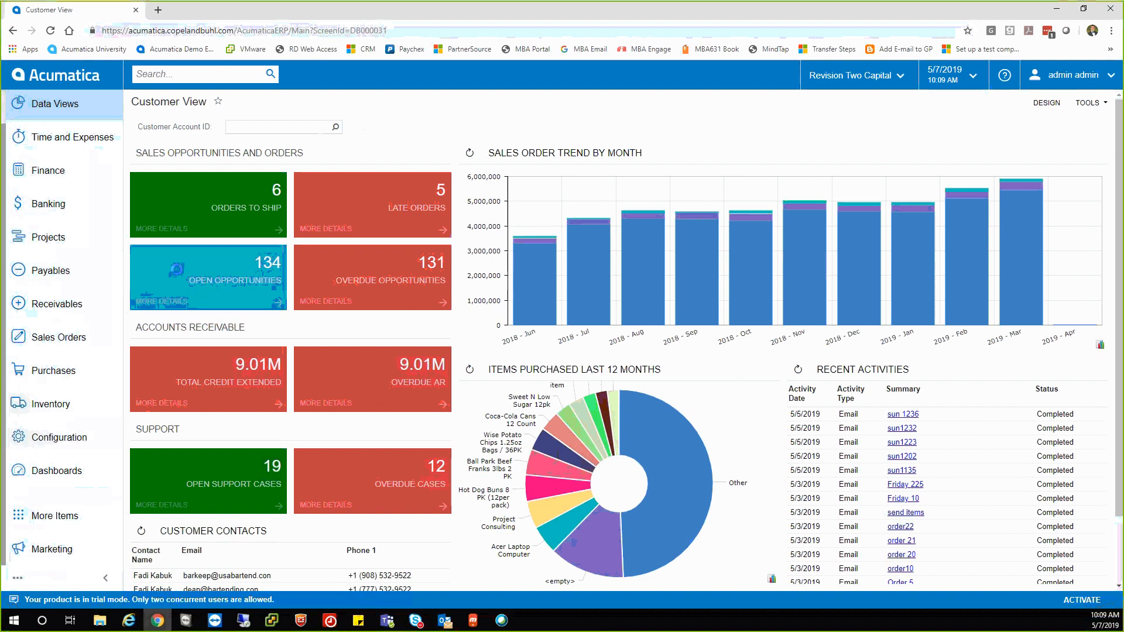
Review open opportunities in the OPPS LAST 90, NO ACTIVITY 30 DAYS (ME) and NURTURE NO ACTIVITY 90+ views.
left_click(176, 271)
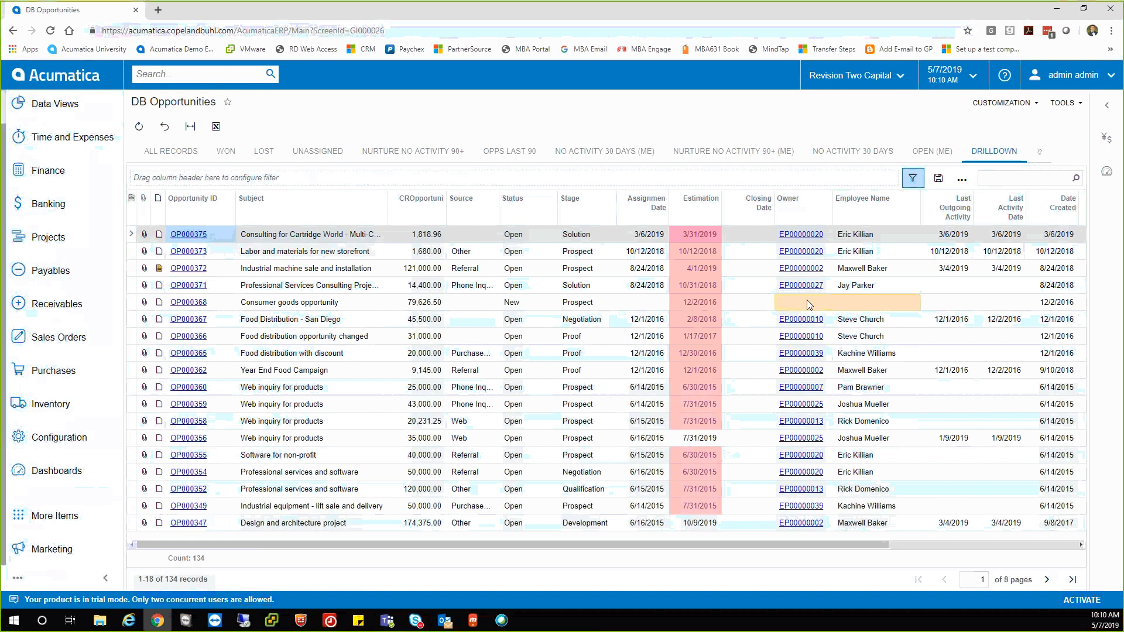
left_click(499, 151)
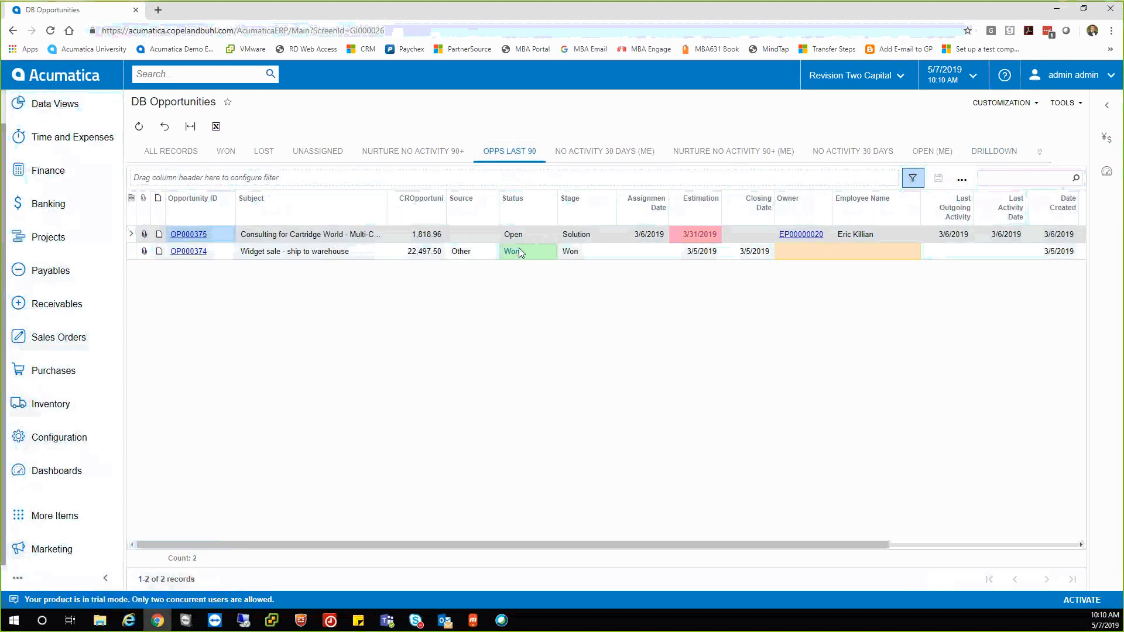
left_click(585, 154)
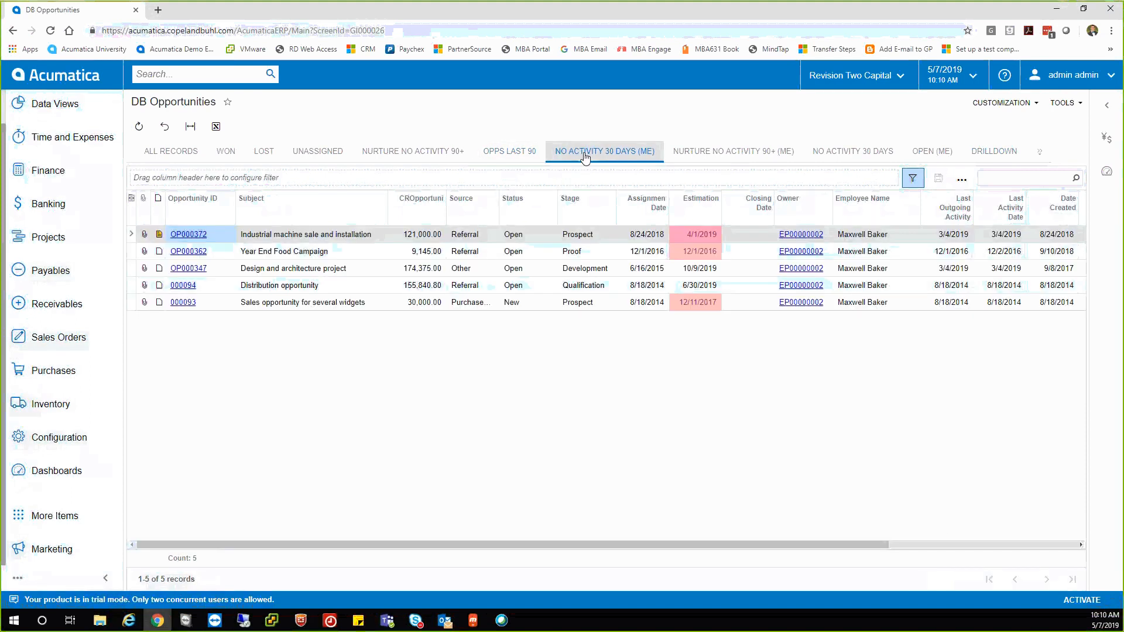
left_click(419, 152)
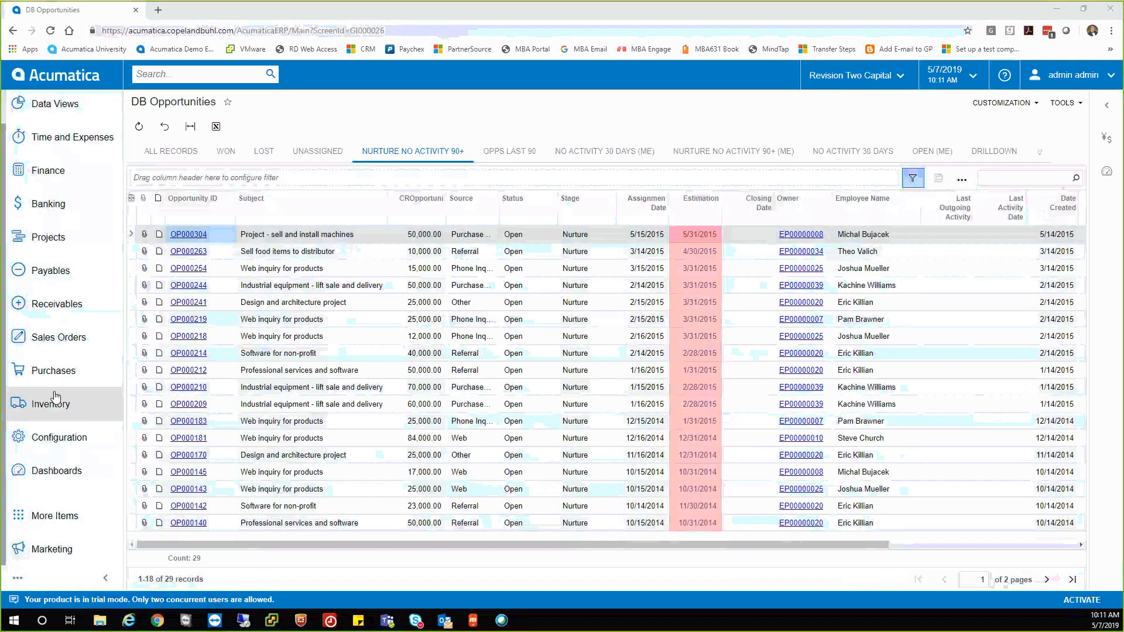
left_click(62, 338)
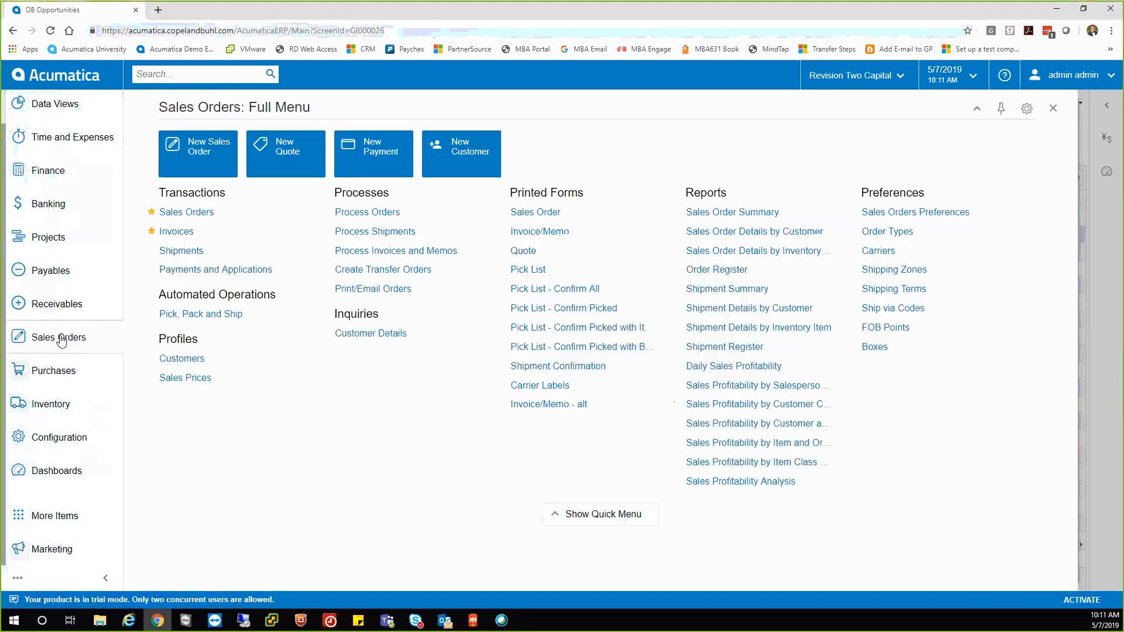
Star Sales Orders, Invoices, Shipments, and Payments and Applications, then view the Favorites list.
left_click(151, 232)
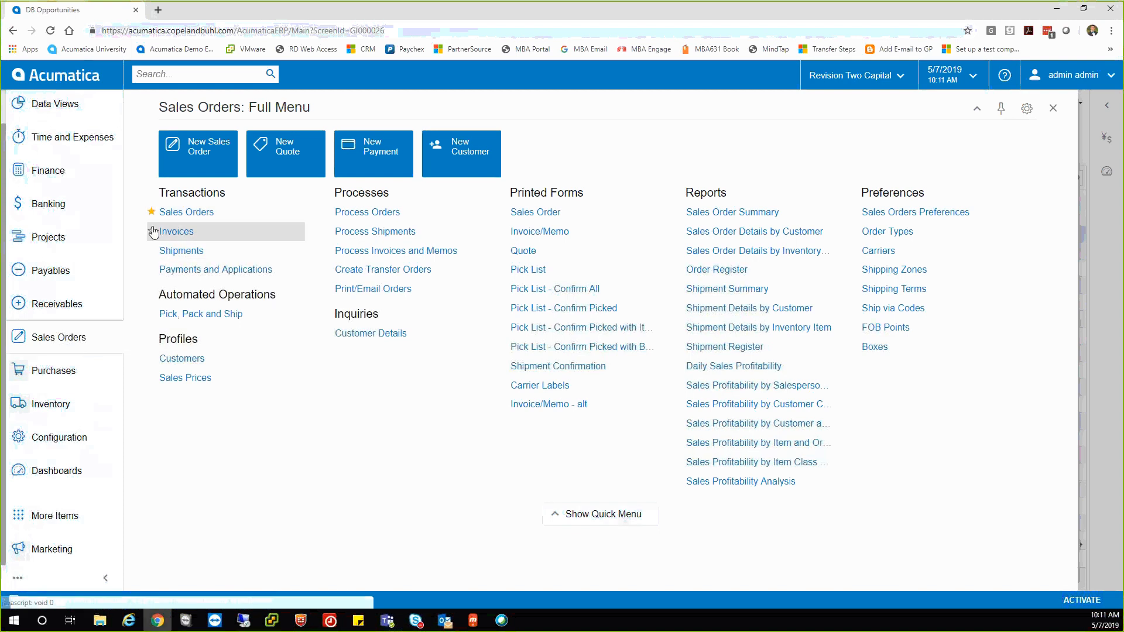
left_click(151, 212)
left_click(152, 231)
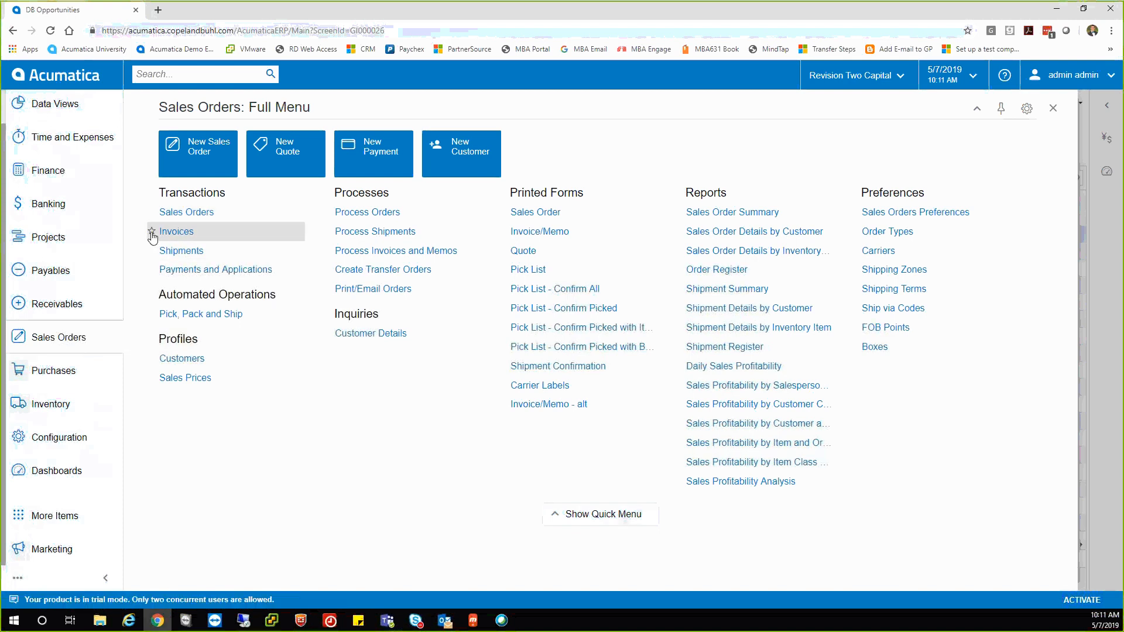
left_click(151, 250)
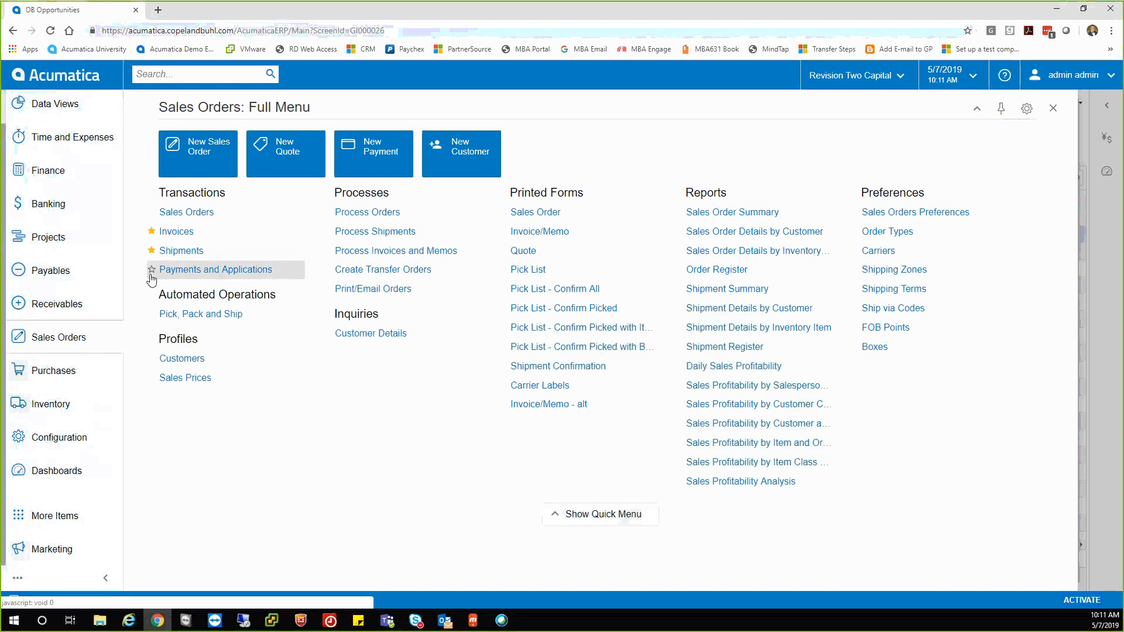
left_click(151, 269)
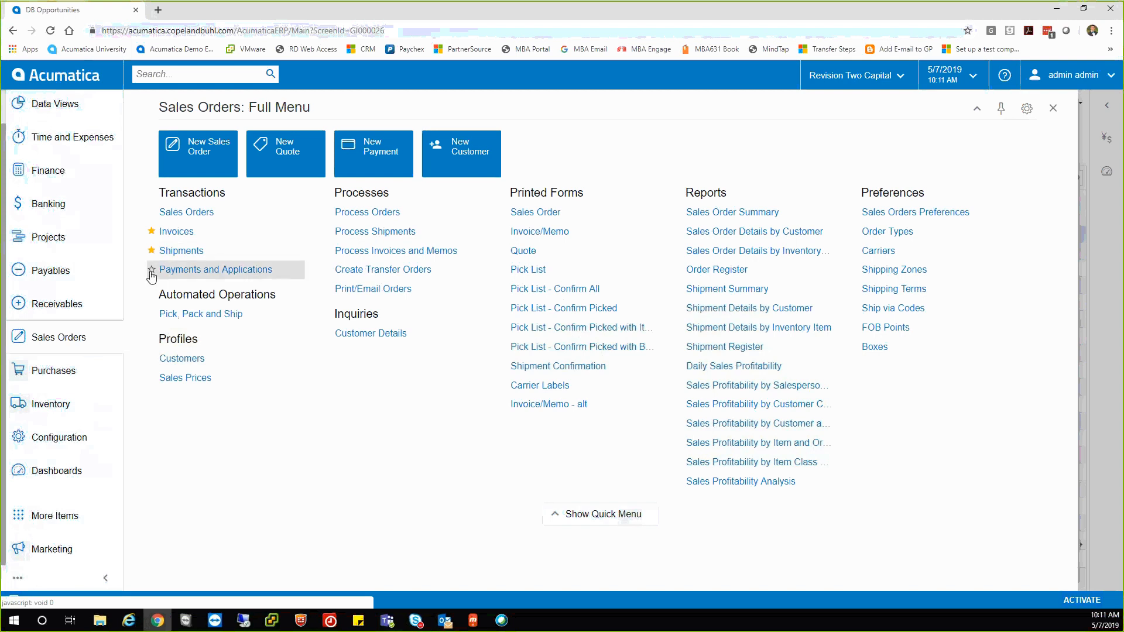
left_click(151, 212)
mouse_move(231, 171)
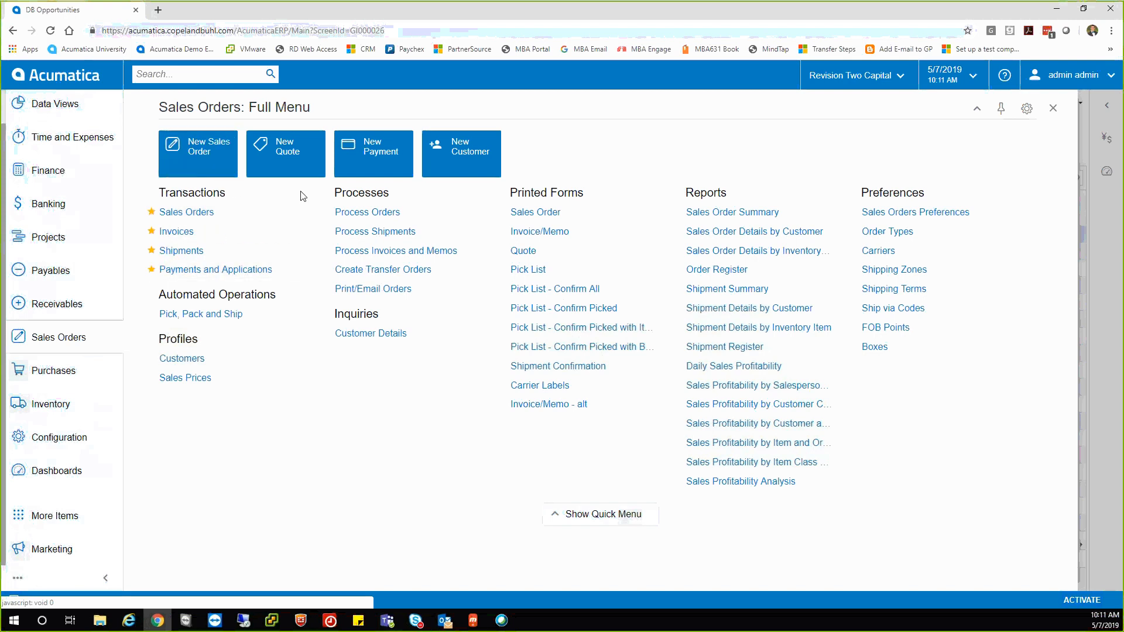
mouse_move(316, 171)
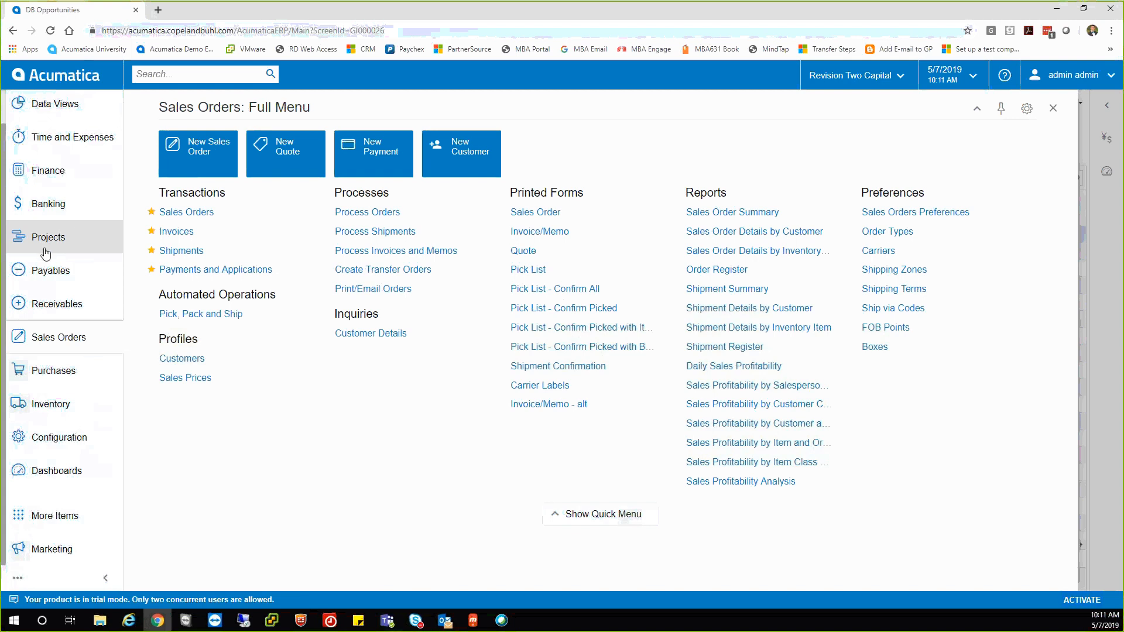
scroll(43, 250, "up", 1)
left_click(51, 105)
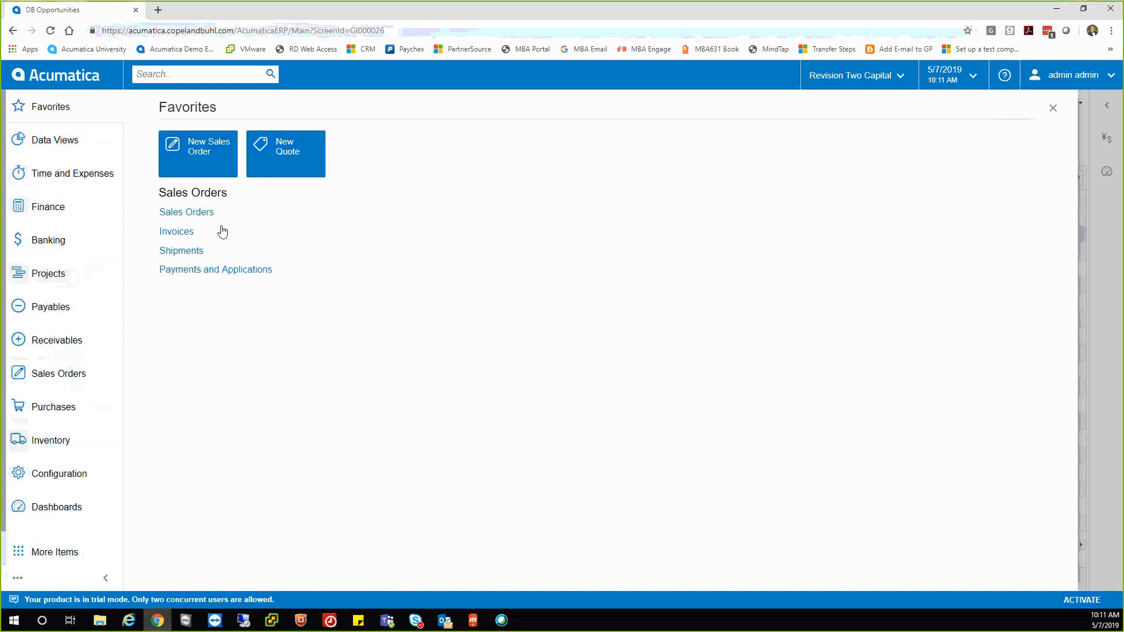
In Payables, star Bills and Adjustments, Checks and Payments, and Batch Payments as favourites.
left_click(113, 307)
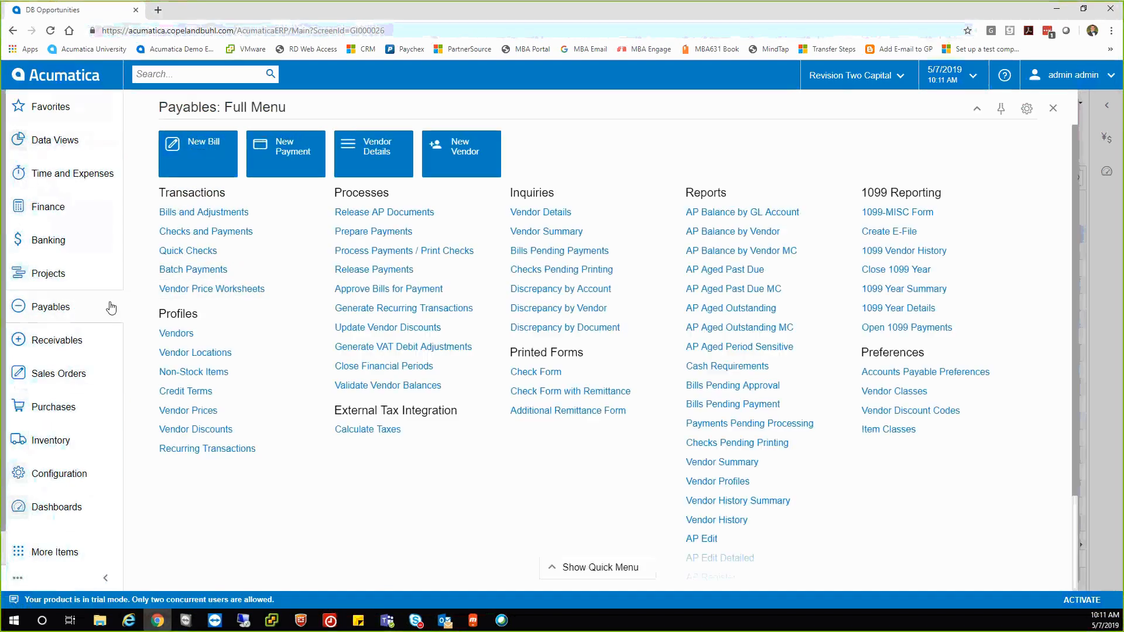
left_click(151, 231)
left_click(152, 212)
left_click(151, 270)
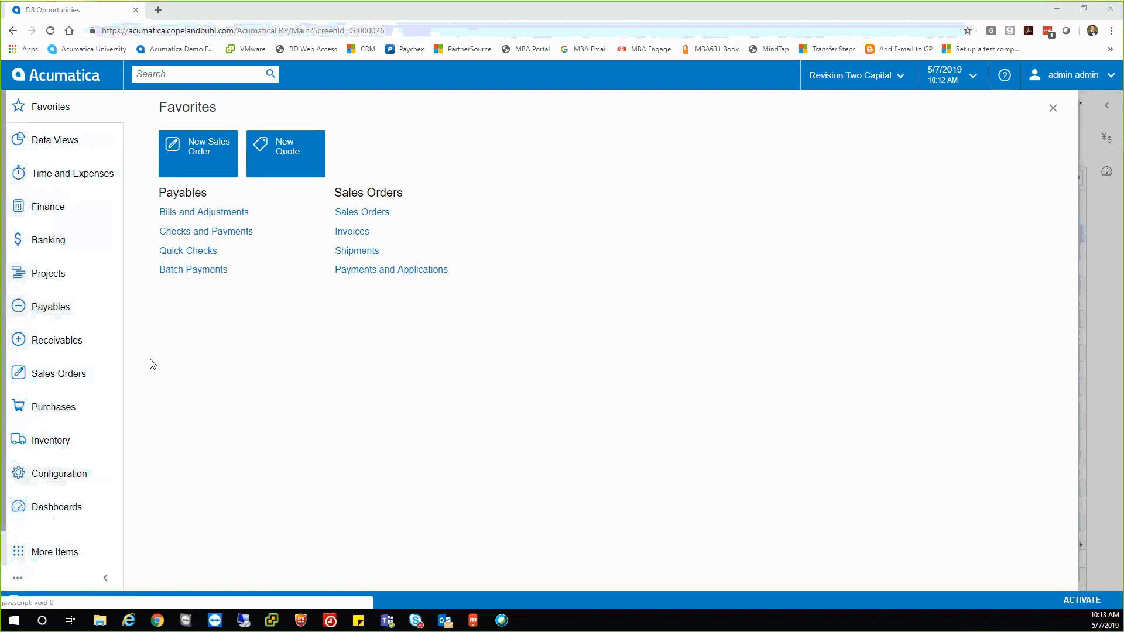
left_click(102, 377)
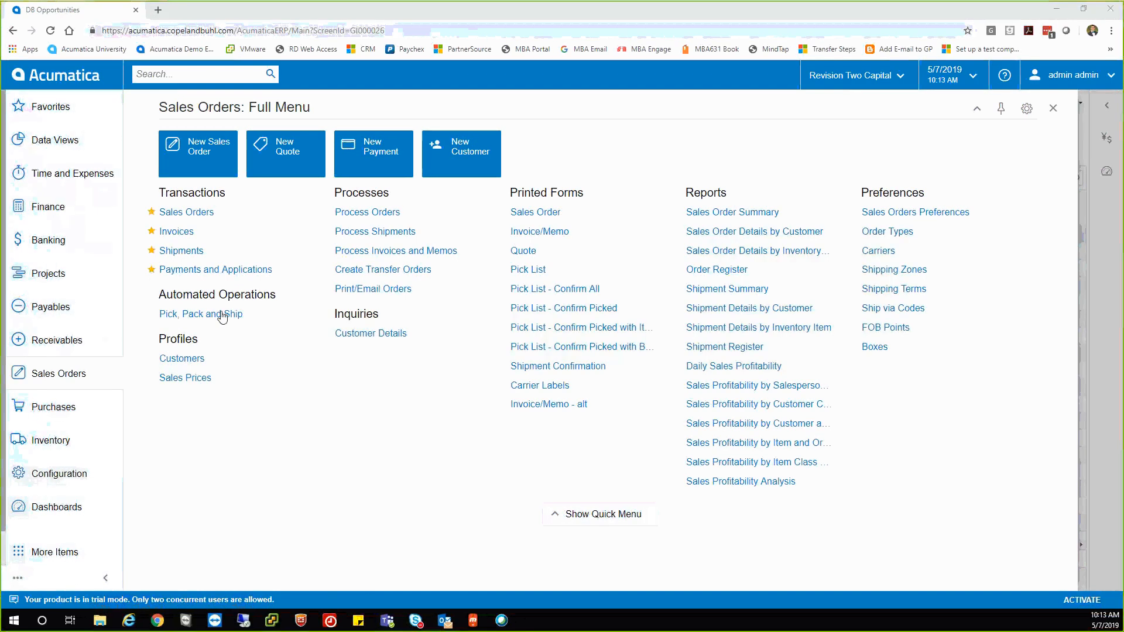
Create a new sales order and set its customer to USA Bartending School.
left_click(185, 164)
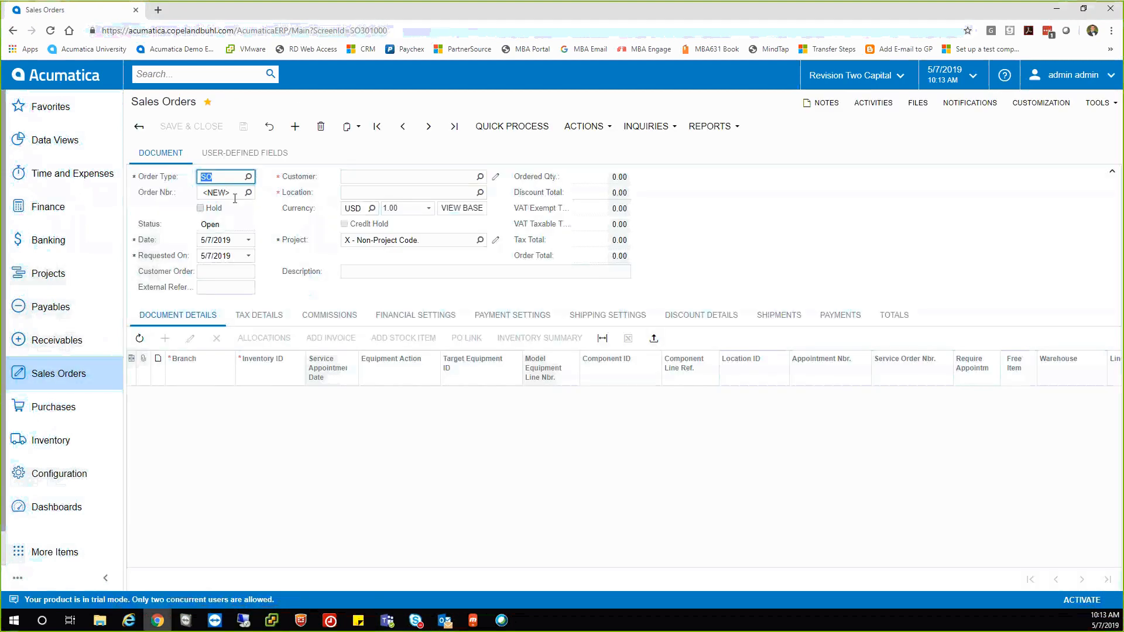
left_click(372, 179)
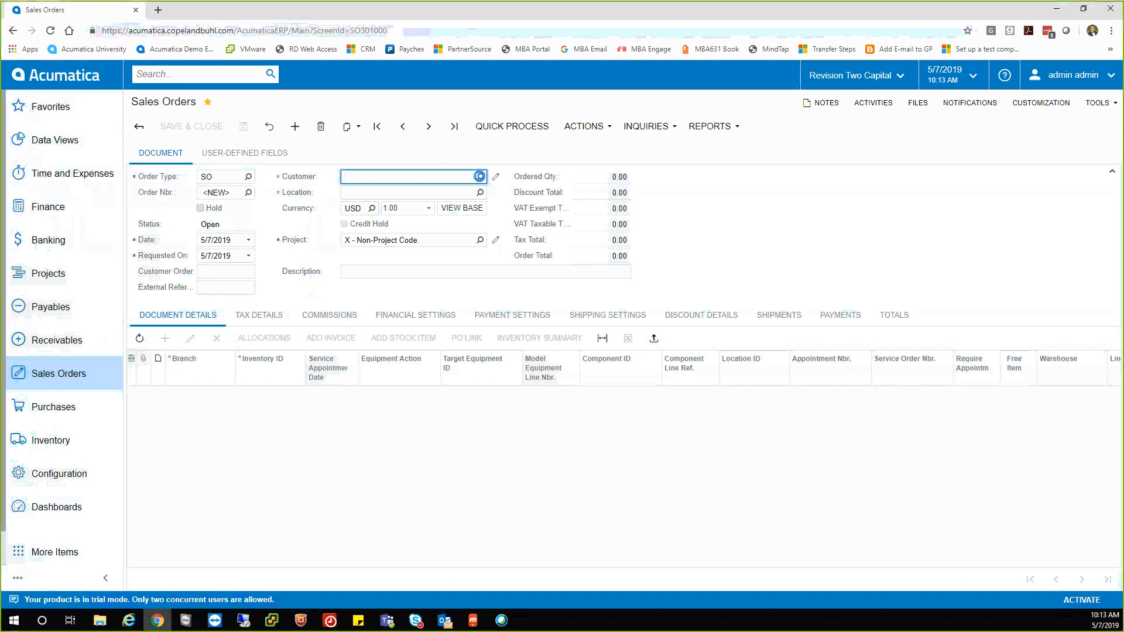
left_click(480, 176)
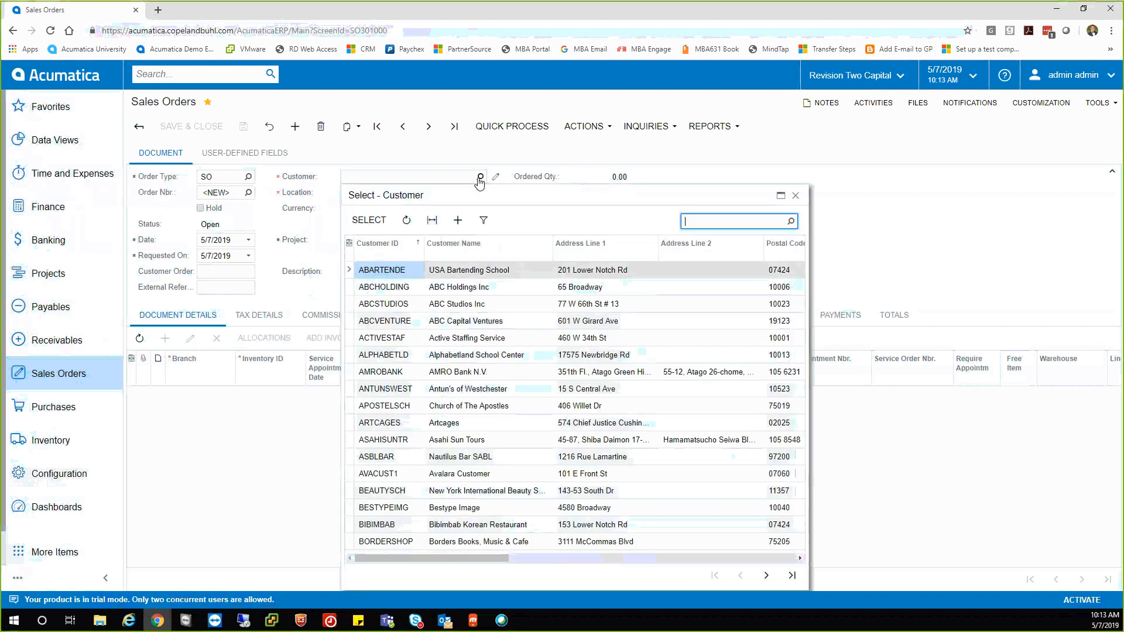
double_click(409, 270)
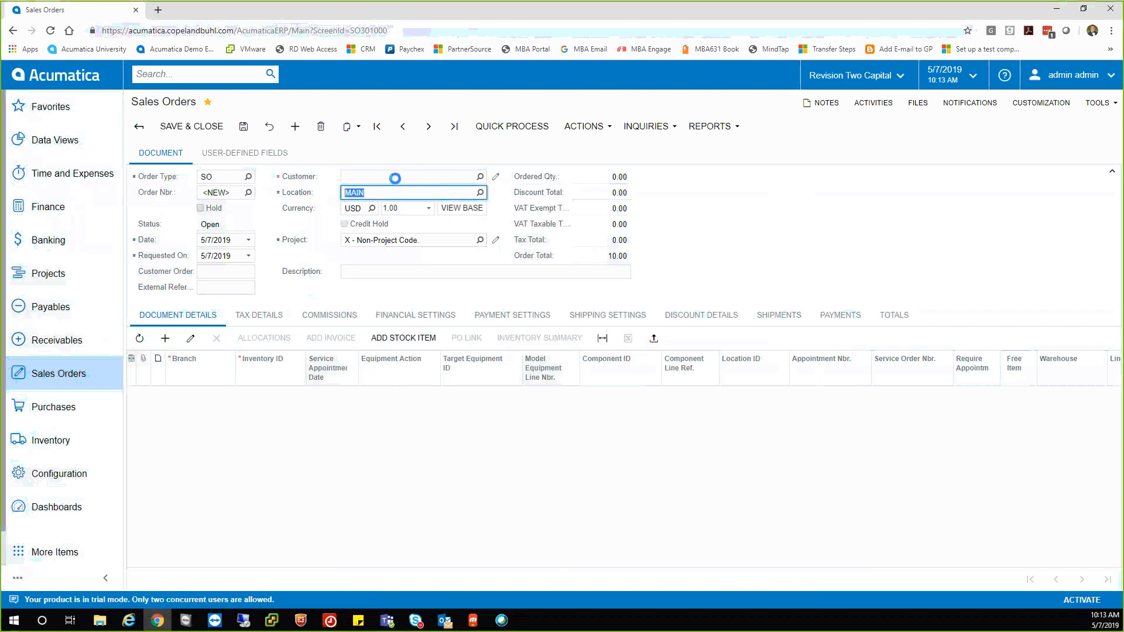
key("BackSpace")
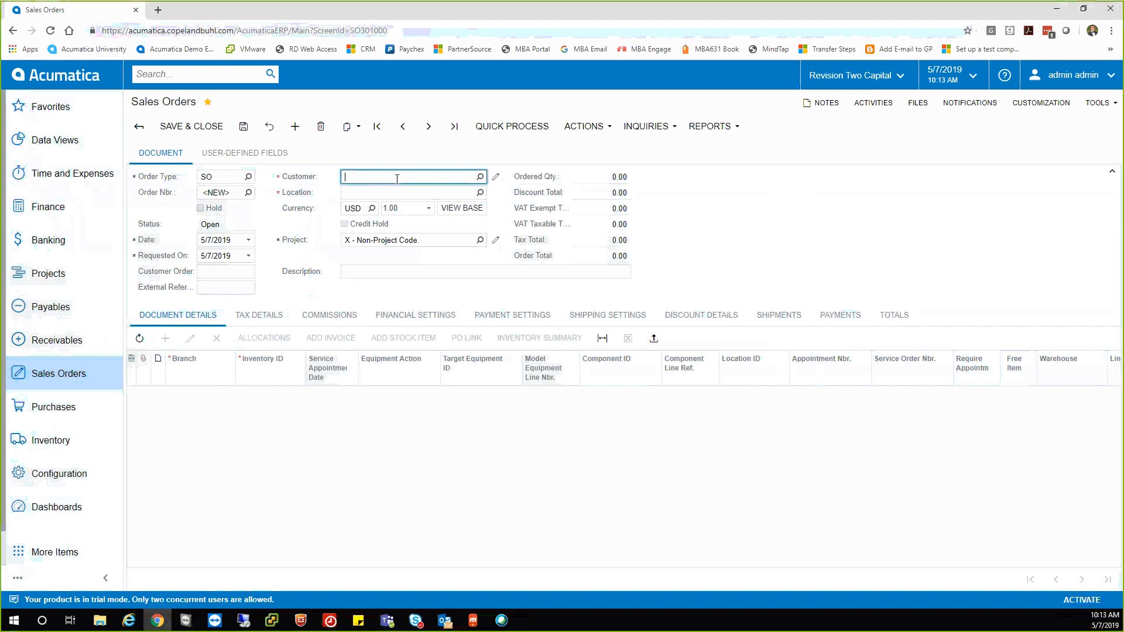
type("usa")
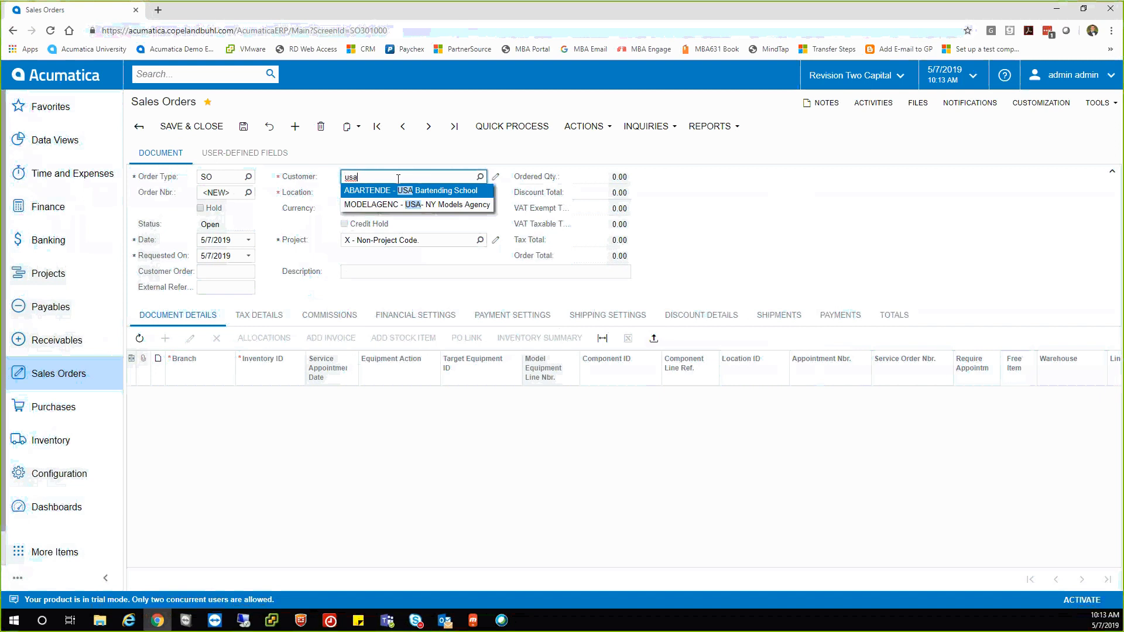
left_click(392, 191)
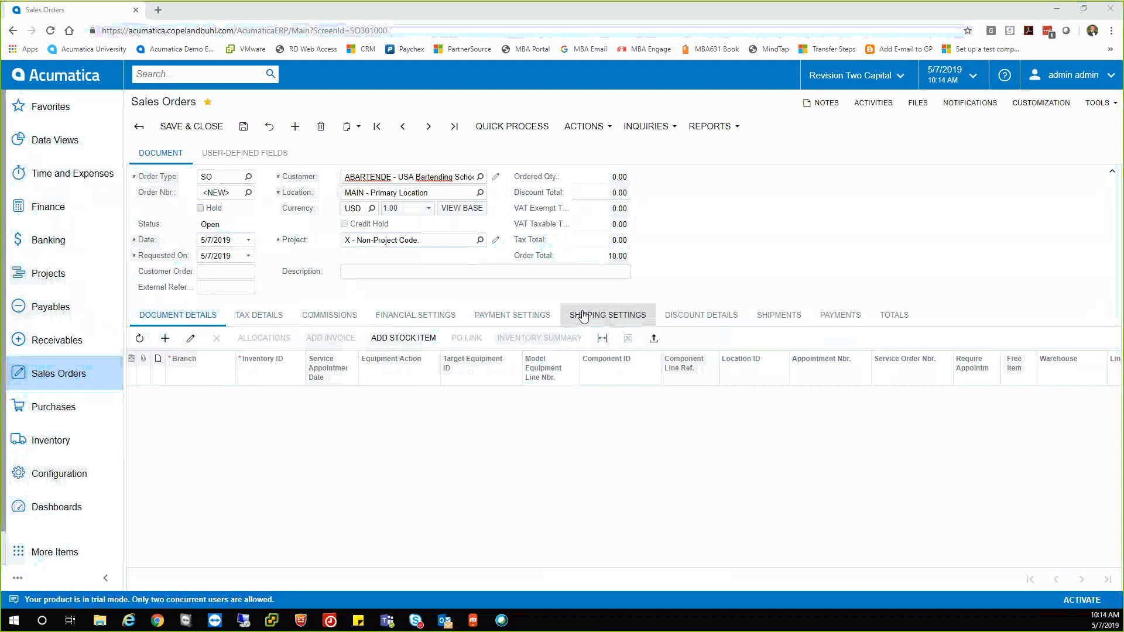
Browse the order's Tax, Commissions, Financial and Payment tabs, then return to Document Details.
left_click(248, 316)
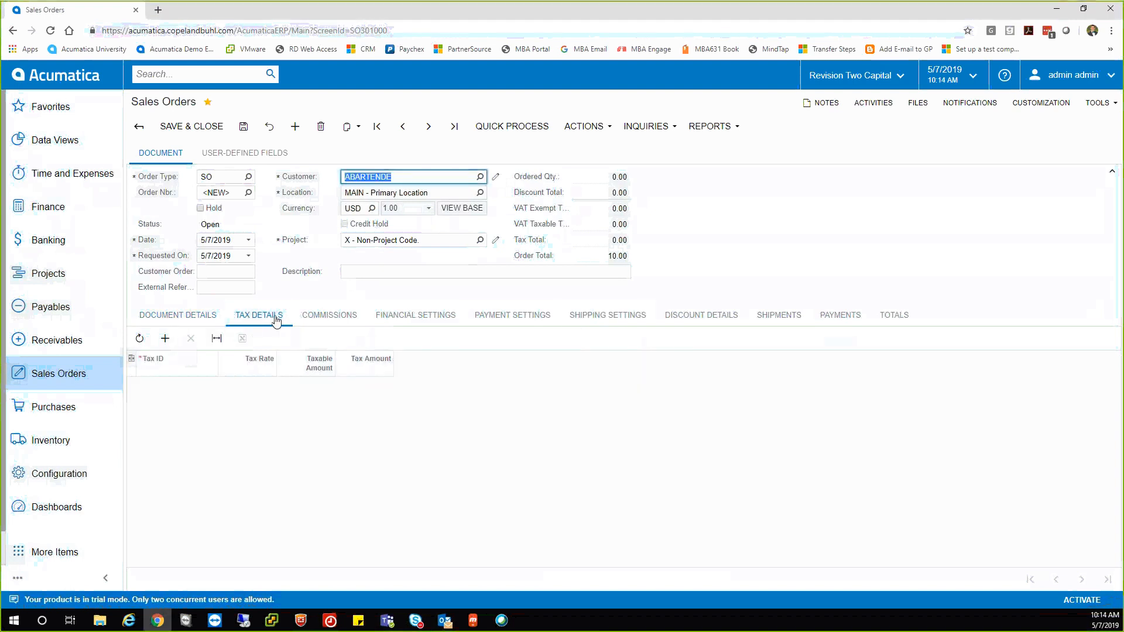
left_click(321, 317)
left_click(390, 317)
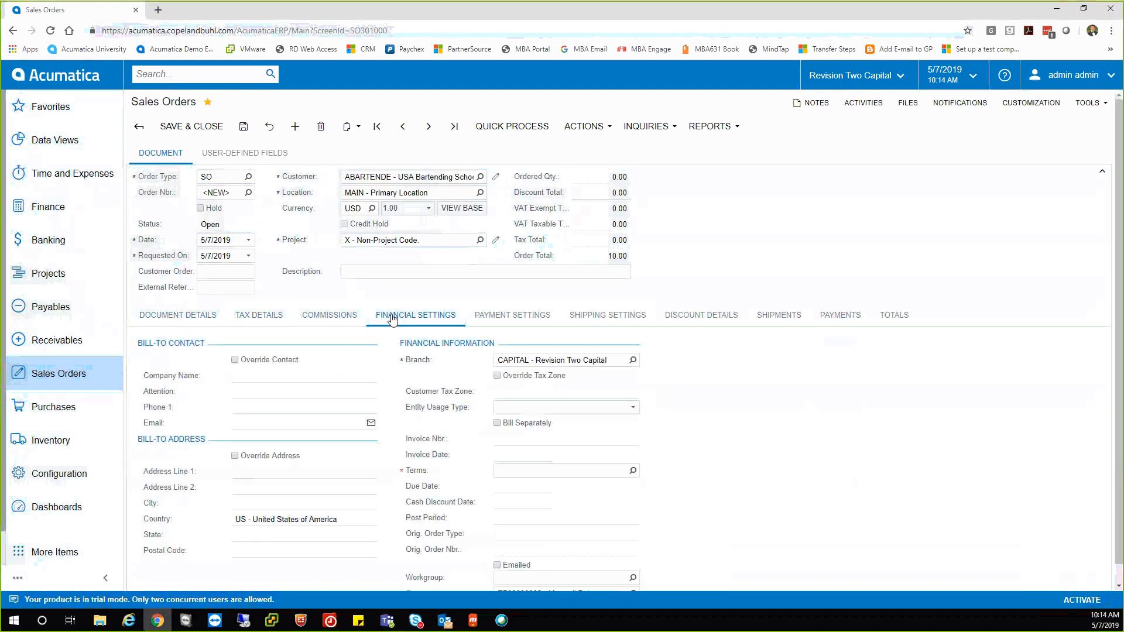
left_click(494, 317)
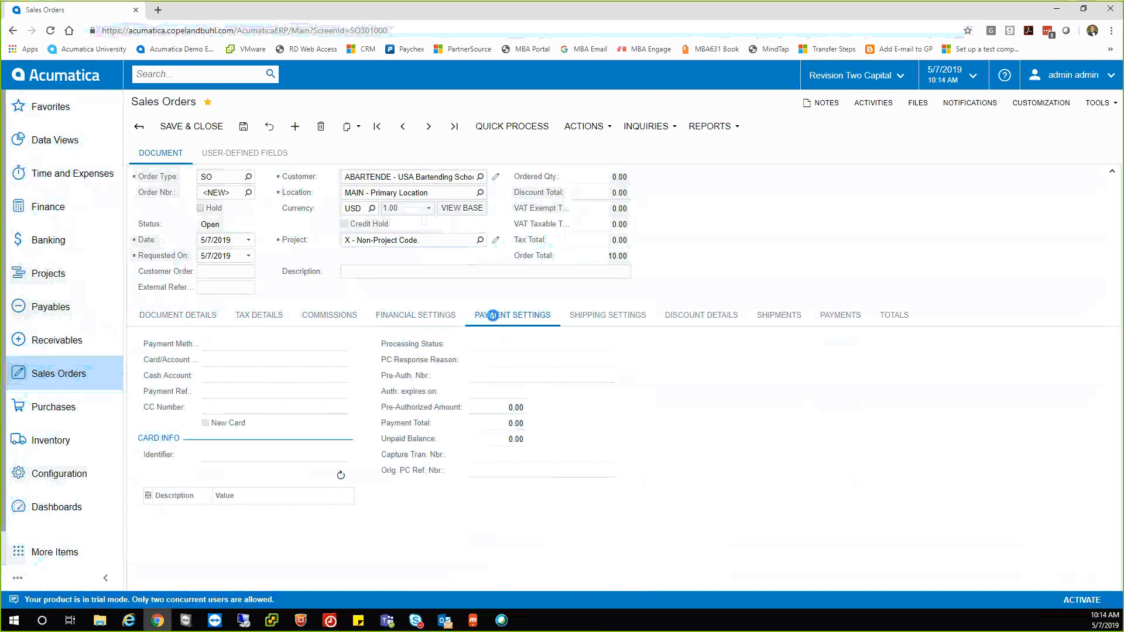
left_click(198, 317)
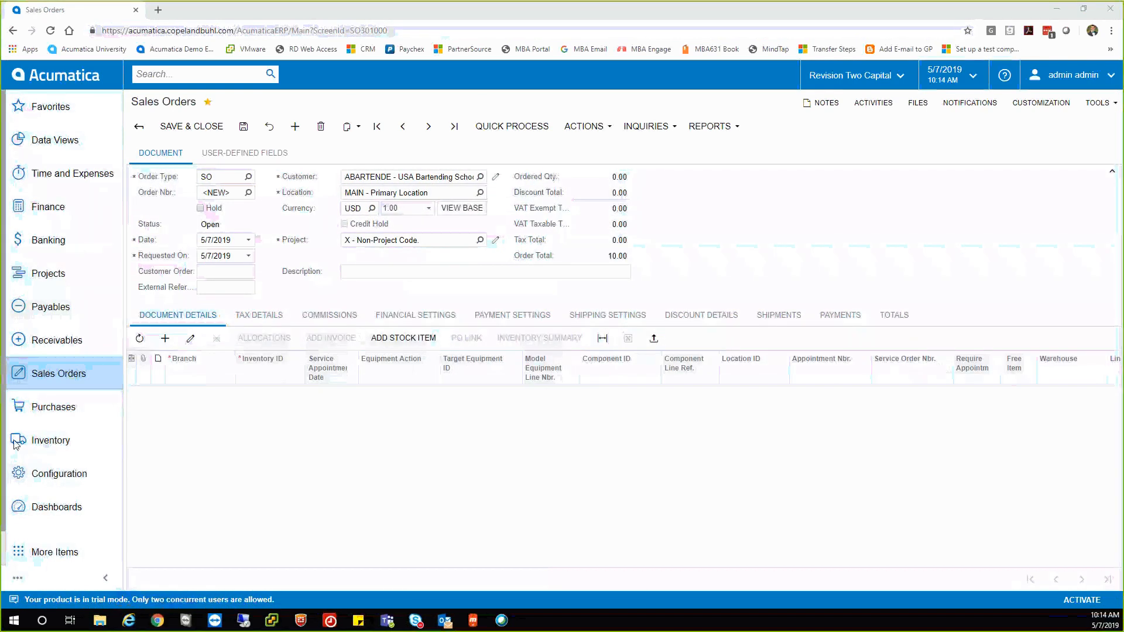
Add a new order line with its branch set to PRODWHOLE.
left_click(243, 392)
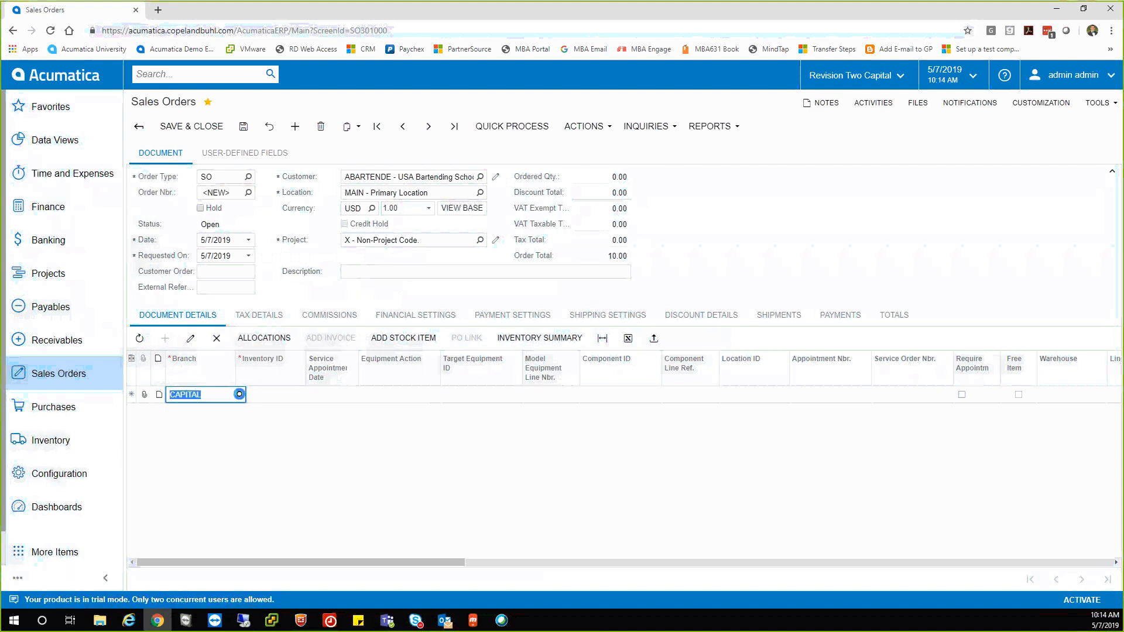
left_click(238, 394)
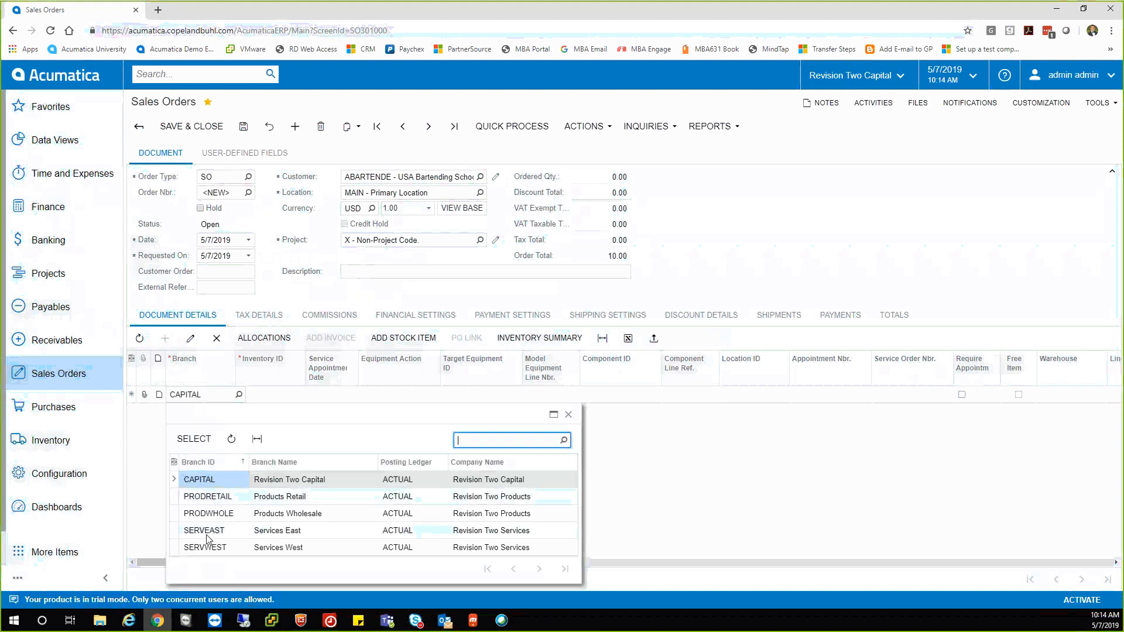
left_click(214, 515)
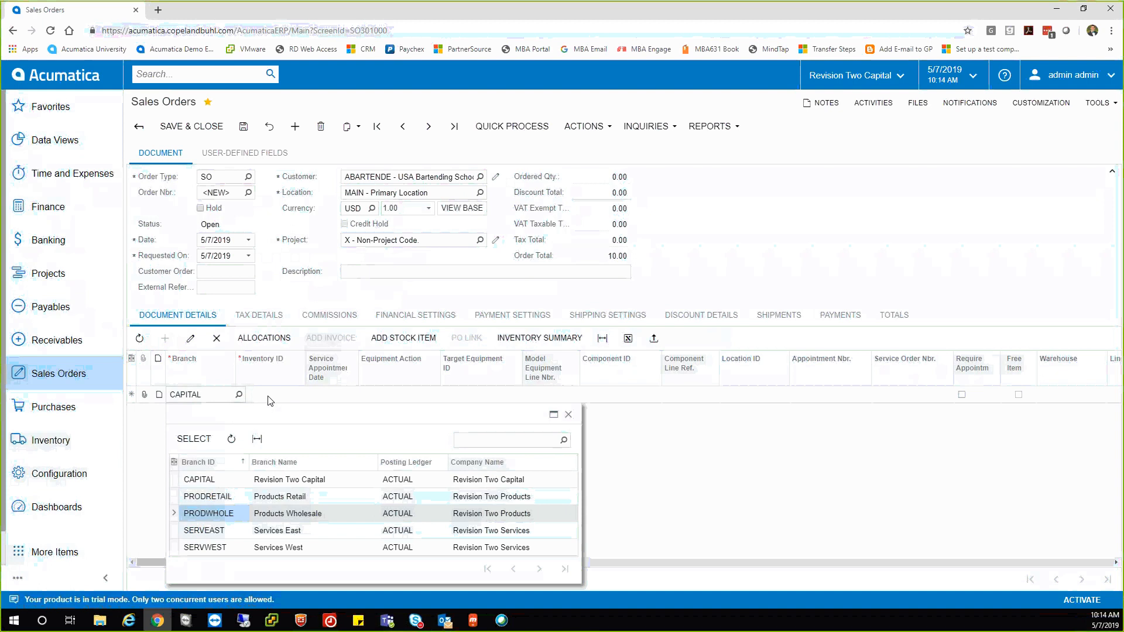
double_click(222, 518)
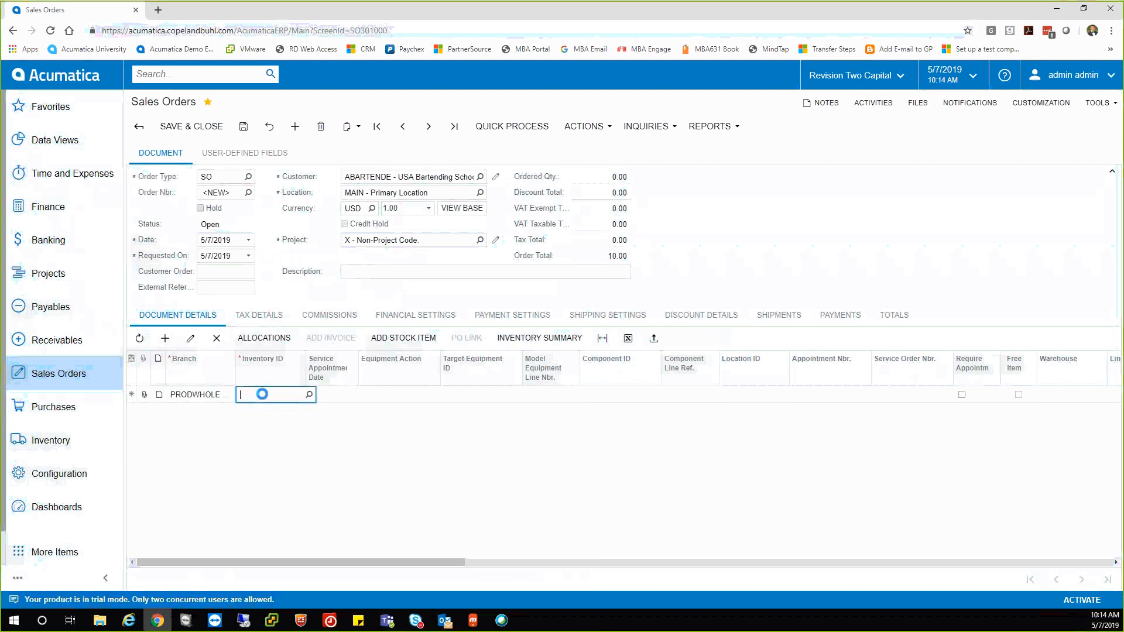
left_click(309, 395)
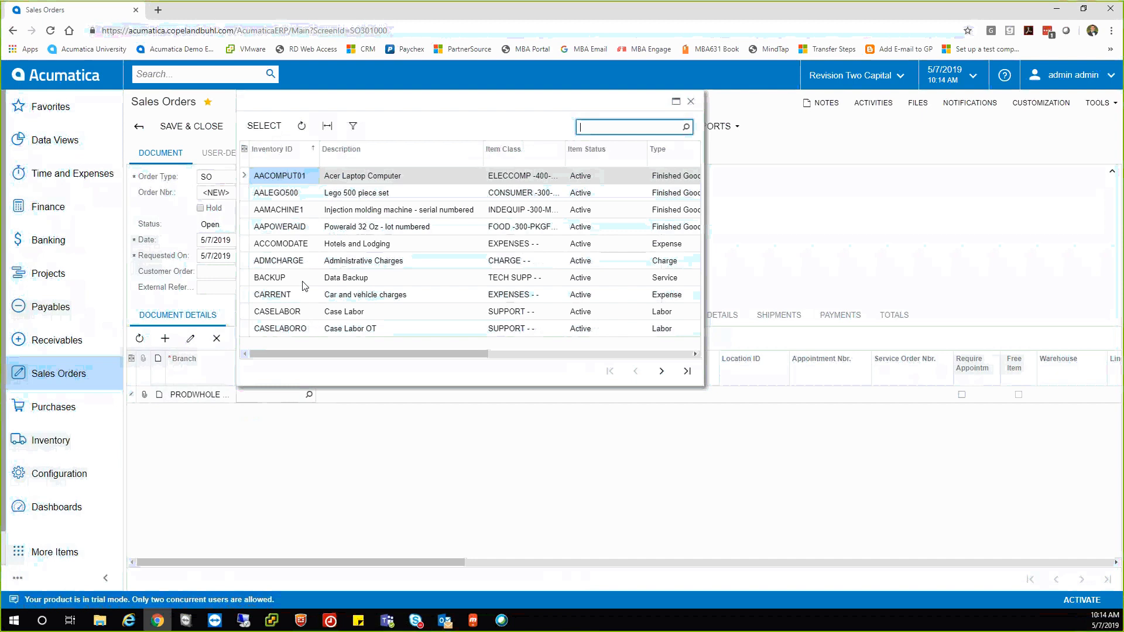
Set the line's inventory item to AACOMPUT01, the Acer laptop.
left_click(302, 177)
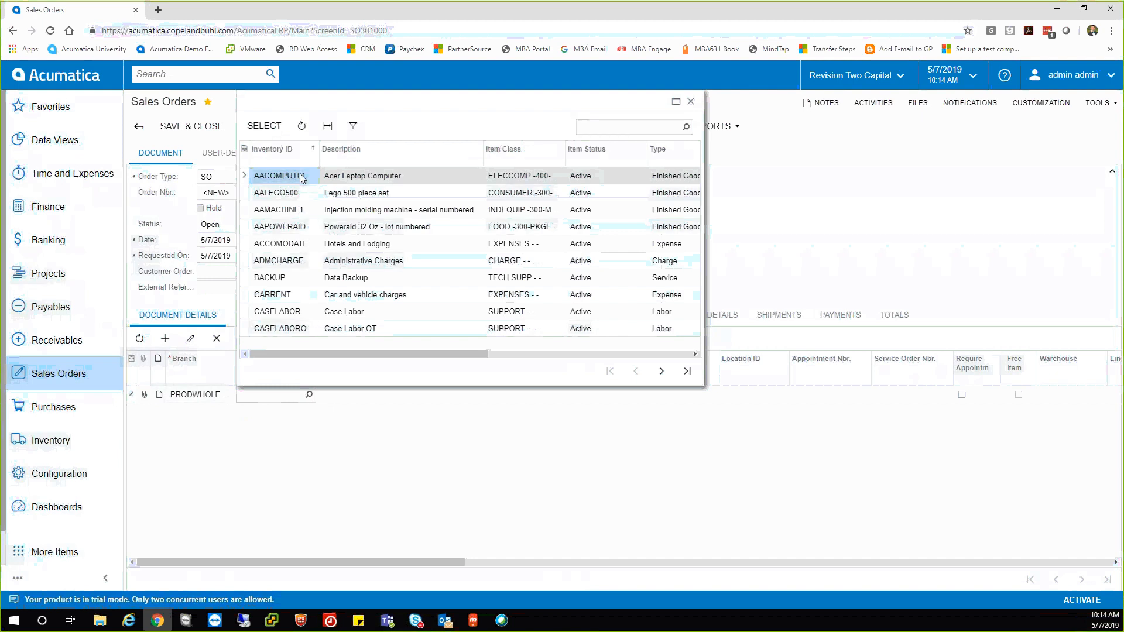
key("Return")
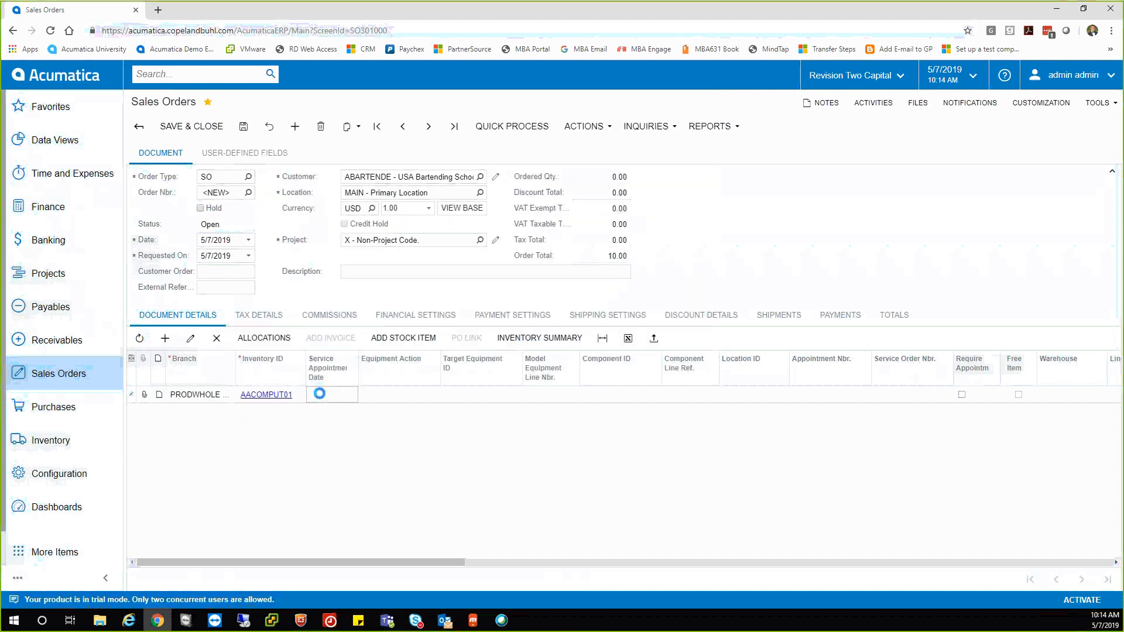
key("Tab")
key("Tab")
key("Tab")
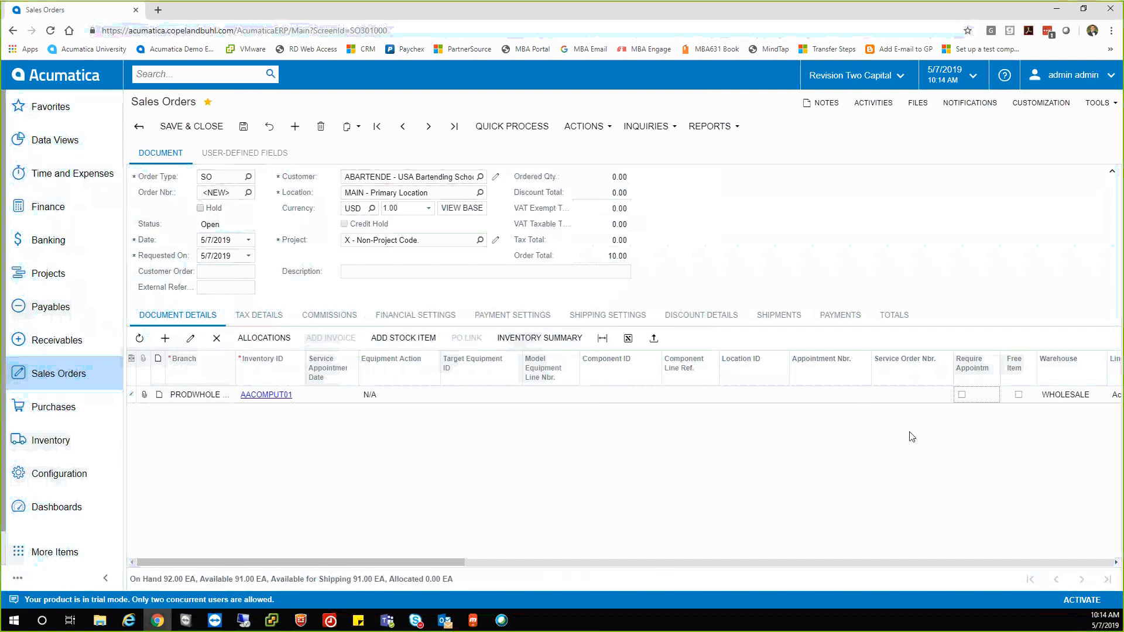
Move the Service Order Nbr. column before Location ID and open the grid's column configuration.
left_click_drag(439, 562, 519, 556)
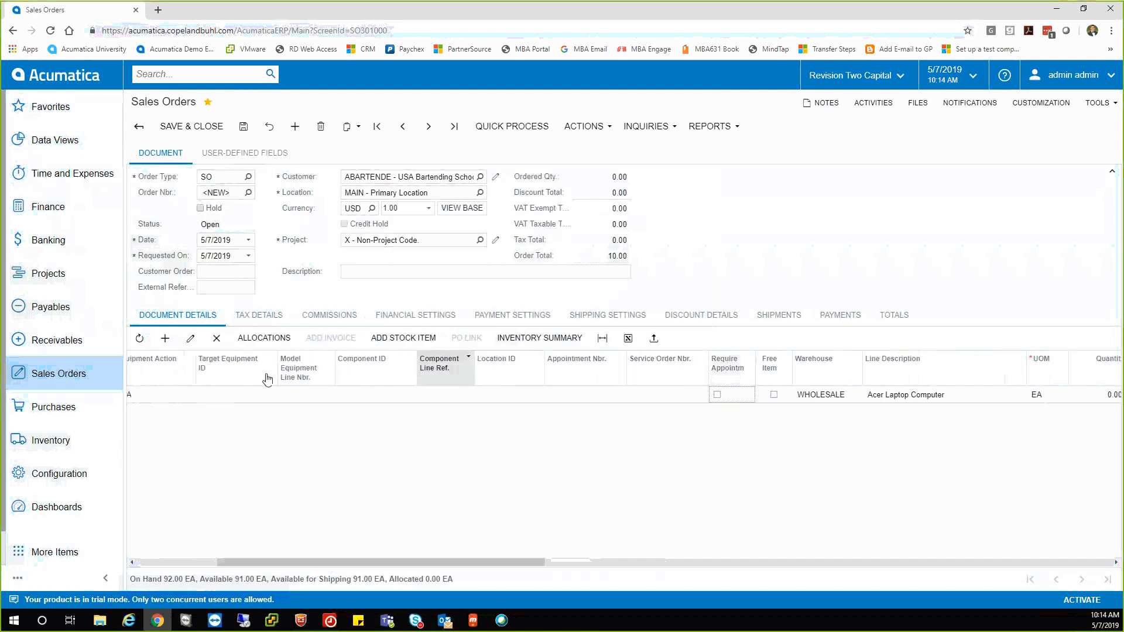
left_click_drag(334, 562, 367, 553)
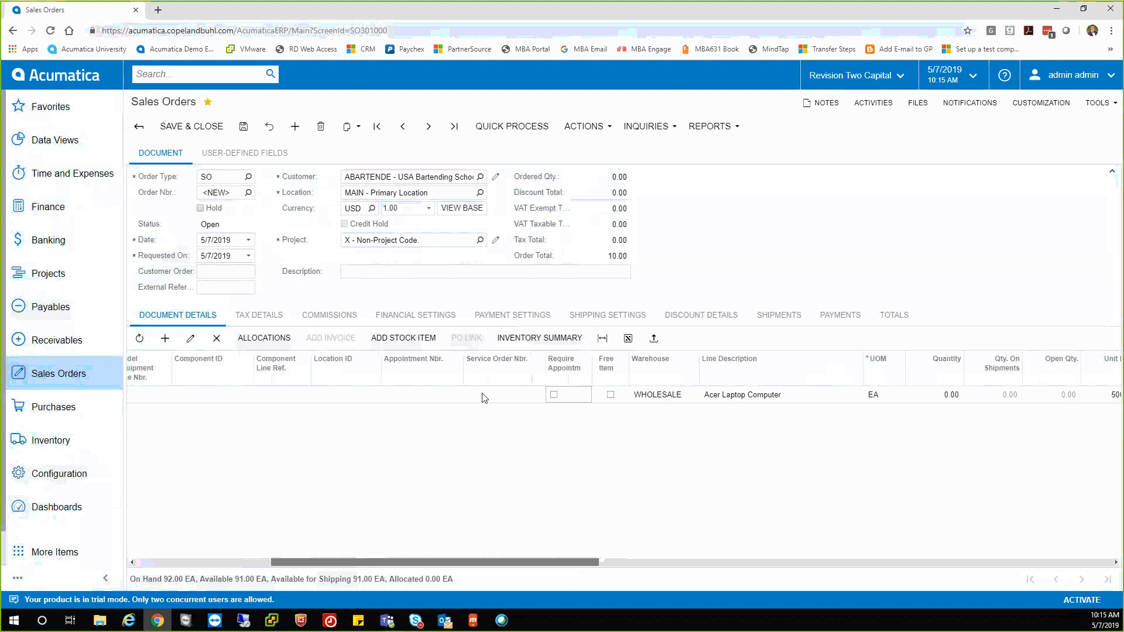
left_click_drag(501, 372, 309, 373)
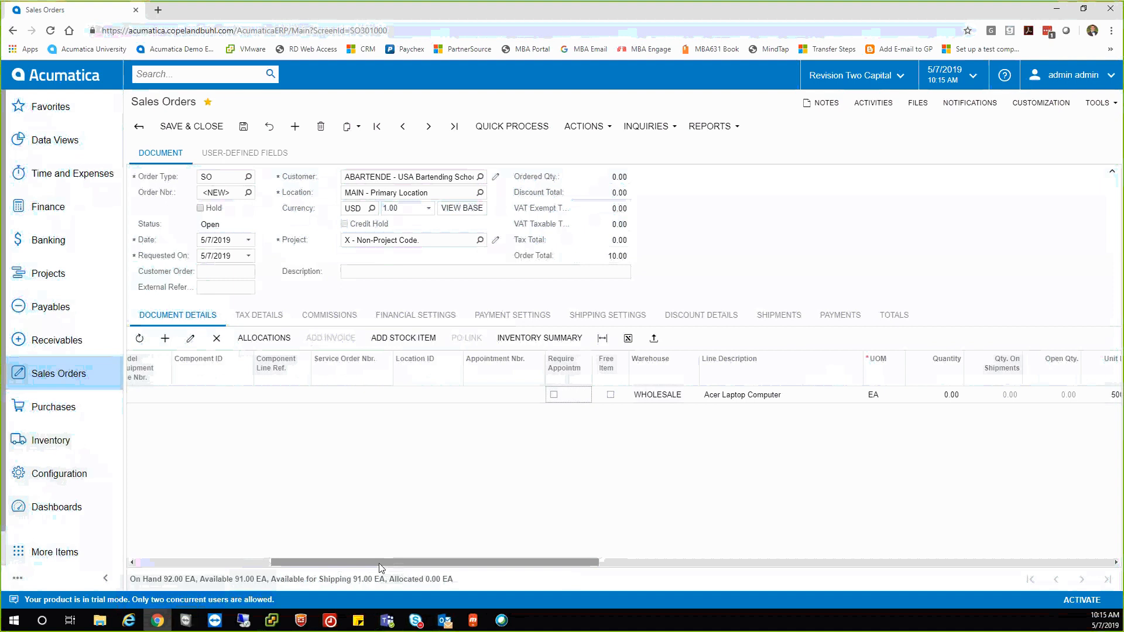
left_click_drag(378, 563, 235, 562)
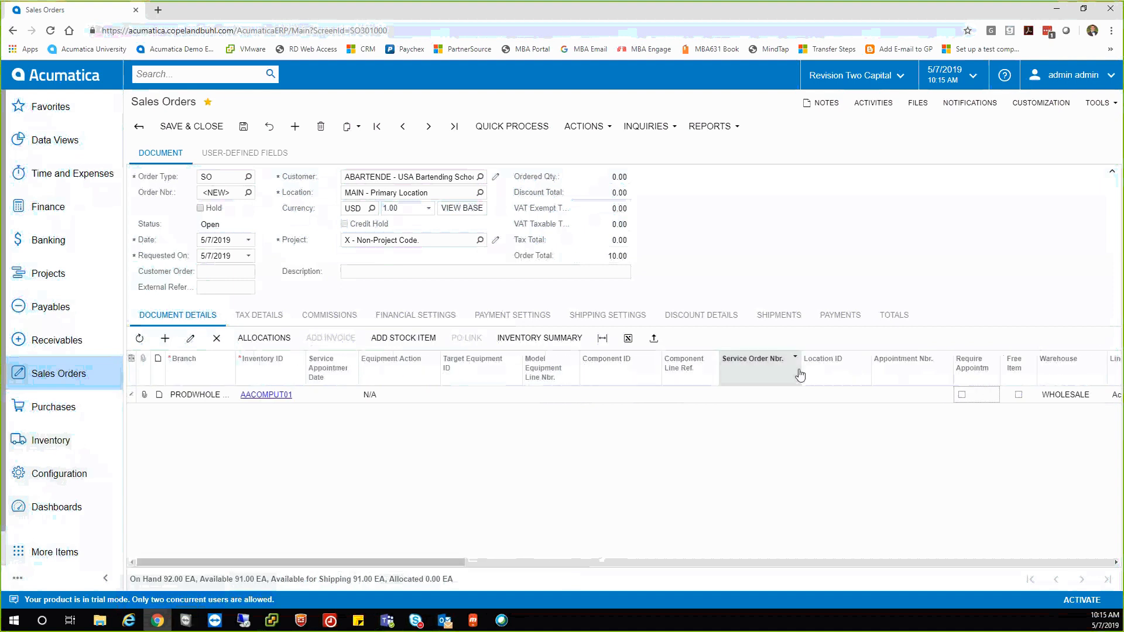
left_click(131, 359)
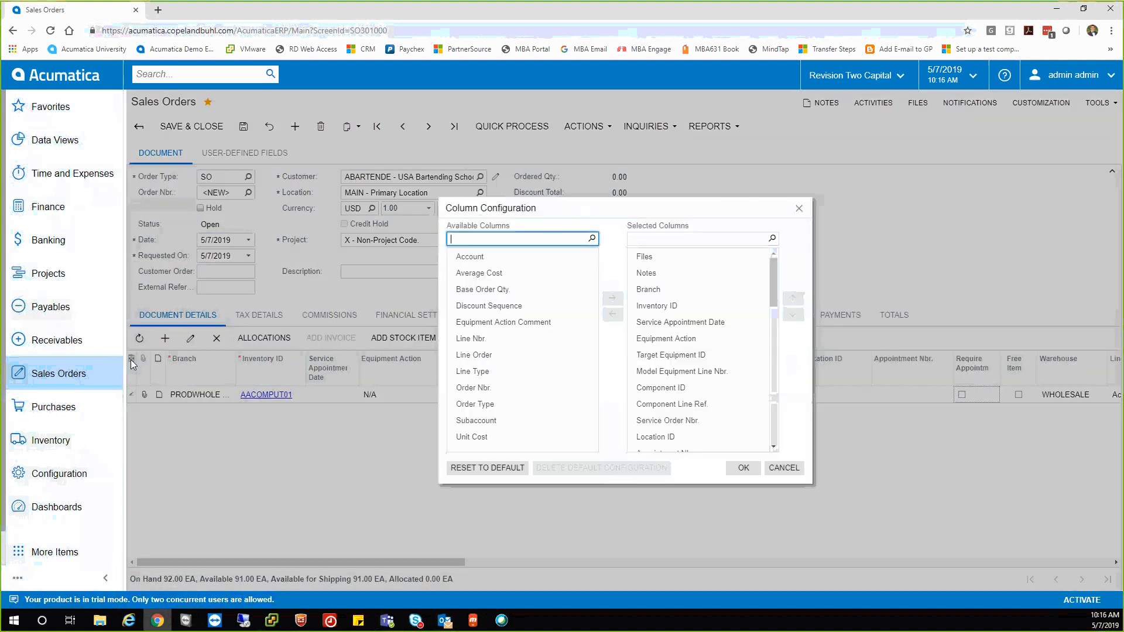
Review the available and currently shown columns in Column Configuration.
left_click(516, 291)
left_click(489, 261)
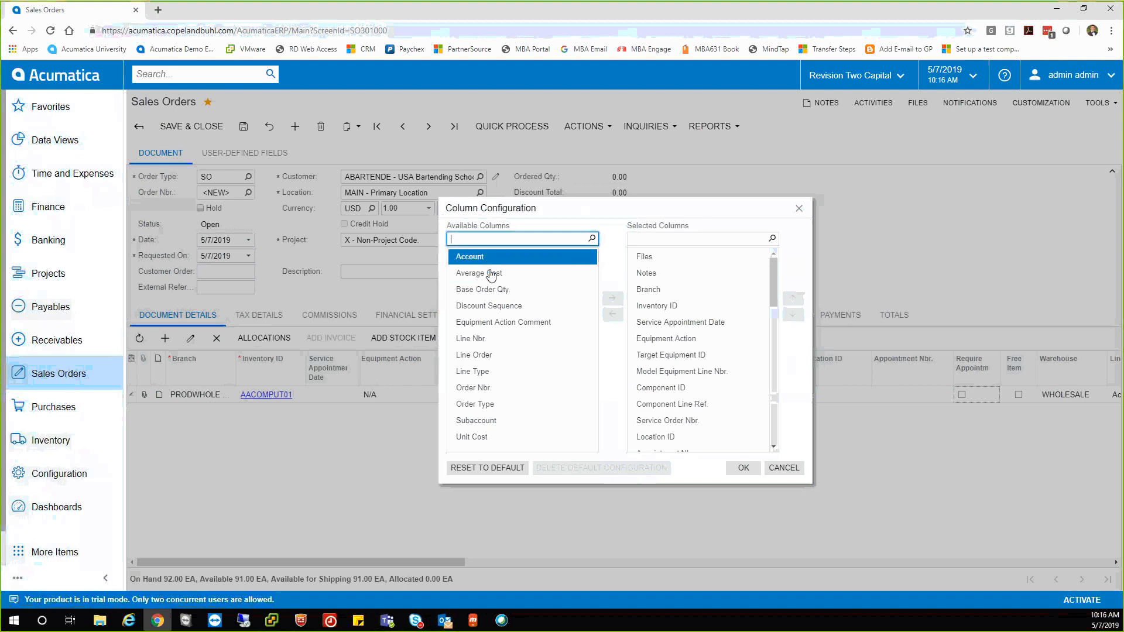
left_click(489, 416)
left_click(494, 436)
left_click(494, 274)
left_click(672, 404)
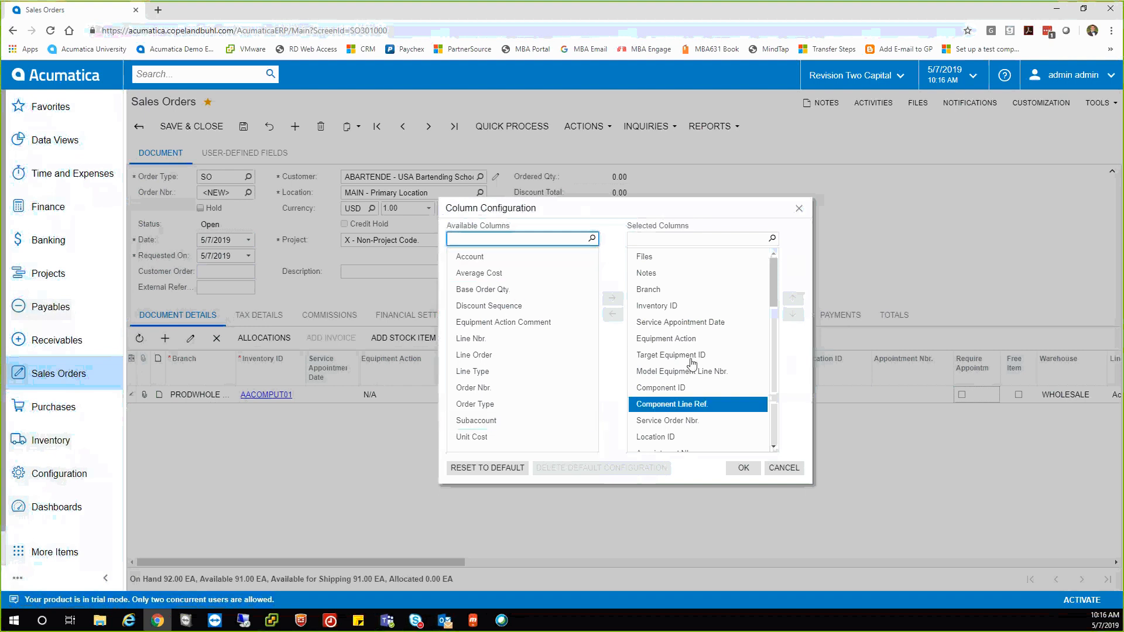
left_click(644, 256)
left_click(695, 388)
Move Model Equipment Line Nbr., Target Equipment ID, Appointment Nbr. and Require Appointment to Available Columns and apply.
left_click(695, 373)
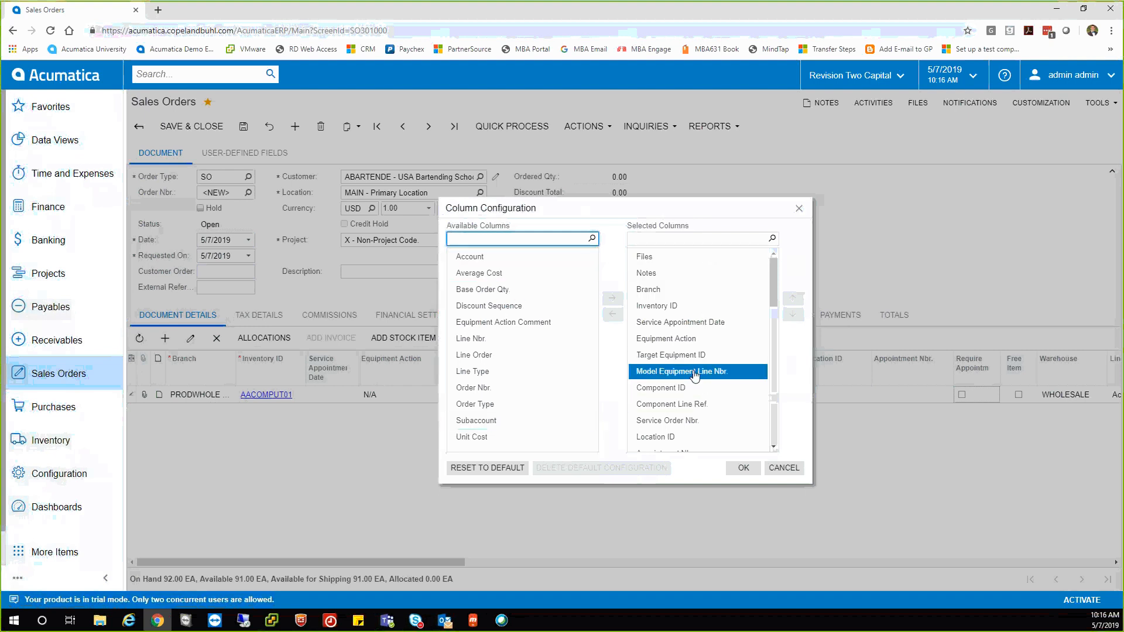
left_click(613, 315)
left_click(655, 356)
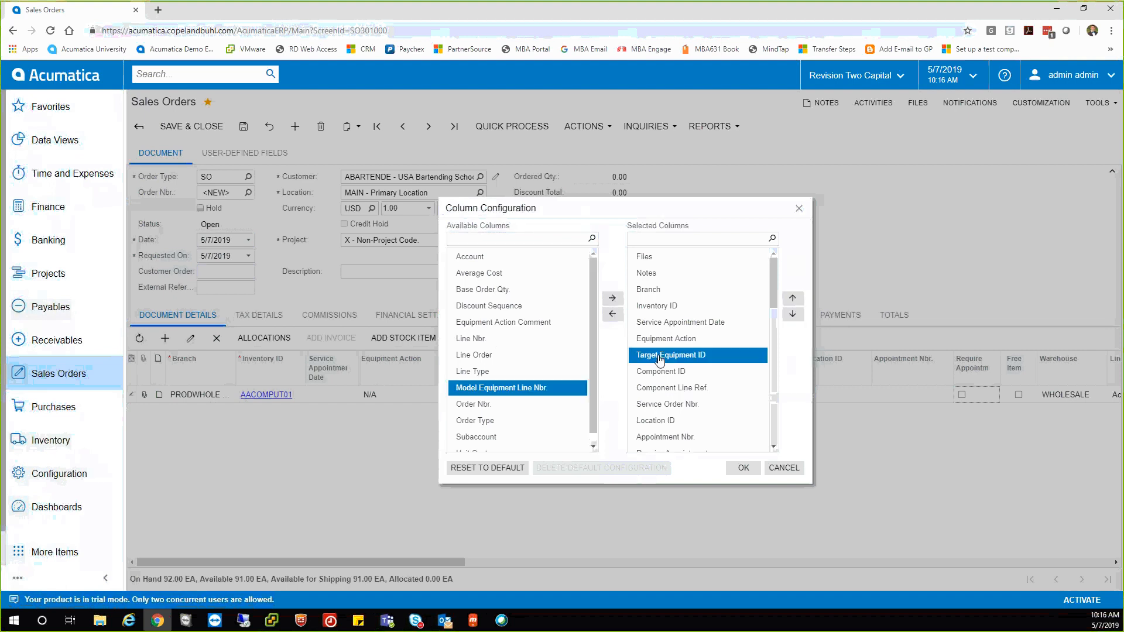
left_click(612, 315)
left_click(655, 420)
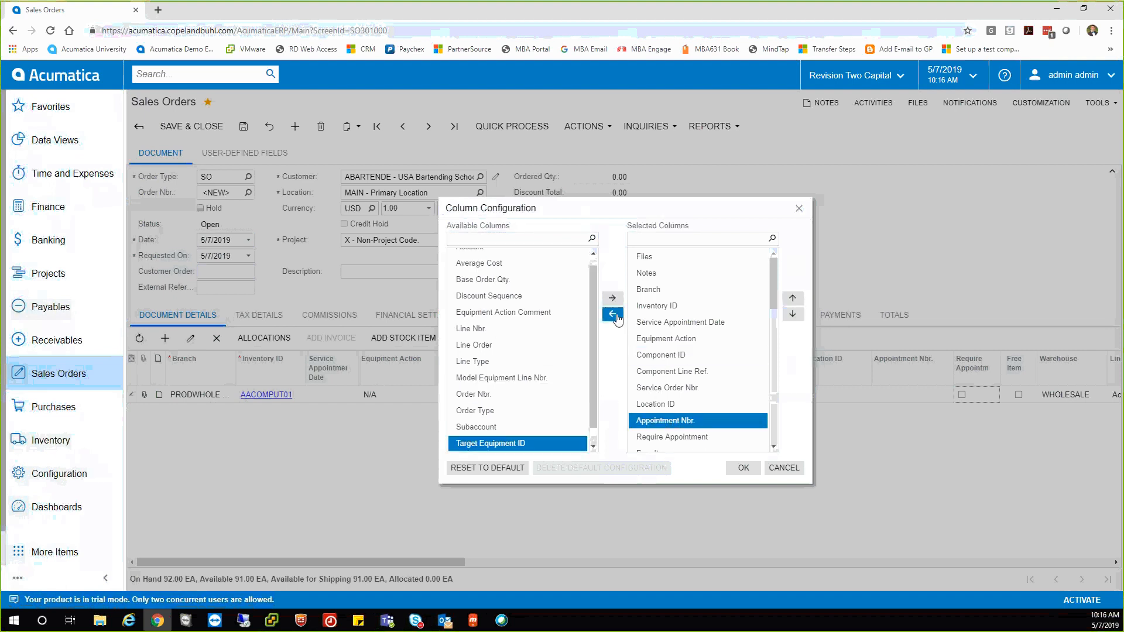
left_click(612, 314)
left_click(662, 426)
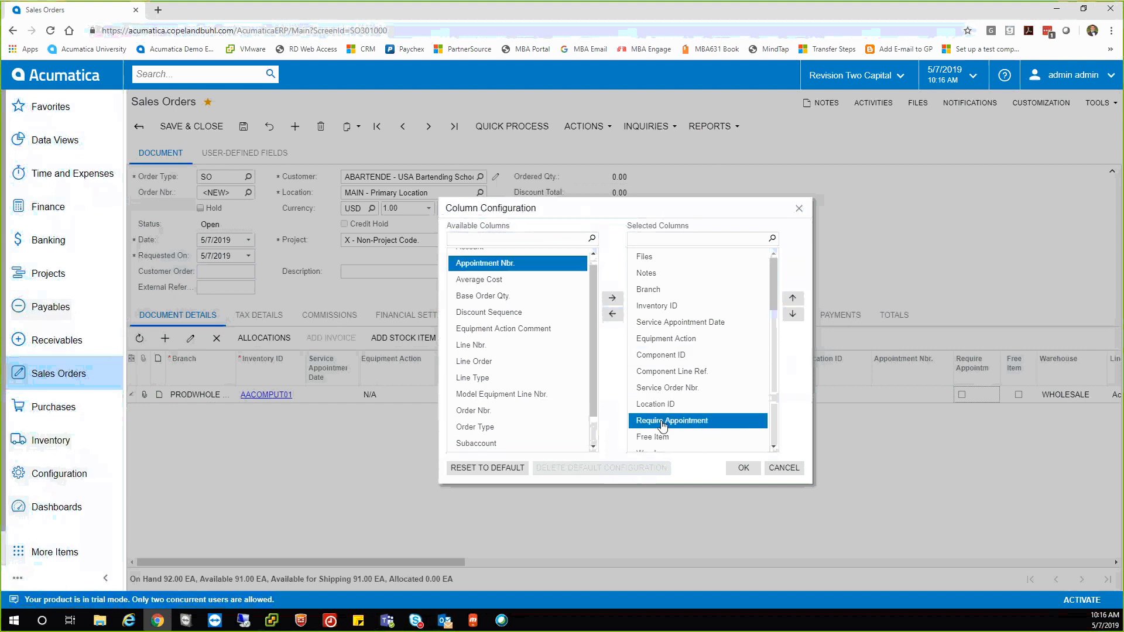
left_click(613, 316)
left_click(743, 468)
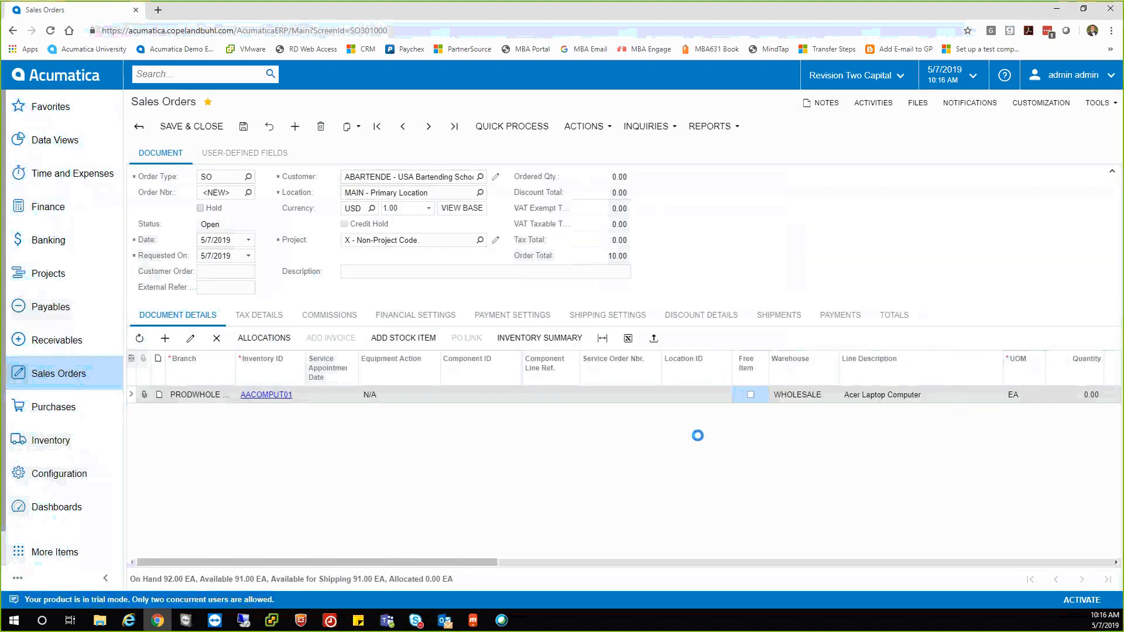
Change the Acer Laptop Computer line's quantity to 5, making the order total 2,385.00.
left_click_drag(494, 563, 655, 539)
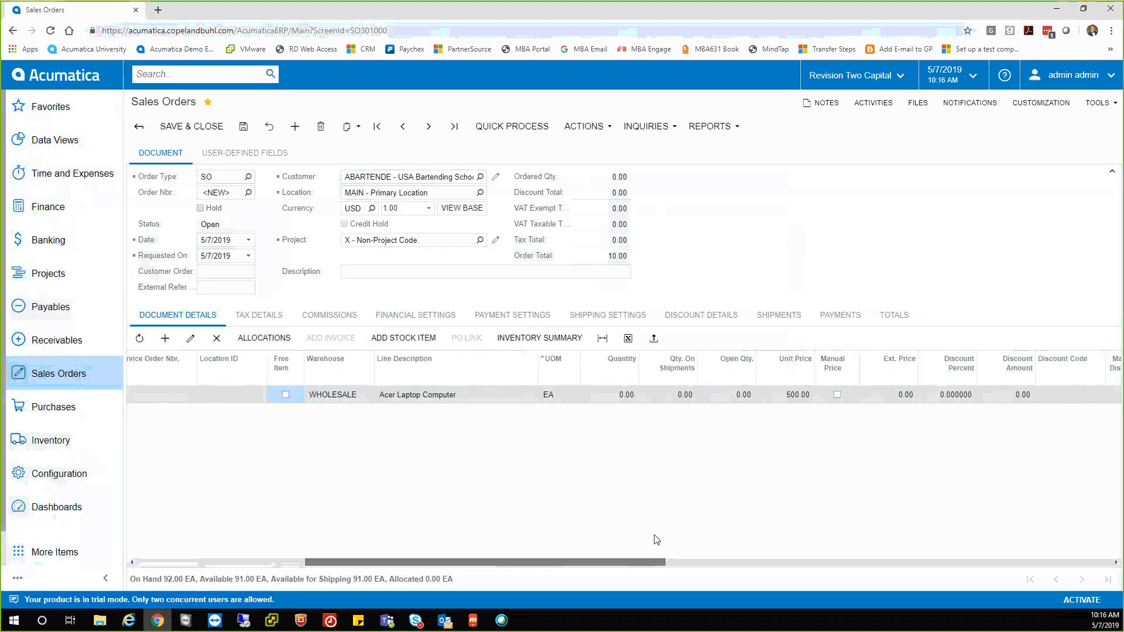
left_click(609, 395)
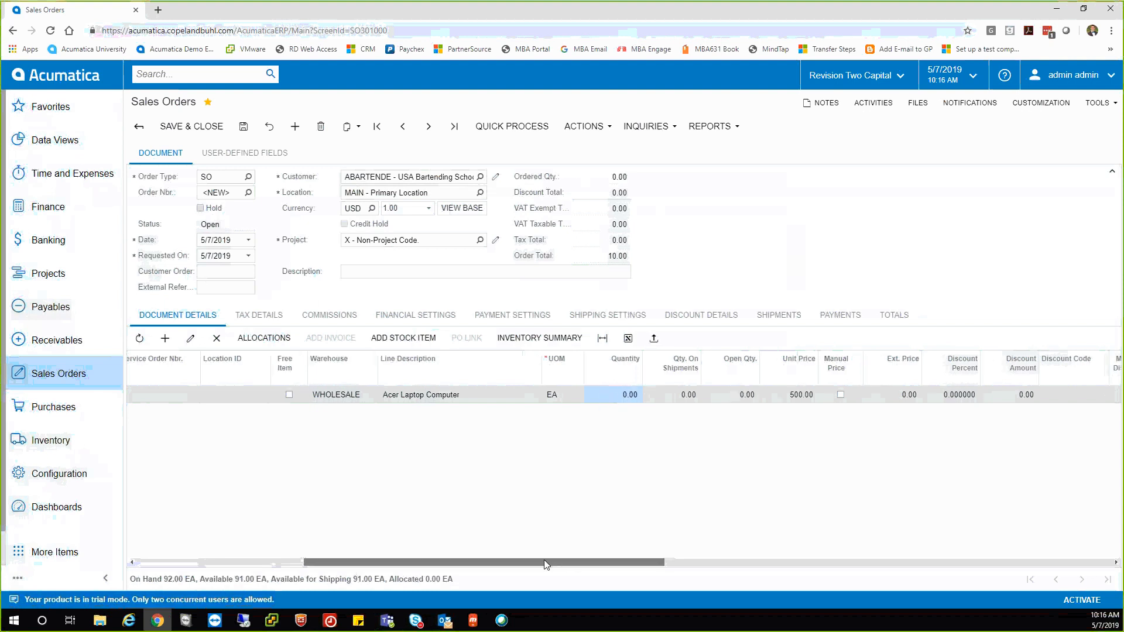
left_click_drag(543, 559, 624, 550)
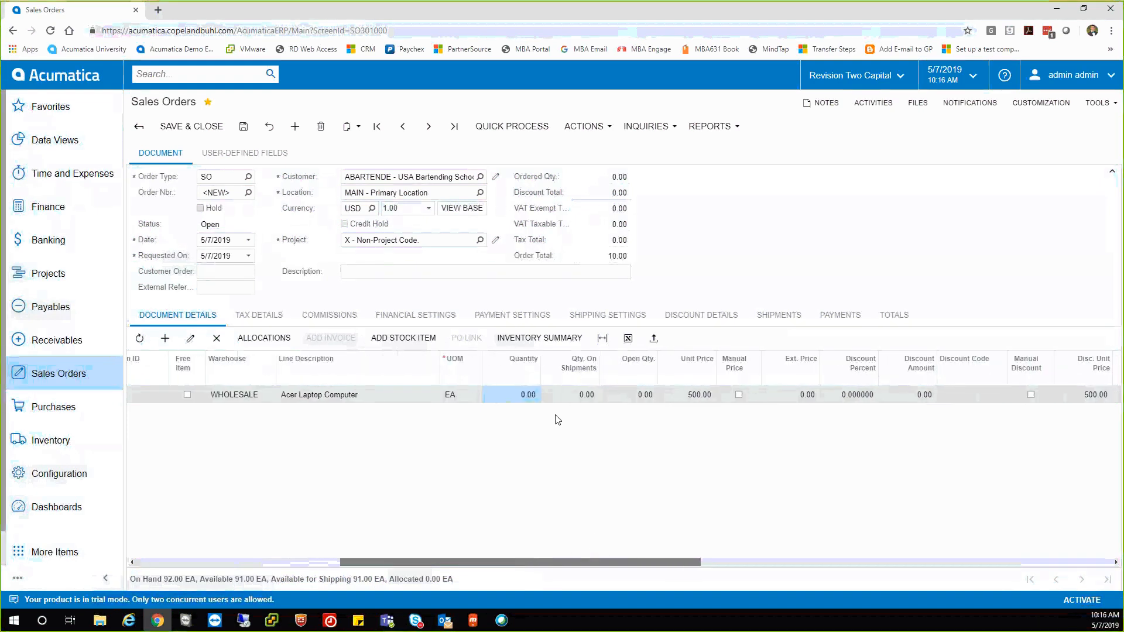
left_click(521, 396)
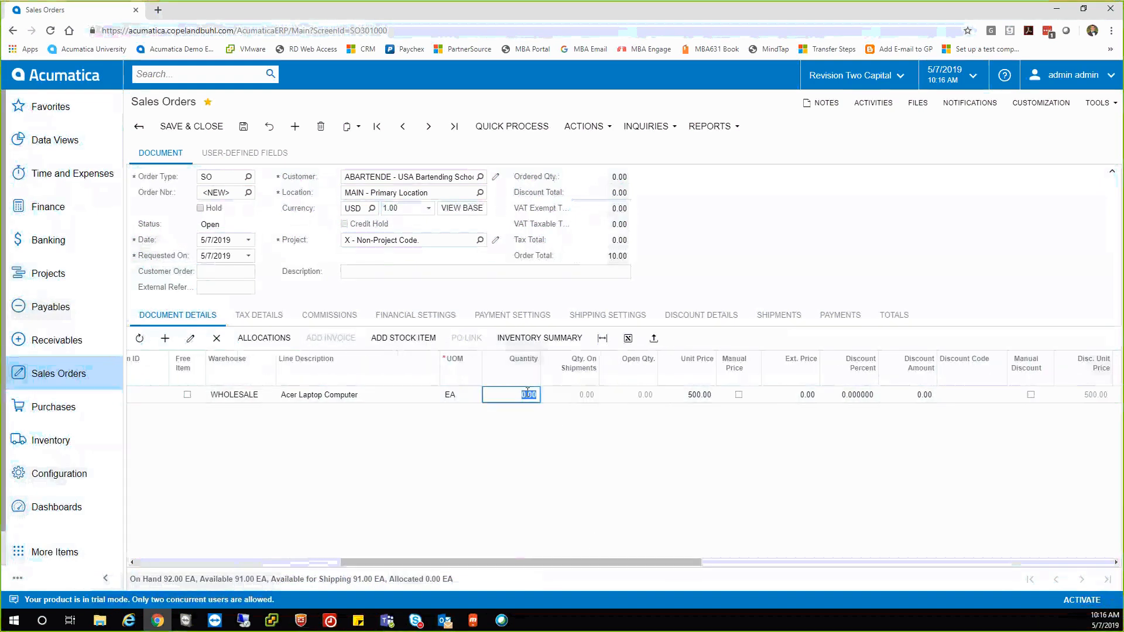
type("5")
key("Tab")
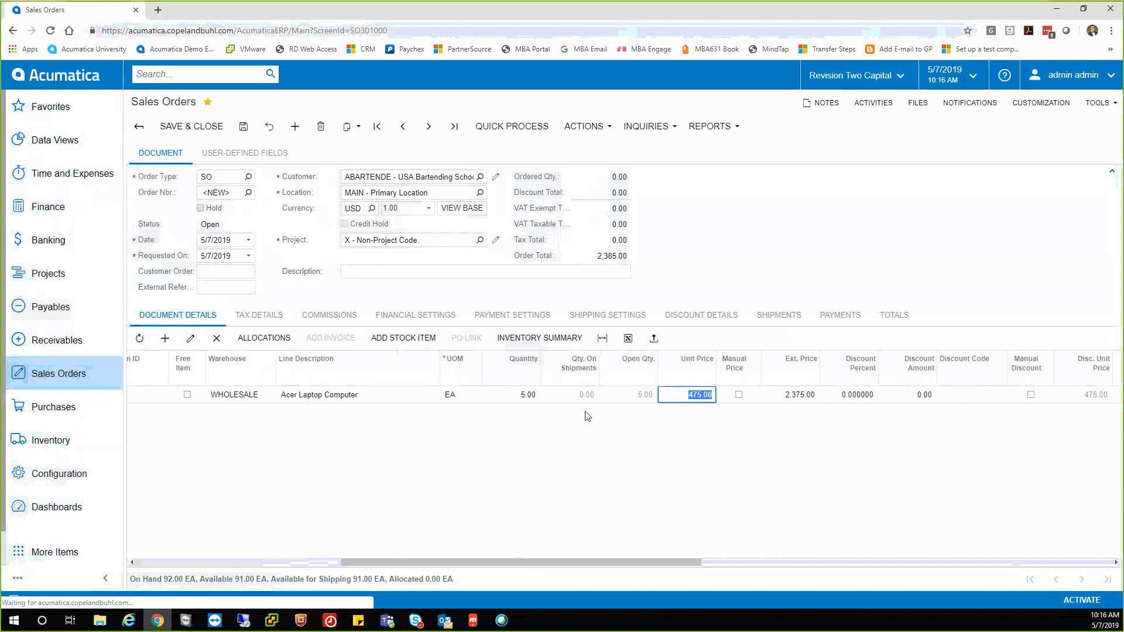
left_click(745, 420)
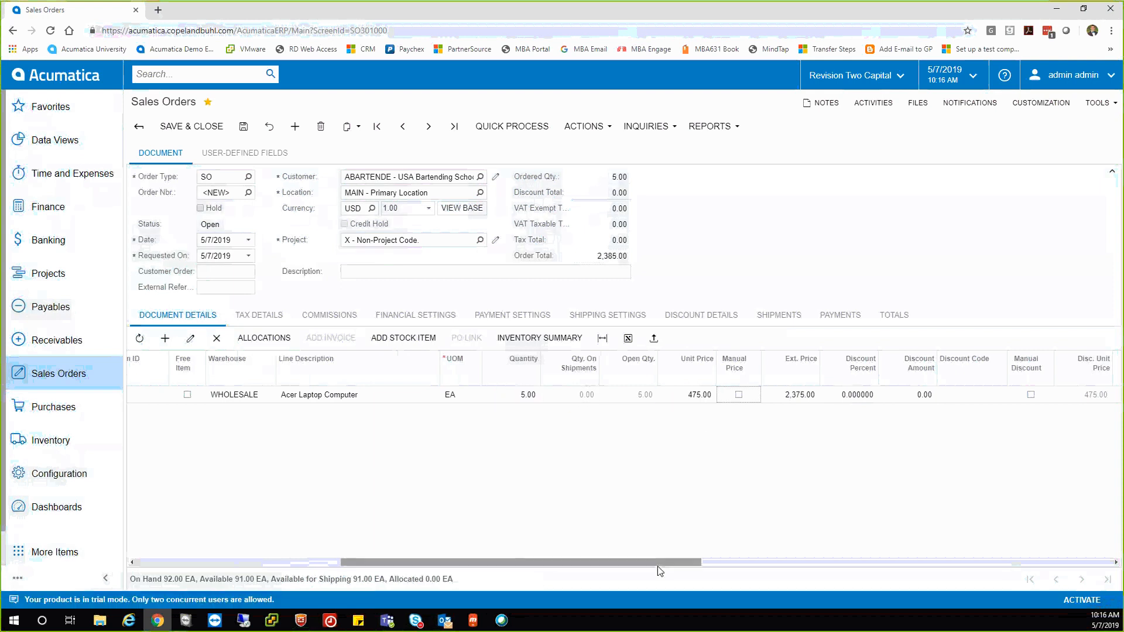
left_click_drag(658, 563, 451, 563)
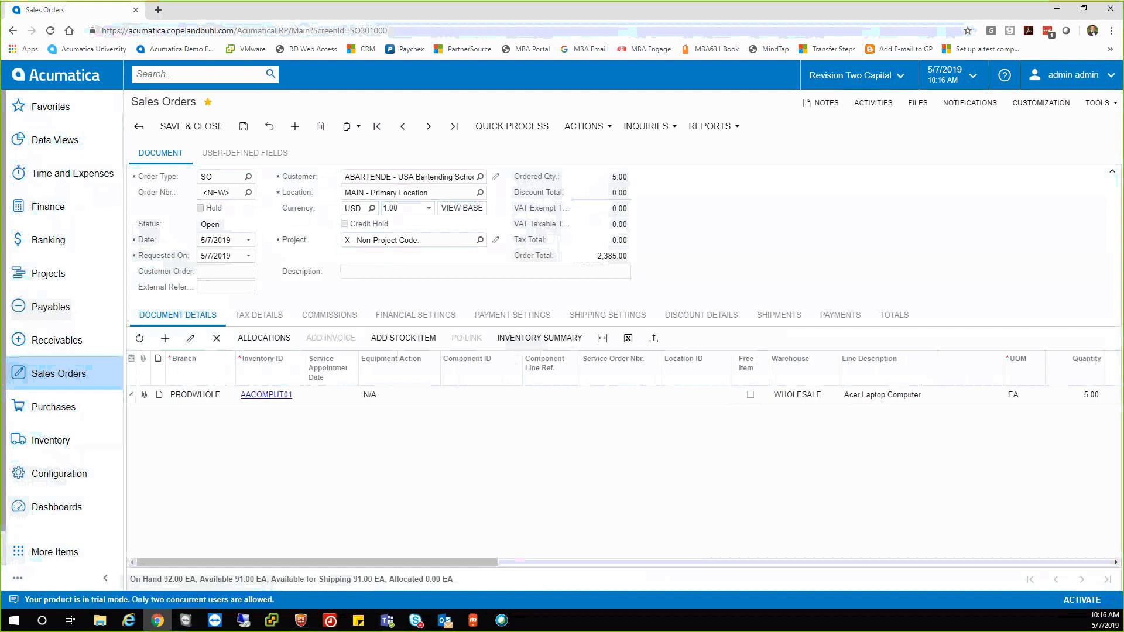
Add a note to the laptop line and drop the Audi image file onto the order.
left_click(158, 395)
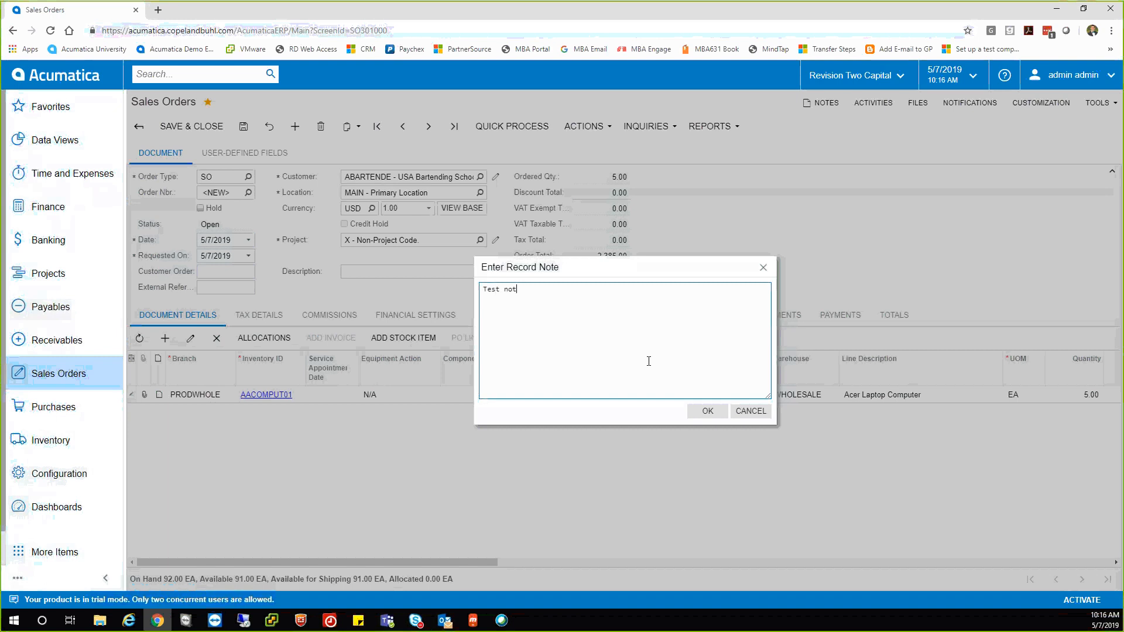
left_click(707, 411)
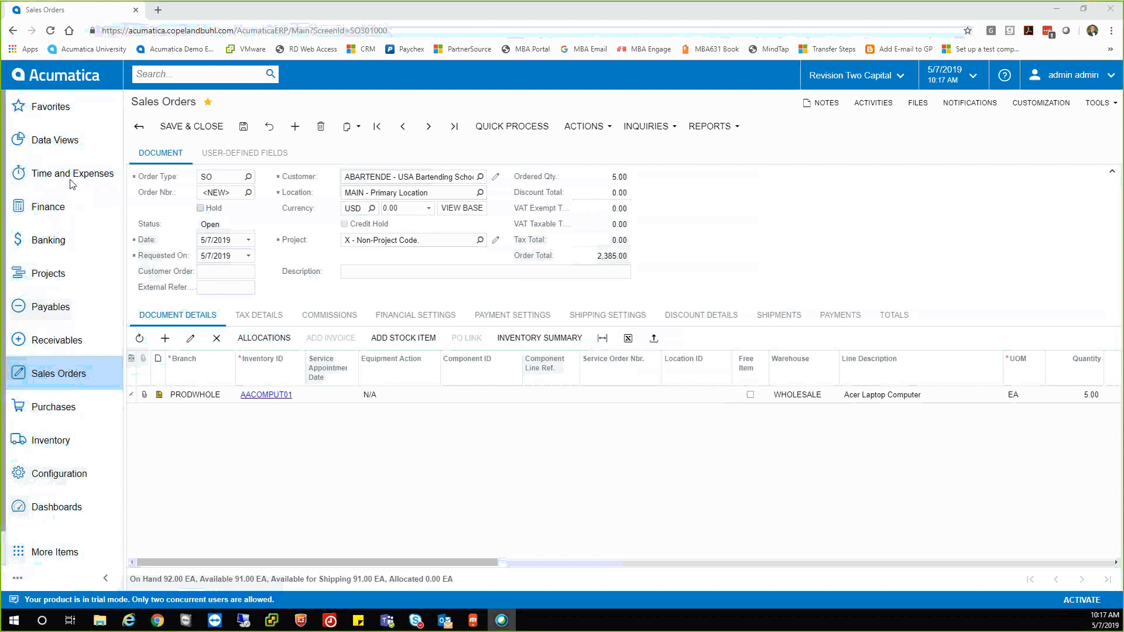
left_click_drag(72, 185, 541, 419)
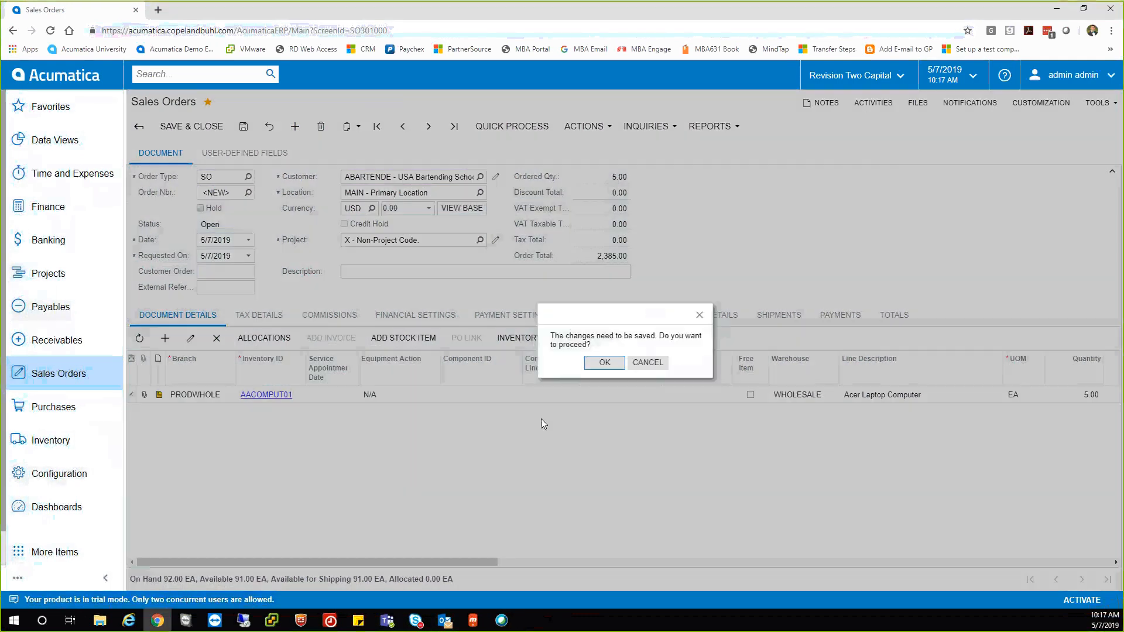
Save the order and view its attached audi-r8-disintegration.jpg image from the Files list.
left_click(604, 362)
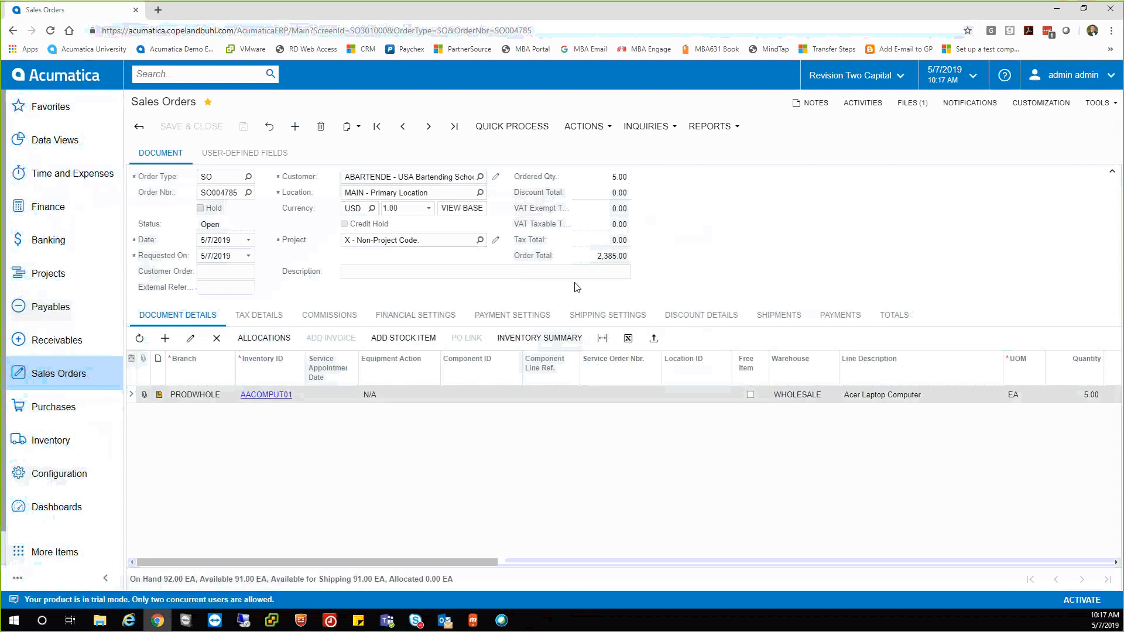
left_click(911, 107)
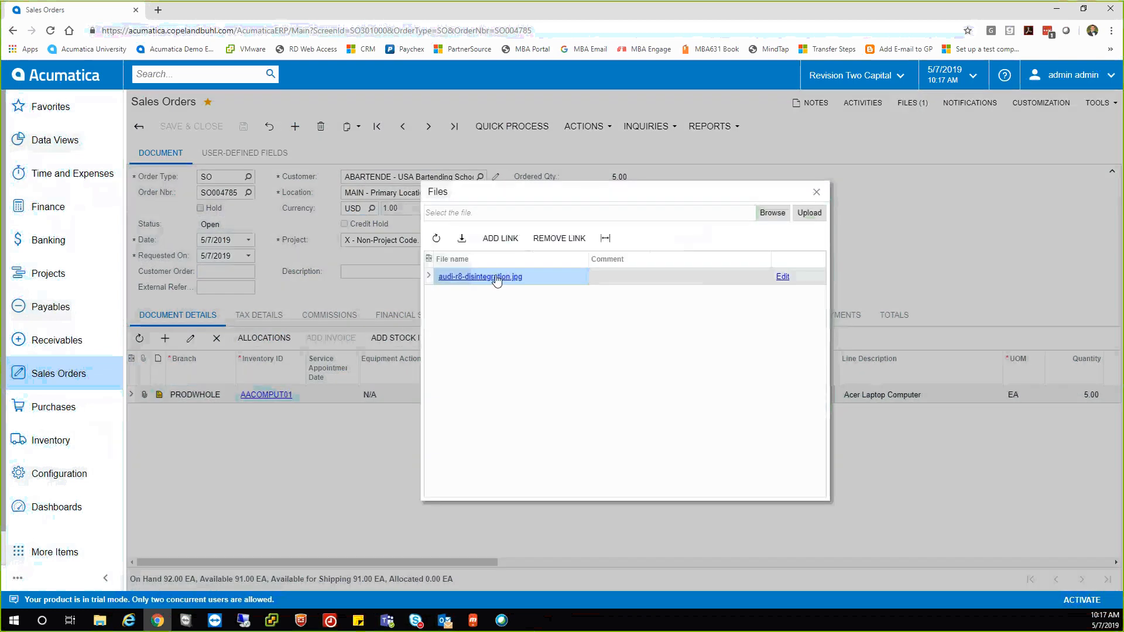
left_click(495, 277)
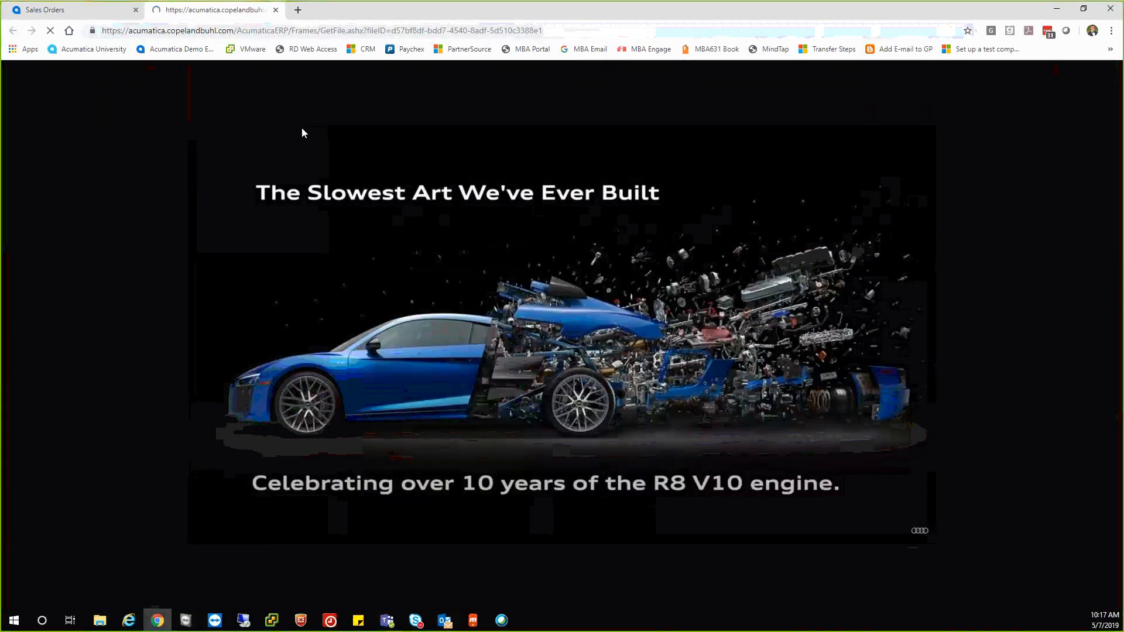
left_click(275, 9)
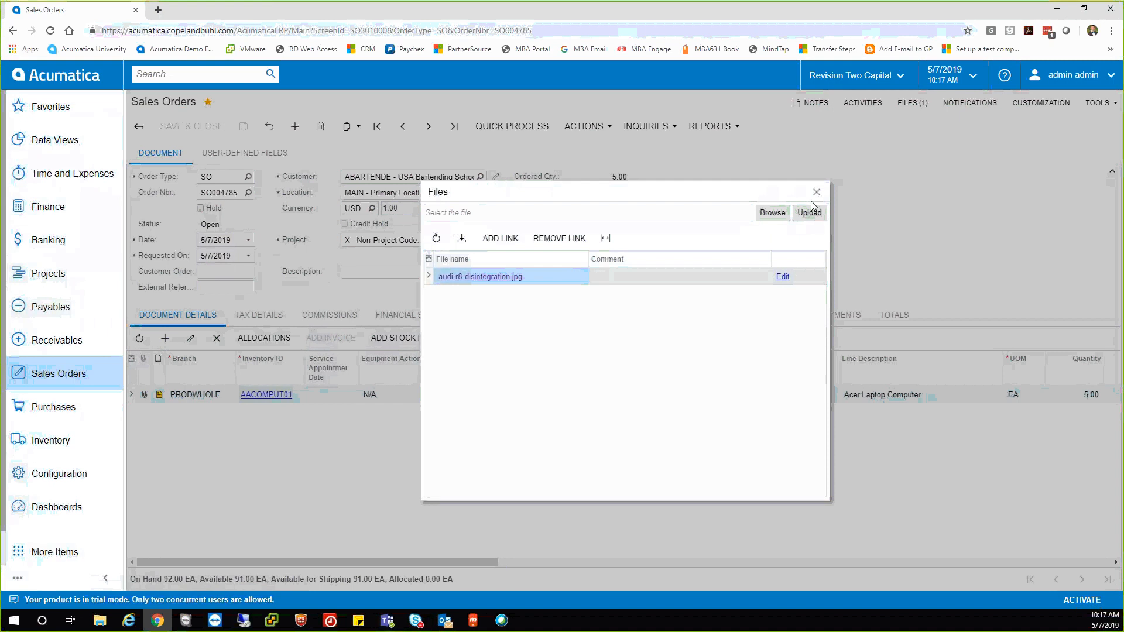
left_click(817, 193)
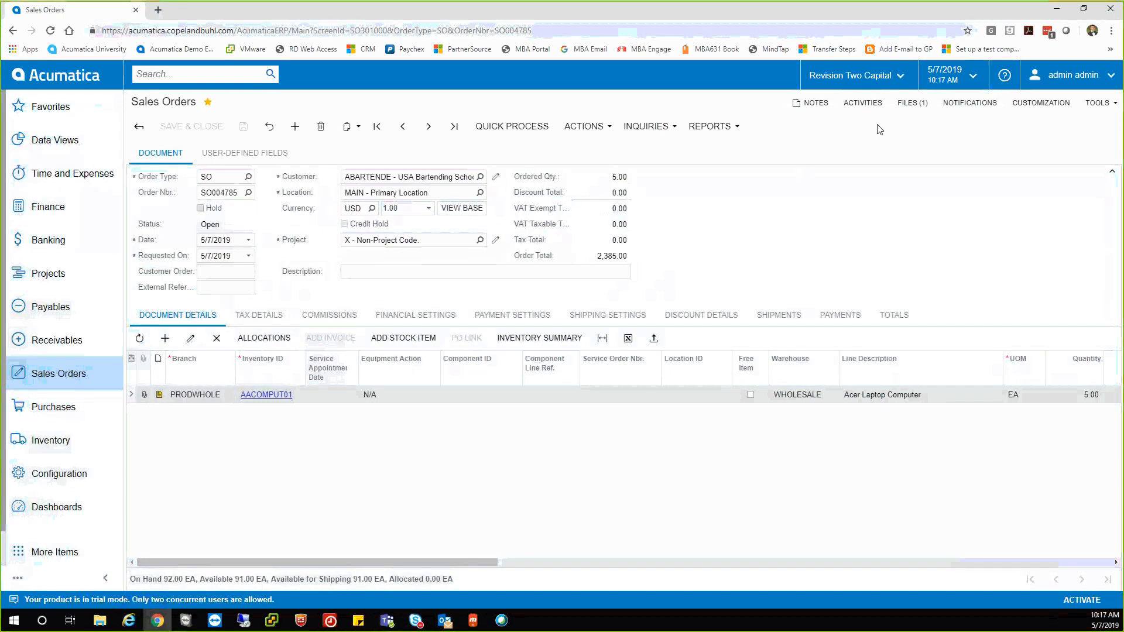
Start a new automation notification and review its Conditions, Addresses and Message tabs, then close it.
left_click(912, 103)
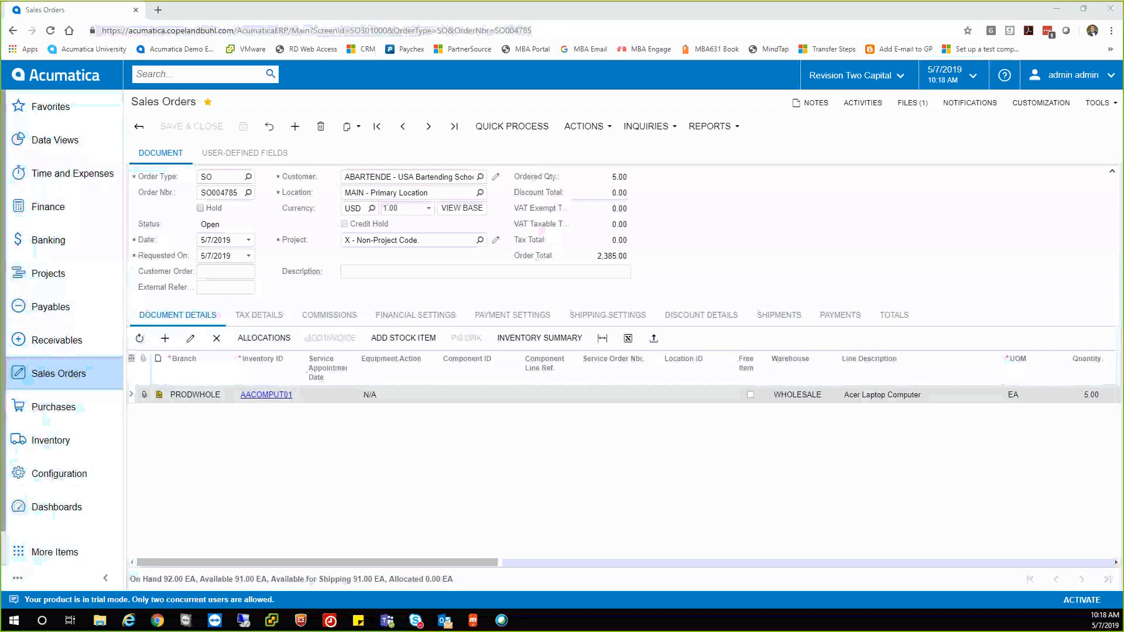
left_click(960, 108)
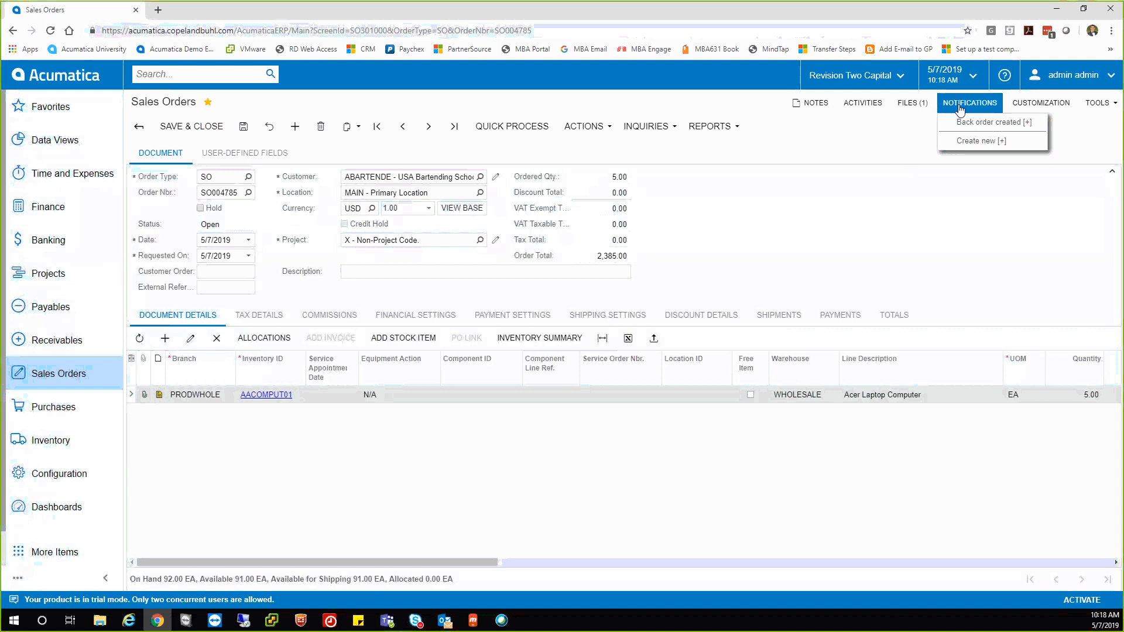
left_click(964, 143)
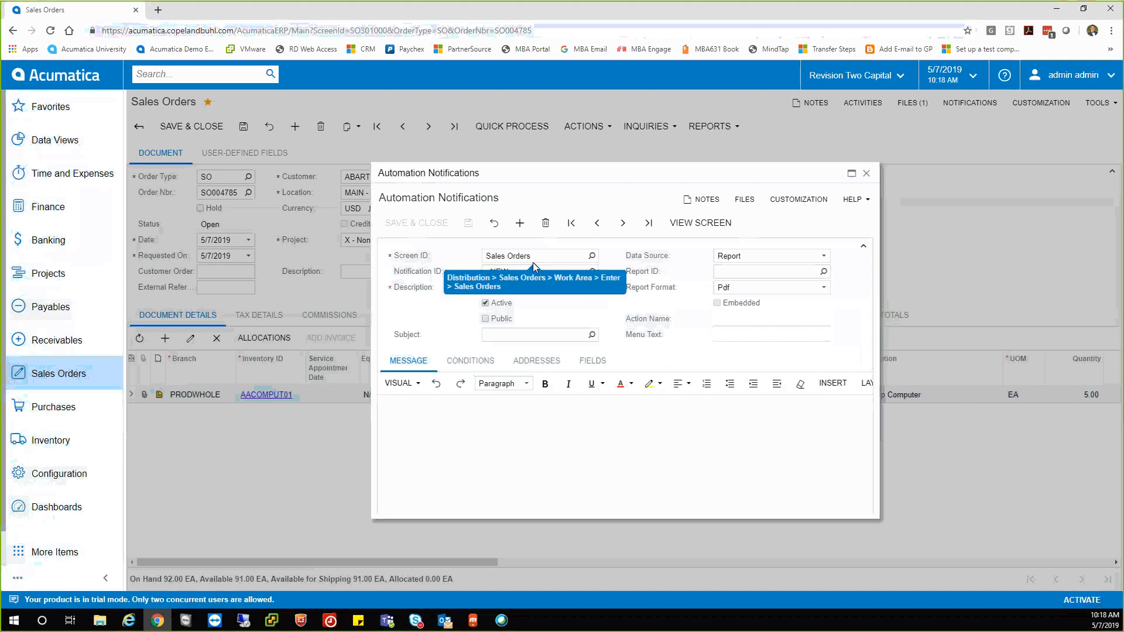
left_click(462, 362)
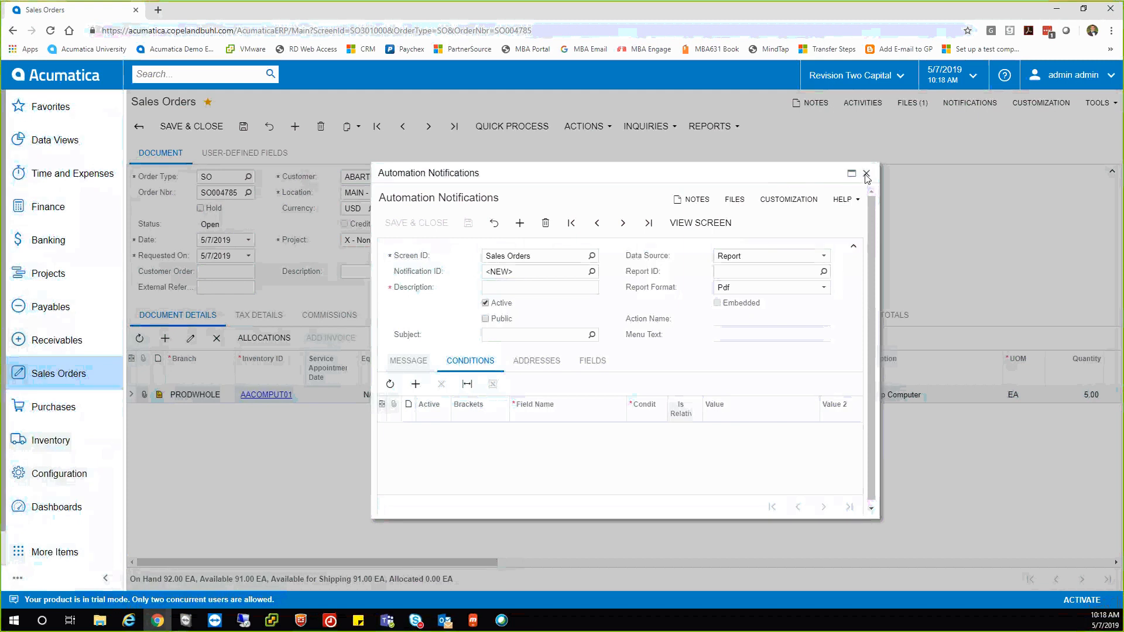
left_click(525, 362)
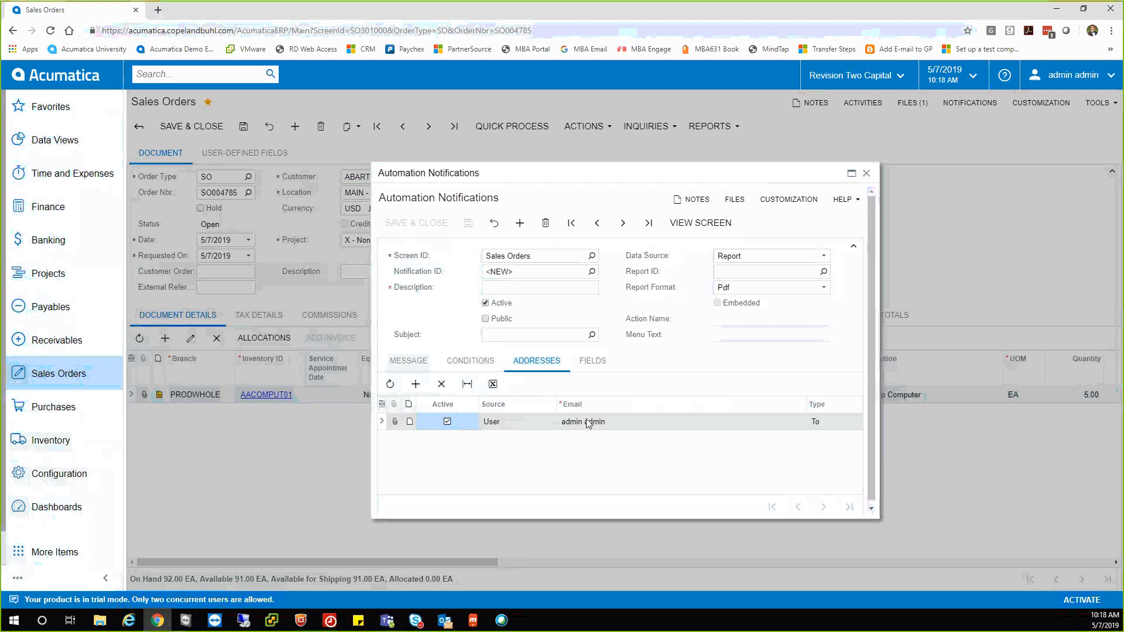
left_click(466, 363)
left_click(420, 368)
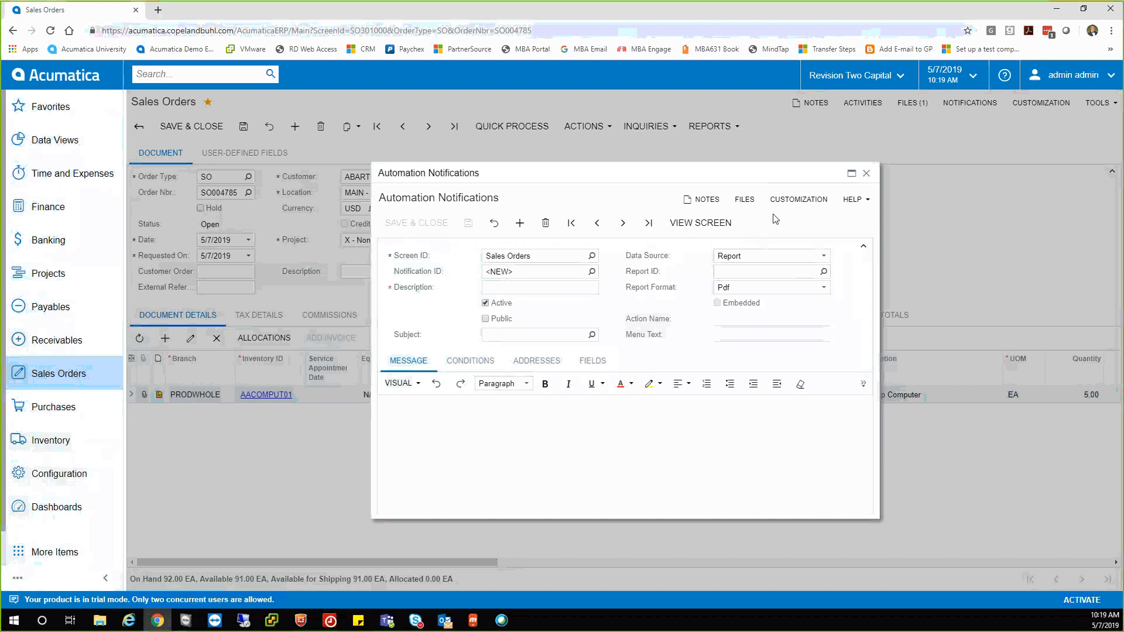
left_click(866, 173)
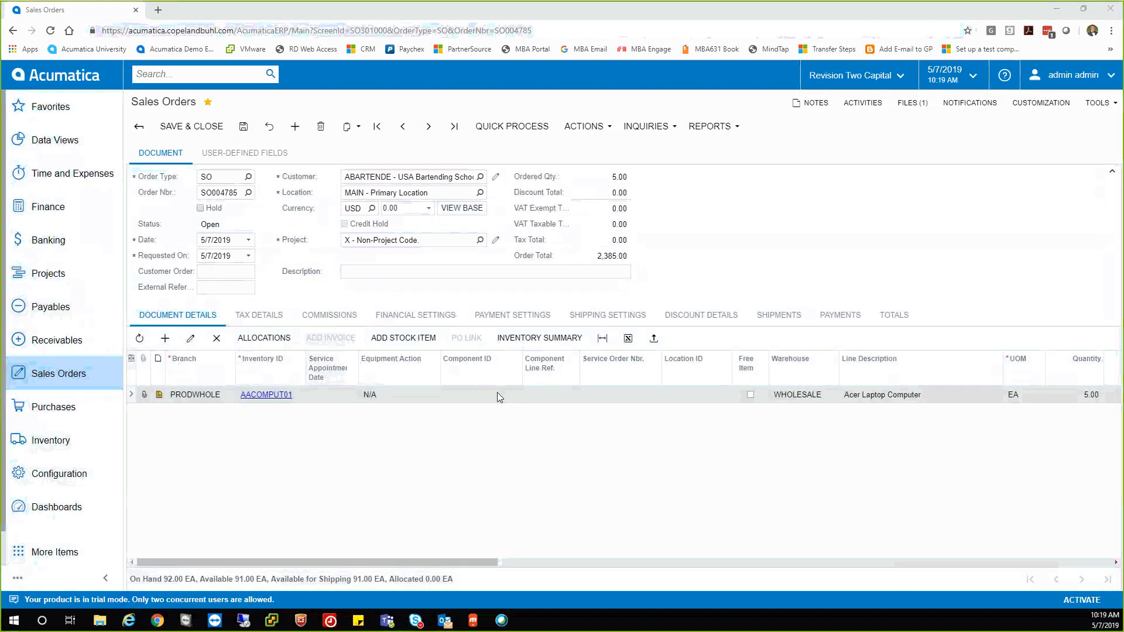
left_click(475, 395)
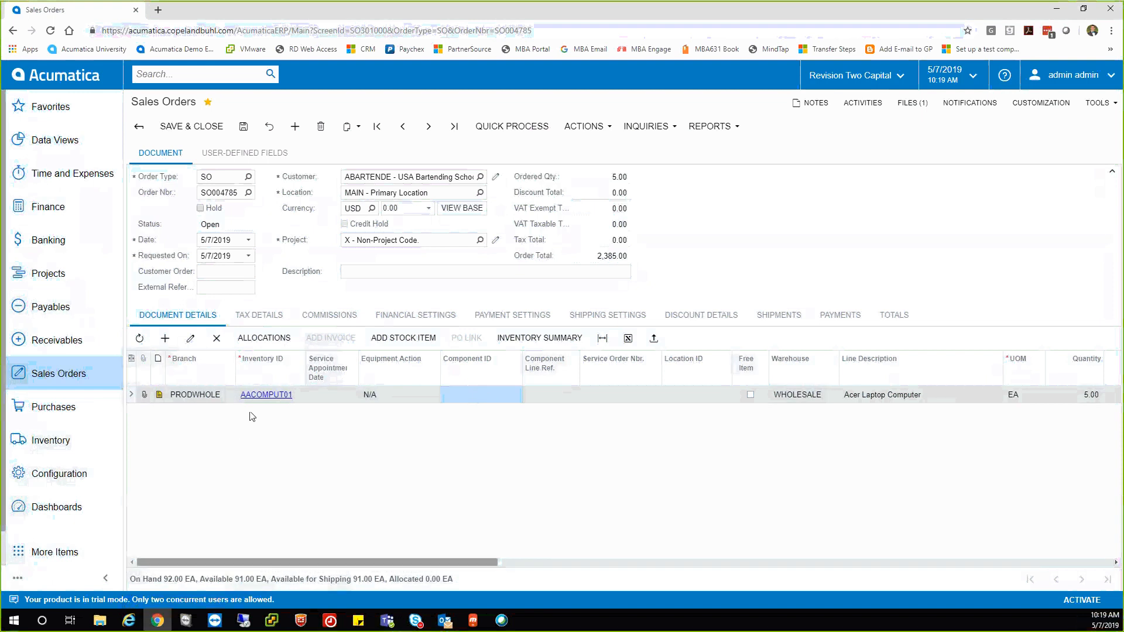
left_click(299, 395)
double_click(300, 395)
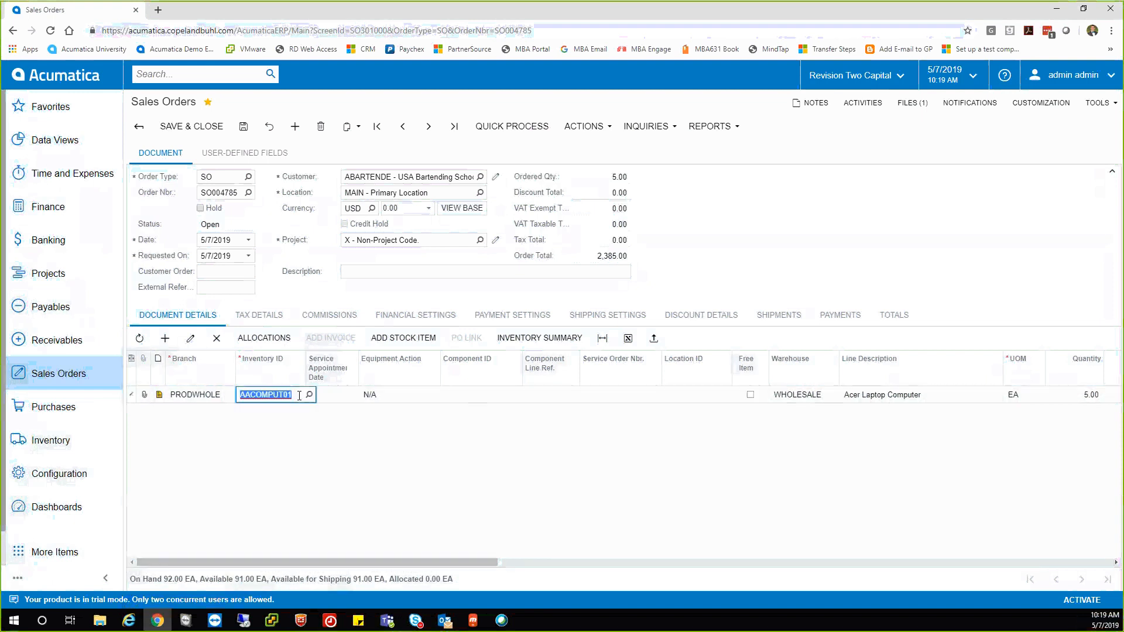
key("Insert")
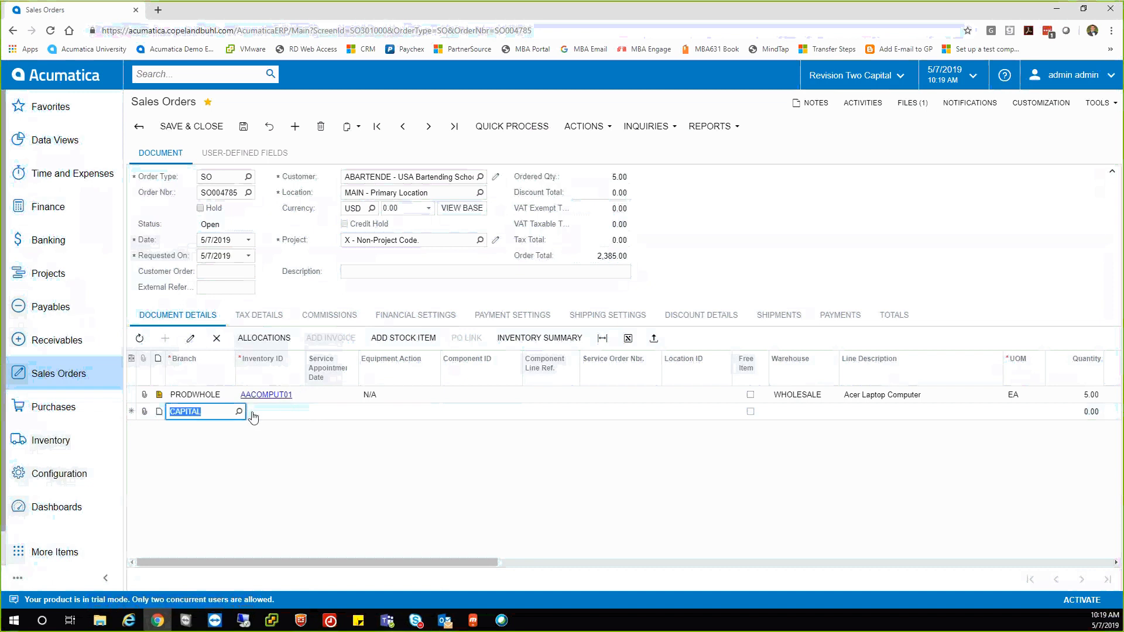
left_click(216, 443)
left_click(213, 414)
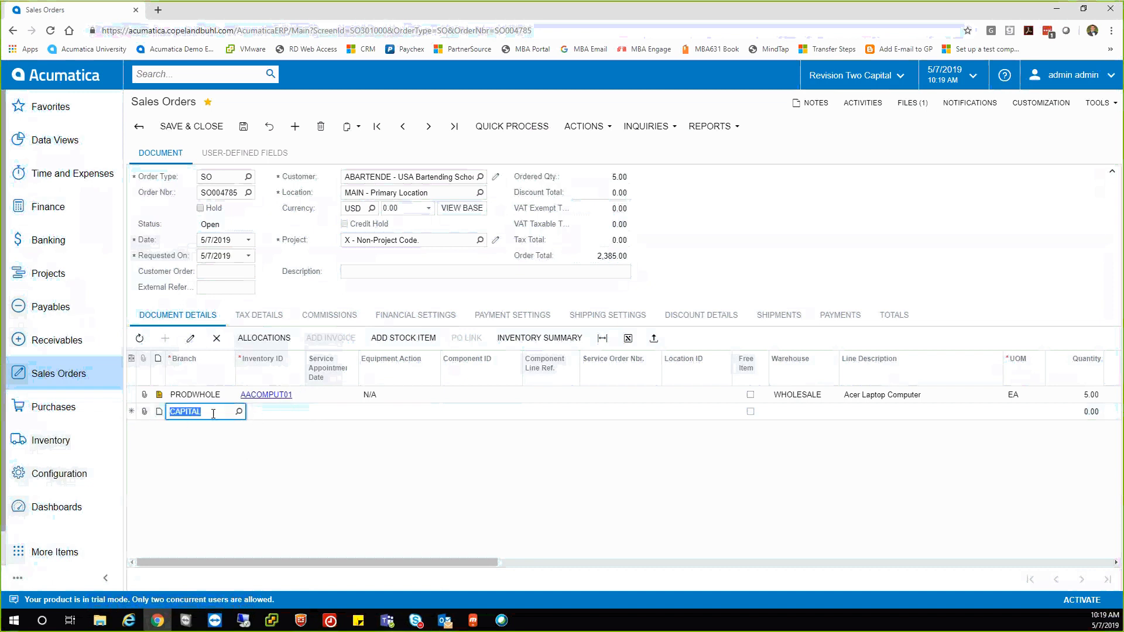
left_click(217, 338)
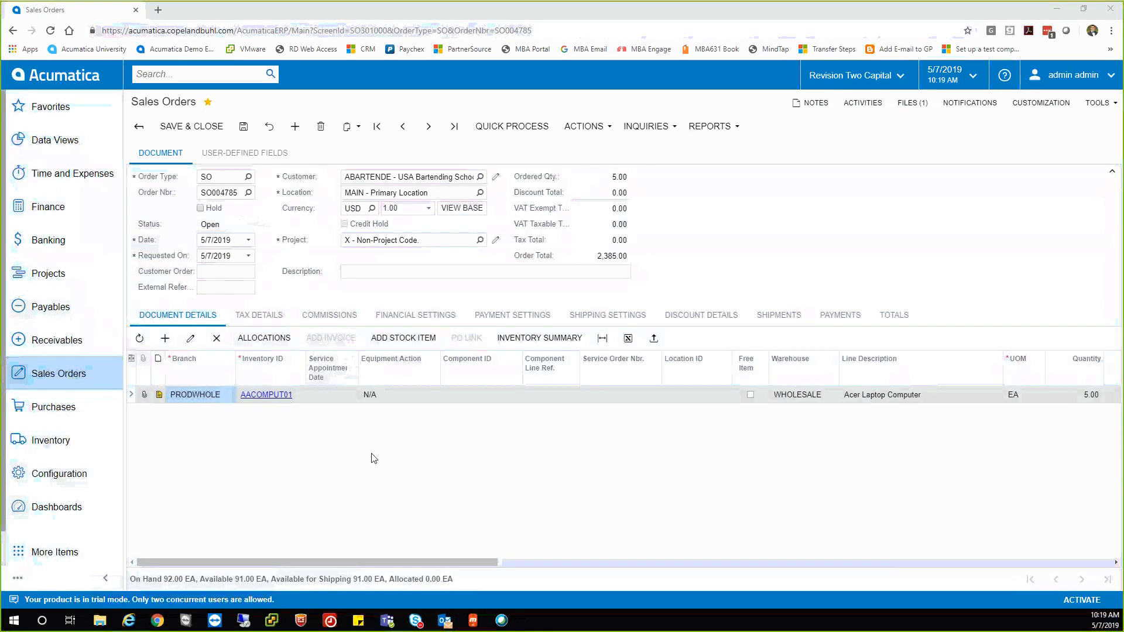
left_click(386, 343)
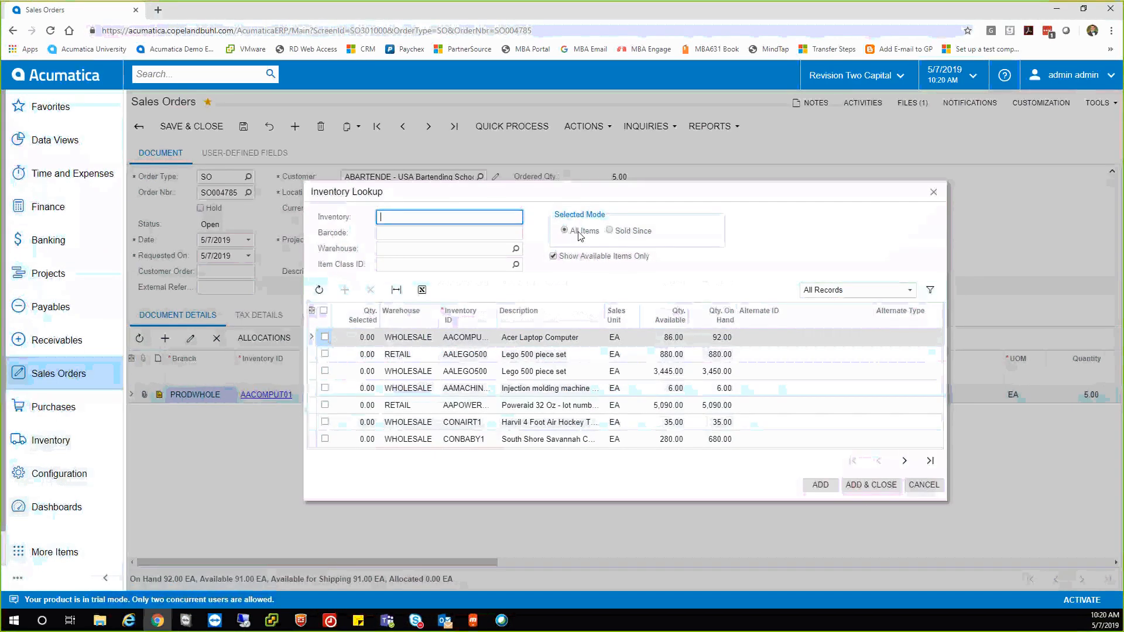
In Inventory Lookup, show items sold since 2/7/2019 and select one Coca-Cola Cans unit.
left_click(610, 231)
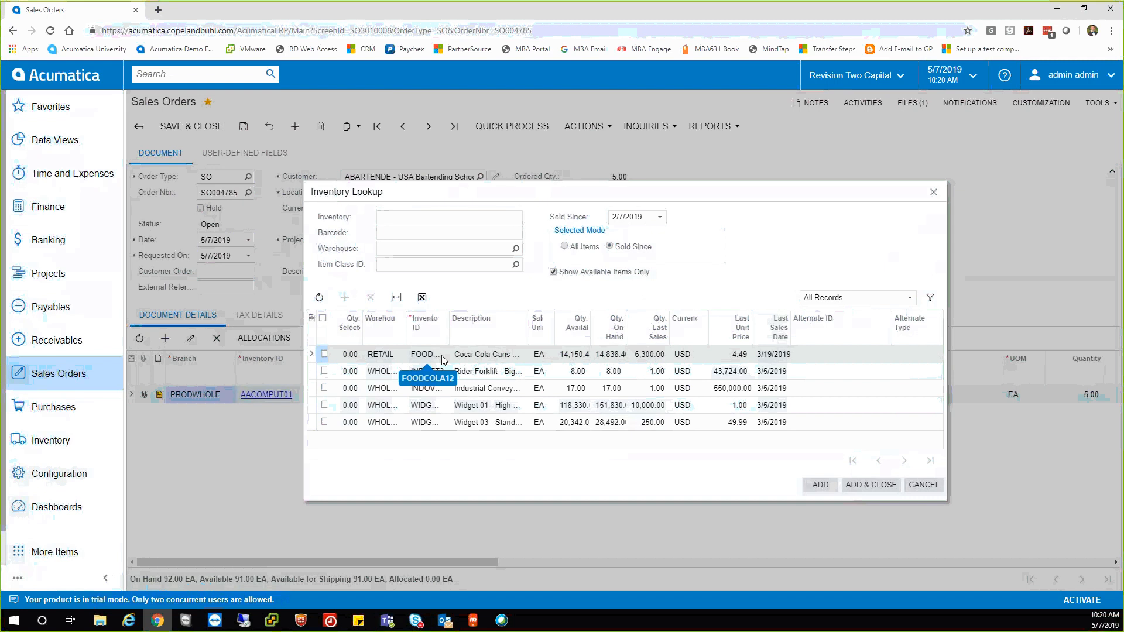
left_click(324, 354)
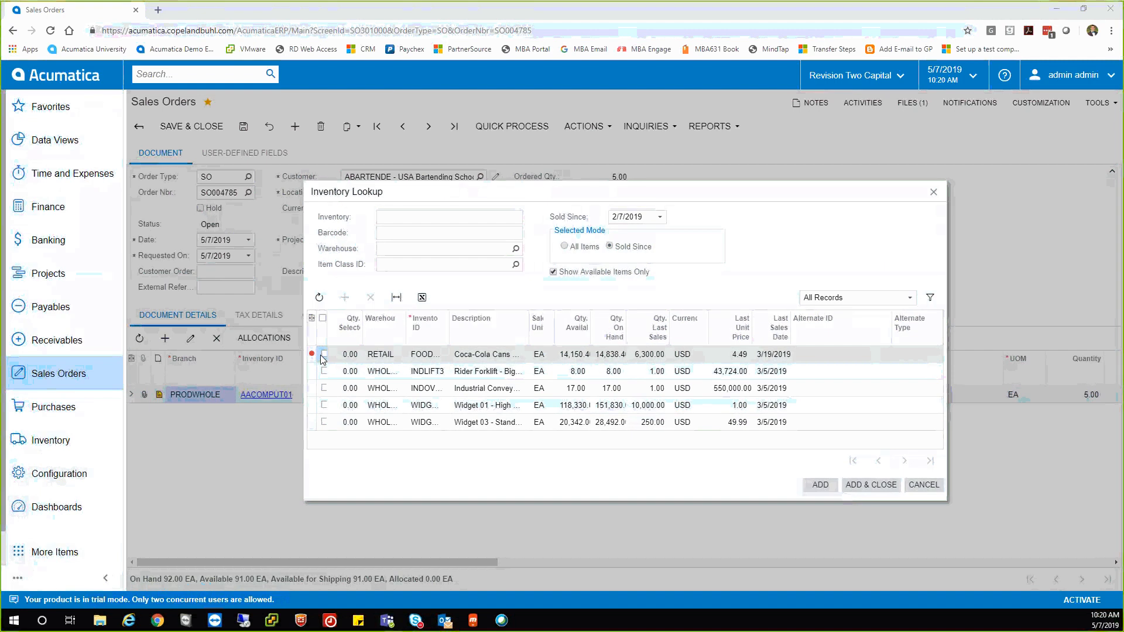
left_click(323, 355)
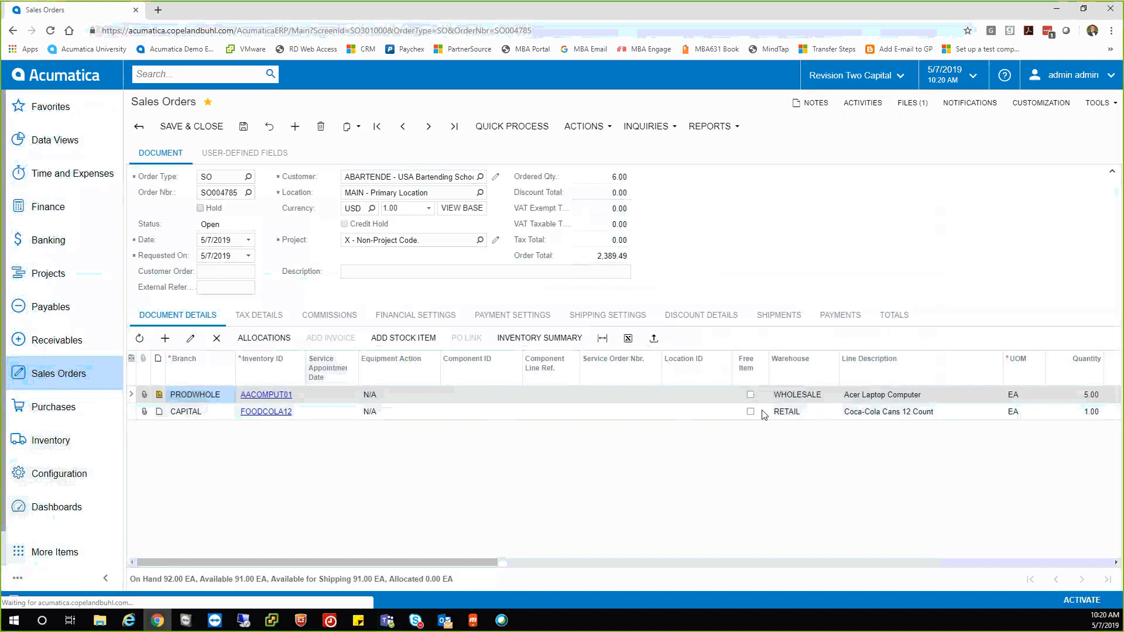
left_click_drag(488, 563, 745, 556)
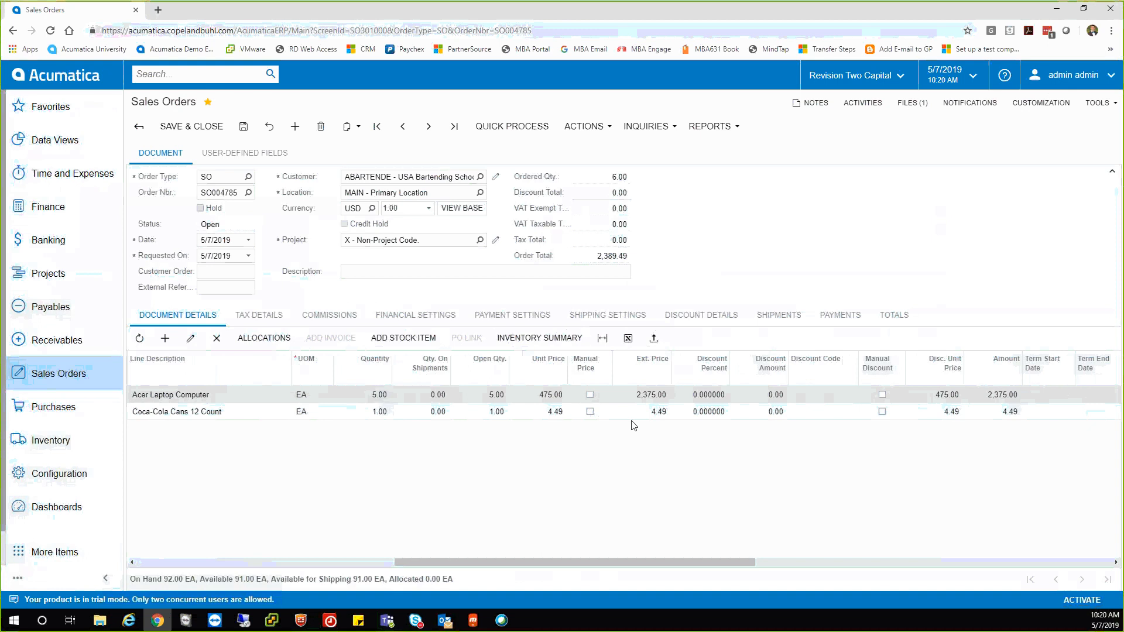
left_click_drag(640, 563, 305, 559)
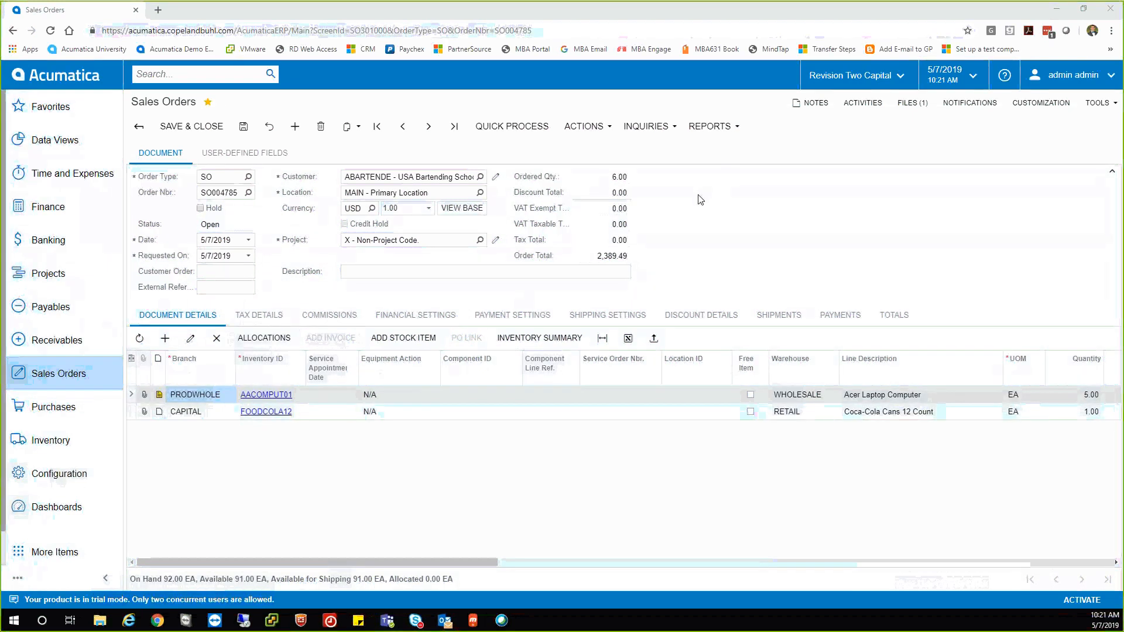
Create a shipment of the Coca-Cola Cans line from the RETAIL warehouse.
left_click(600, 126)
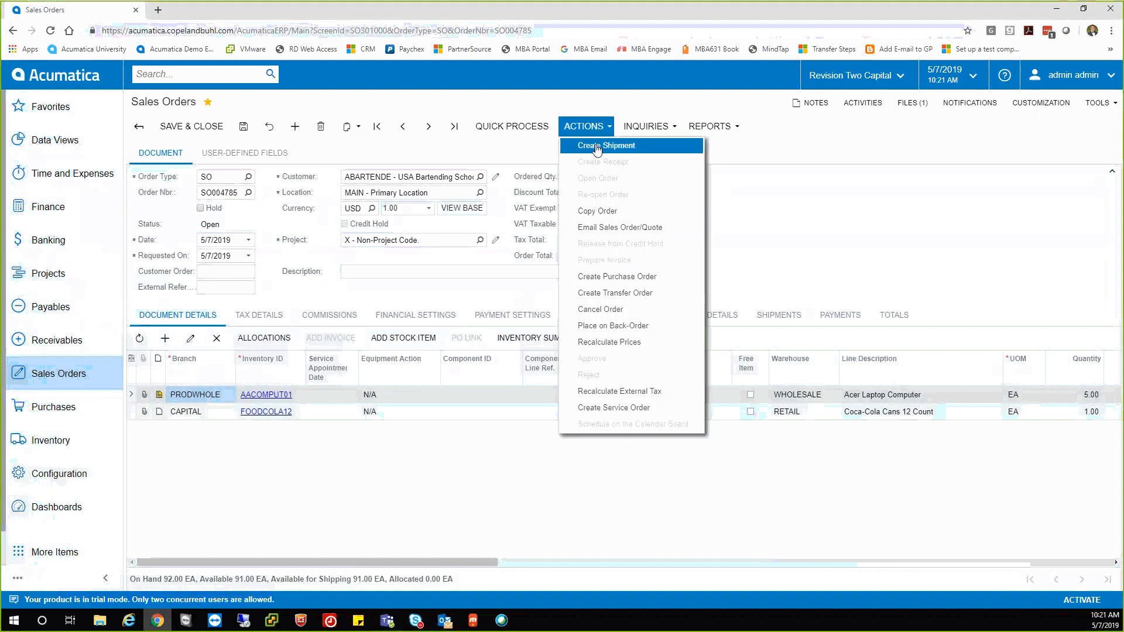
left_click(597, 148)
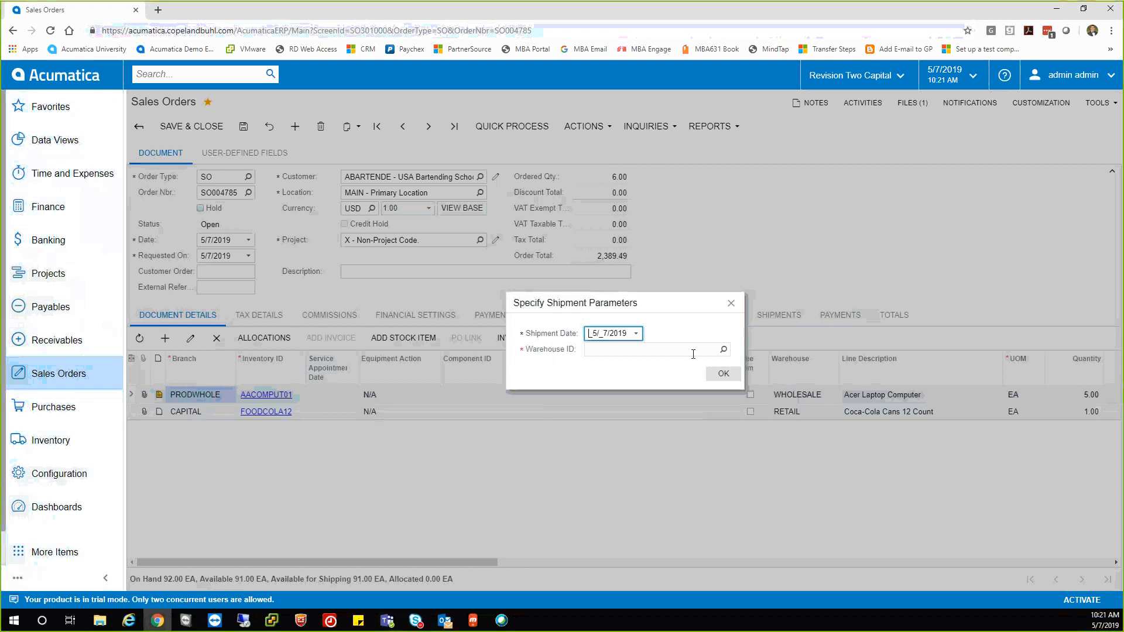
left_click(723, 349)
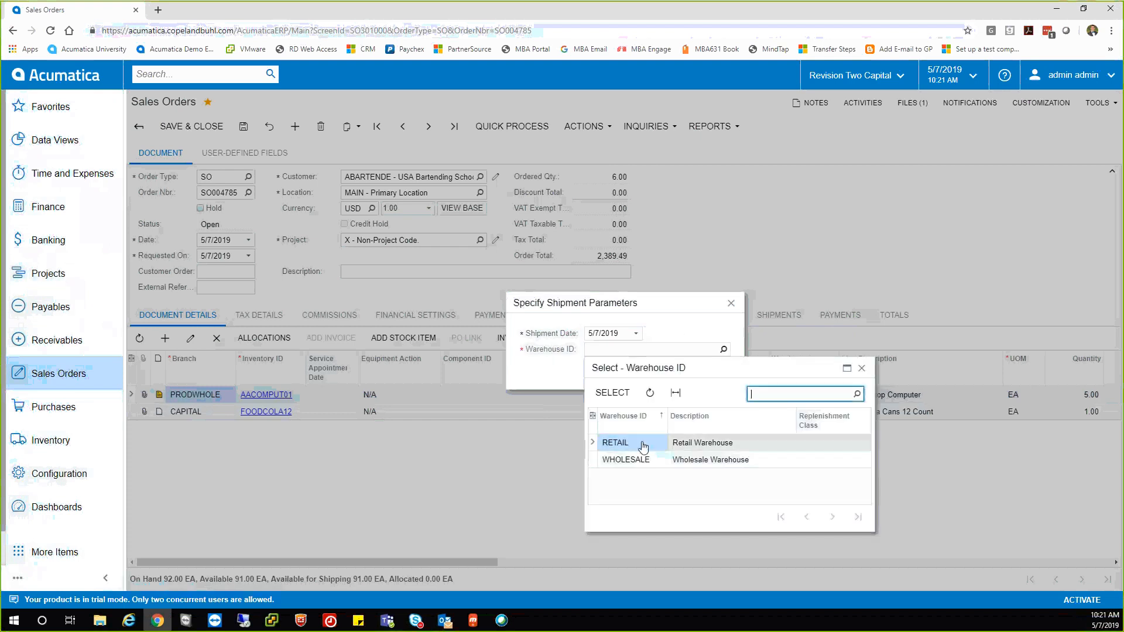
double_click(624, 445)
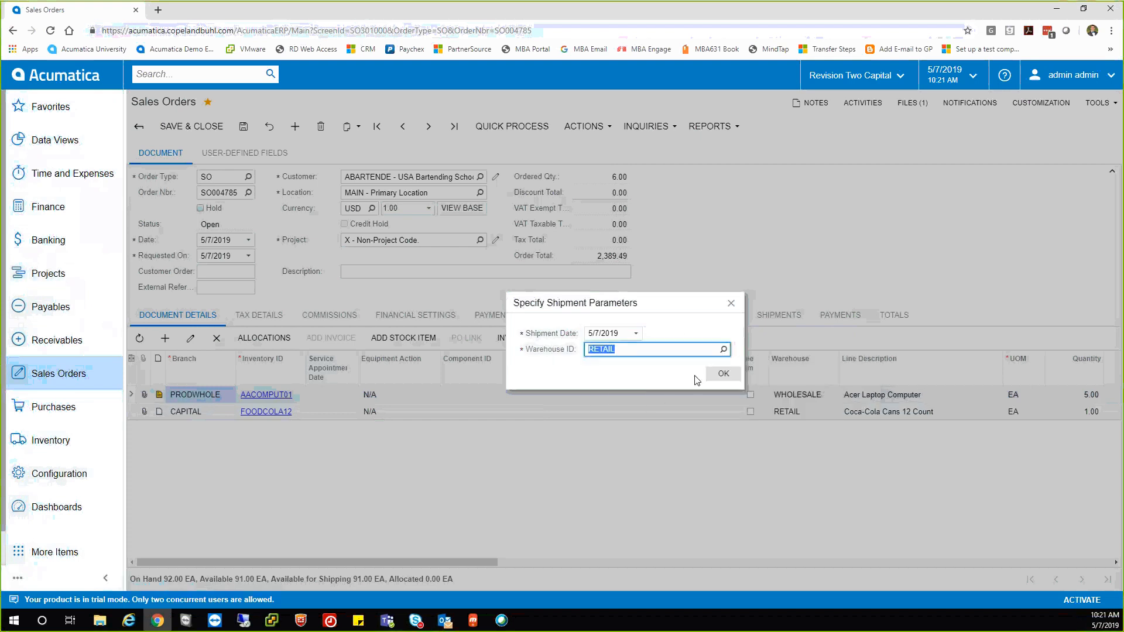
left_click(718, 375)
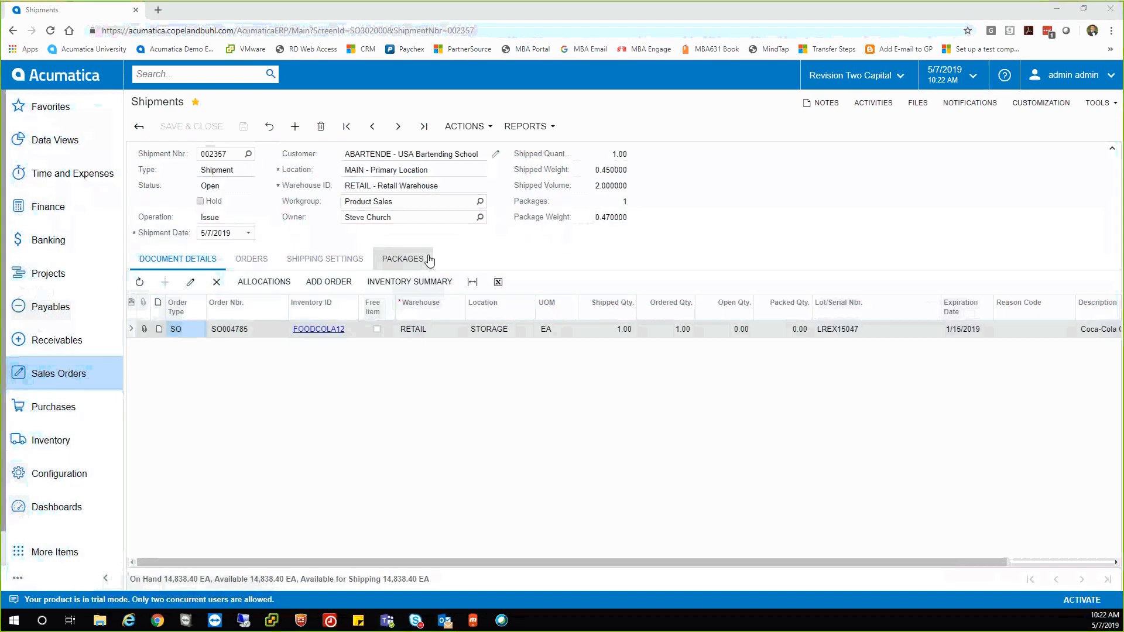
Confirm the Coca-Cola shipment and prepare its invoice from the Actions menu.
left_click(469, 127)
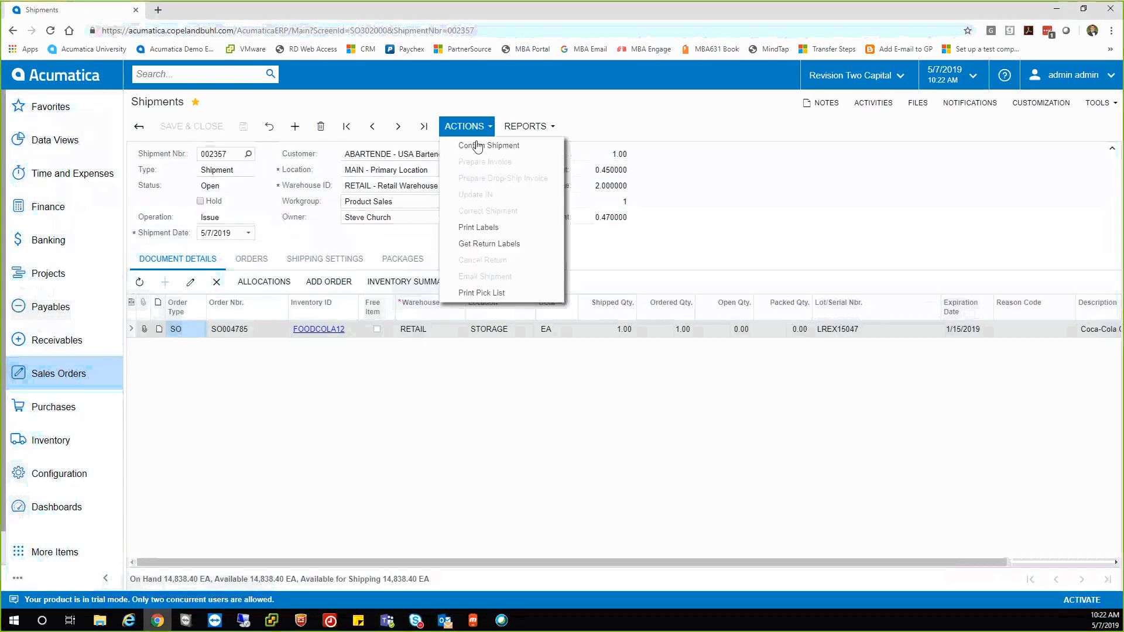
left_click(475, 144)
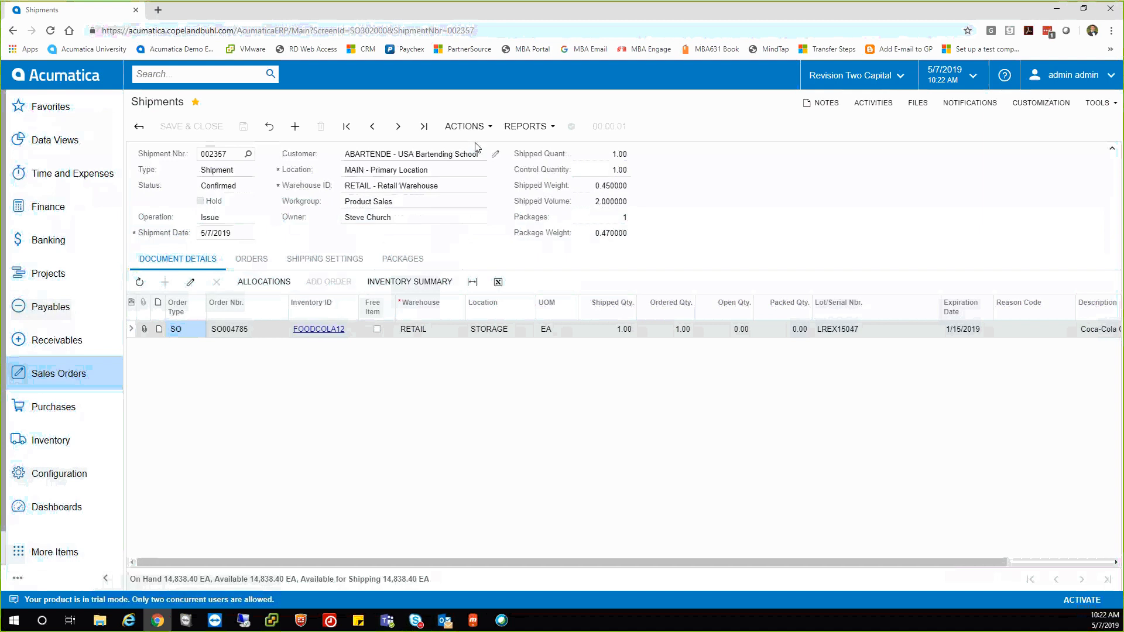
left_click(468, 126)
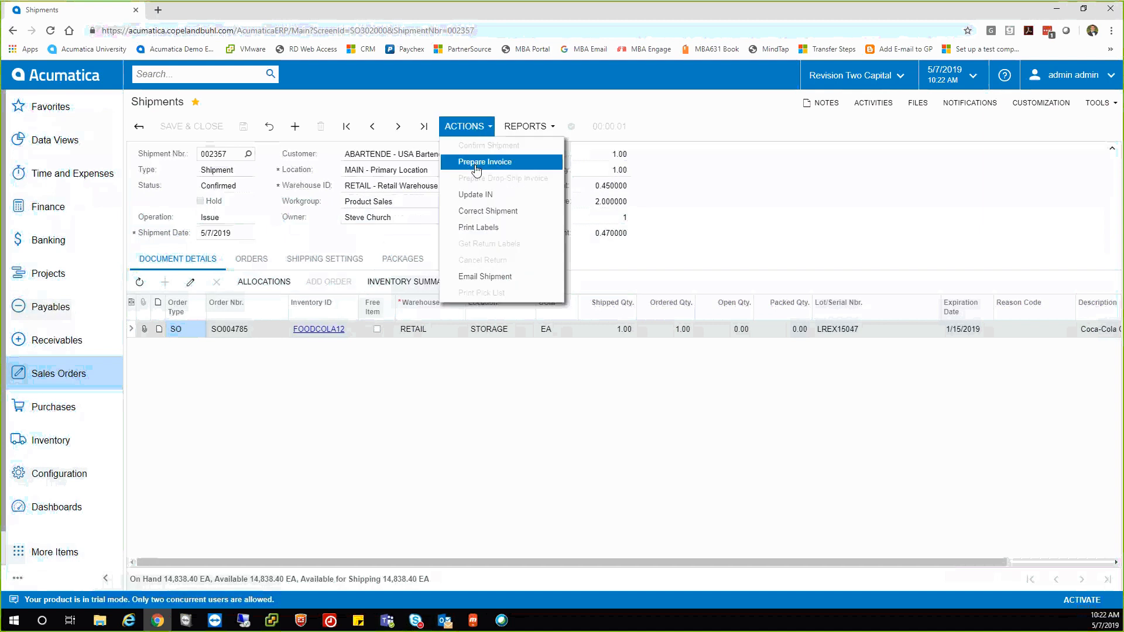
left_click(477, 169)
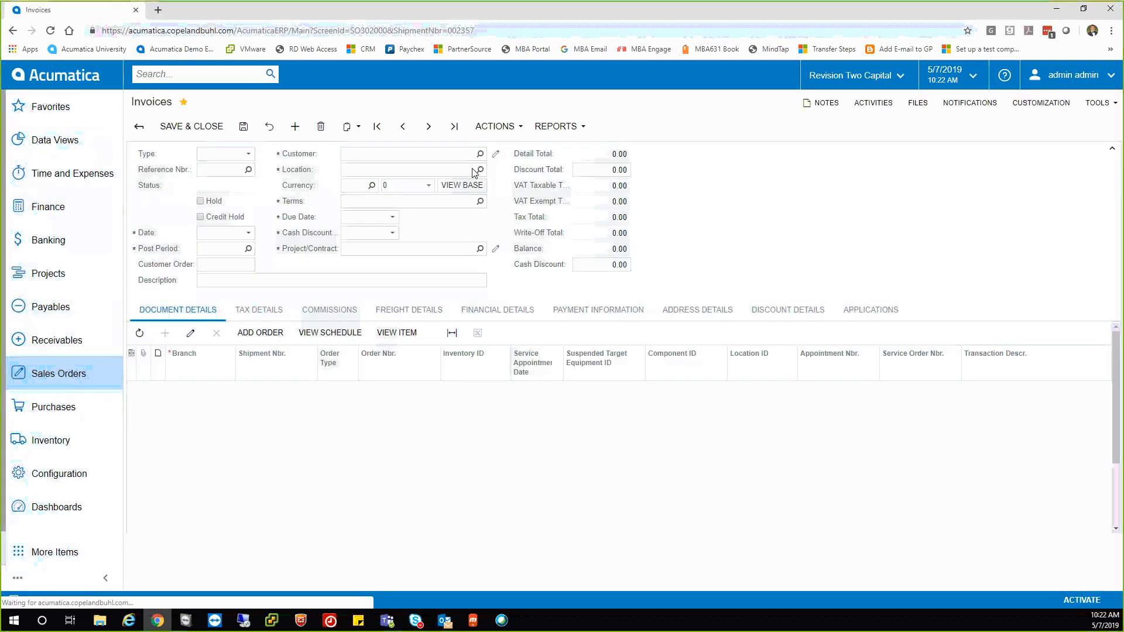
Email the 14.49 Coca-Cola Cans invoice to the customer.
left_click(494, 134)
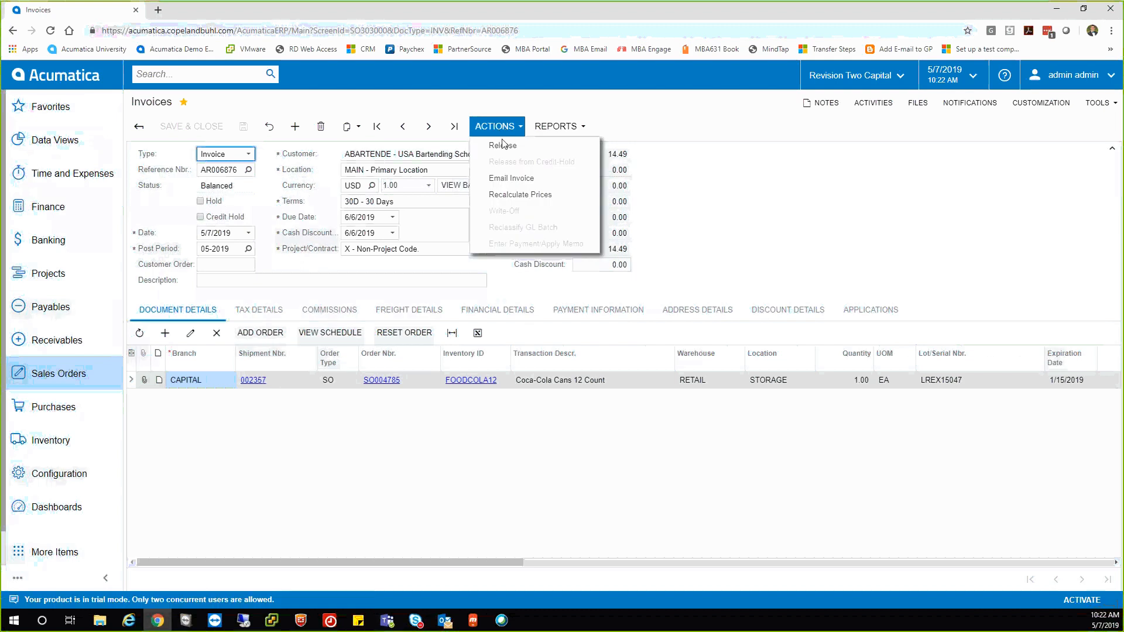
left_click(501, 181)
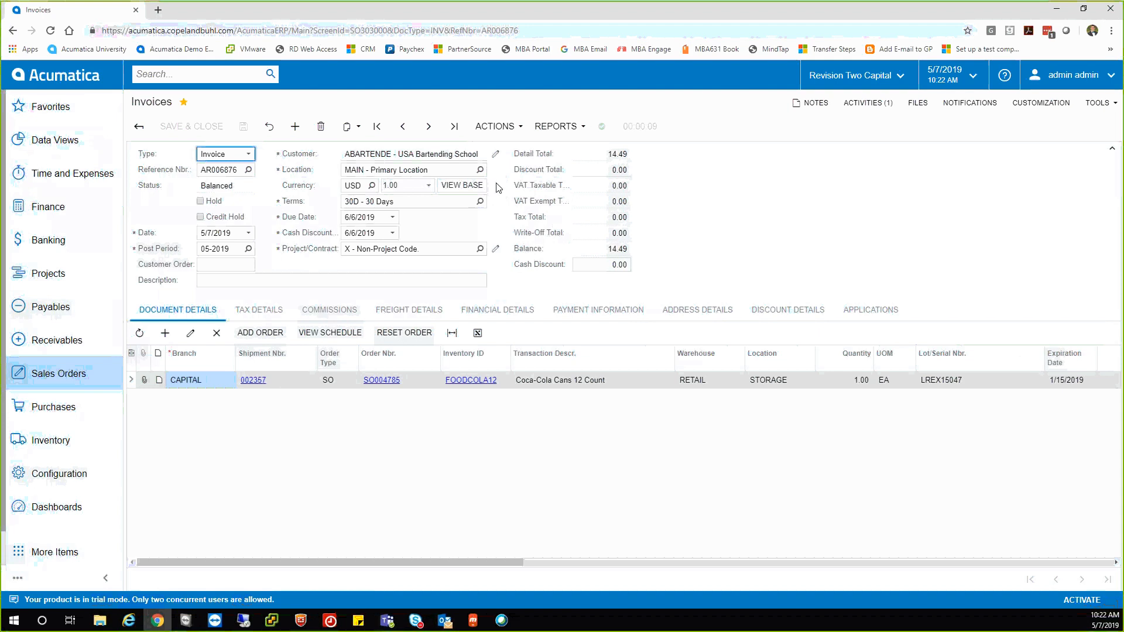
left_click(59, 371)
Create a new sales order with customer USA Bartending School, found by searching 'usa'.
left_click(216, 213)
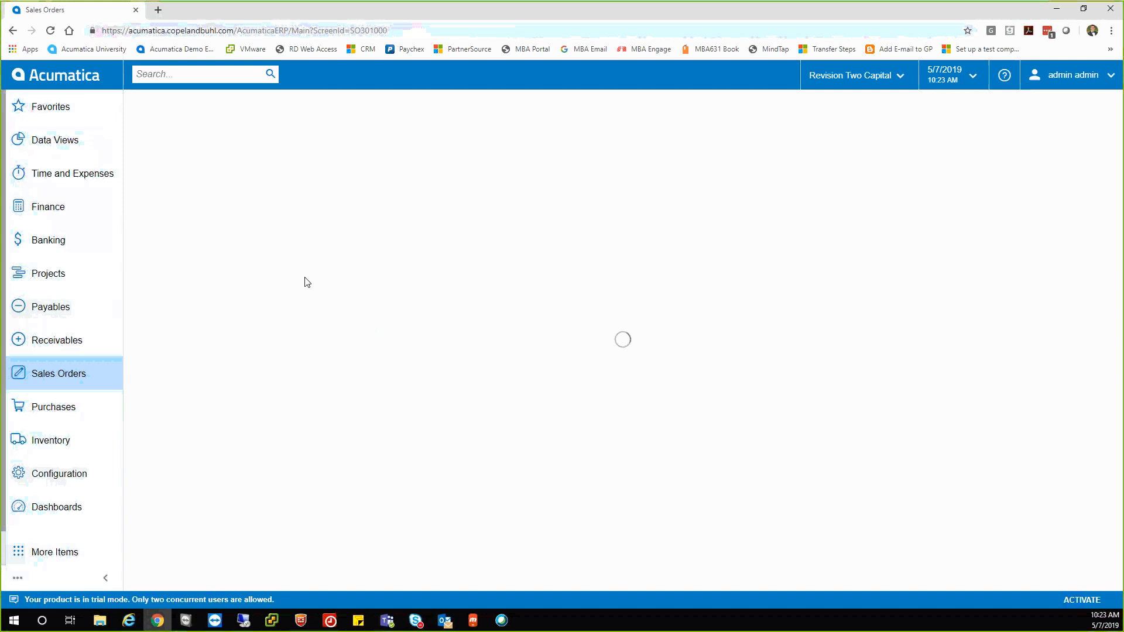
left_click(354, 178)
type("usa")
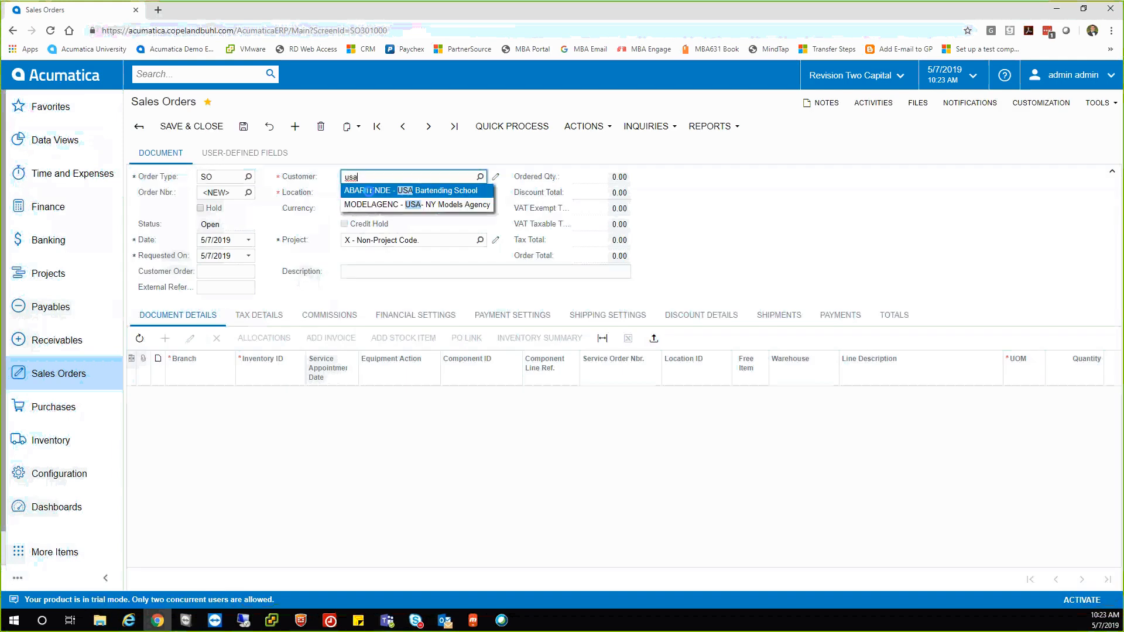
left_click(370, 191)
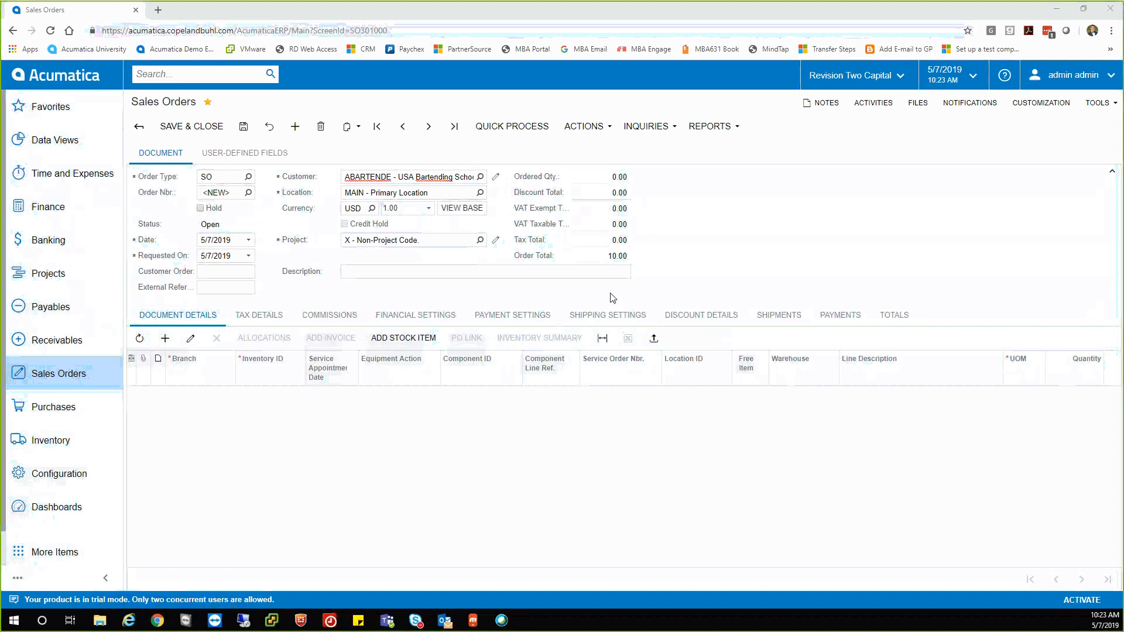
Upload PurchaseOrder1.xlsx to load its lines into the sales order.
left_click(653, 340)
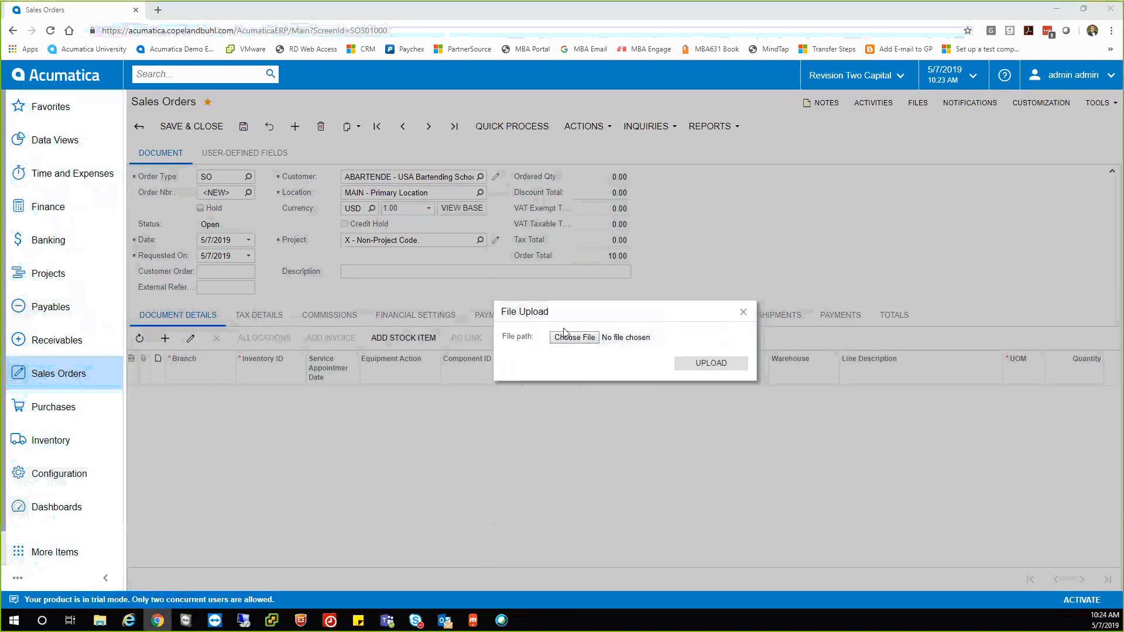
left_click(583, 343)
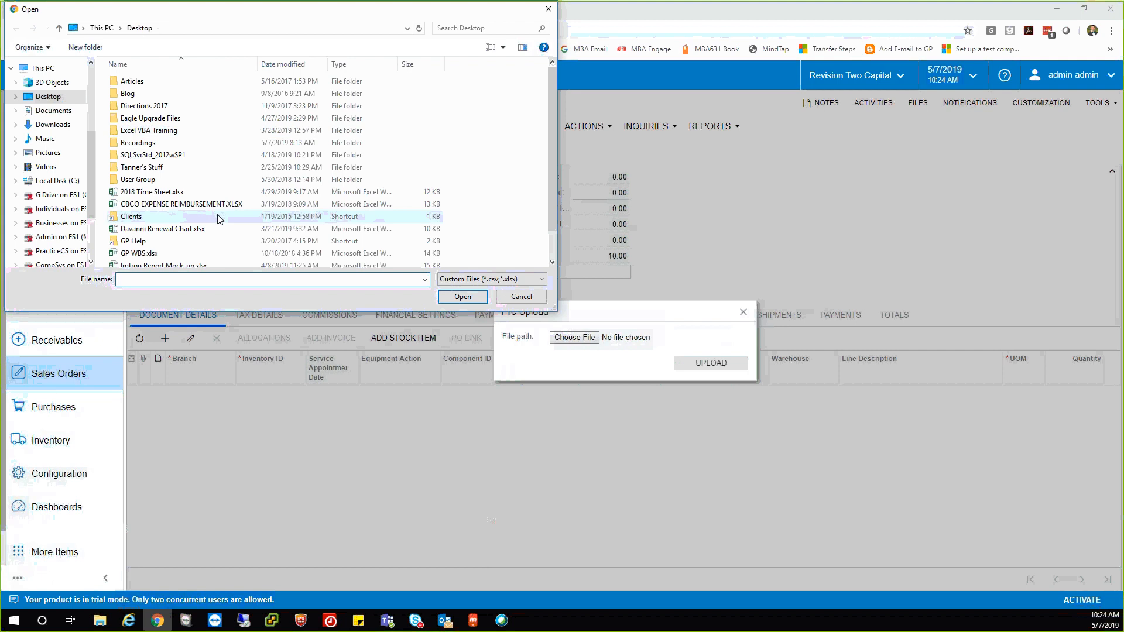
scroll(219, 216, "down", 1)
left_click(173, 261)
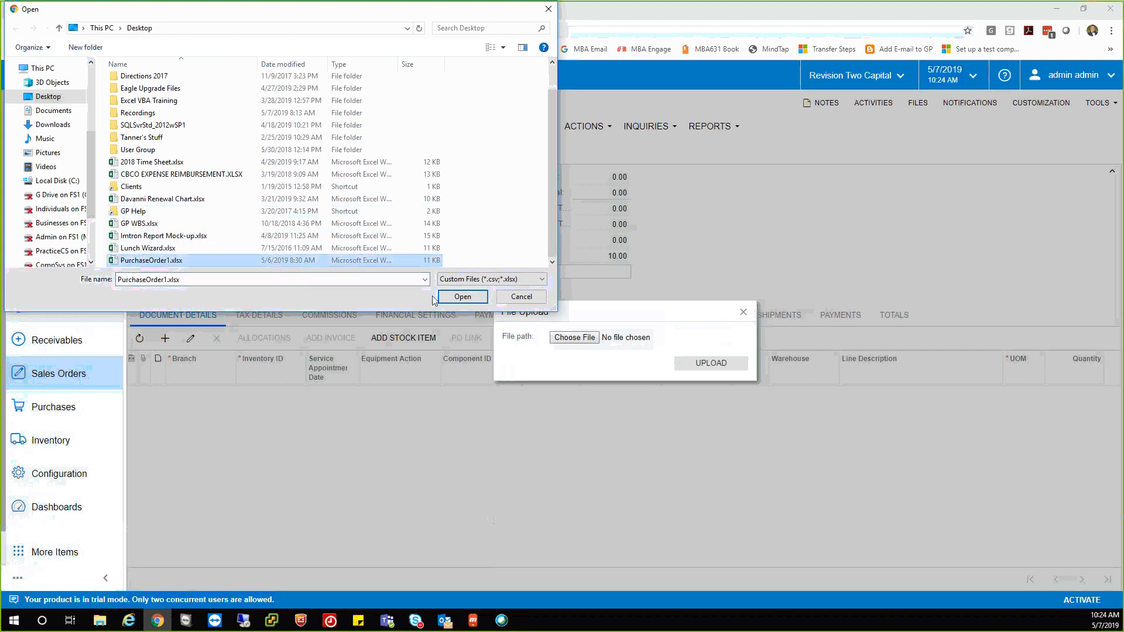
left_click(450, 297)
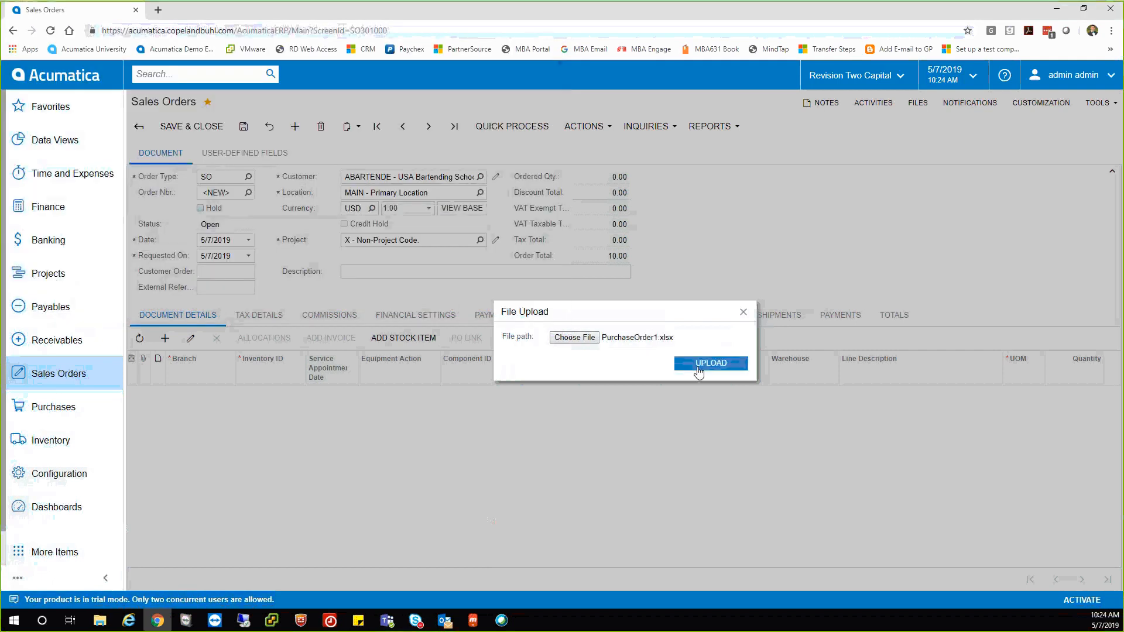
left_click(697, 368)
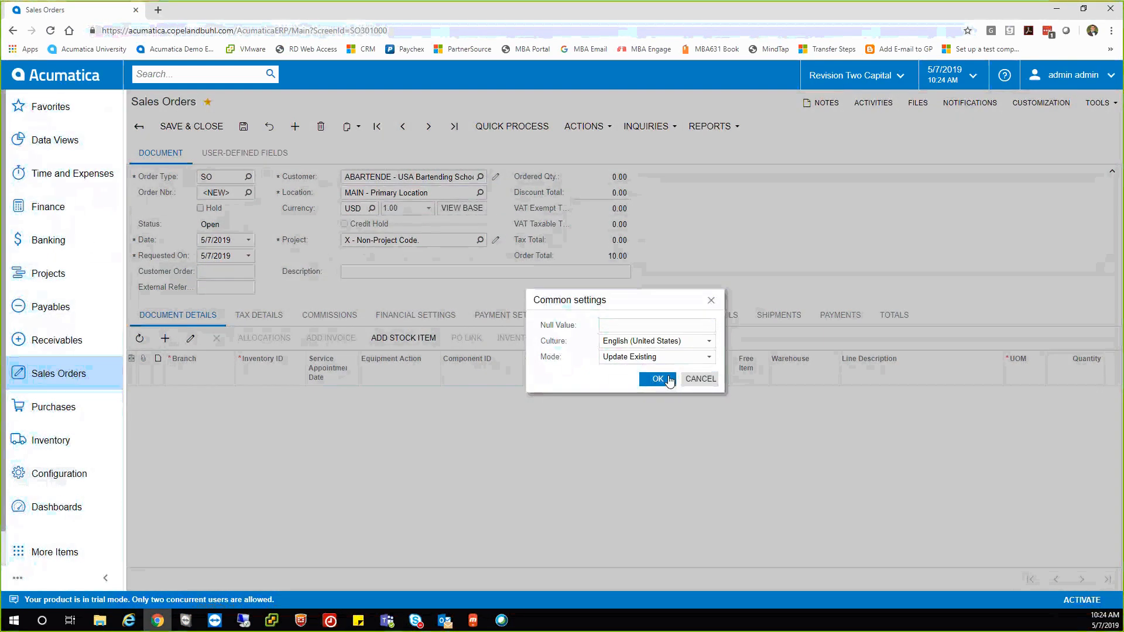
Accept the common settings and map the Description column to Line Description to run the import.
left_click(658, 379)
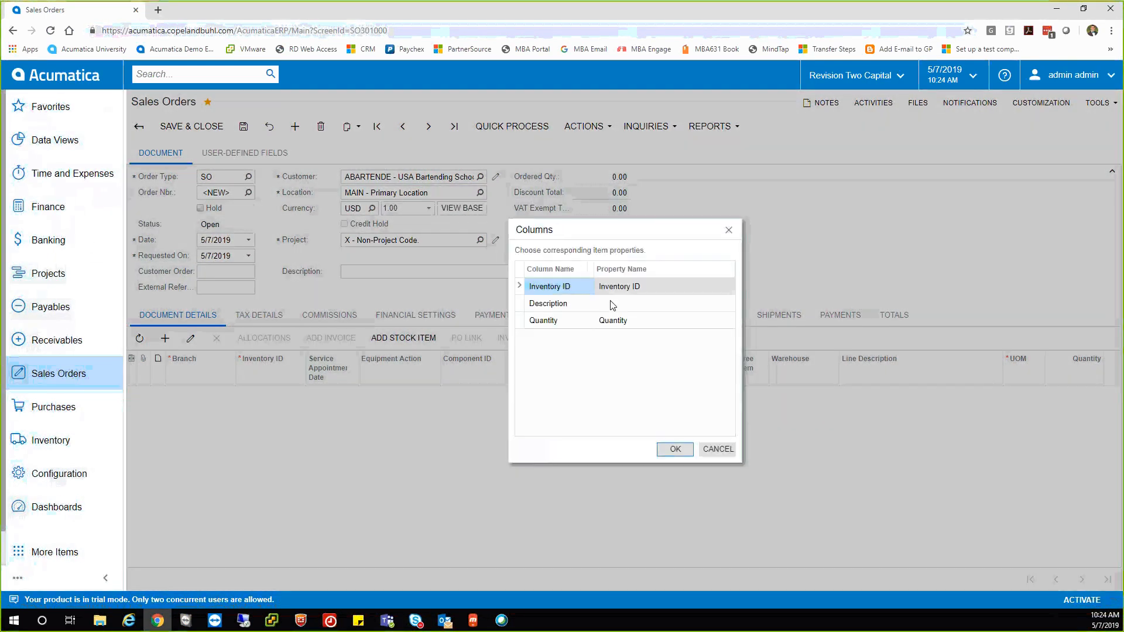
left_click_drag(607, 235, 560, 221)
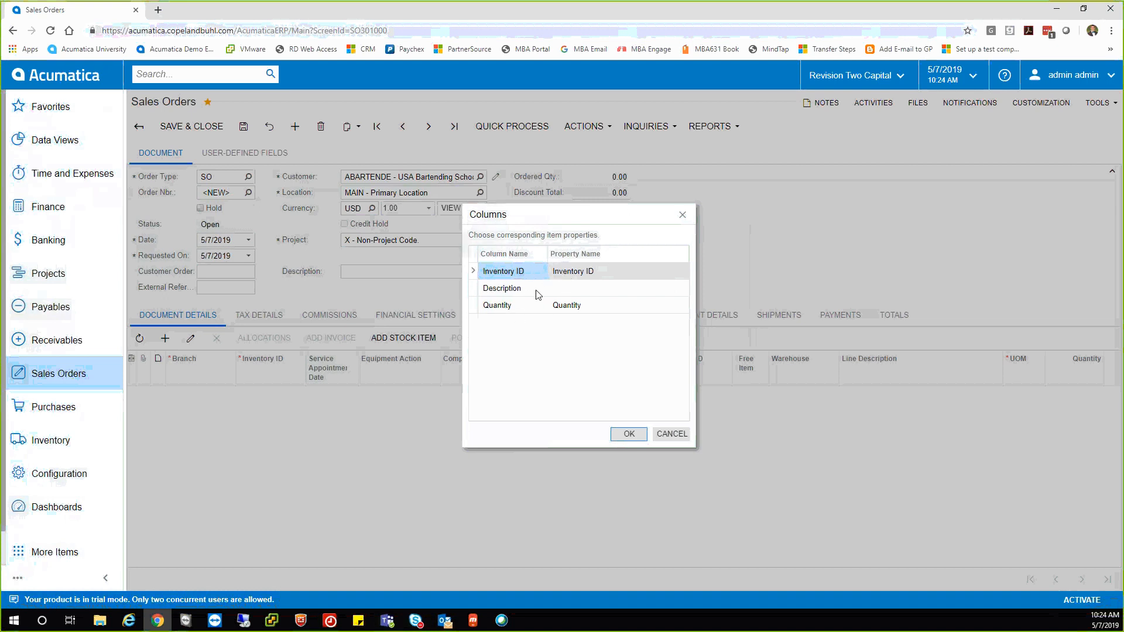
left_click(558, 294)
left_click(565, 288)
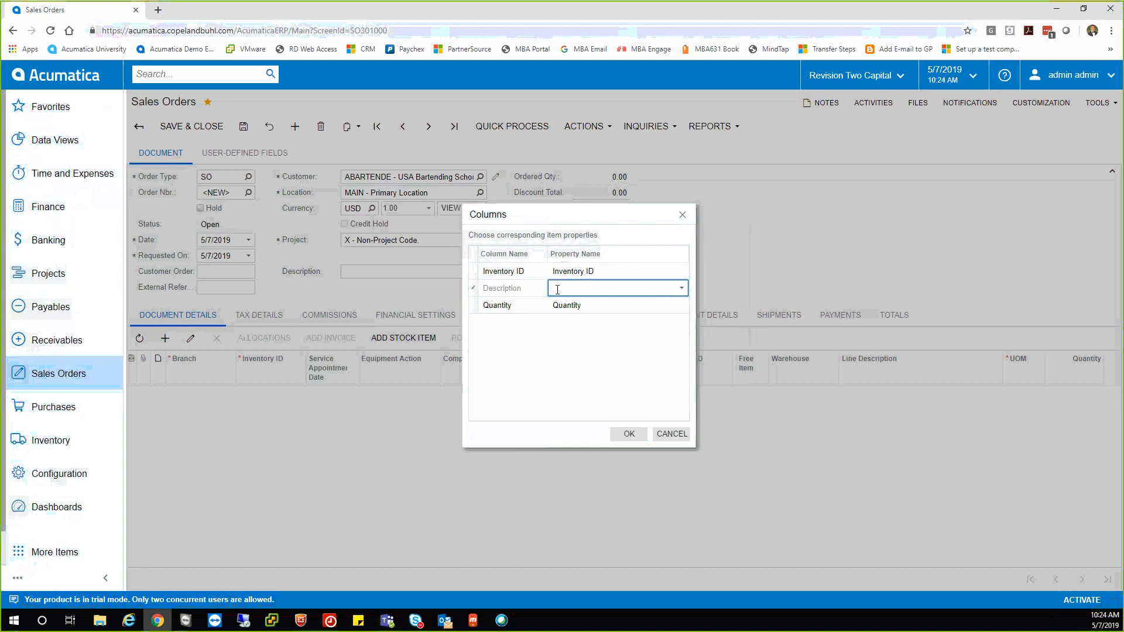
left_click(681, 288)
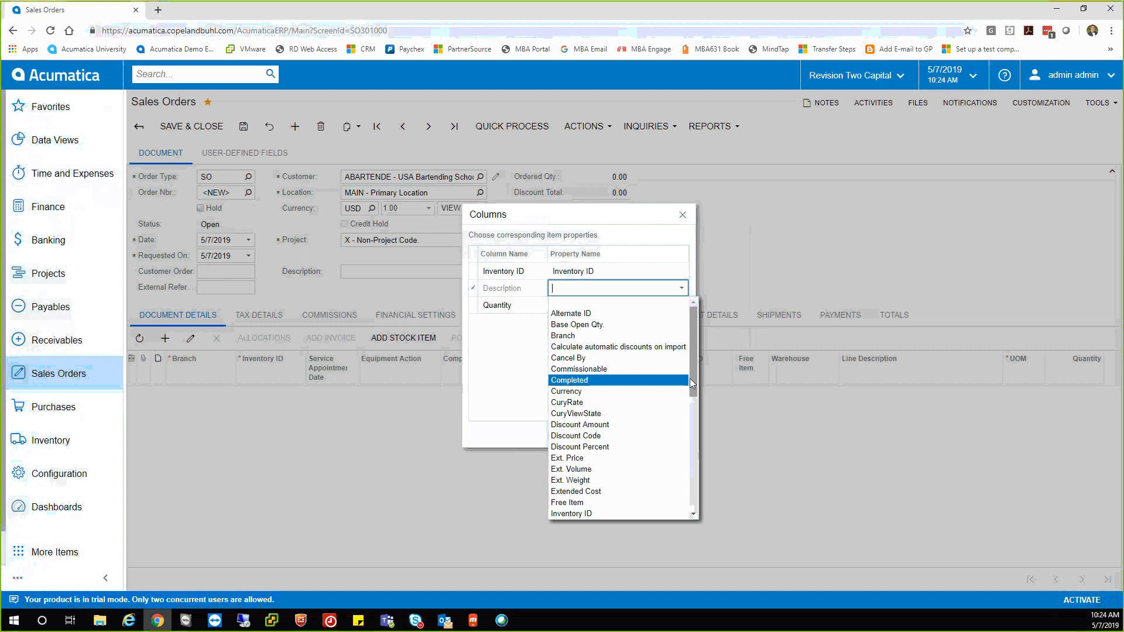
left_click_drag(692, 378, 692, 420)
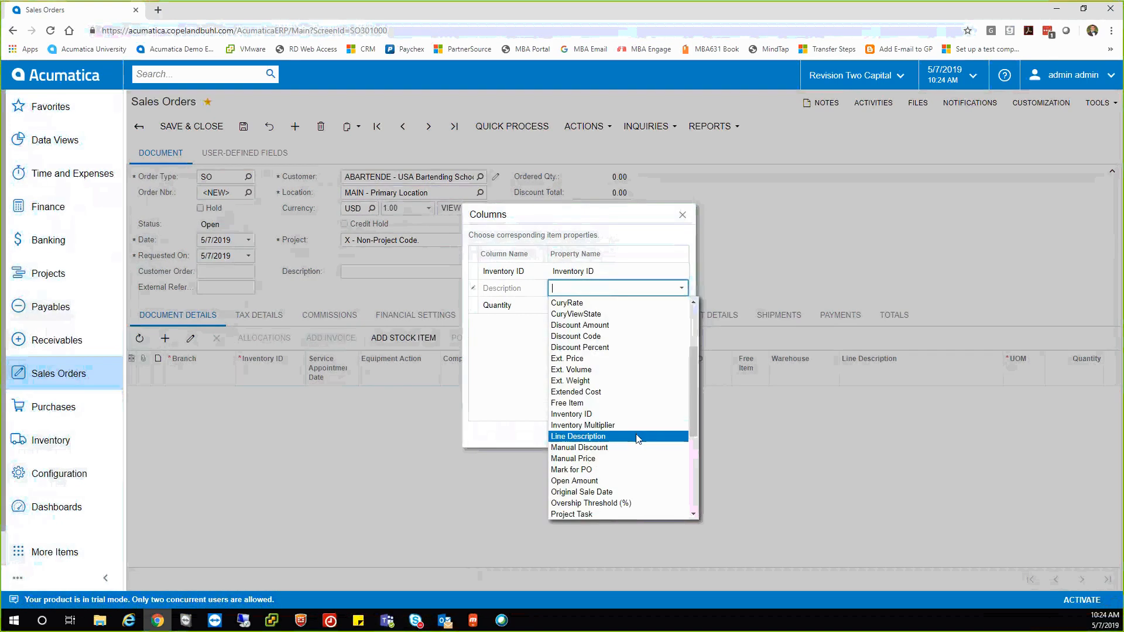
left_click(621, 436)
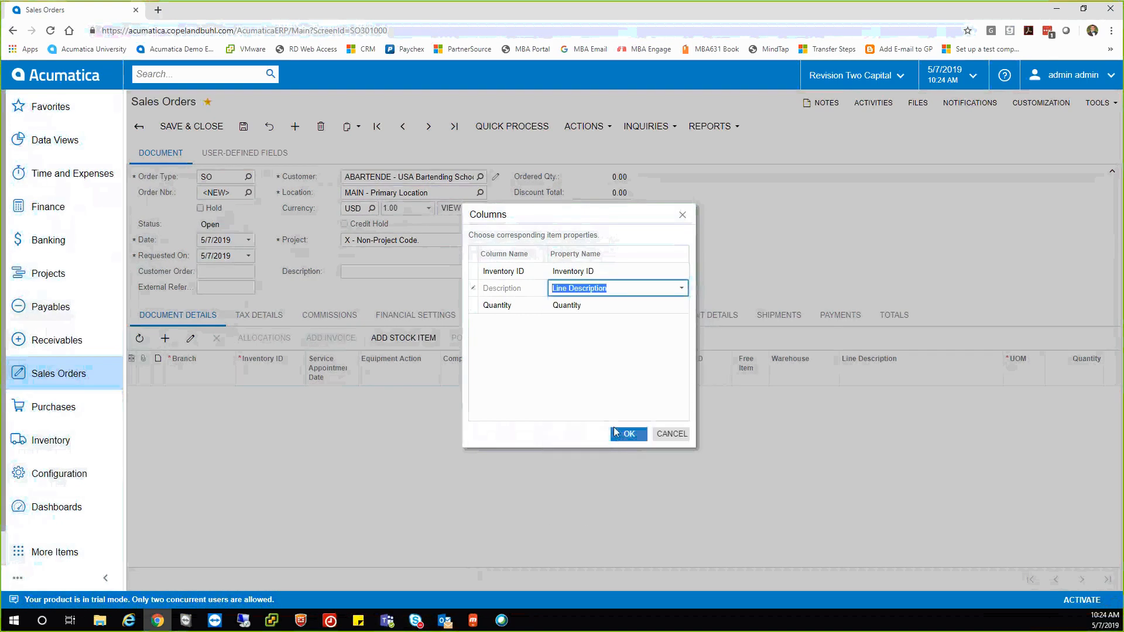
left_click(621, 433)
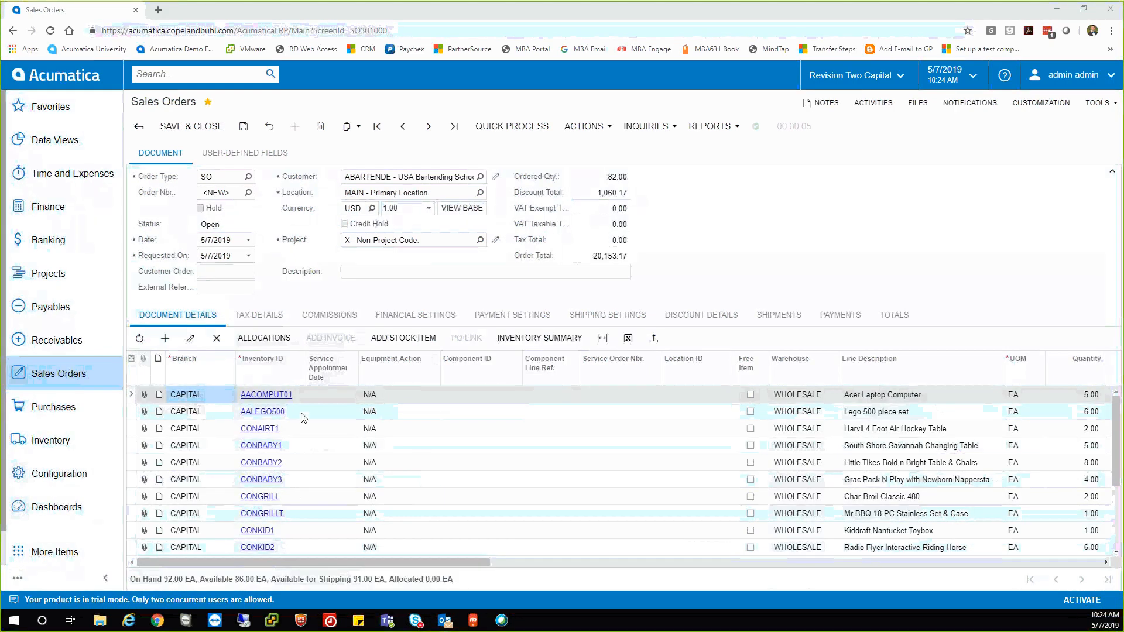
scroll(323, 447, "down", 2)
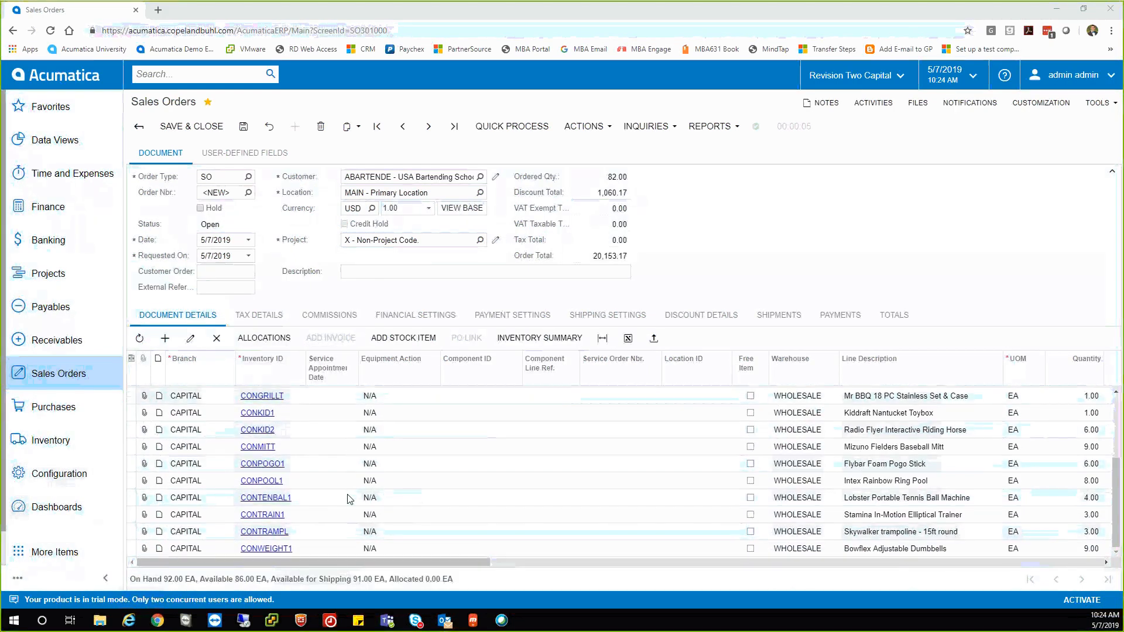
scroll(350, 448, "up", 2)
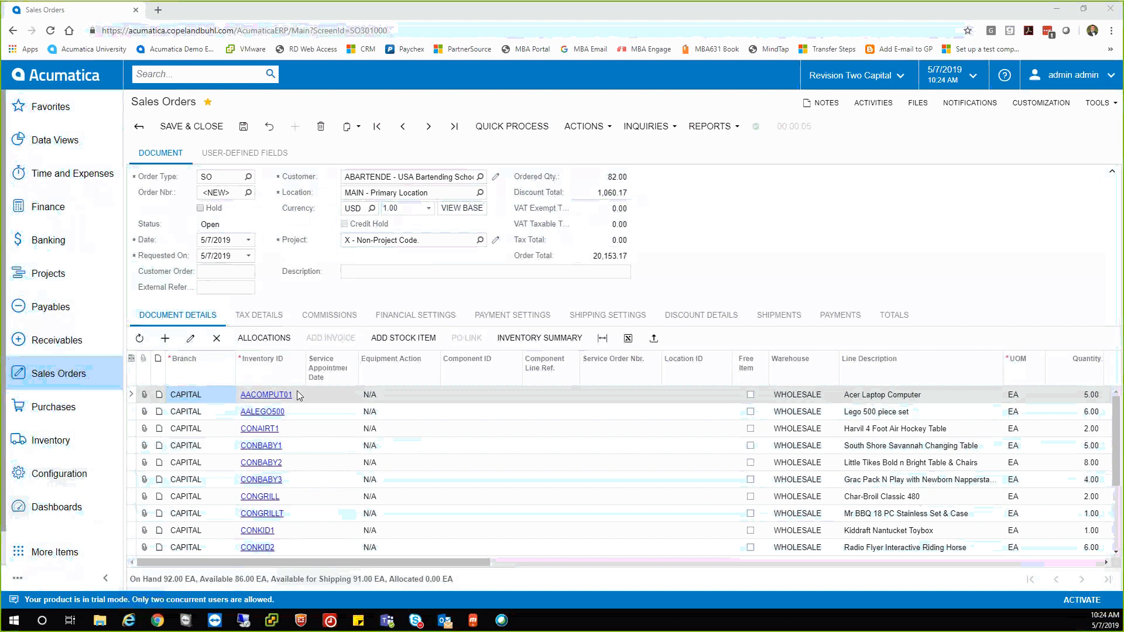
scroll(300, 422, "down", 2)
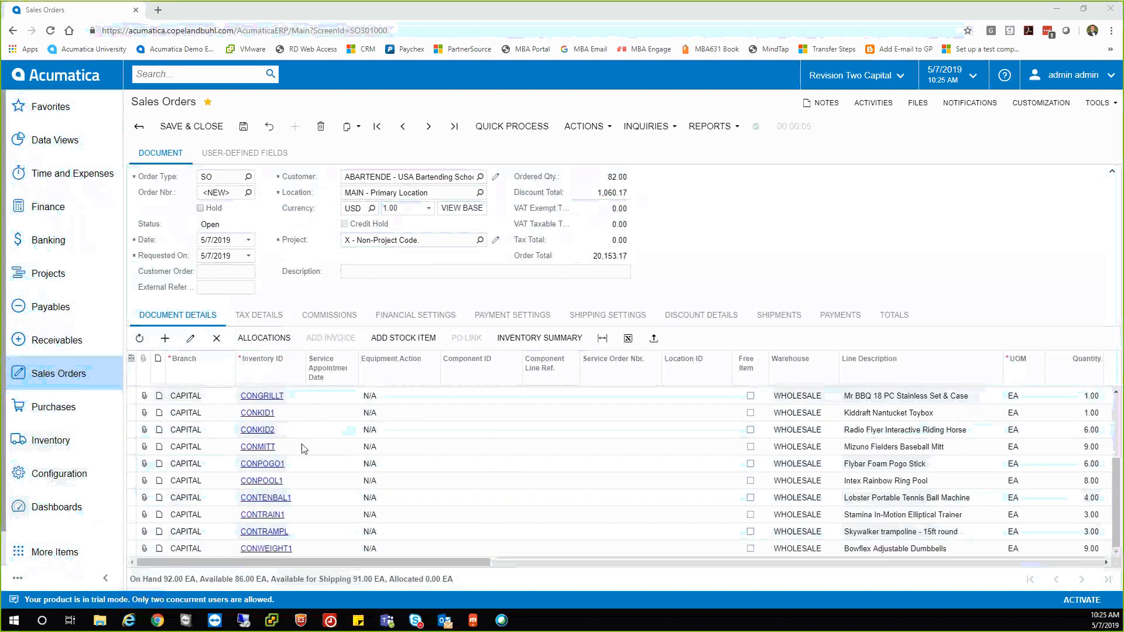
scroll(303, 448, "up", 2)
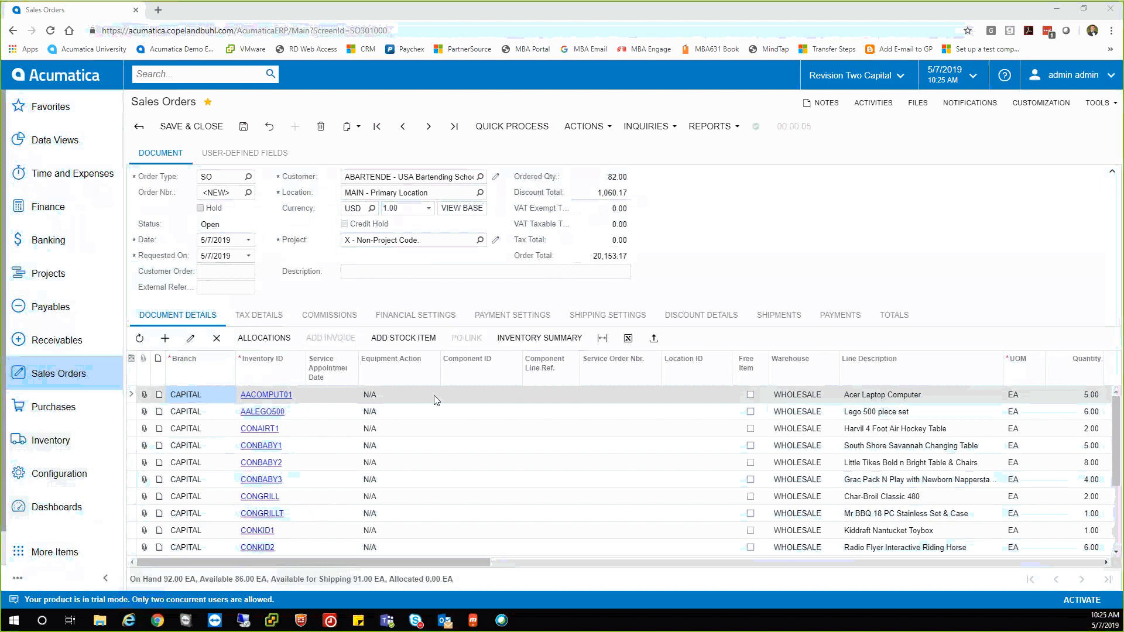
Refresh carrier rates in Shop For Rates and select FEDEXGROUND for the order.
left_click(592, 316)
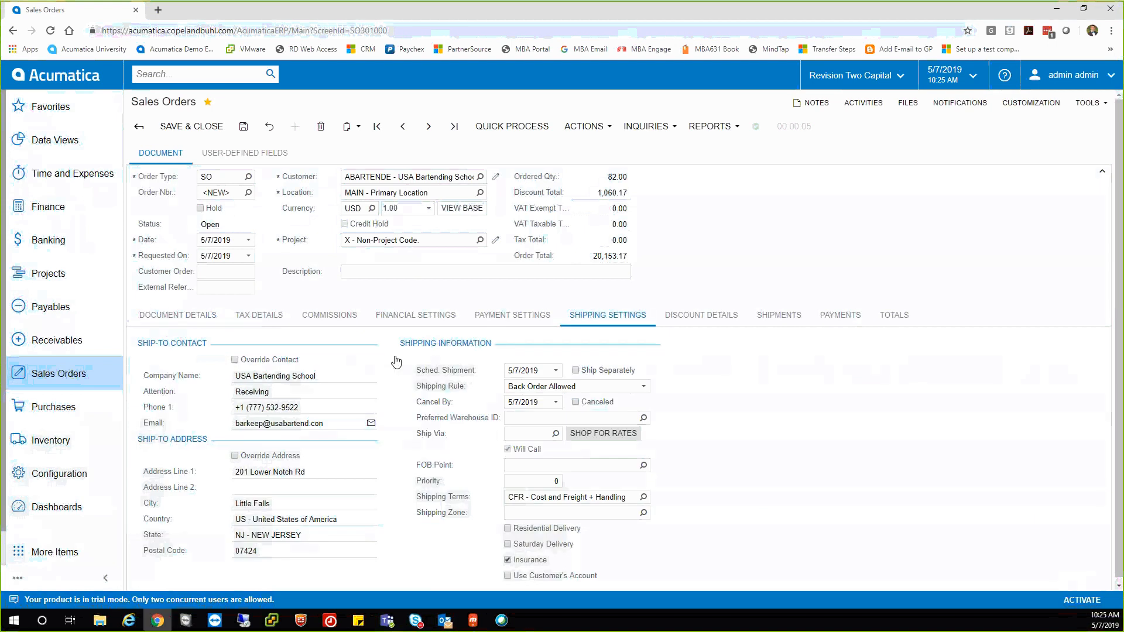
left_click(593, 439)
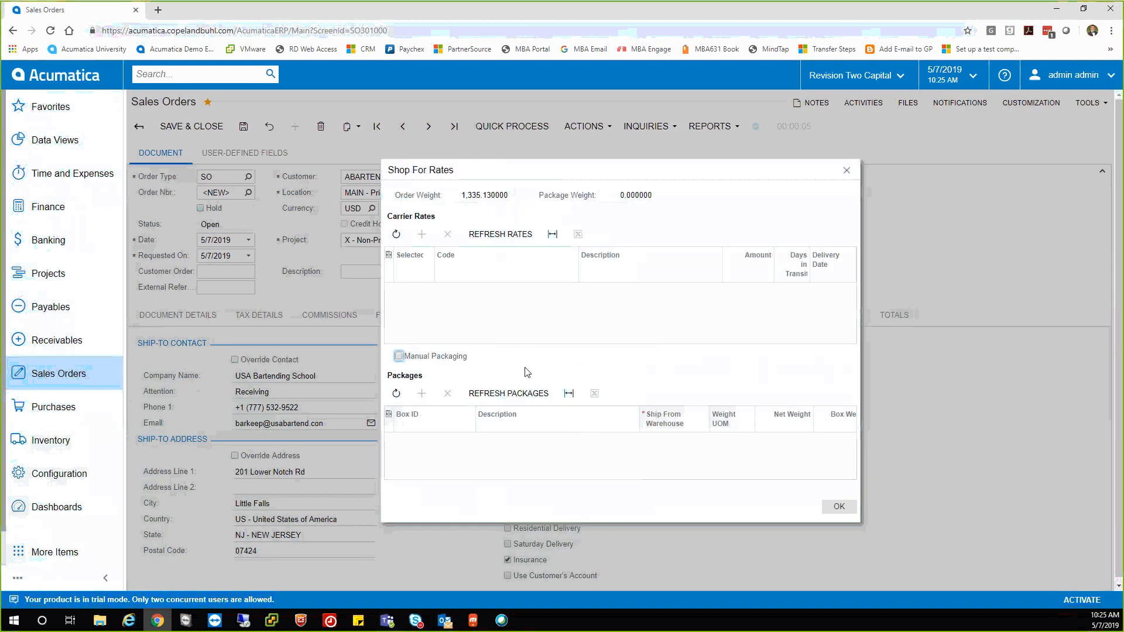
left_click(502, 234)
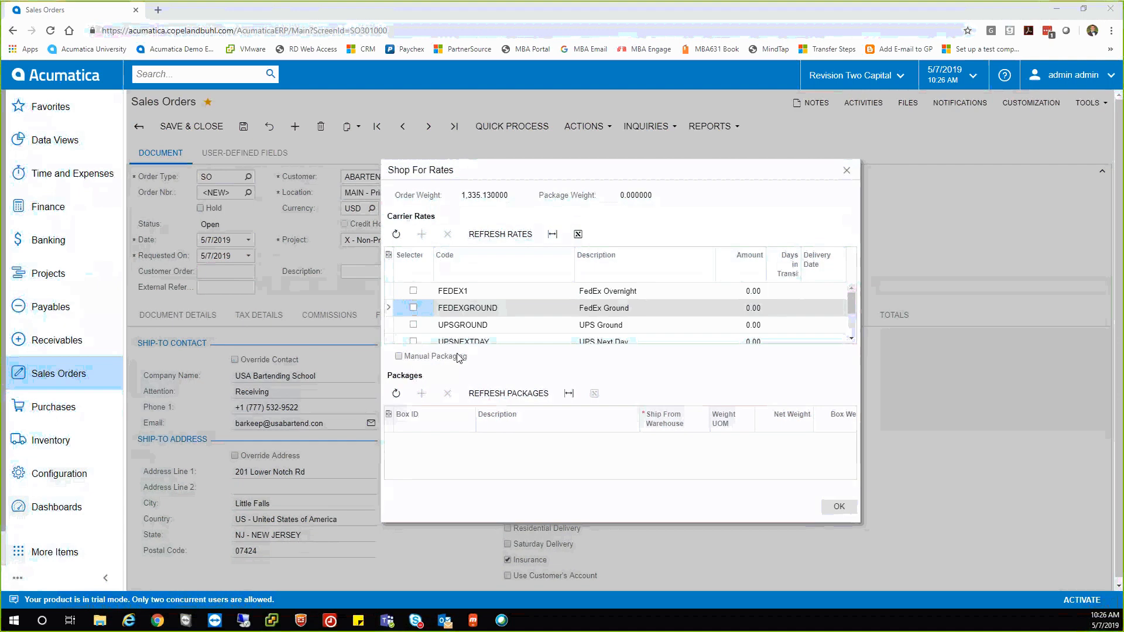
scroll(849, 328, "down", 4)
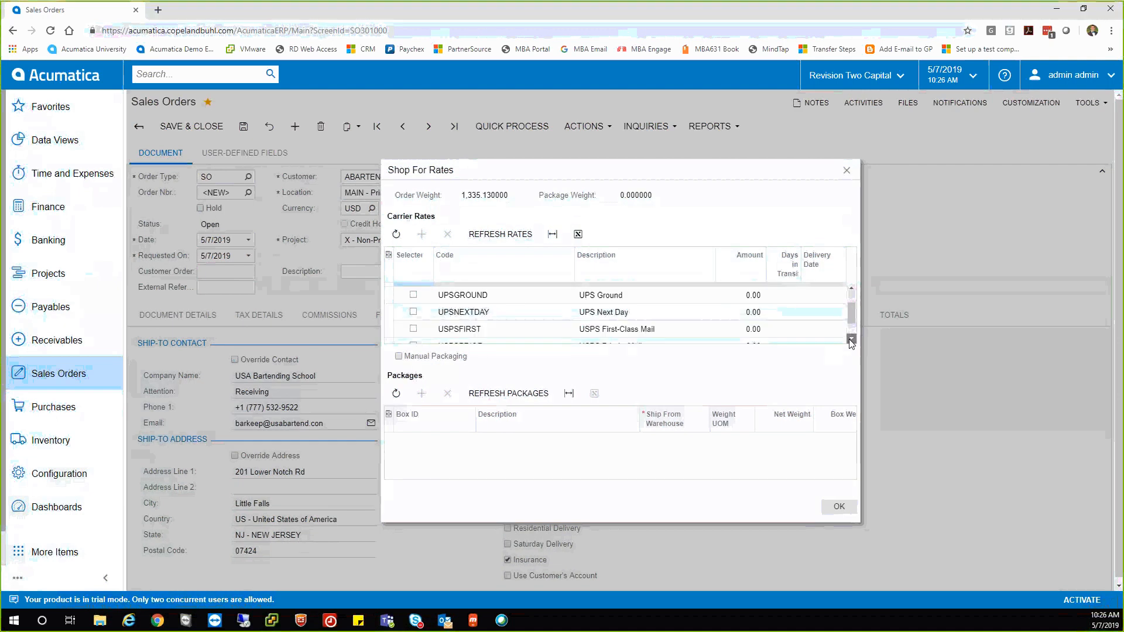
scroll(853, 319, "up", 5)
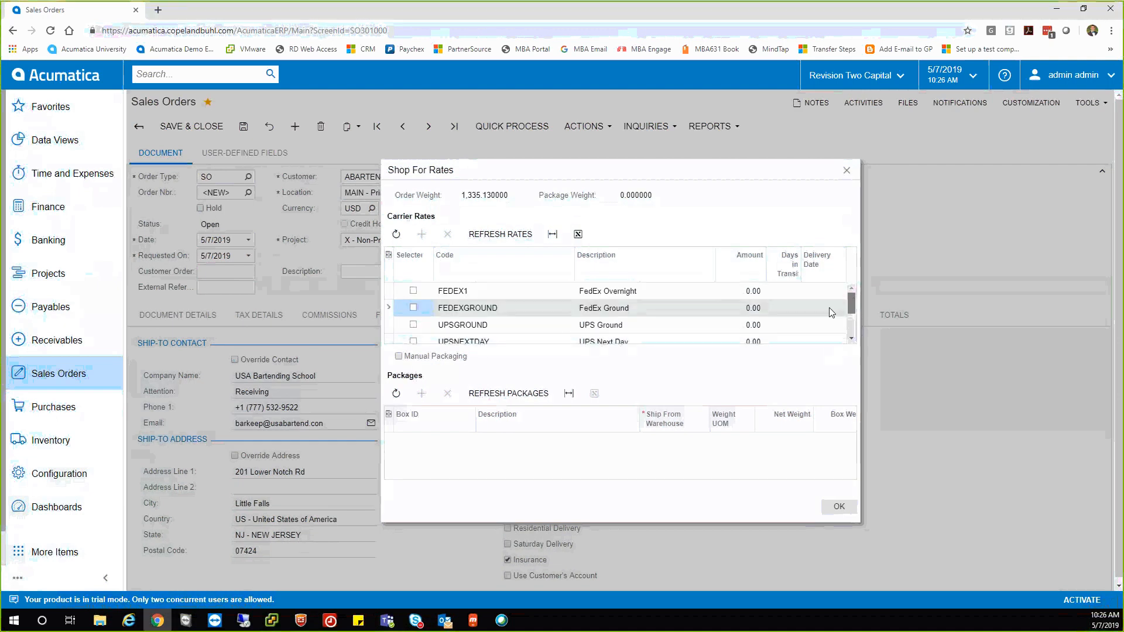
left_click(414, 307)
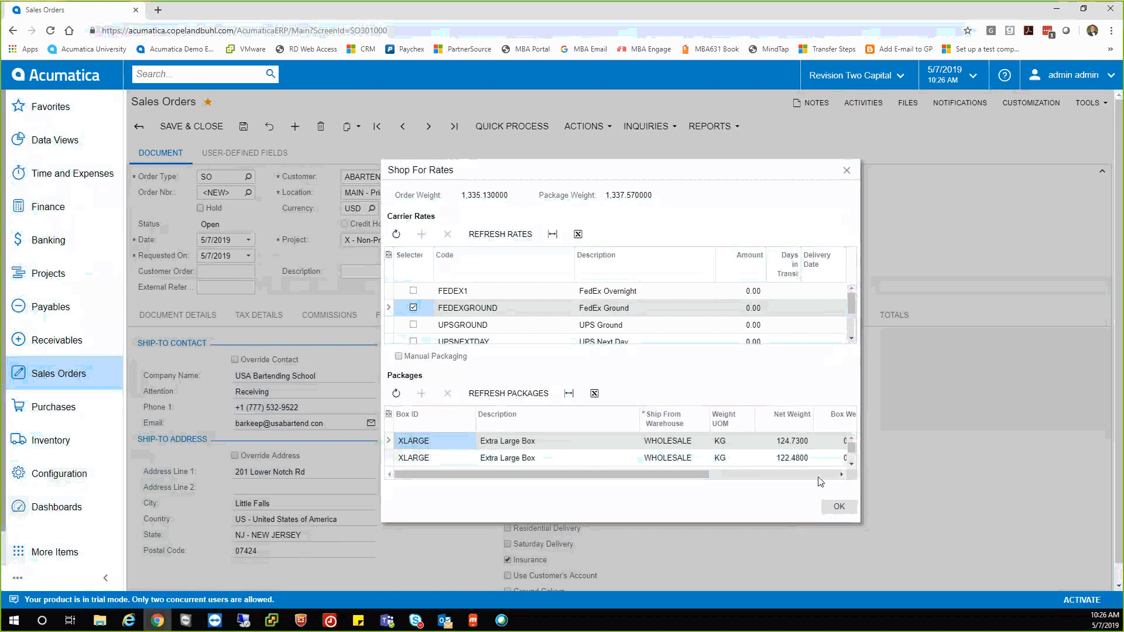
scroll(852, 454, "down", 2)
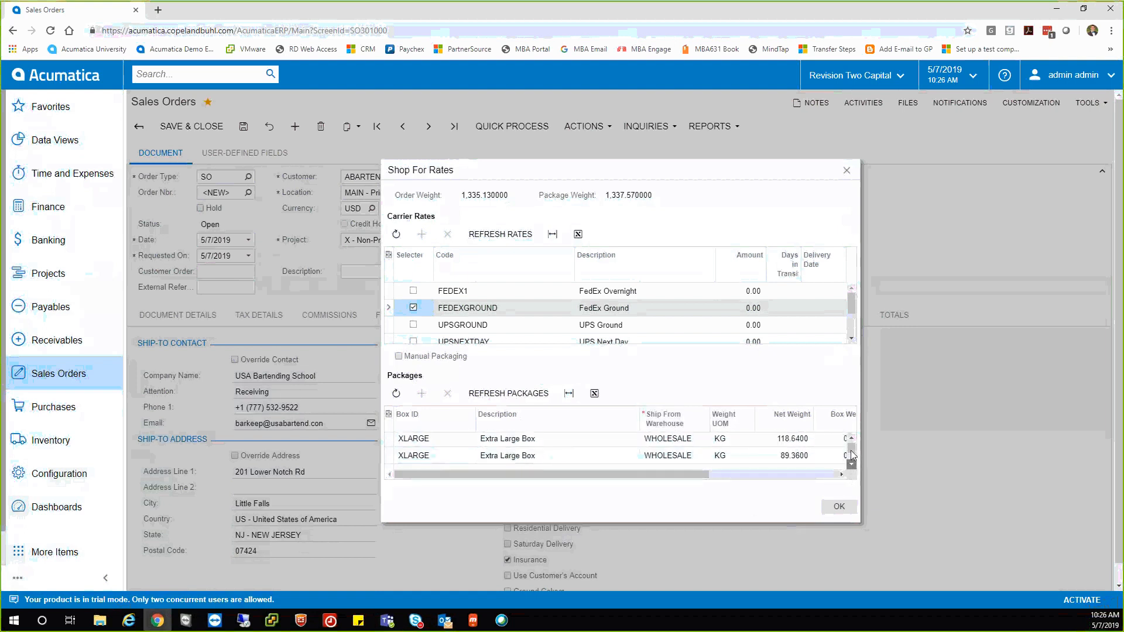
scroll(850, 444, "up", 2)
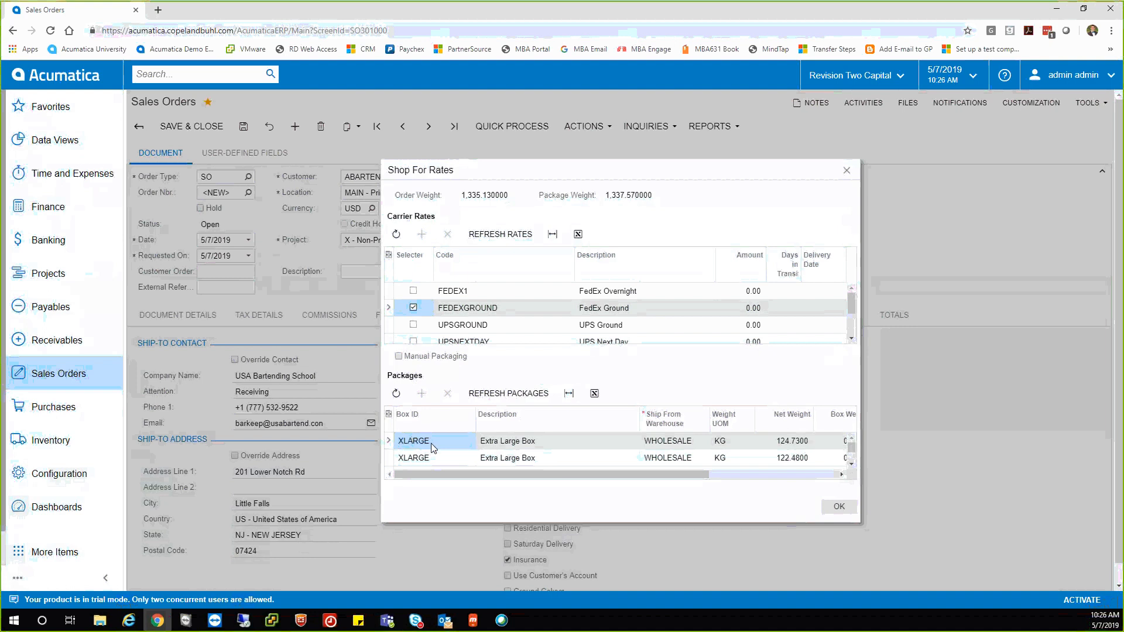
left_click(832, 508)
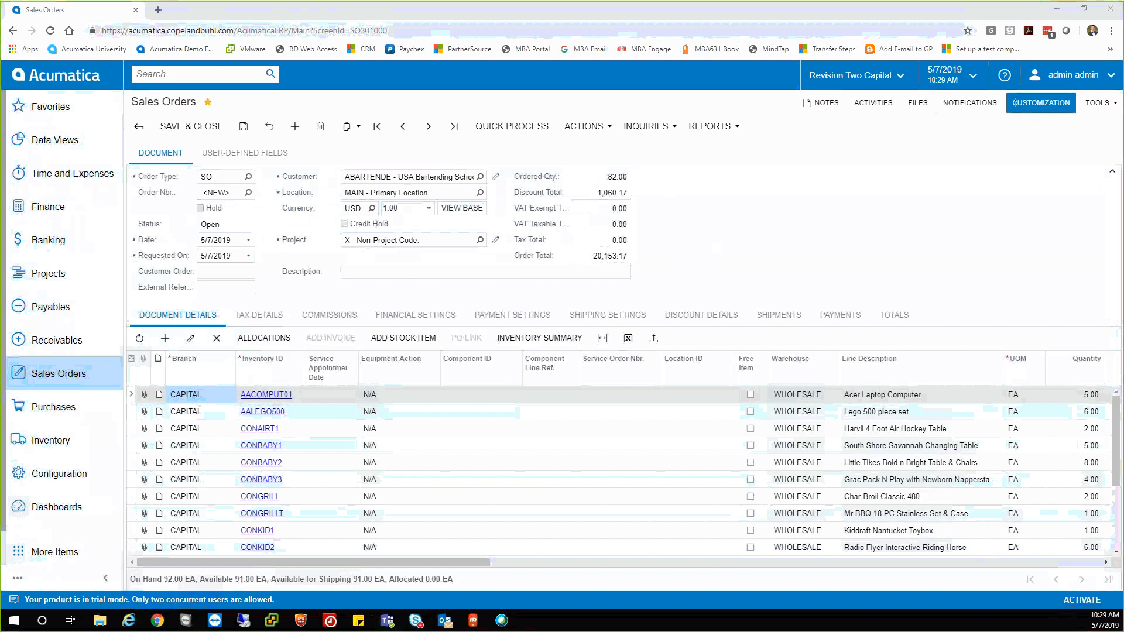
Add the COLOR attribute as a new user-defined field for sales orders.
left_click(1014, 104)
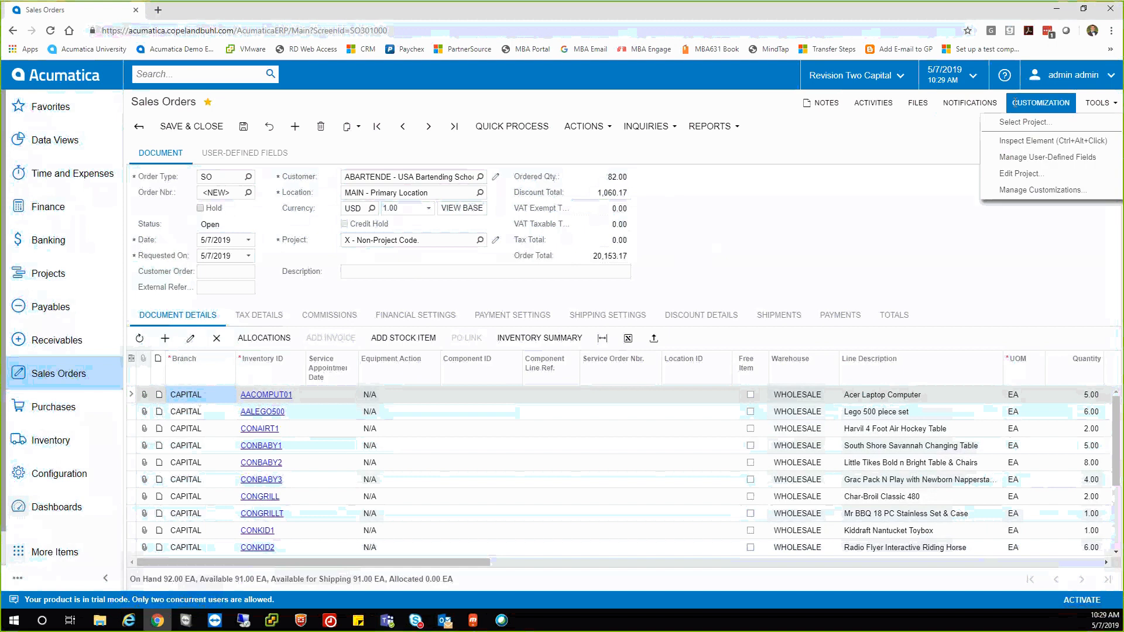
left_click(1010, 158)
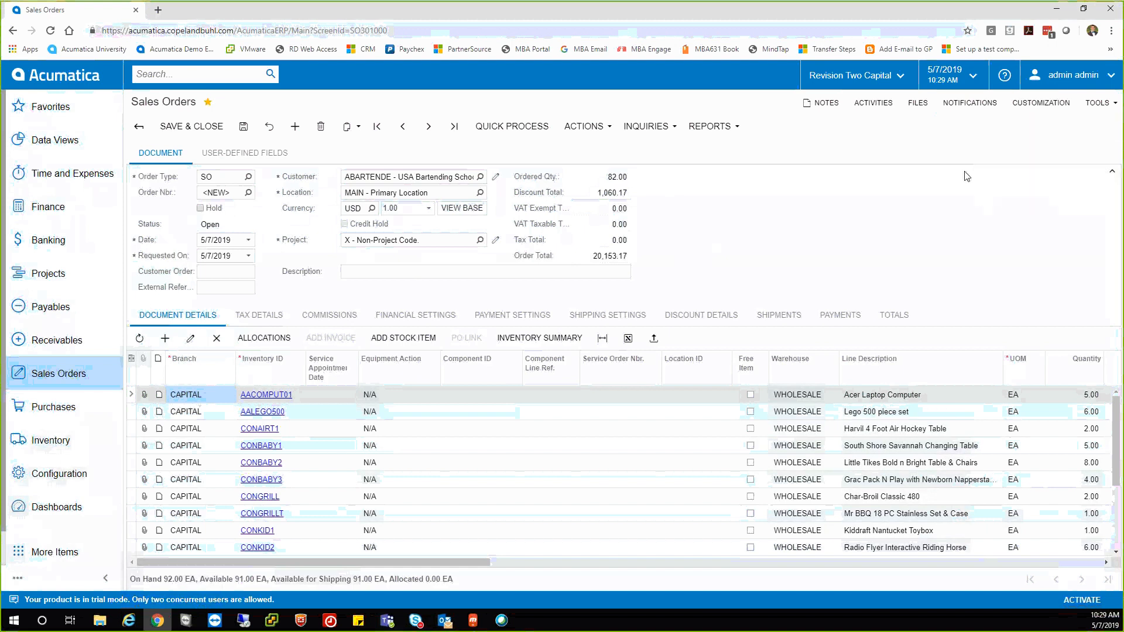
left_click(619, 104)
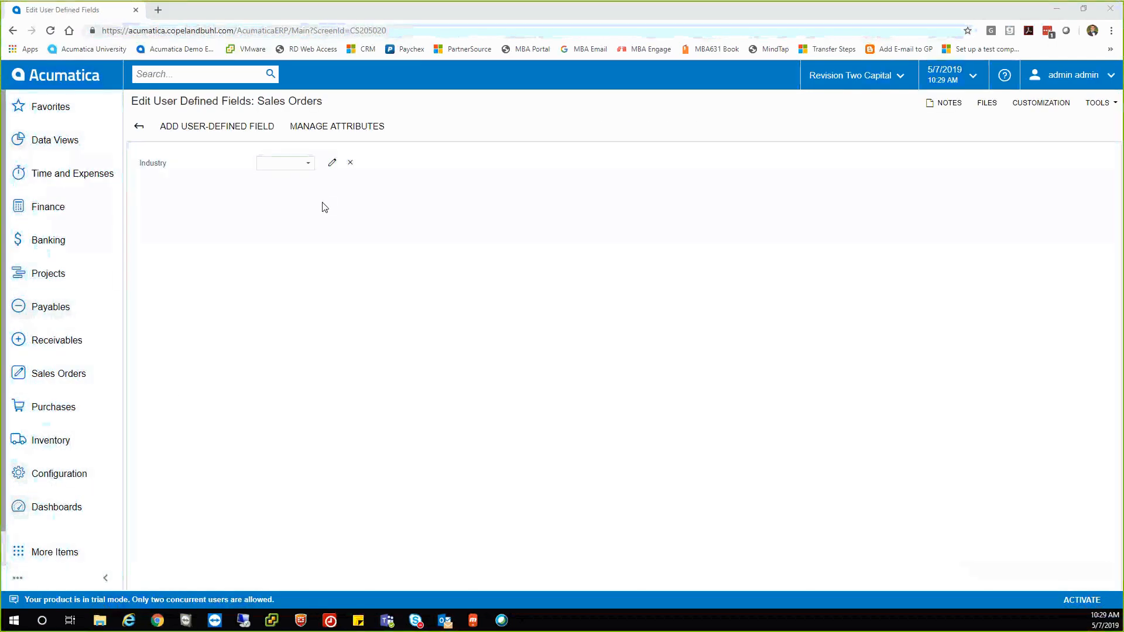
left_click(242, 128)
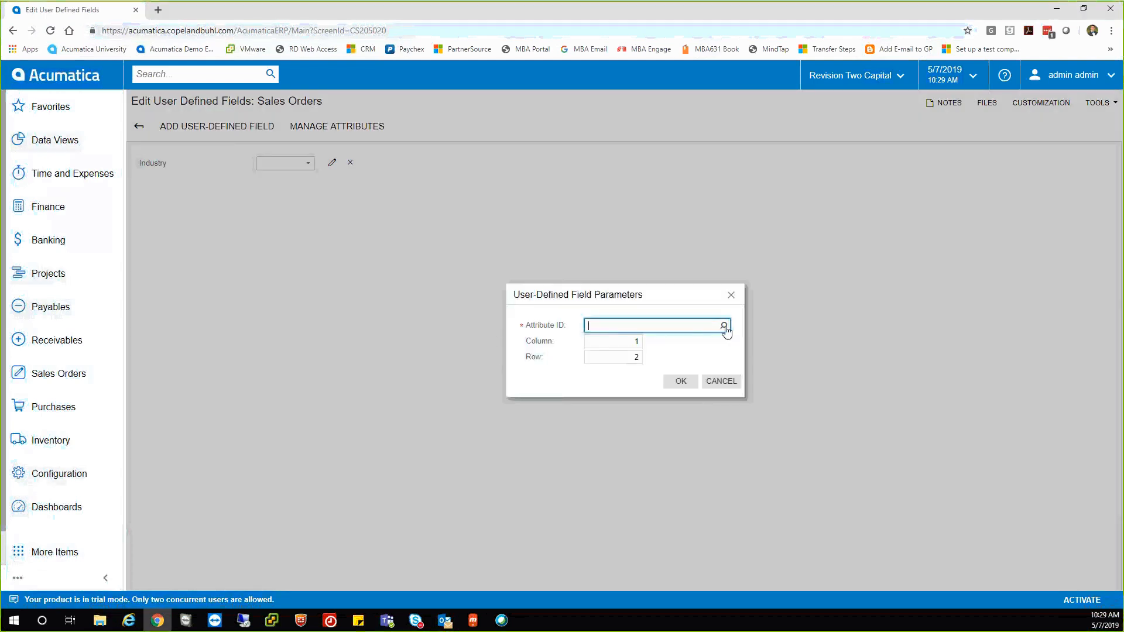
left_click(724, 326)
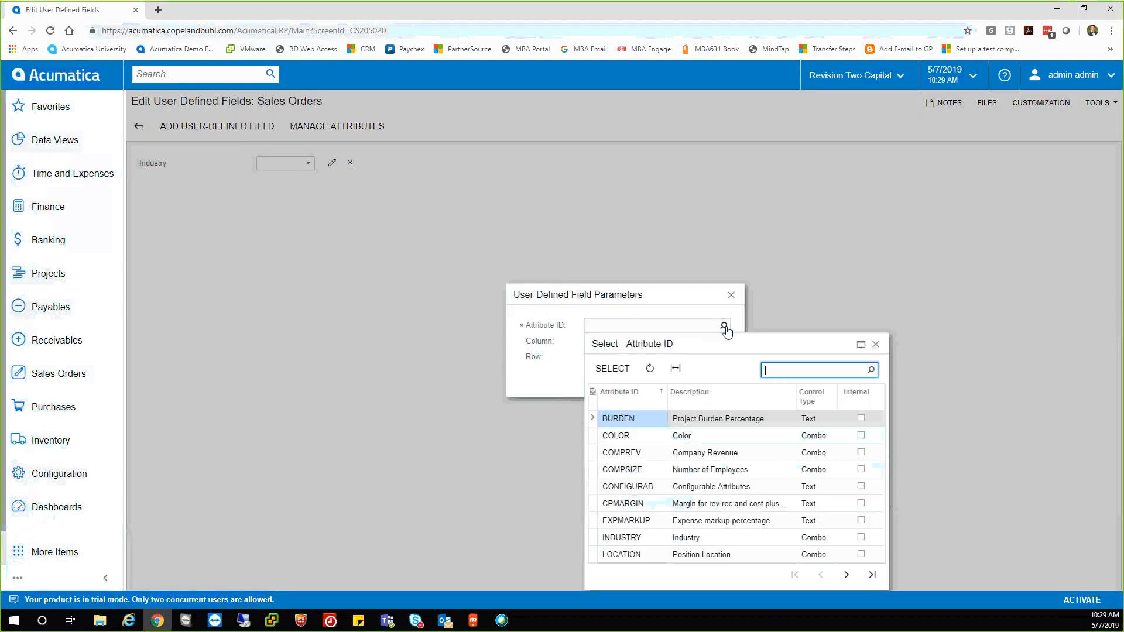
double_click(615, 436)
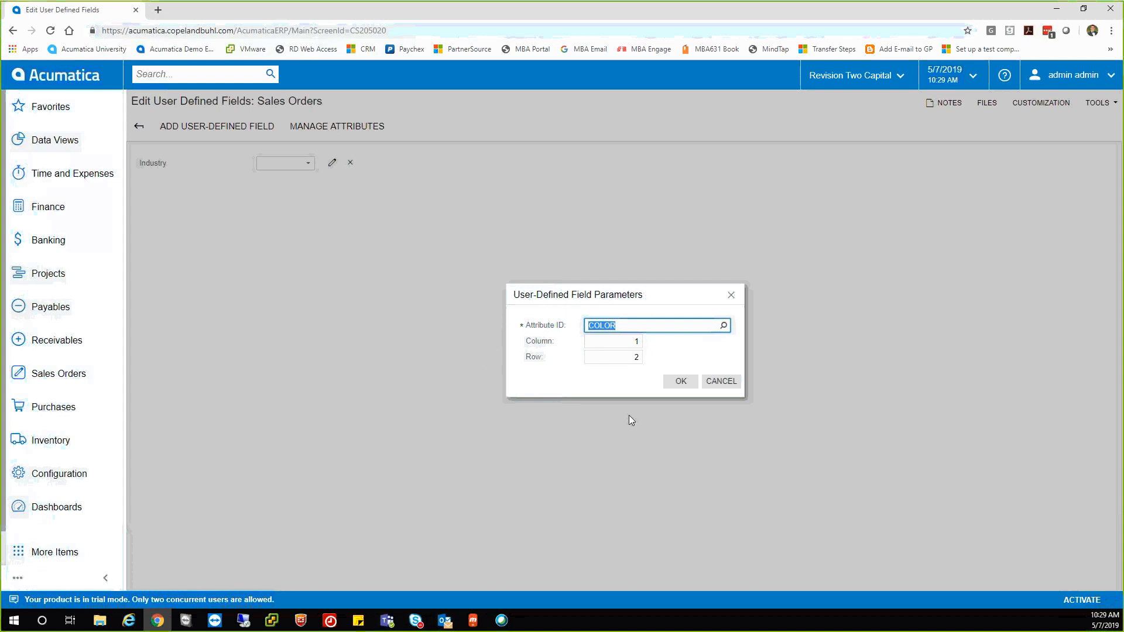
left_click(679, 382)
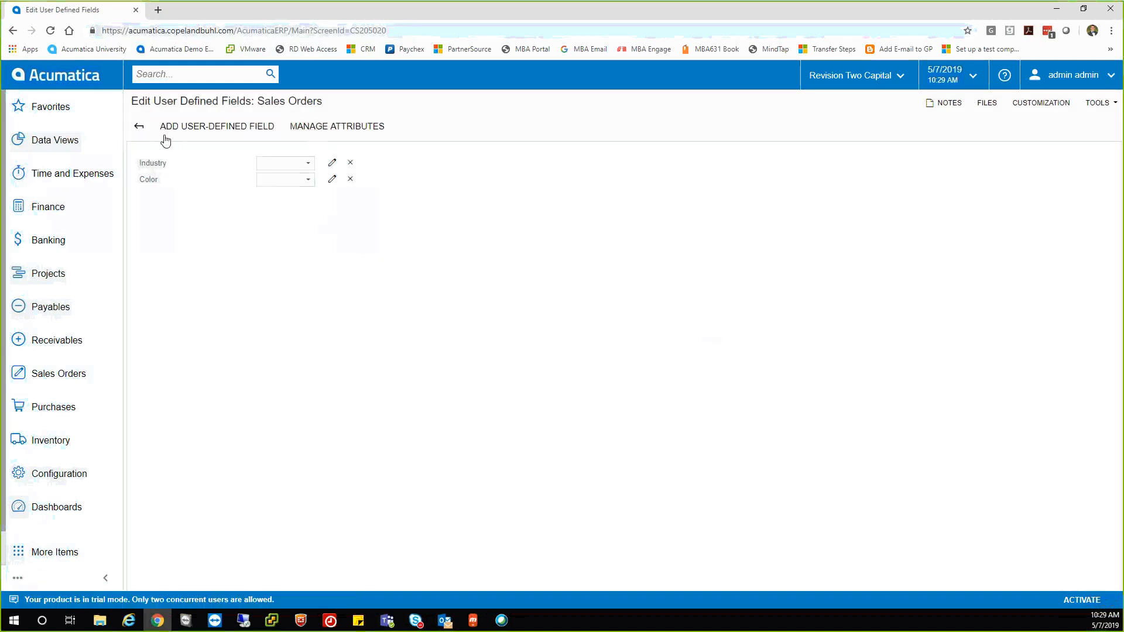
Back on a new sales order, check the Color field on the User-Defined Fields tab.
left_click(139, 131)
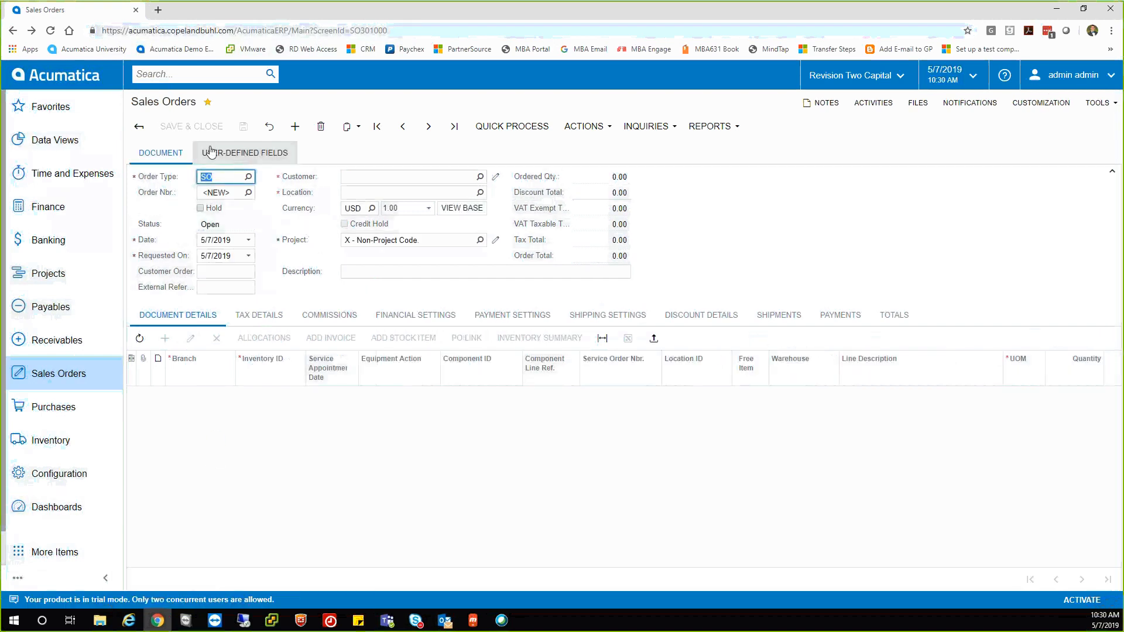
left_click(233, 153)
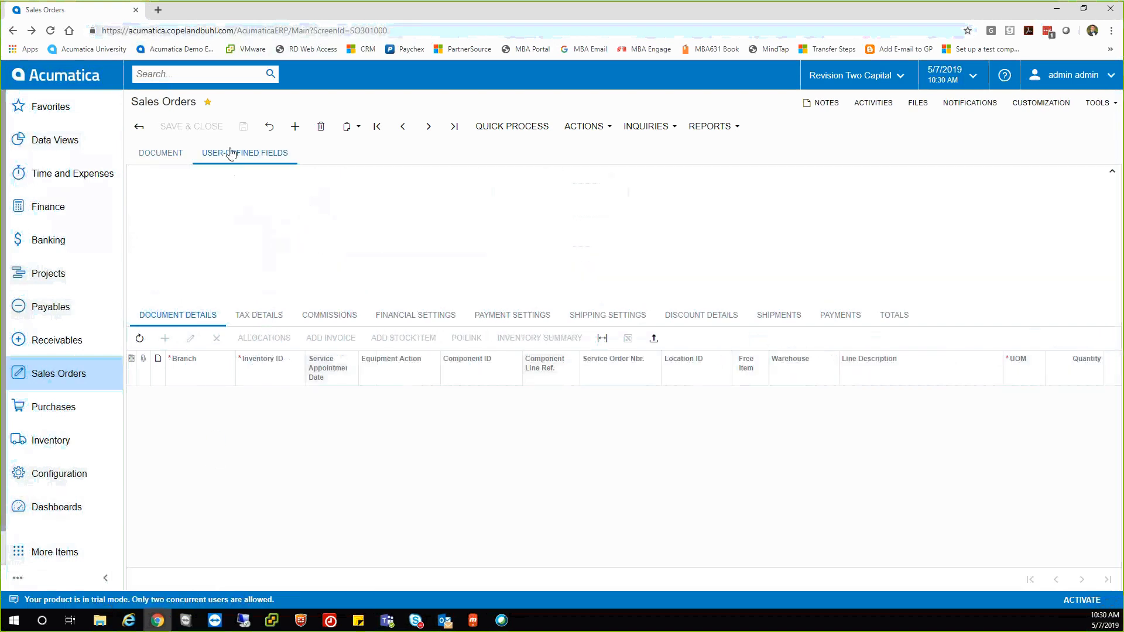
left_click(165, 162)
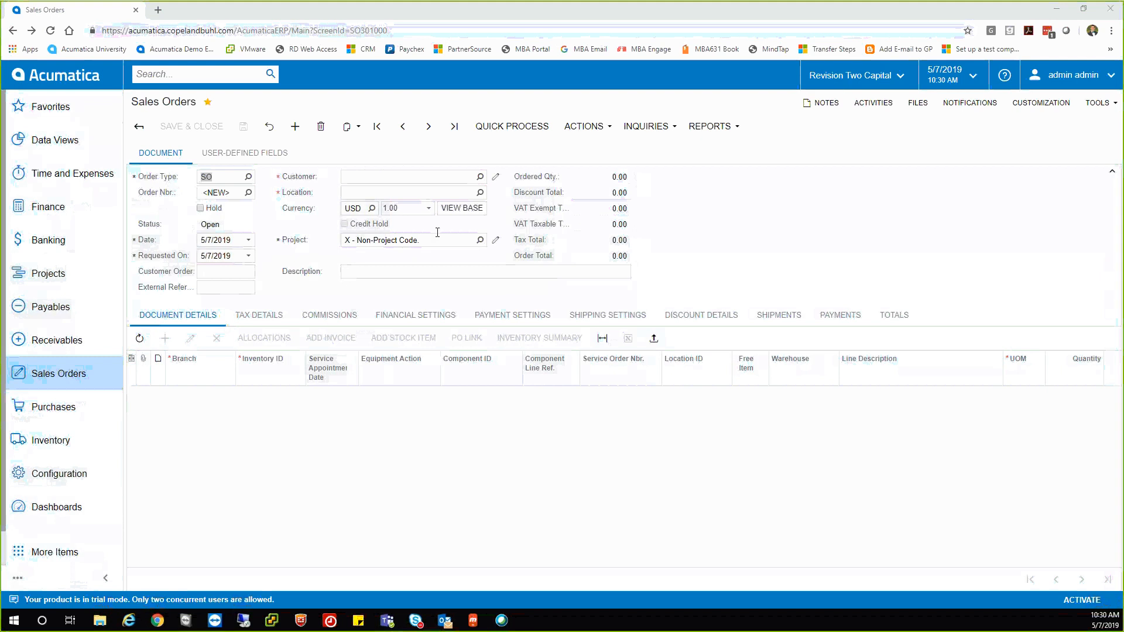
left_click(429, 175)
Set customer ABARTENDE and add an order line from branch PRODWHOLE.
type("usa")
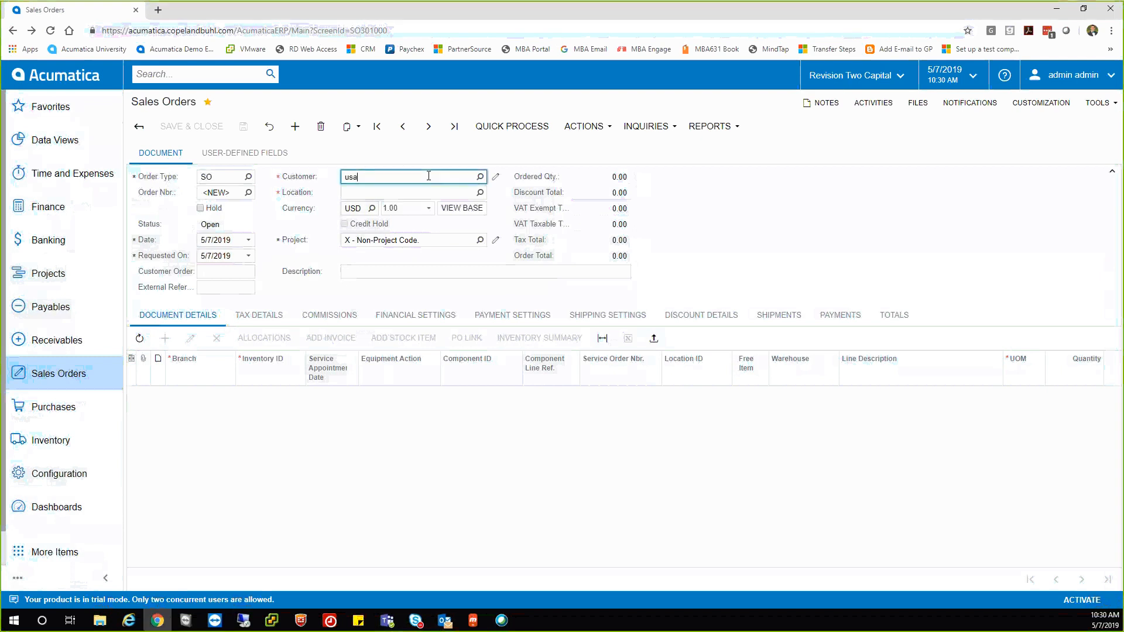
left_click(419, 192)
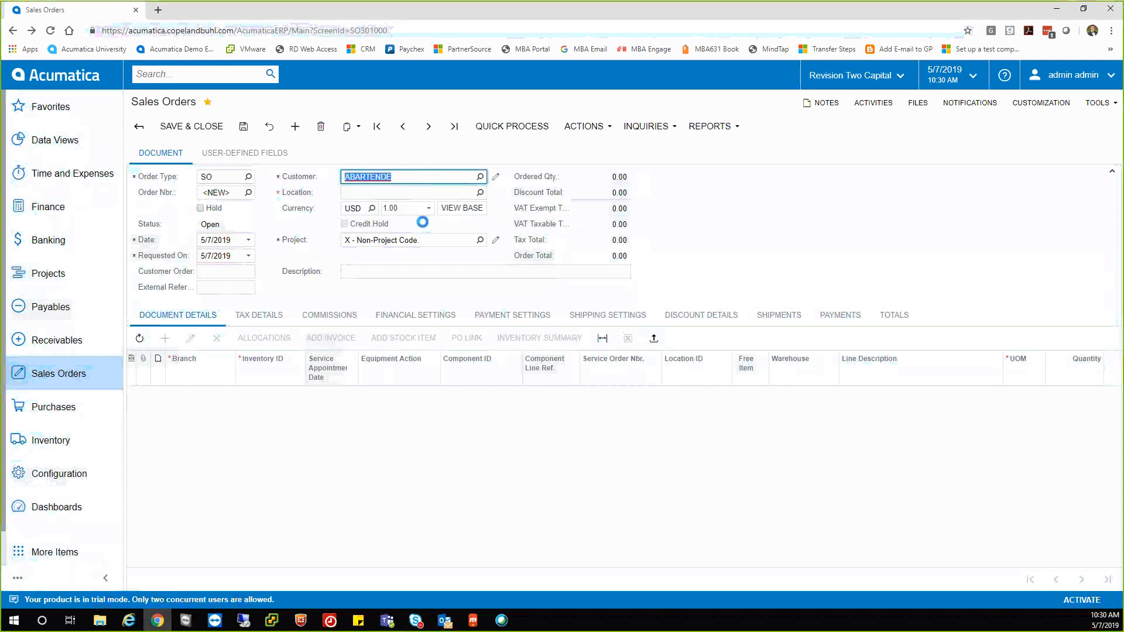
left_click(277, 404)
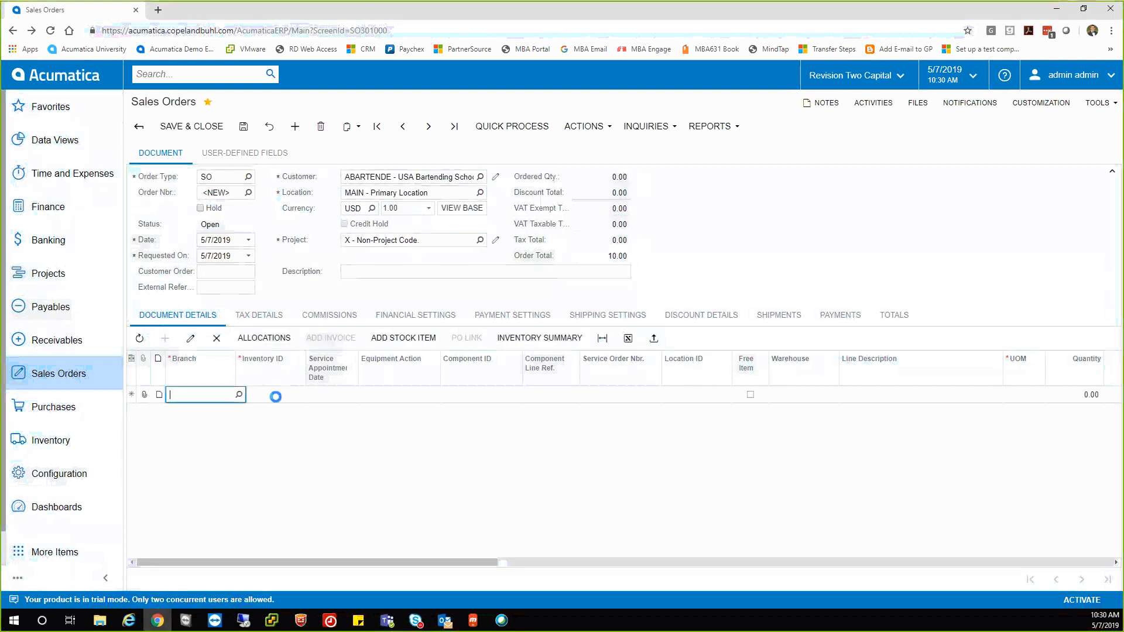
left_click(239, 395)
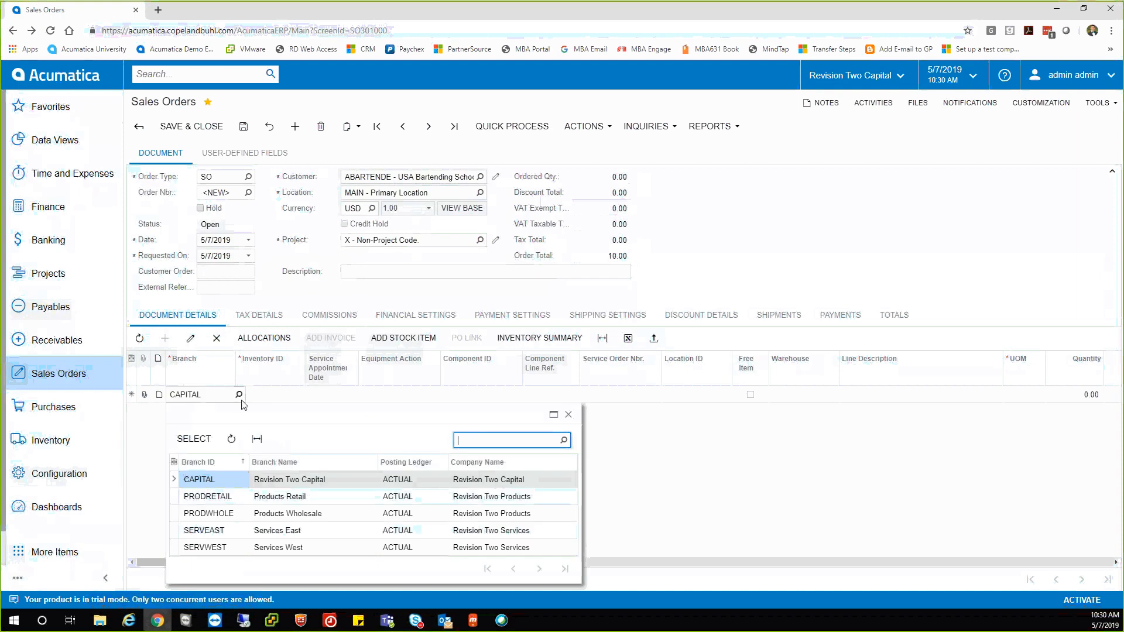
left_click(221, 514)
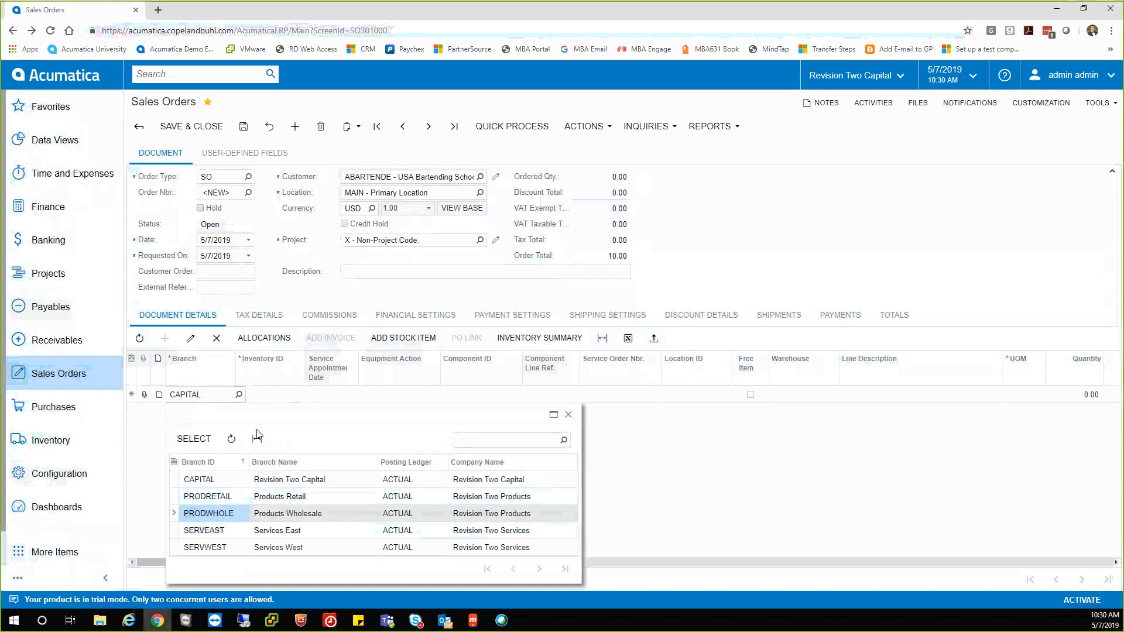
double_click(227, 515)
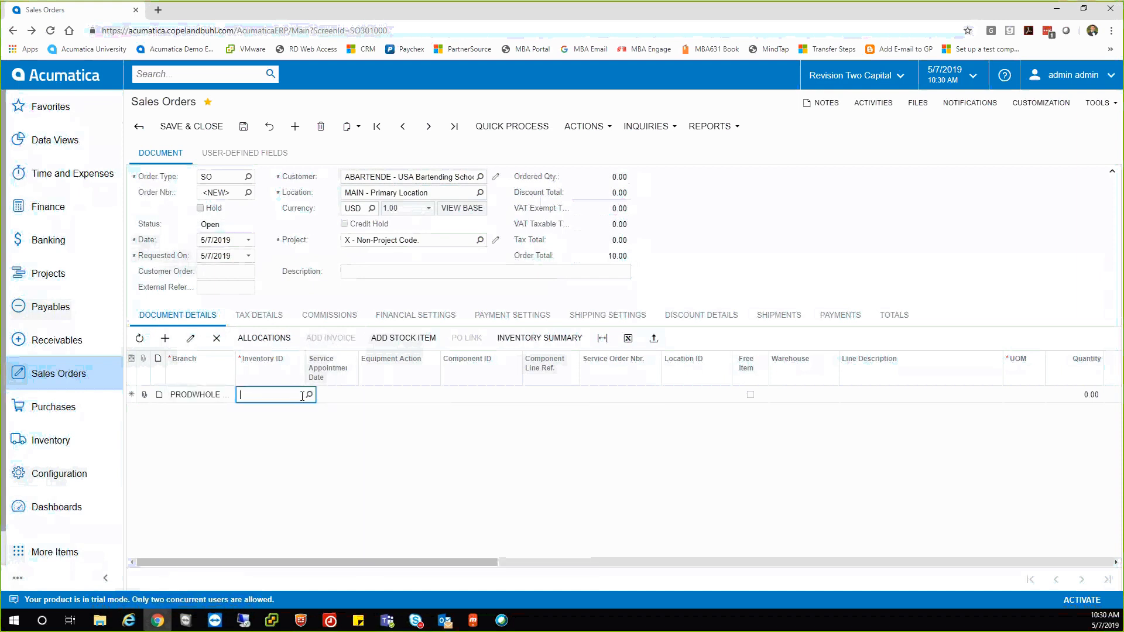
Put one Acer Laptop Computer (AACOMPUT01, quantity 1) on the line, totalling 510.00.
left_click(309, 394)
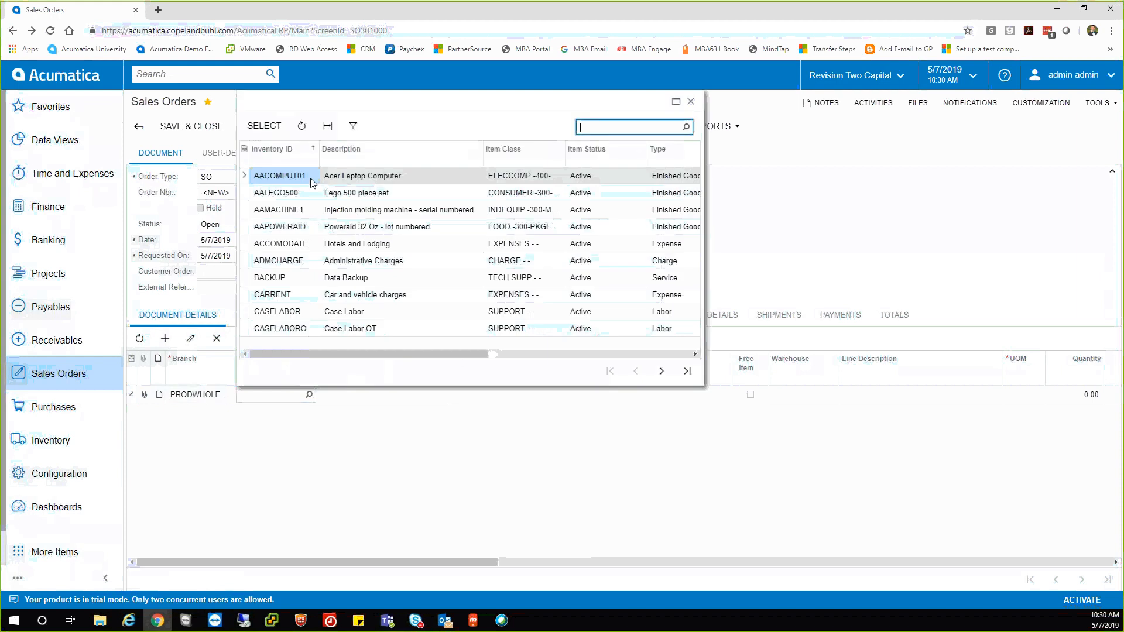
double_click(308, 177)
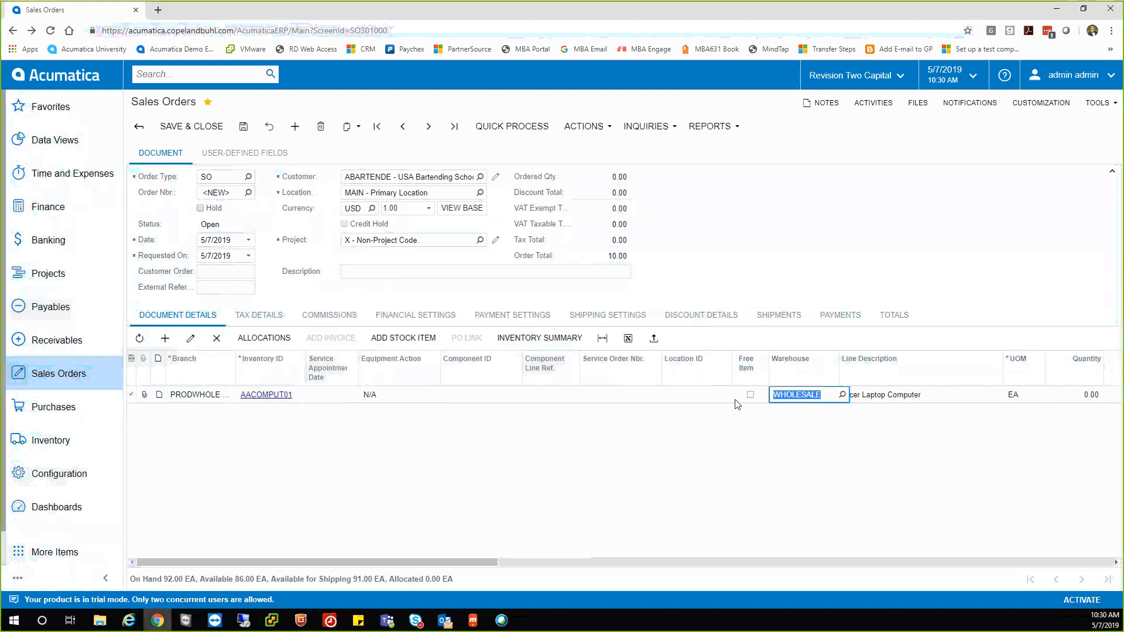
left_click_drag(486, 563, 665, 564)
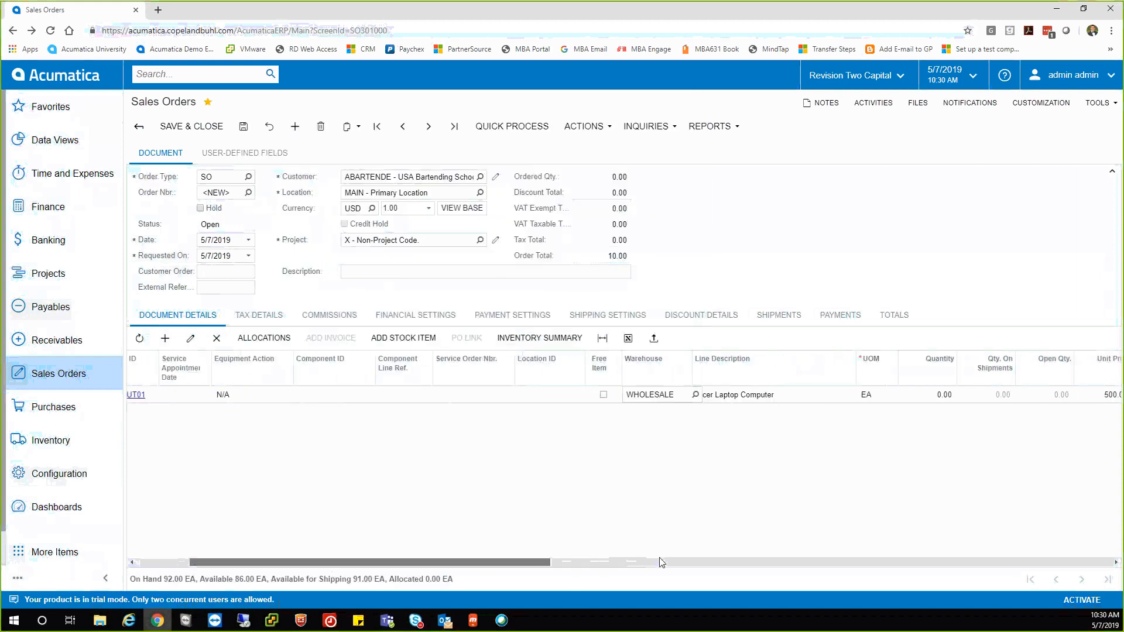
left_click(608, 395)
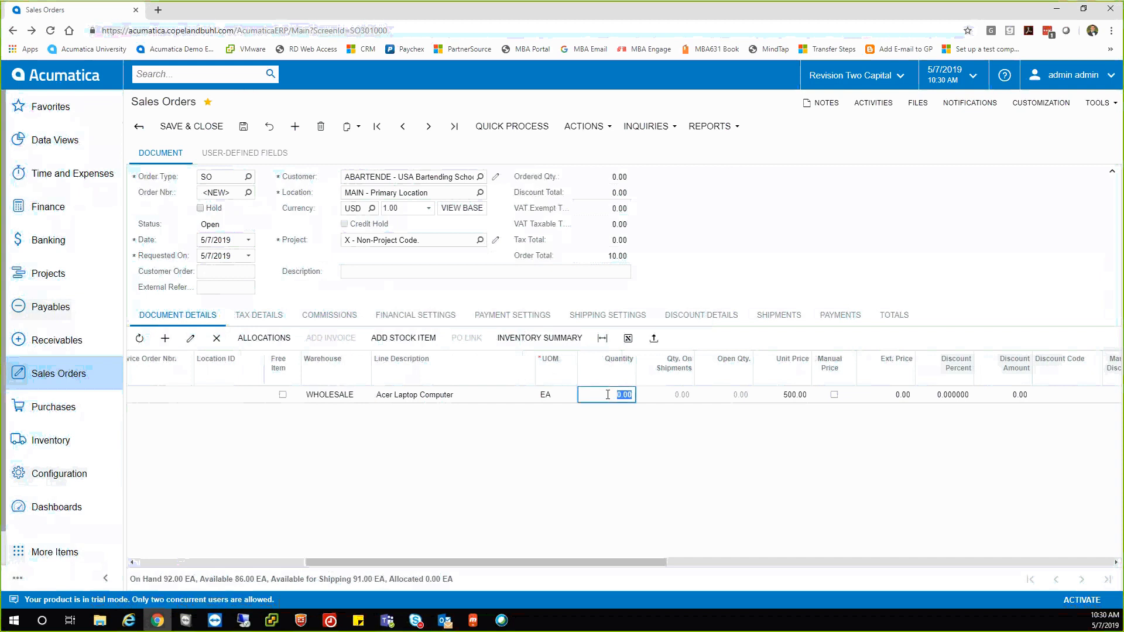
type("1")
key("Tab")
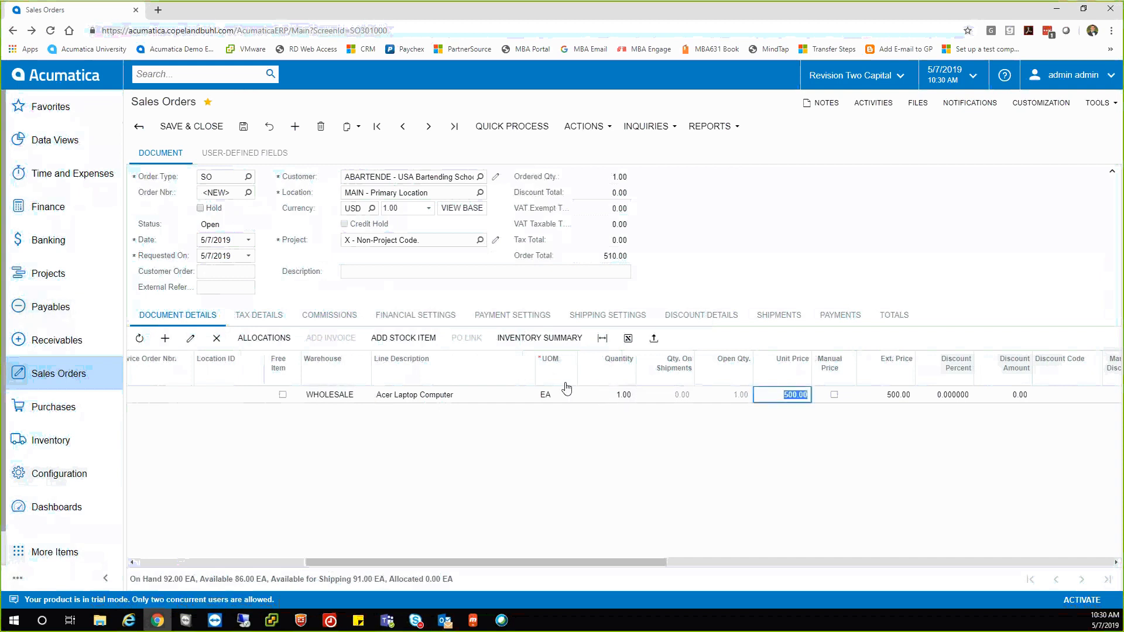
left_click(609, 317)
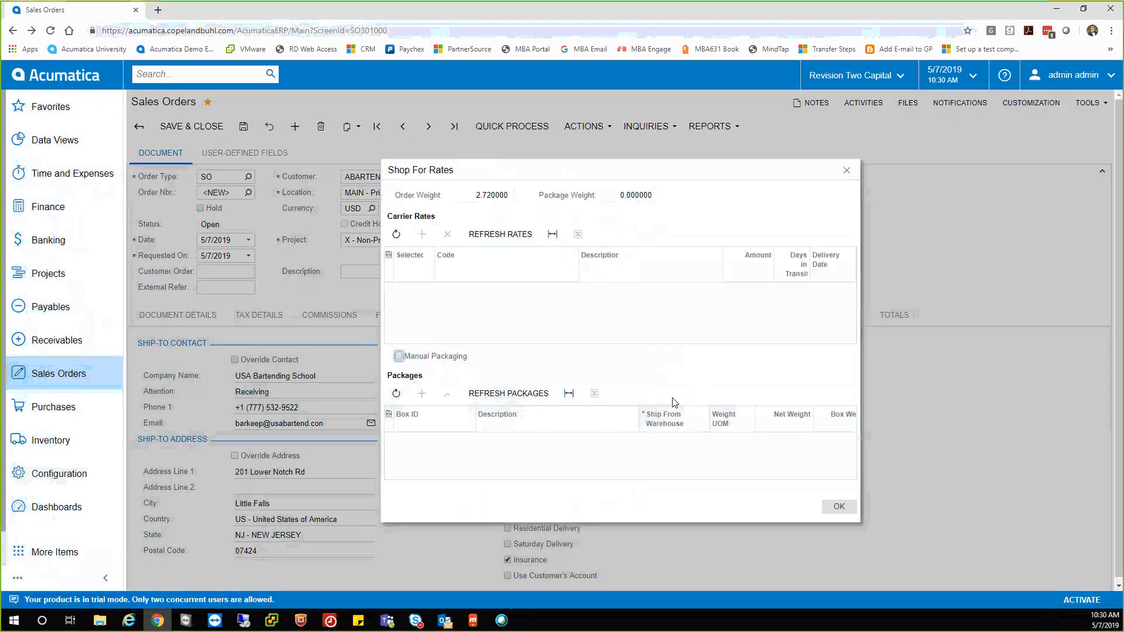
Choose the refreshed FEDEXGROUND rate, then check totals: freight 26.24, order total 526.24.
left_click(499, 232)
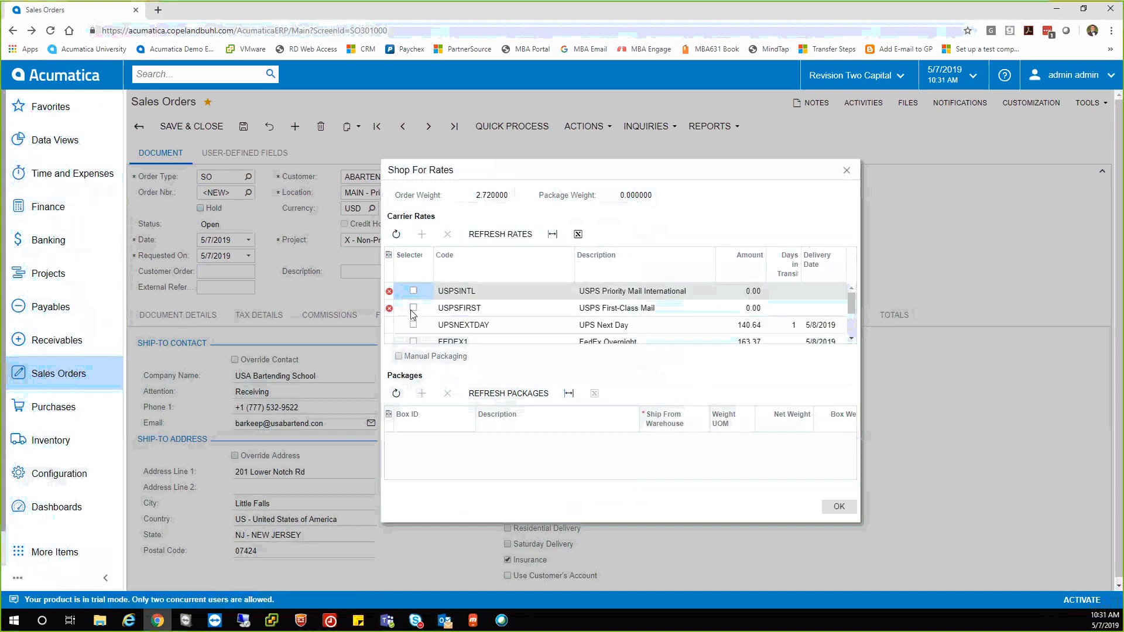
scroll(422, 320, "down", 3)
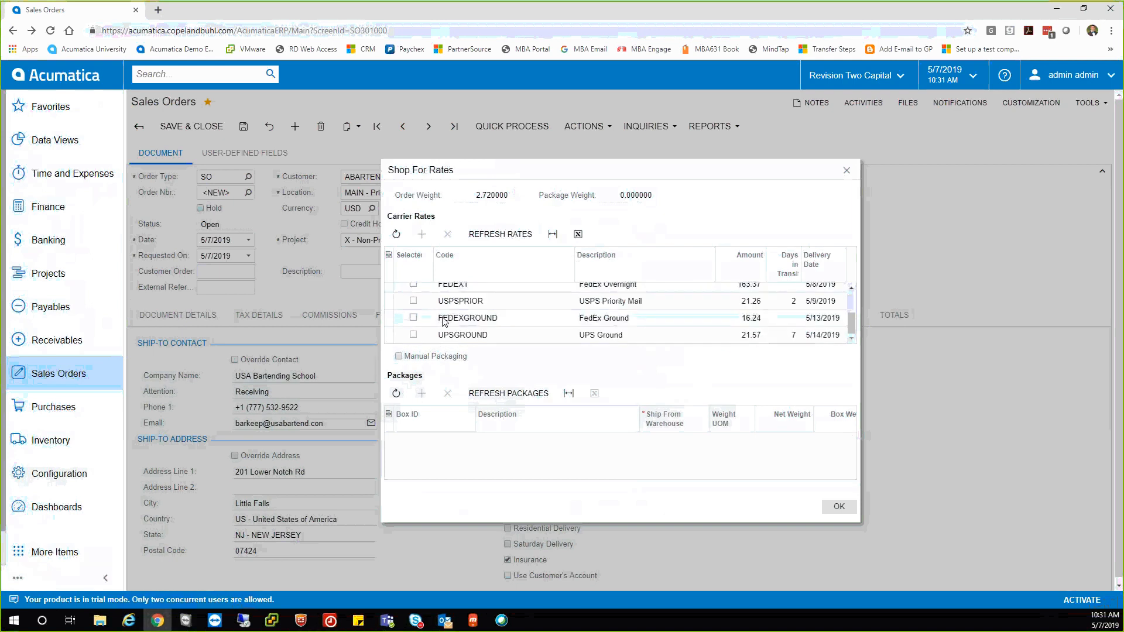
left_click(413, 318)
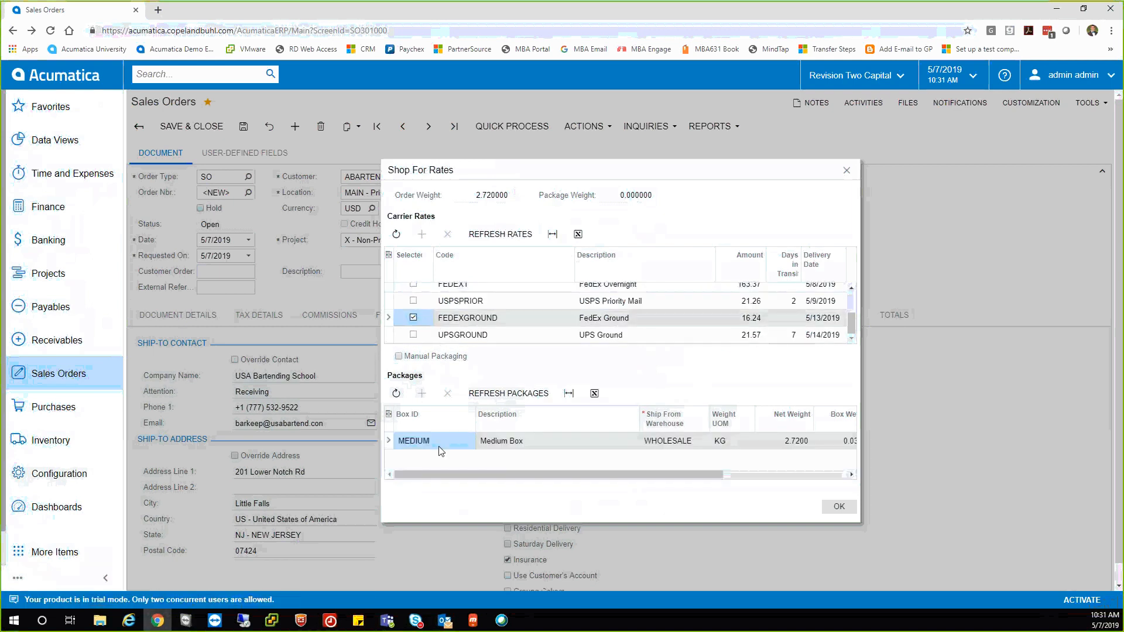
left_click(834, 508)
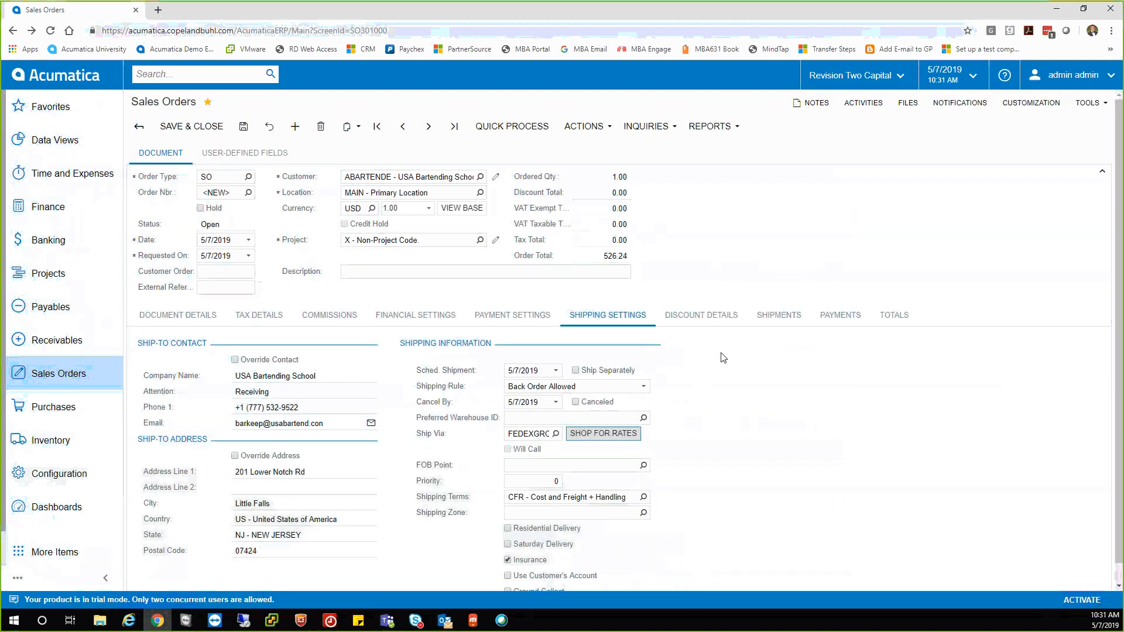
left_click(890, 314)
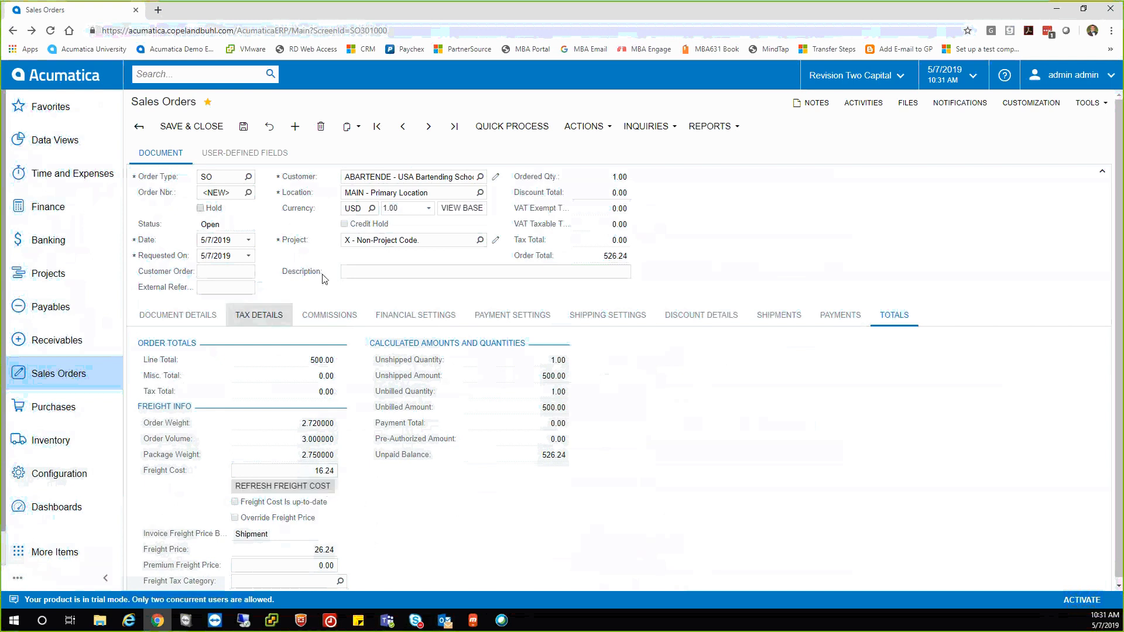
left_click(601, 124)
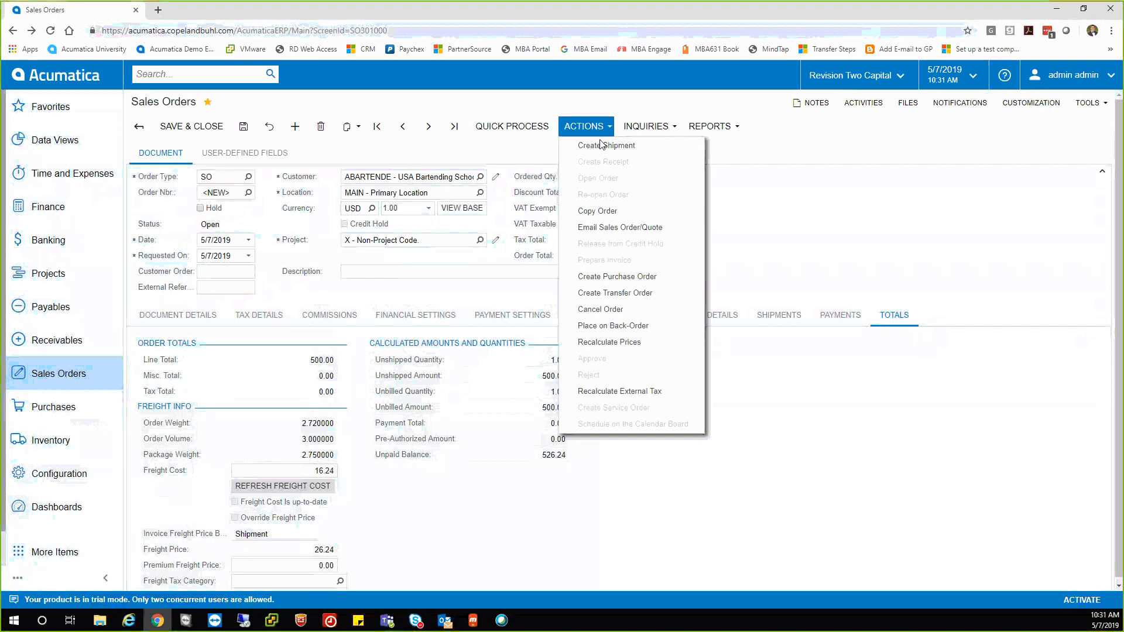
Create a WHOLESALE-warehouse shipment for the single Acer laptop and mark it Confirmed.
left_click(600, 143)
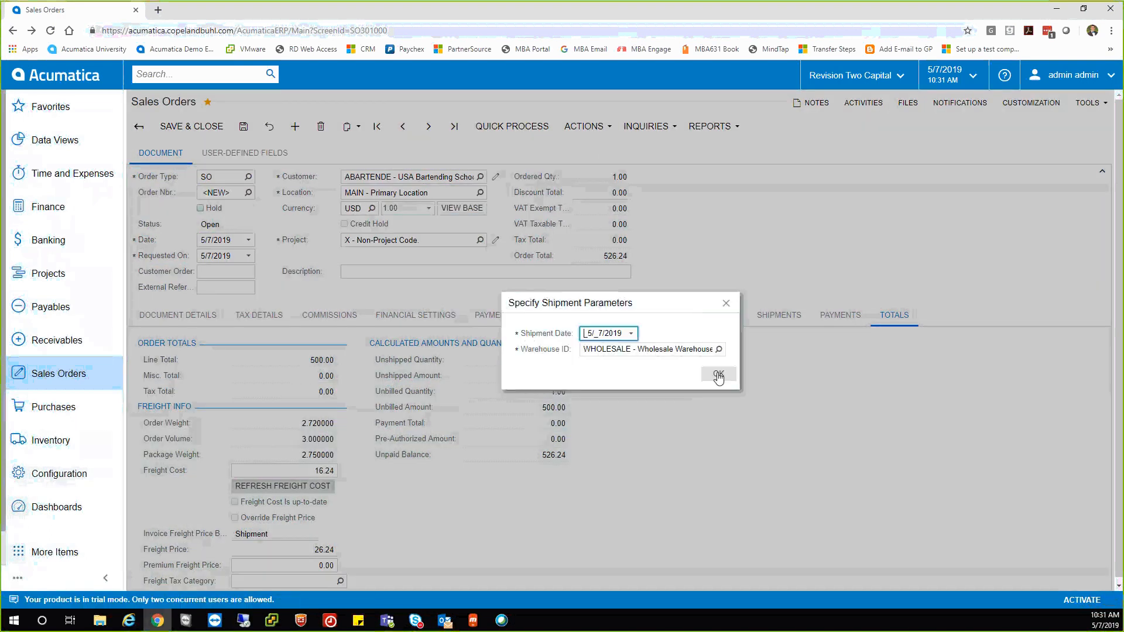
left_click(718, 376)
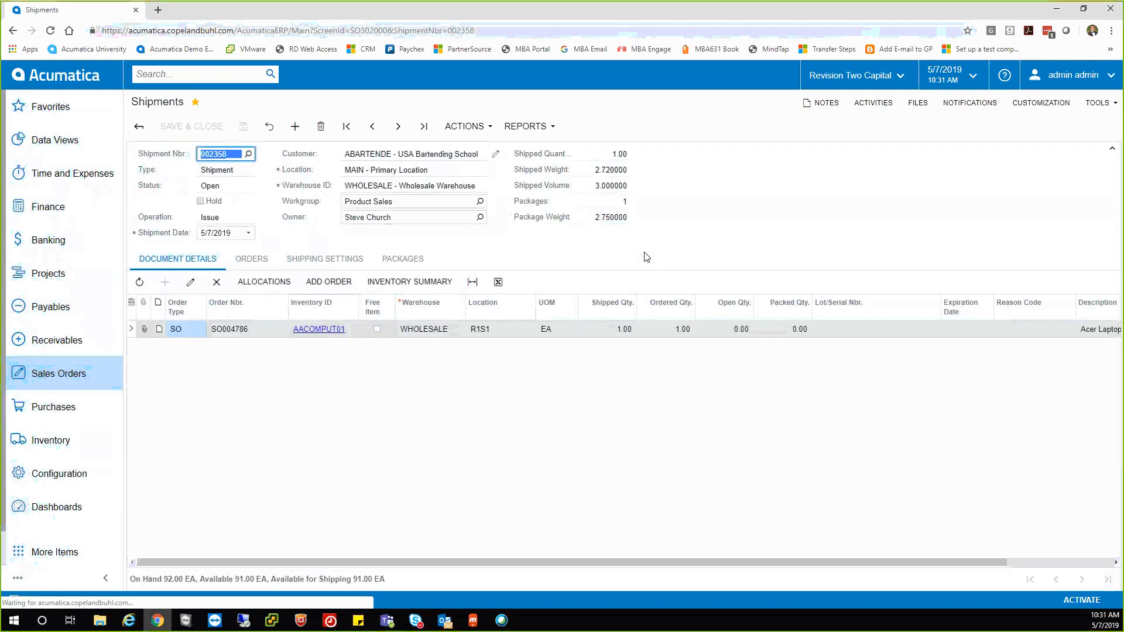
left_click(477, 127)
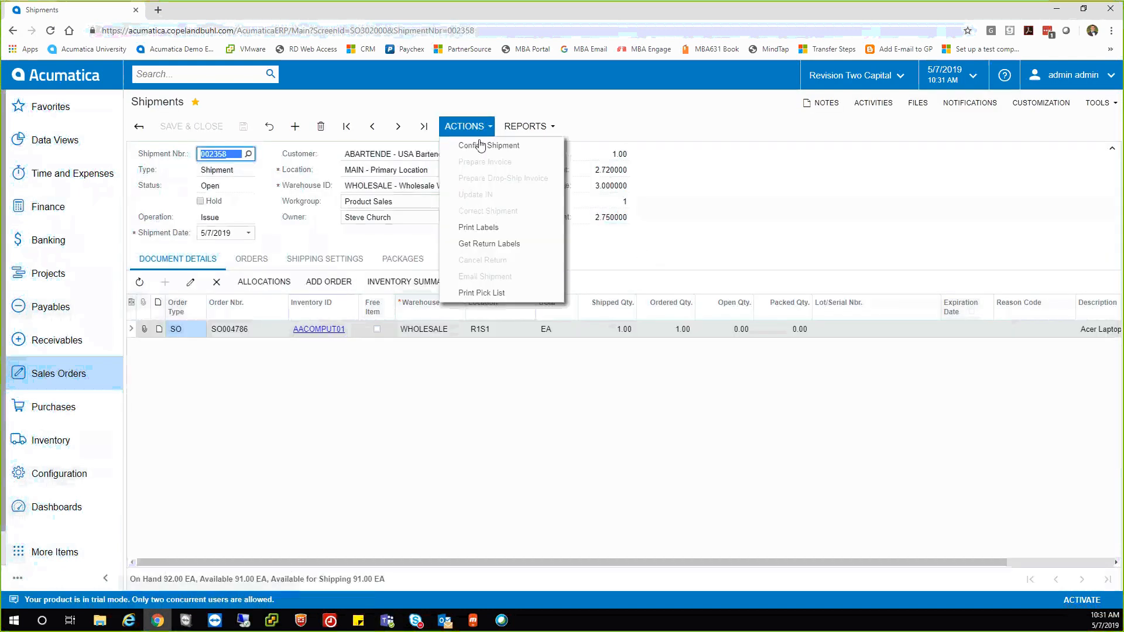
left_click(479, 147)
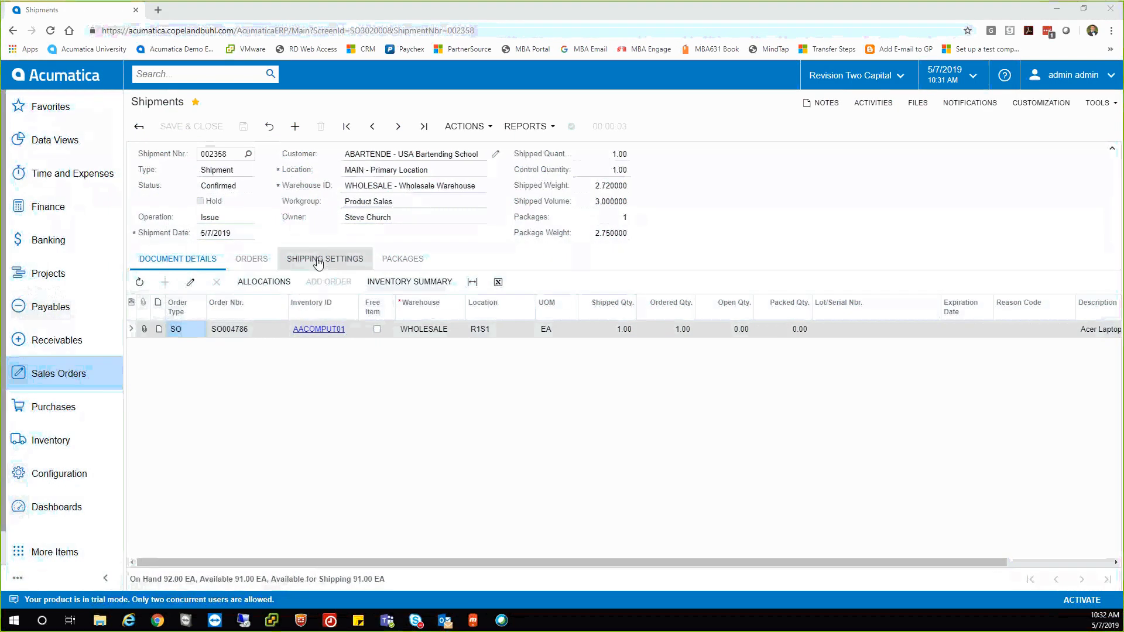
Open the MEDIUM package's attached FedEx Ground Label PNG, review it, then close it.
left_click(392, 261)
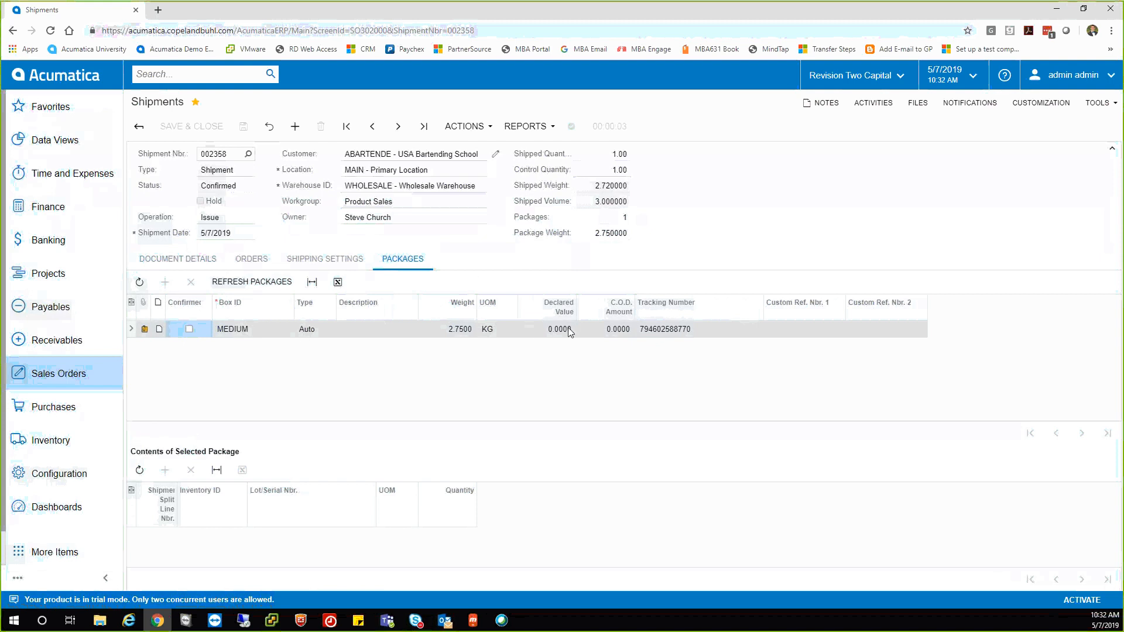
left_click(144, 330)
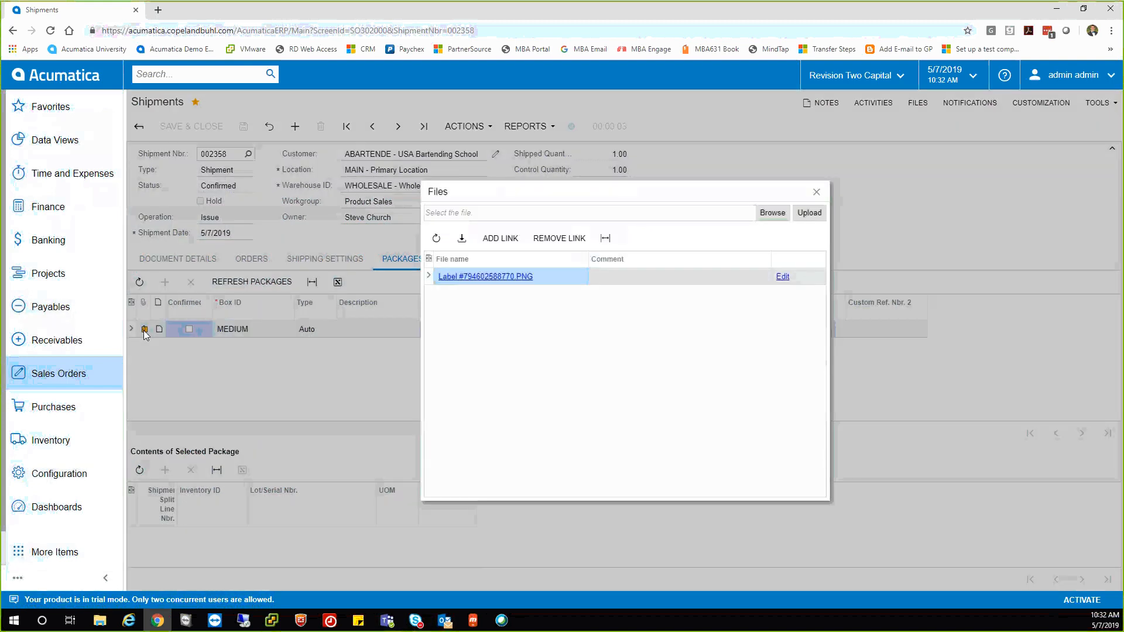
left_click(482, 280)
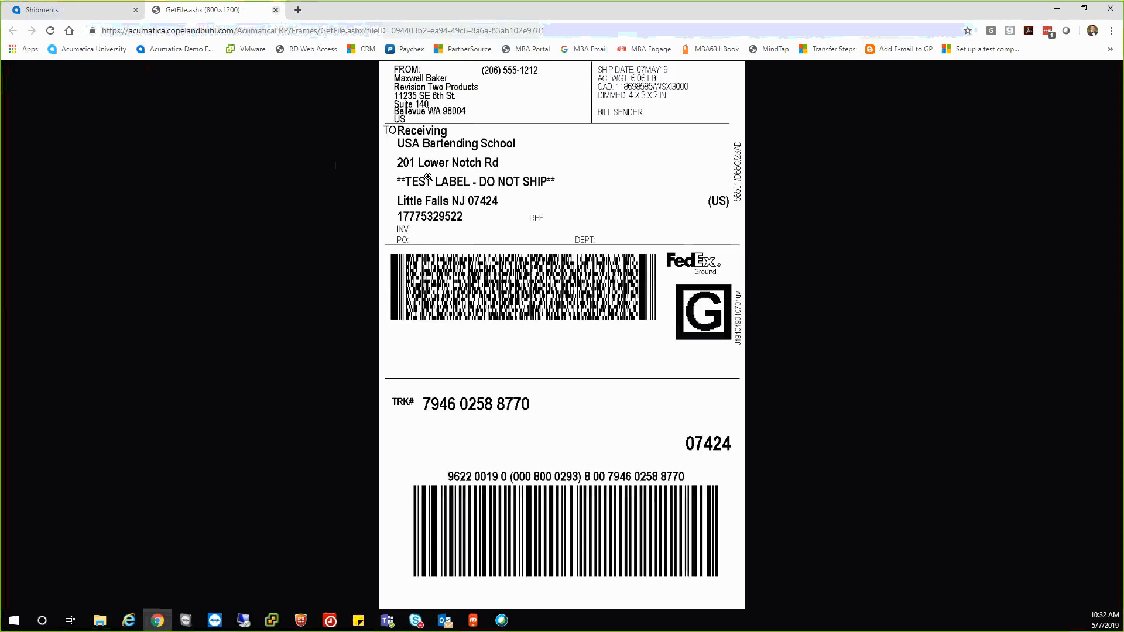
left_click(276, 10)
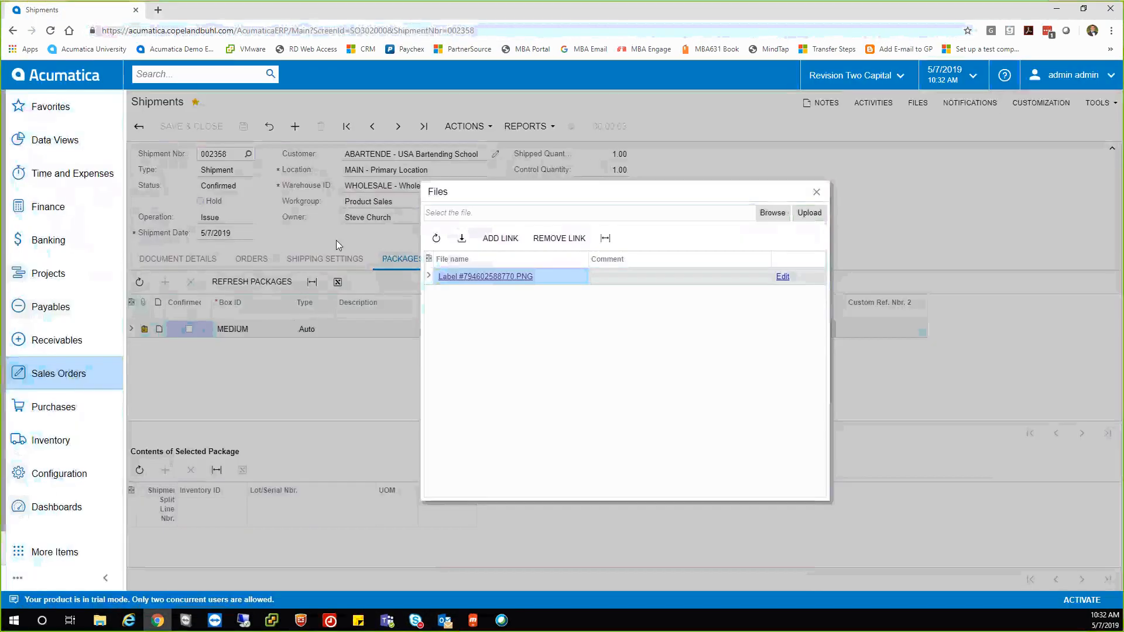
left_click(817, 192)
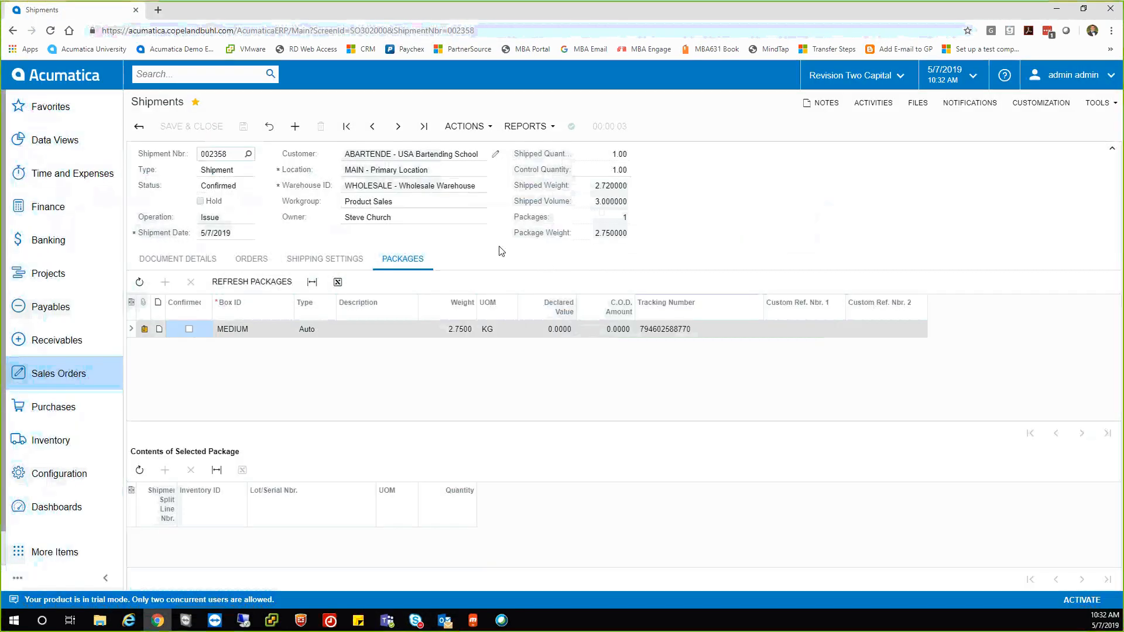
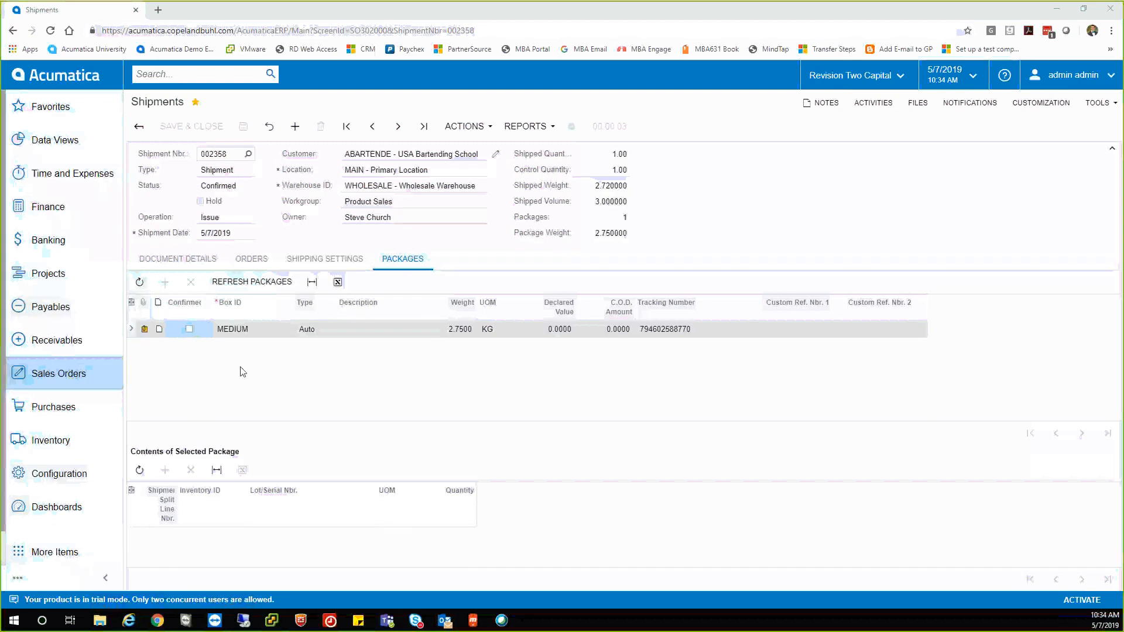
Search for 'audi', list the two audi-r8-disintegration.jpg file matches, then open the Inventory menu.
left_click(192, 74)
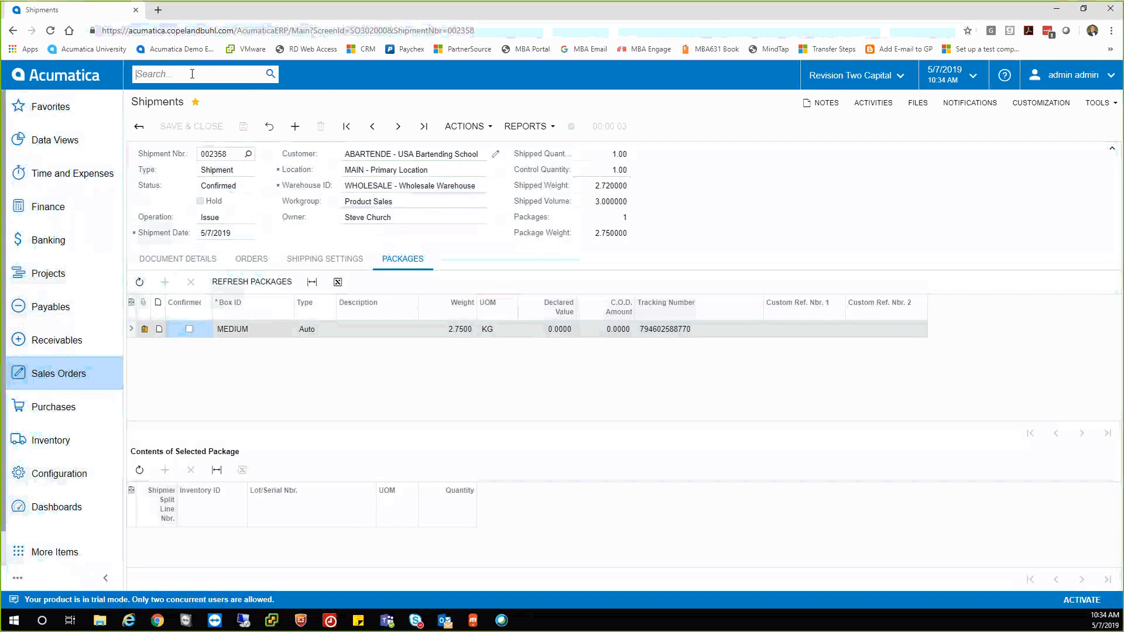
type("audi")
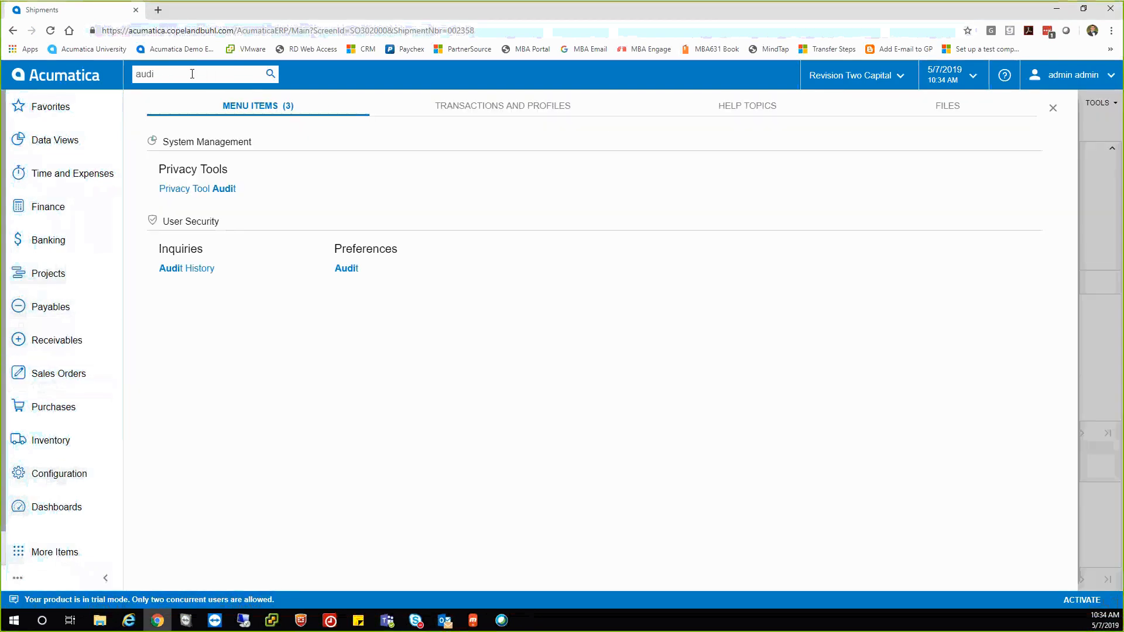
left_click(937, 115)
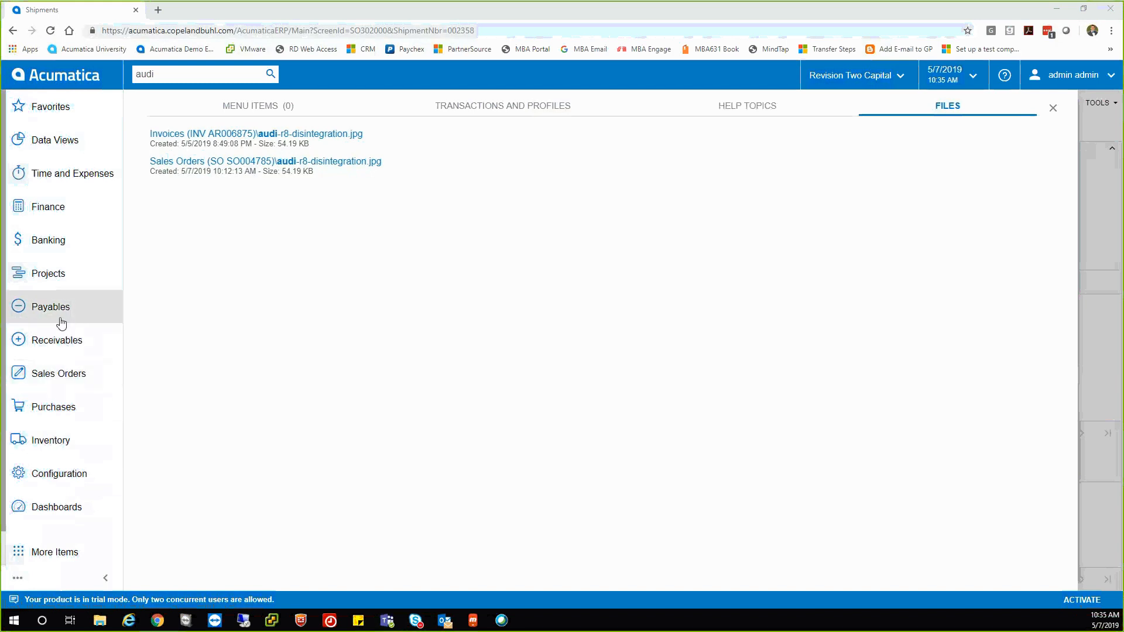
left_click(51, 439)
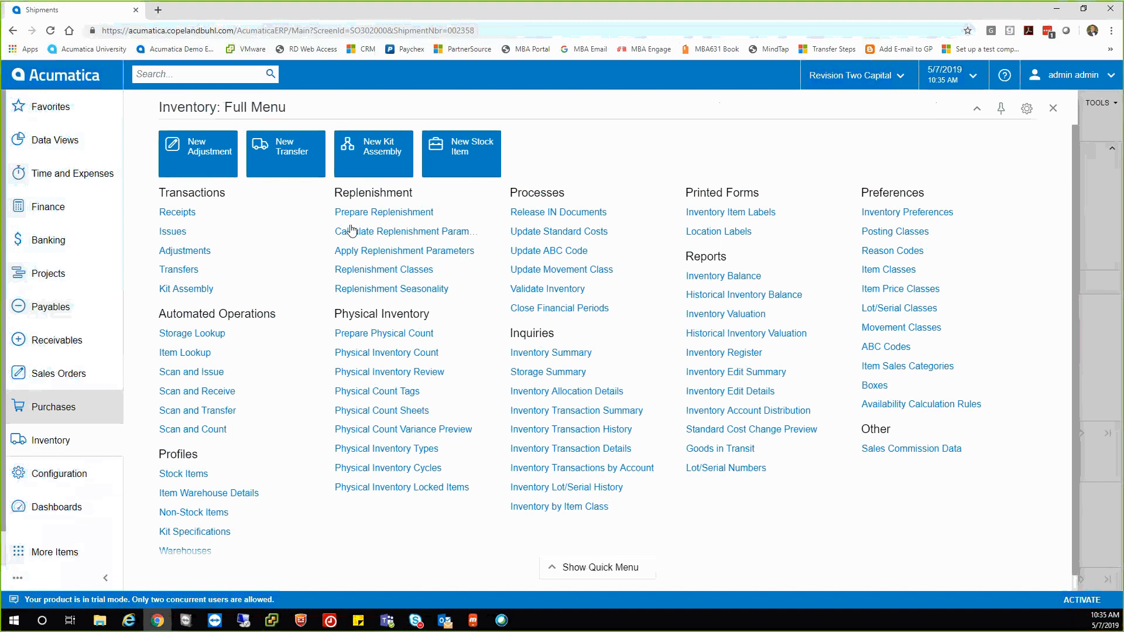
Process replenishment of AACOMPUT01 at WHOLESALE across all product managers, then open Purchases.
left_click(375, 215)
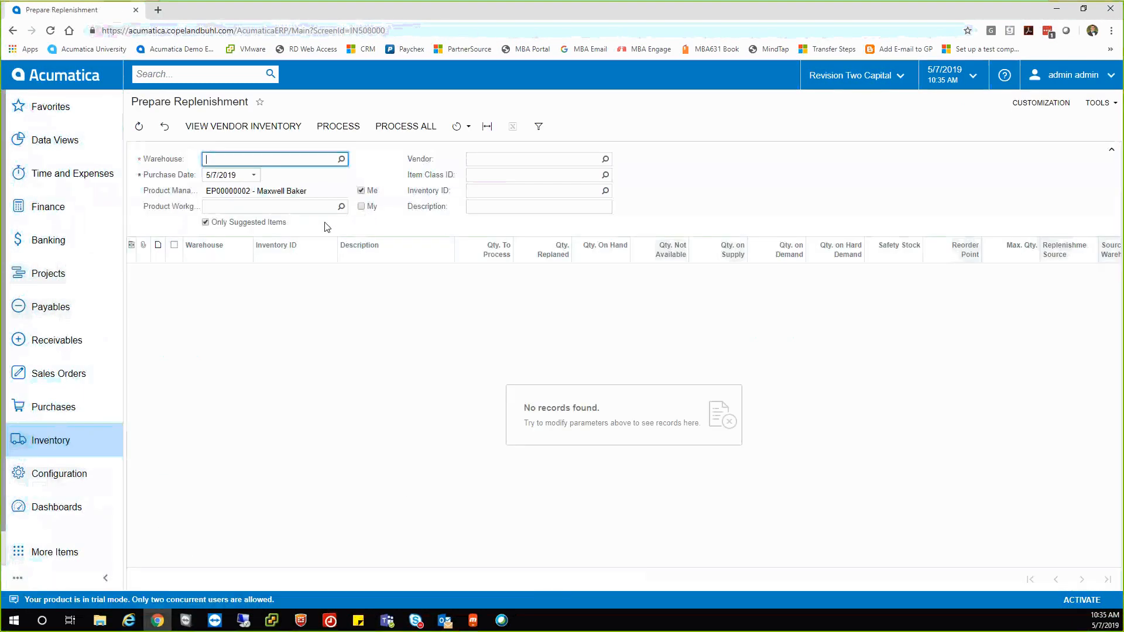
left_click(342, 160)
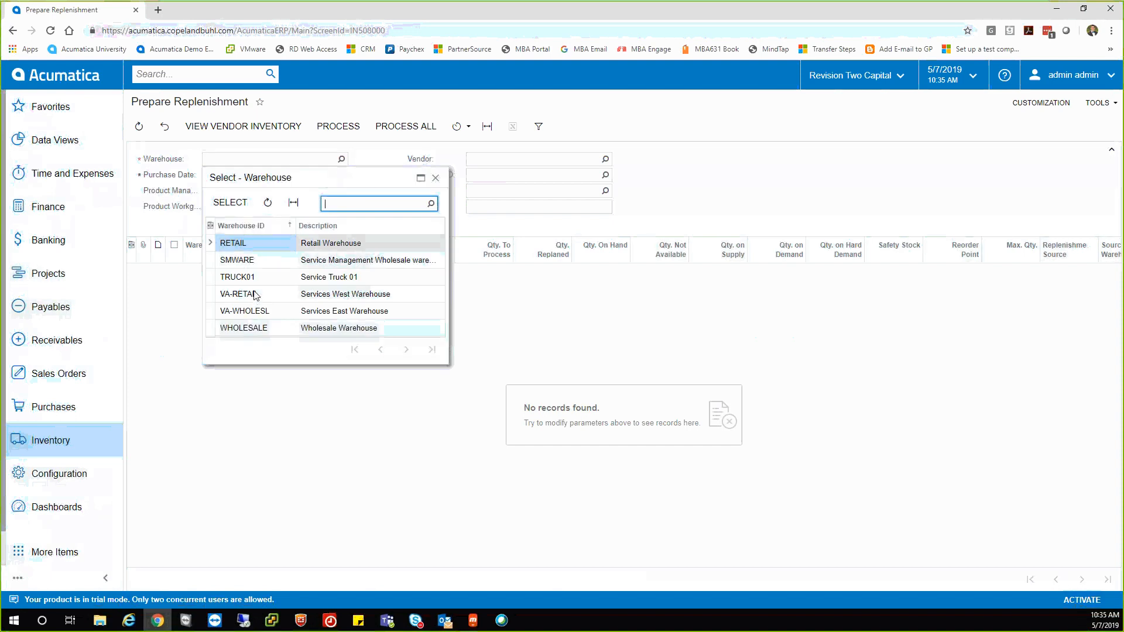
double_click(261, 329)
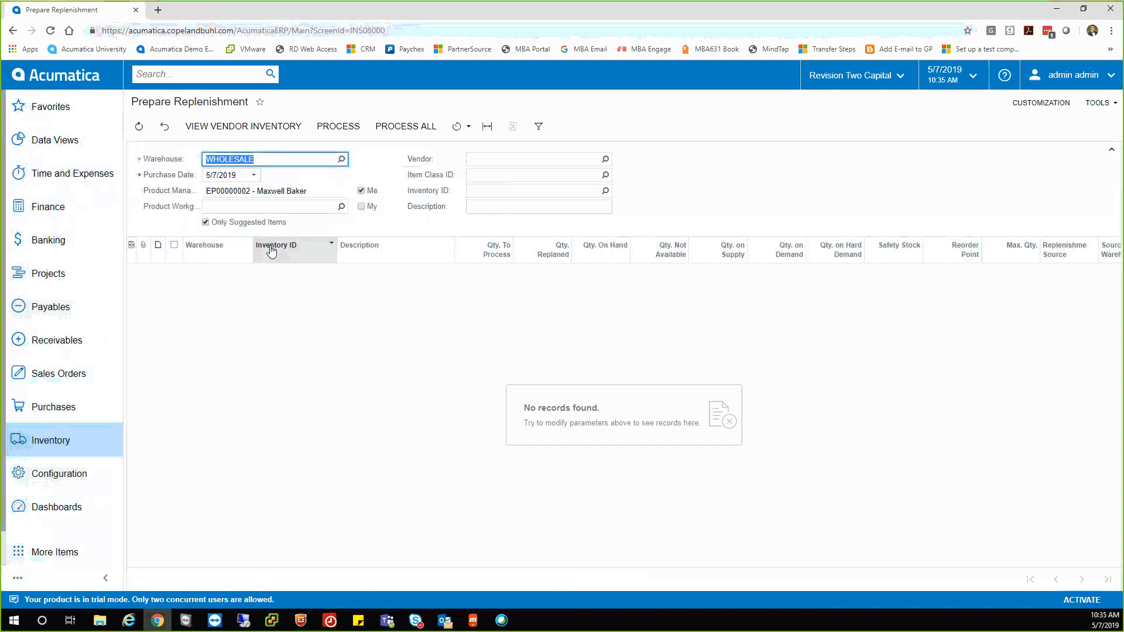
left_click(361, 191)
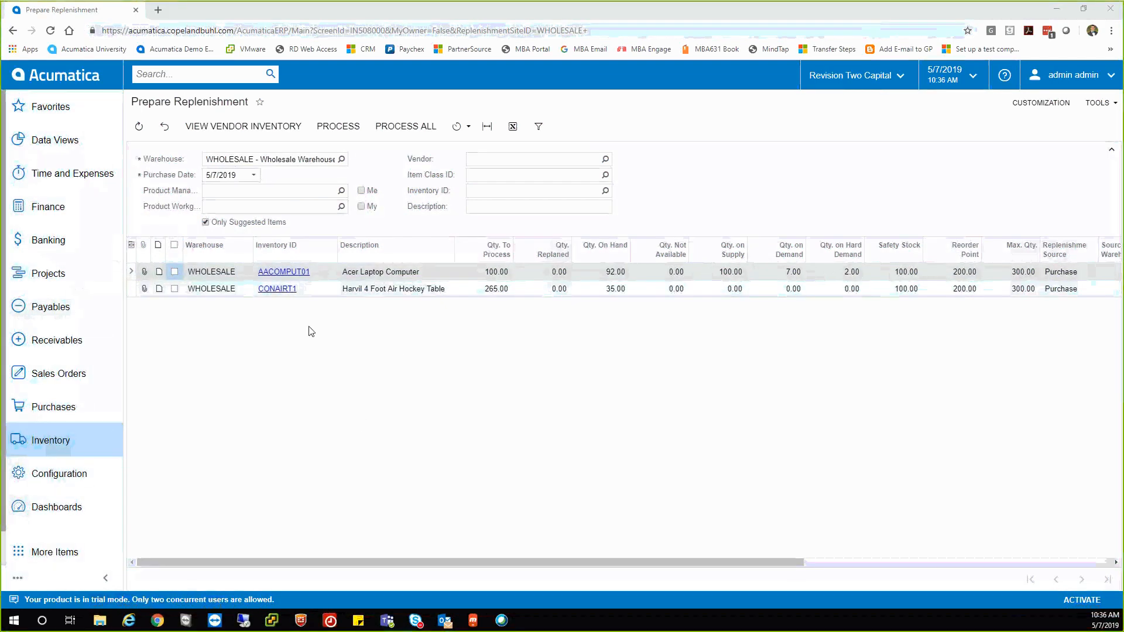
left_click(174, 272)
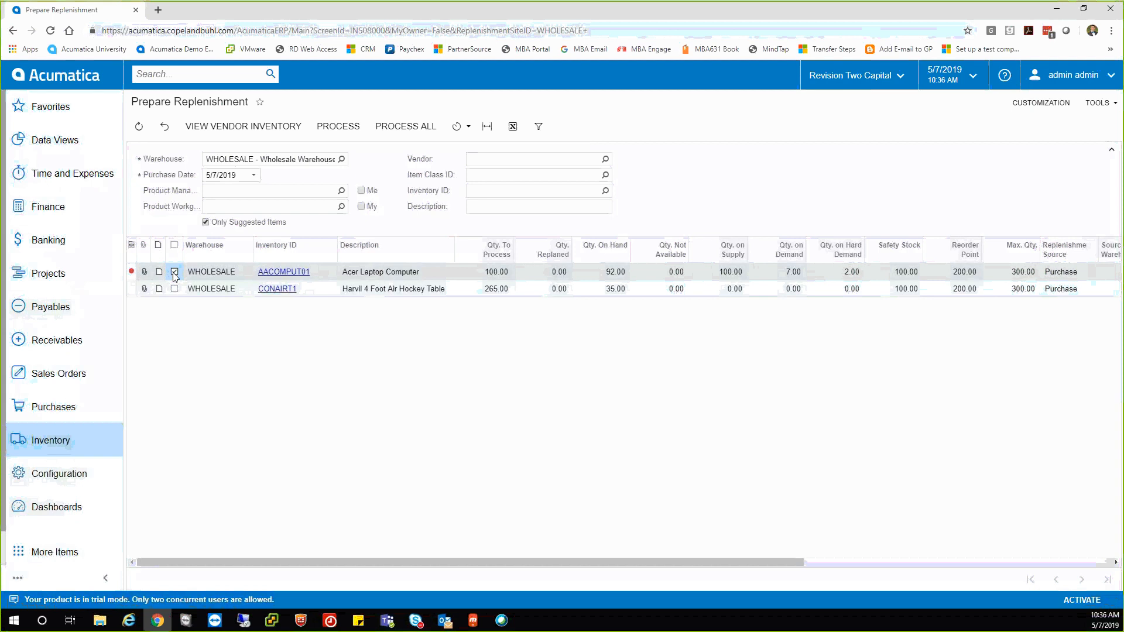
left_click(328, 128)
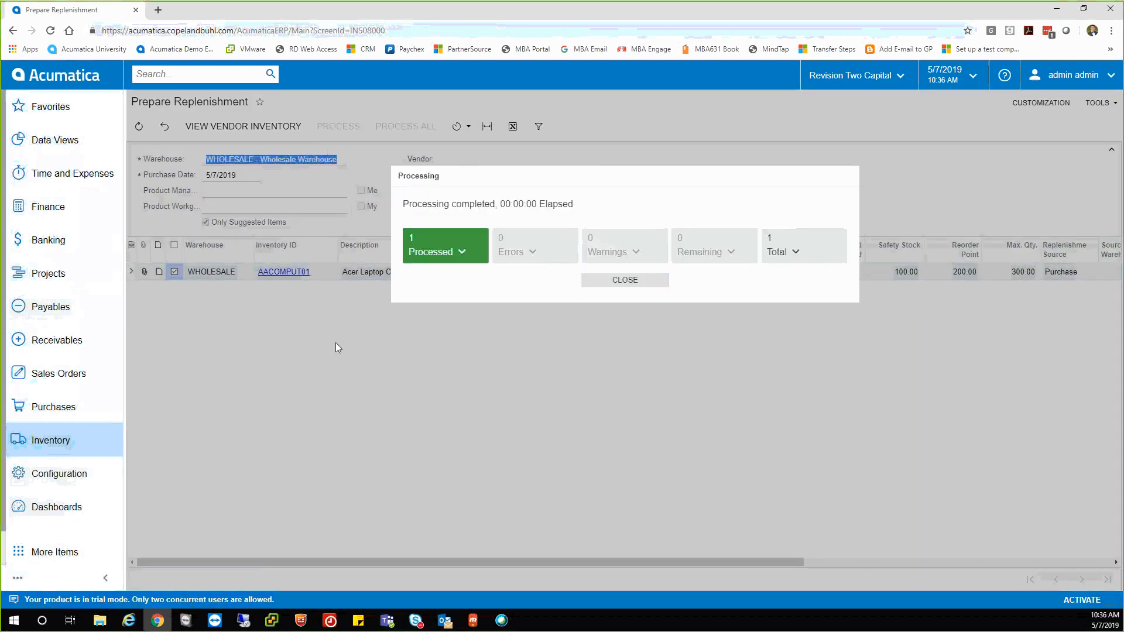
left_click(602, 284)
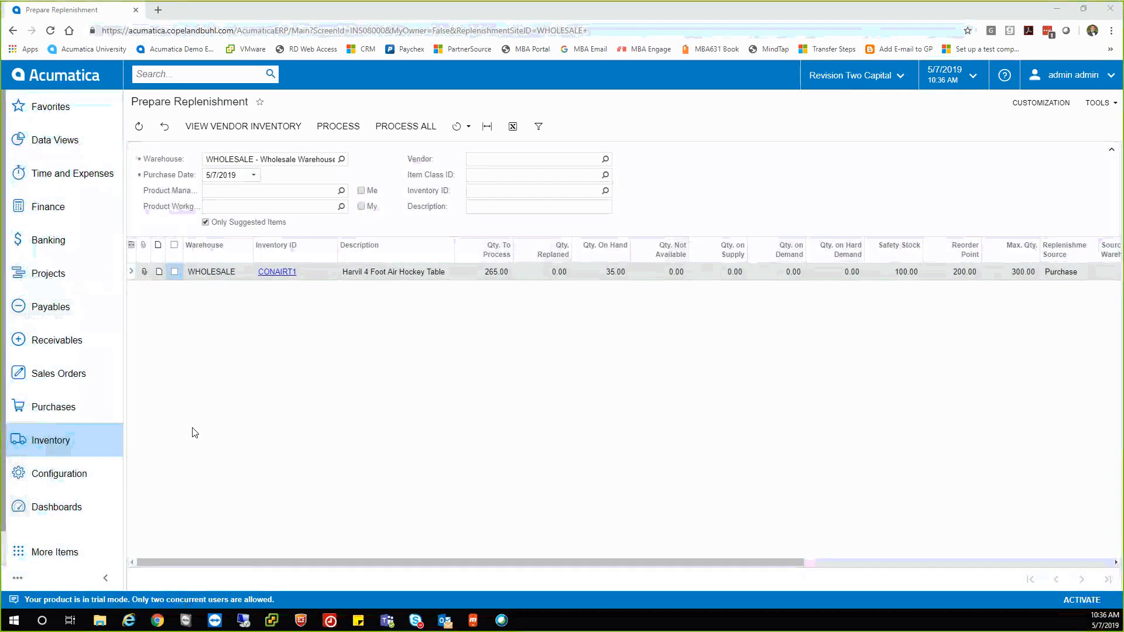
left_click(54, 407)
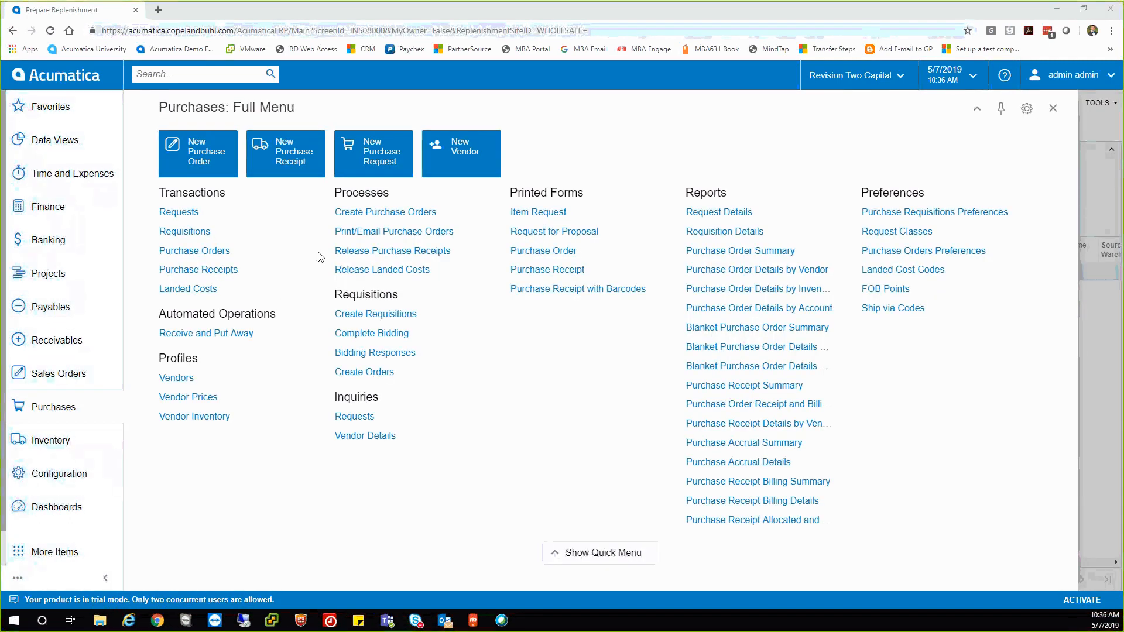
Create a purchase order from the 100-unit AACOMPUT01 replenishment line.
left_click(358, 214)
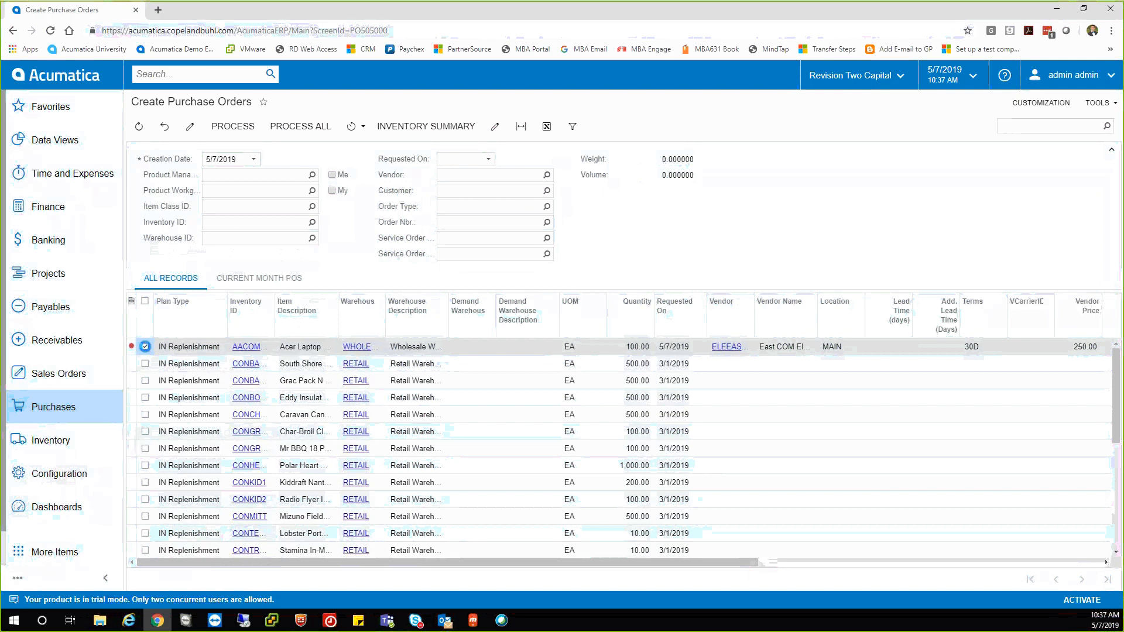
left_click(146, 347)
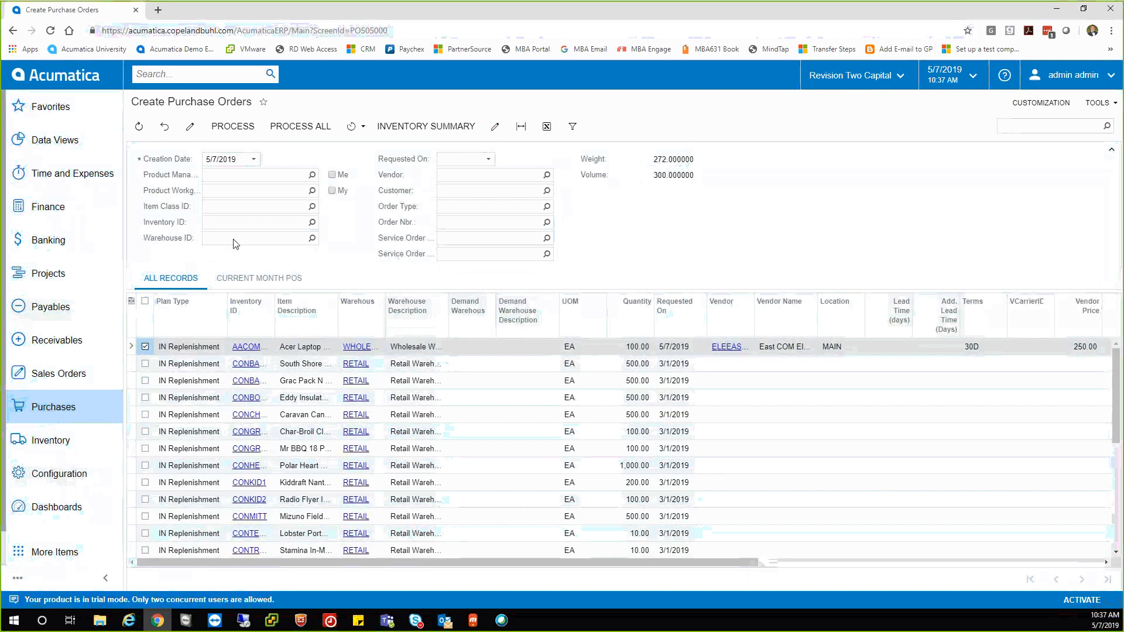
left_click(232, 127)
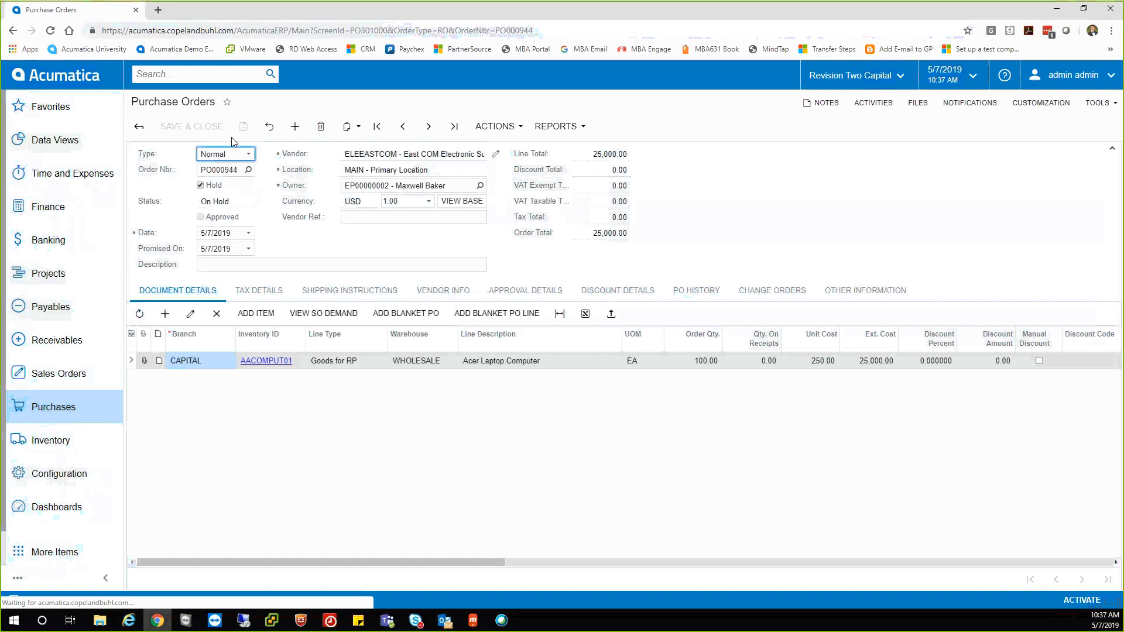
Release PO000944 from hold and approve it from the Actions list.
left_click(201, 185)
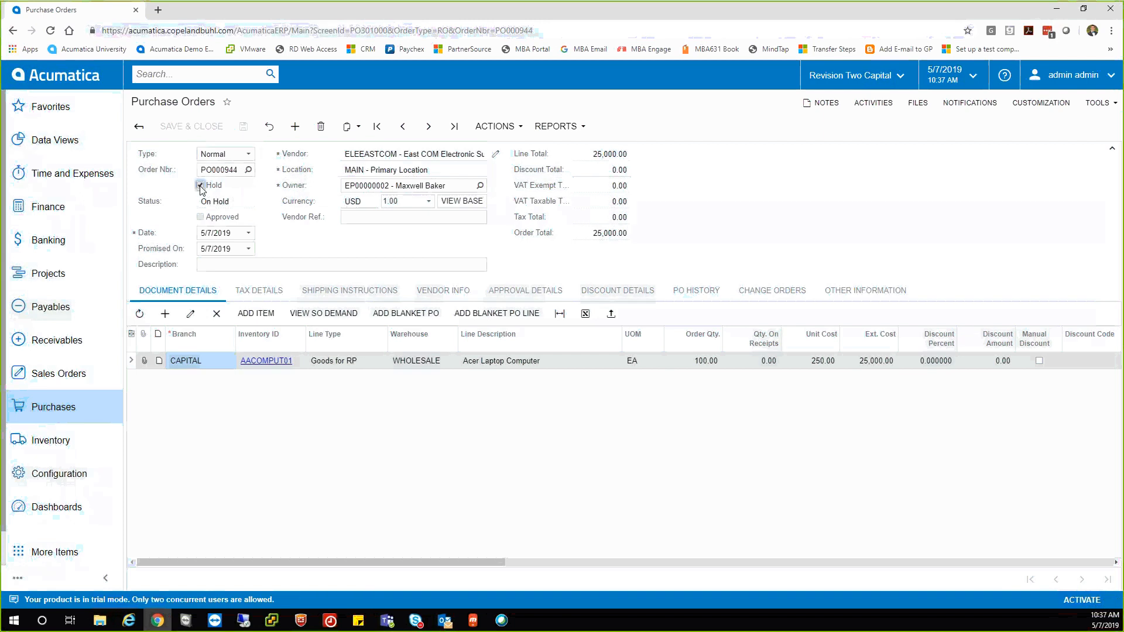
left_click(200, 185)
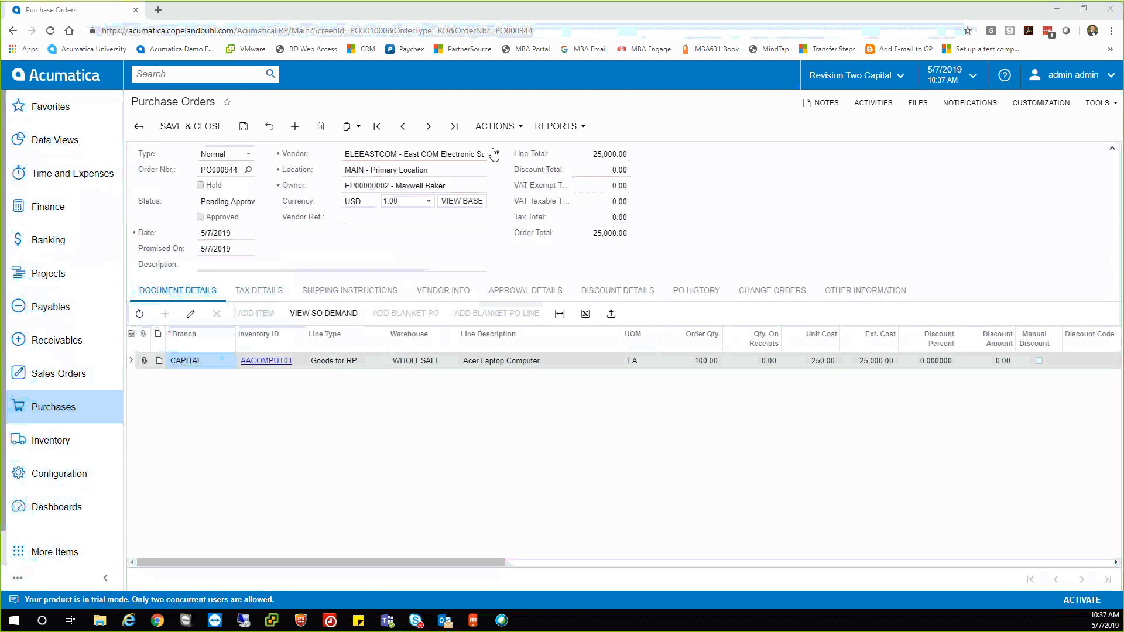
left_click(505, 126)
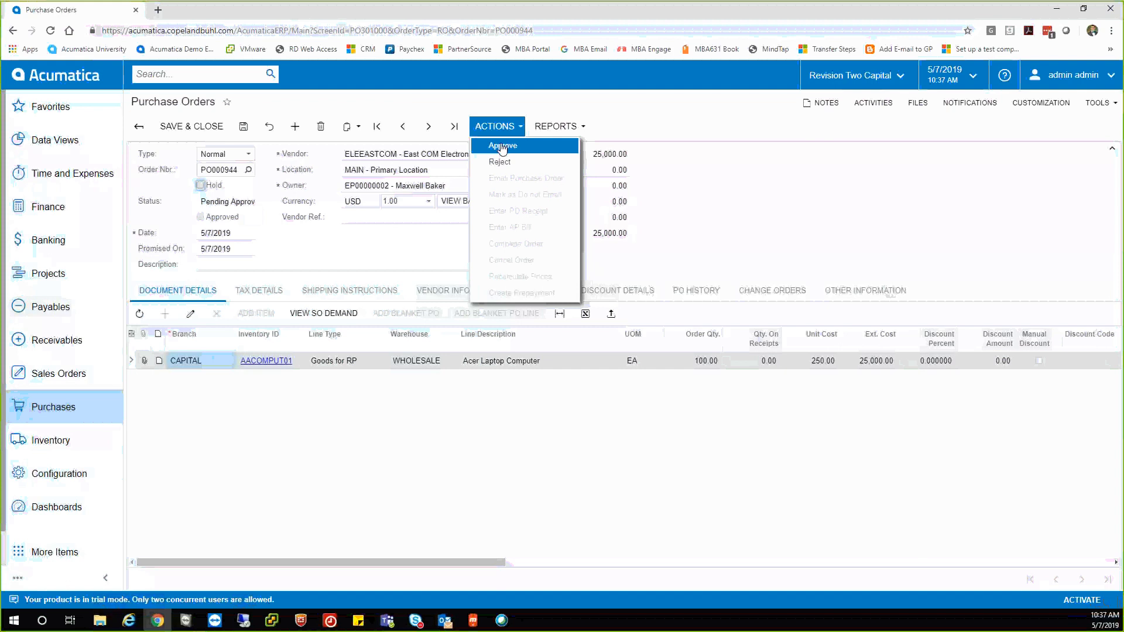
left_click(502, 146)
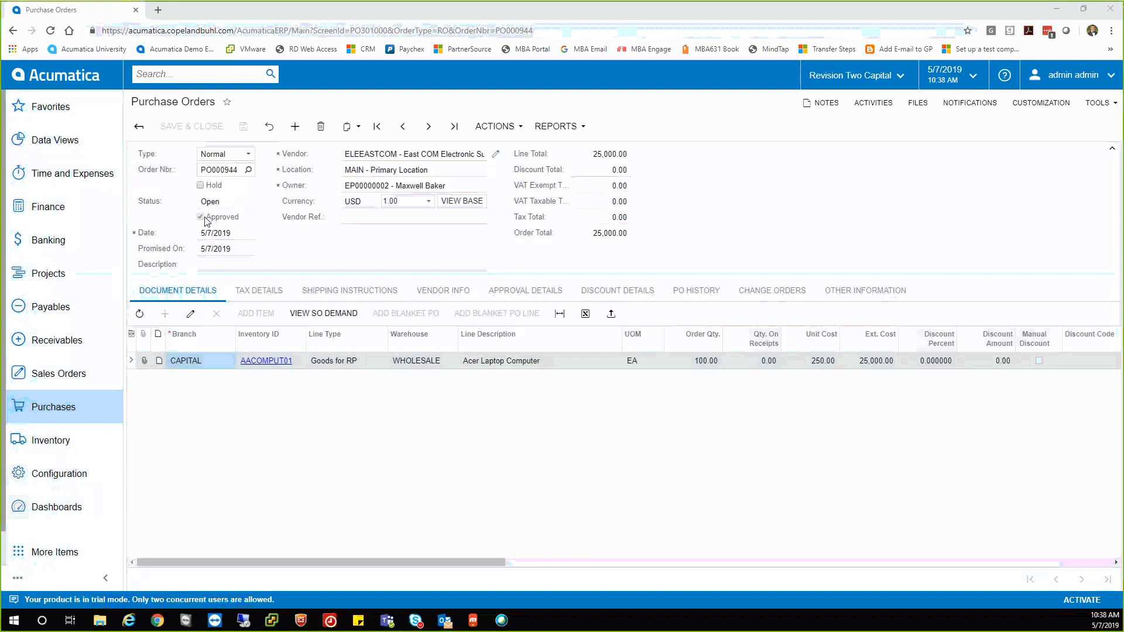
left_click(493, 126)
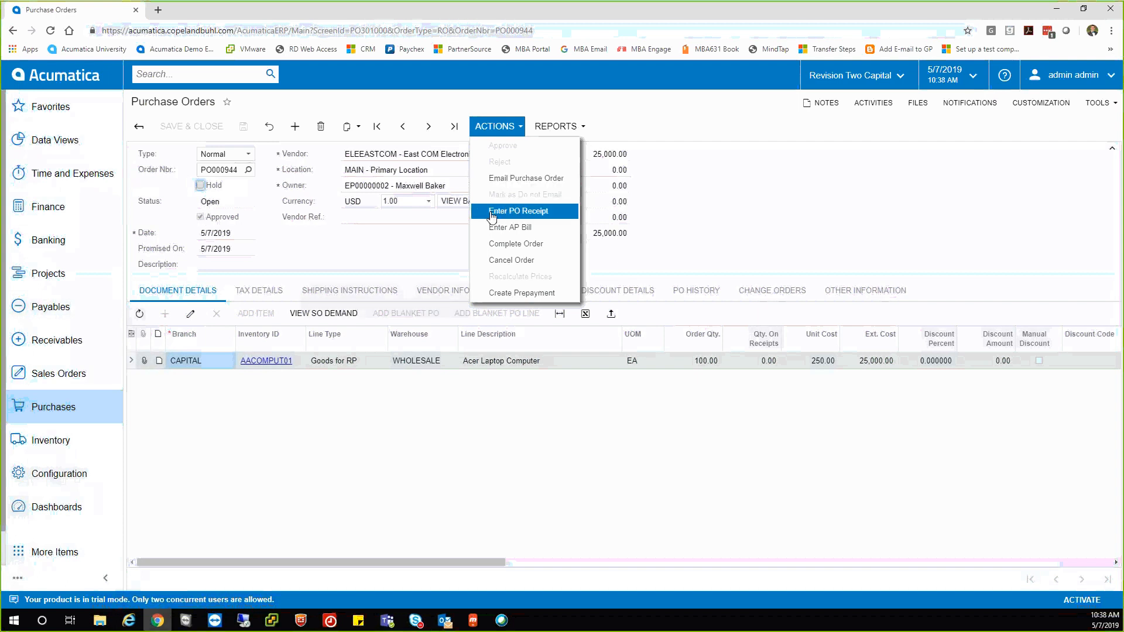
Dismiss the Actions list unused and go to the Sales Orders menu.
left_click(672, 204)
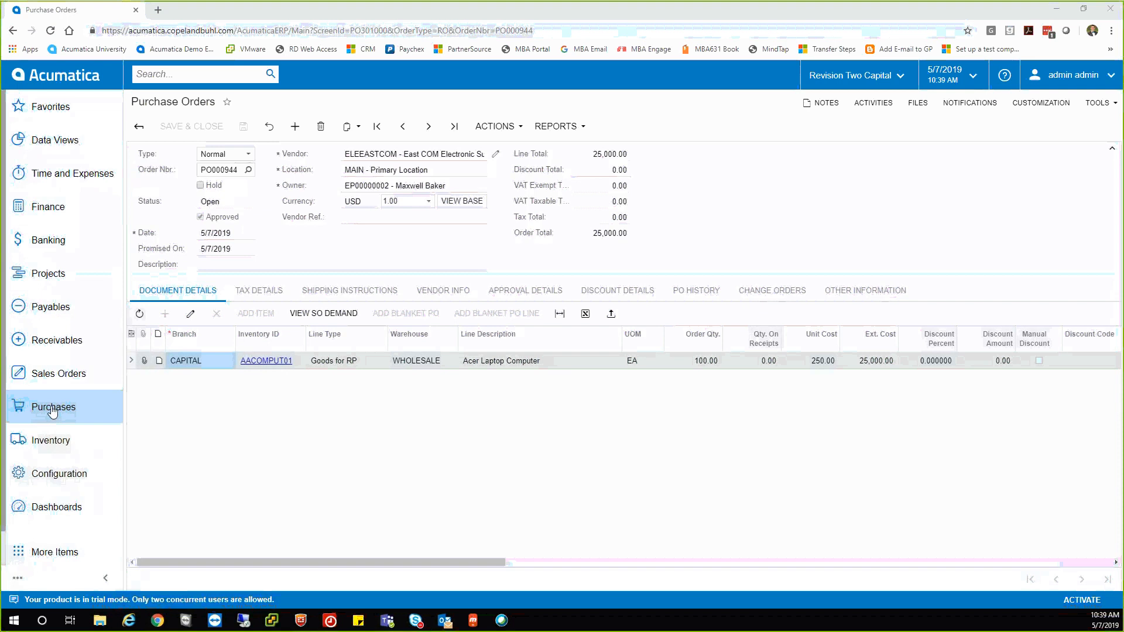
left_click(38, 377)
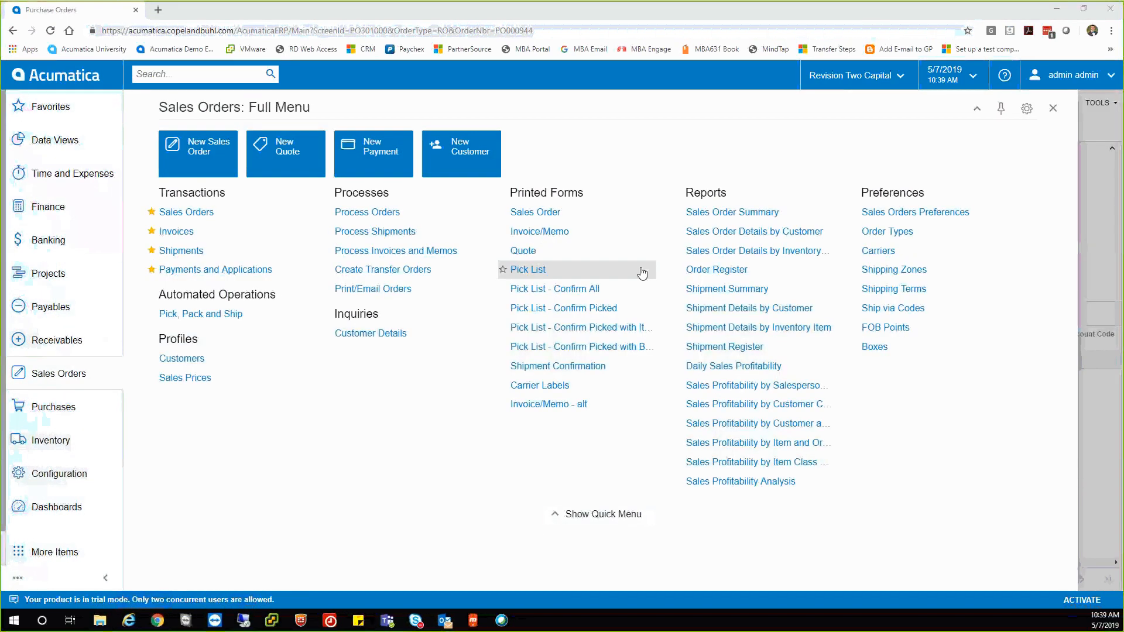
Run Sales Order Details by Customer with start date 4/1/2019 through 5/7/2019.
left_click(714, 233)
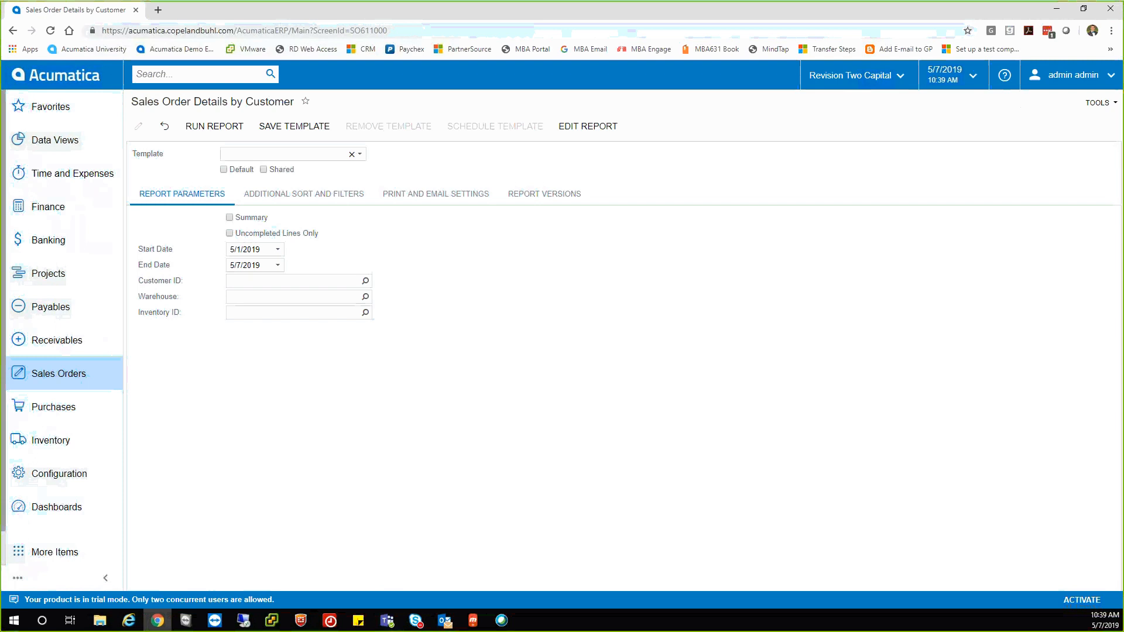
left_click(277, 250)
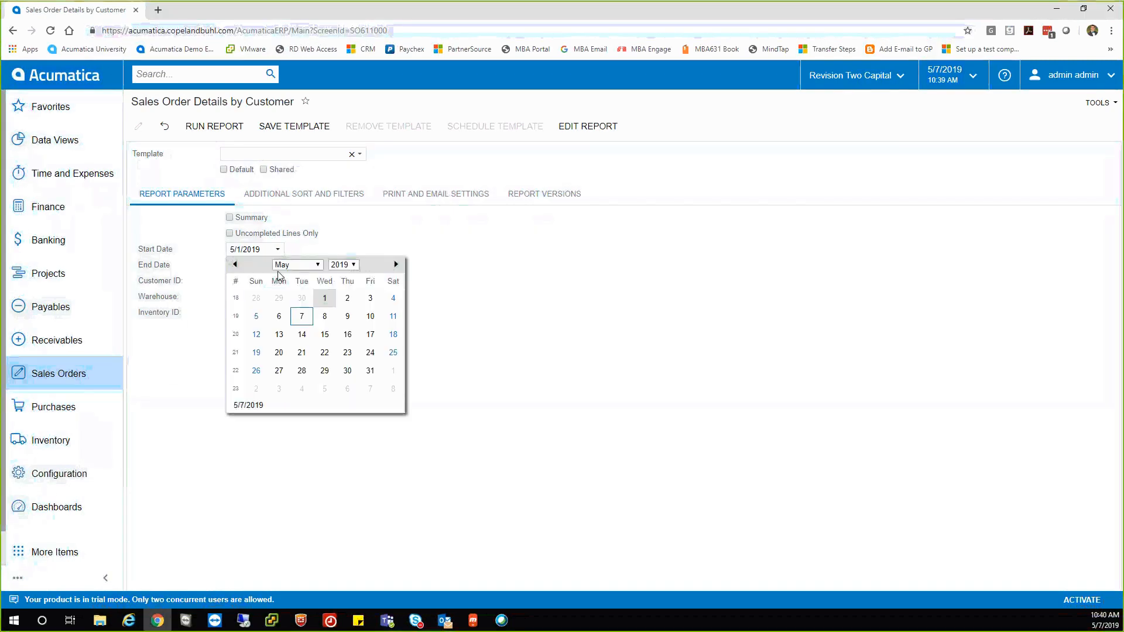
left_click(235, 264)
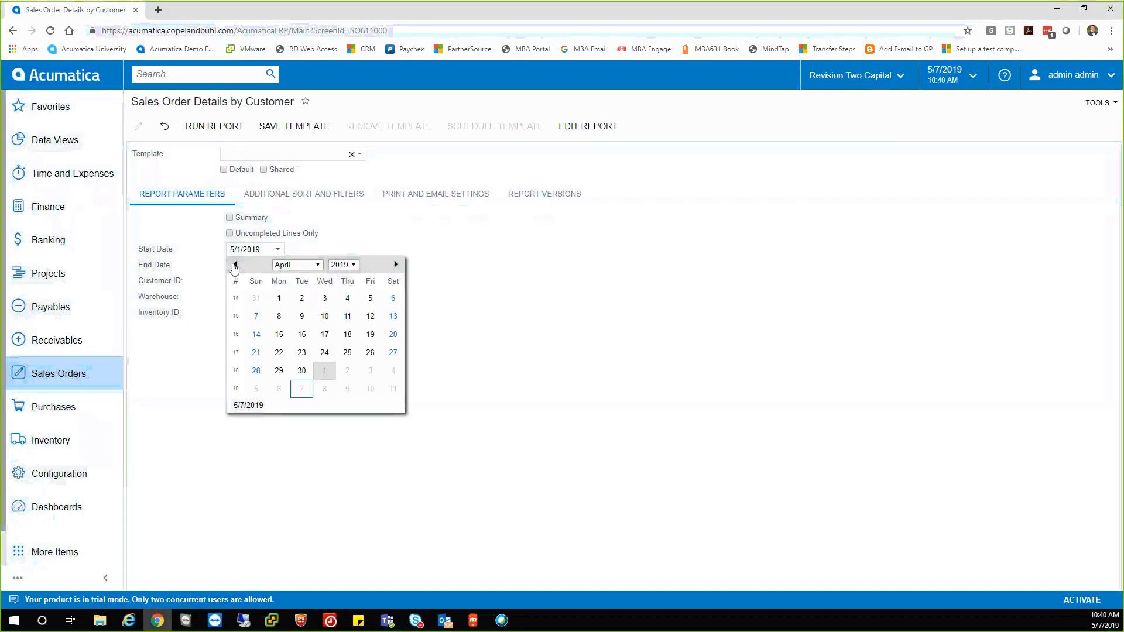
left_click(279, 298)
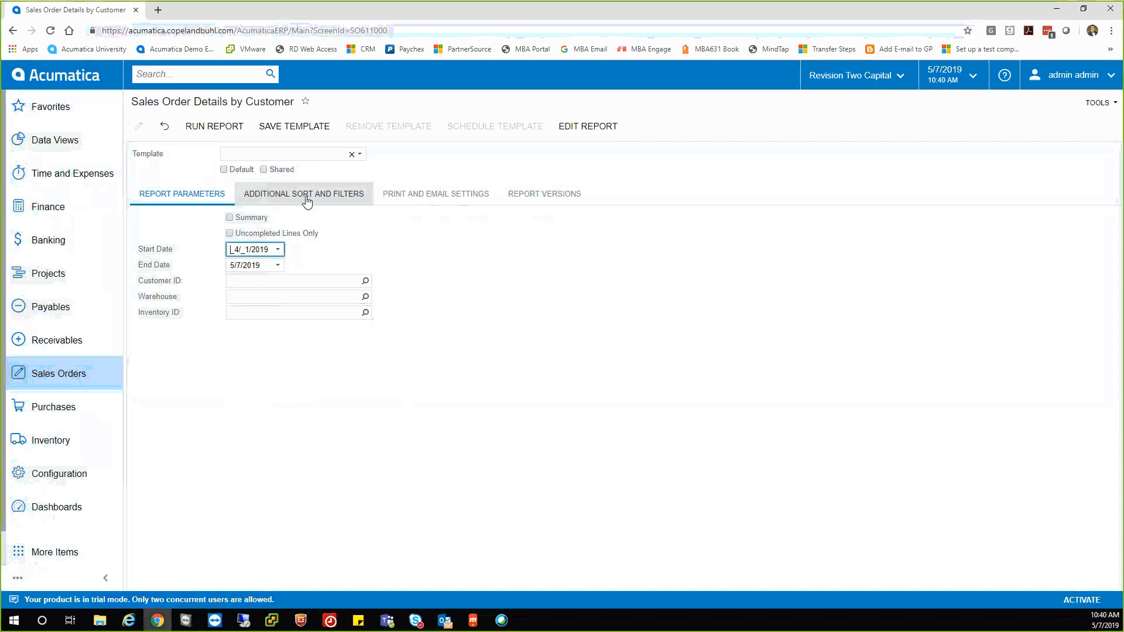
left_click(285, 199)
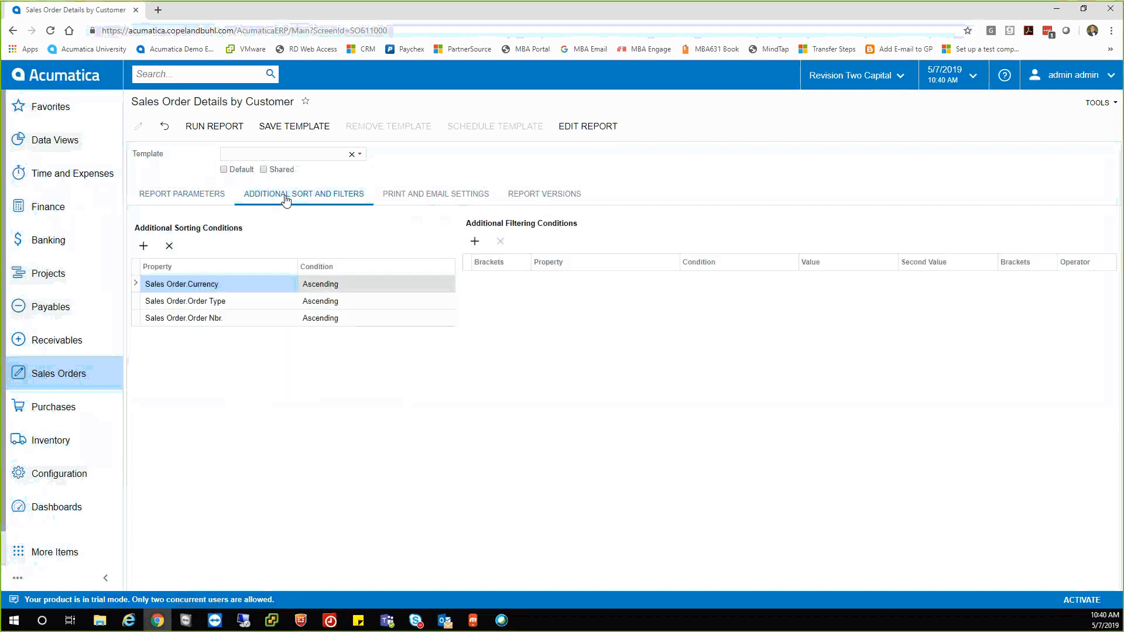
left_click(210, 198)
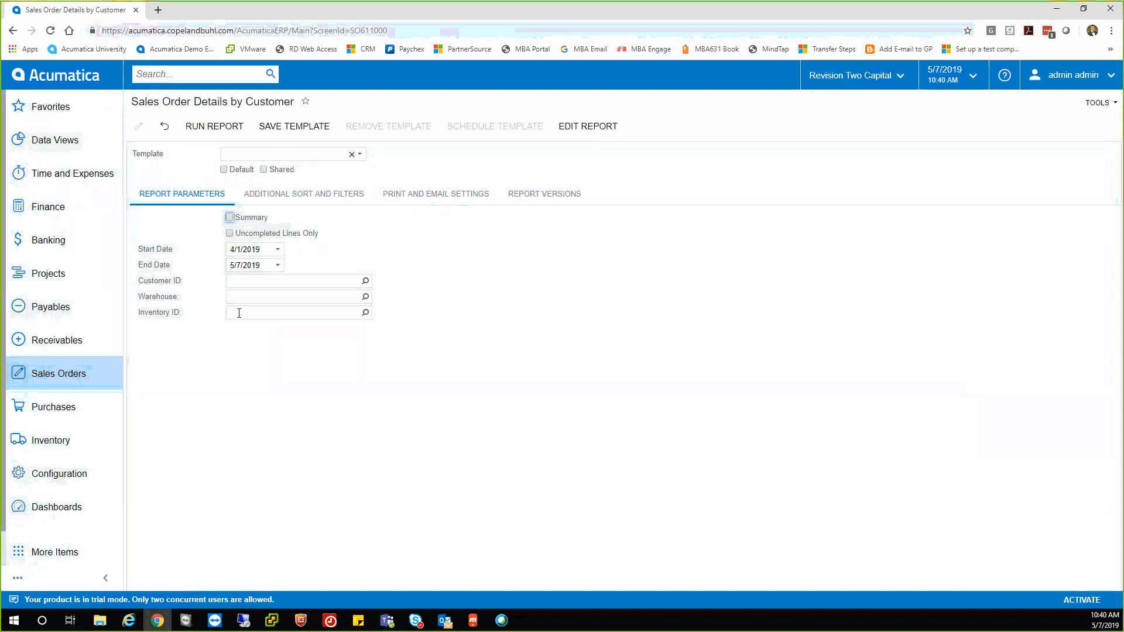
left_click(359, 155)
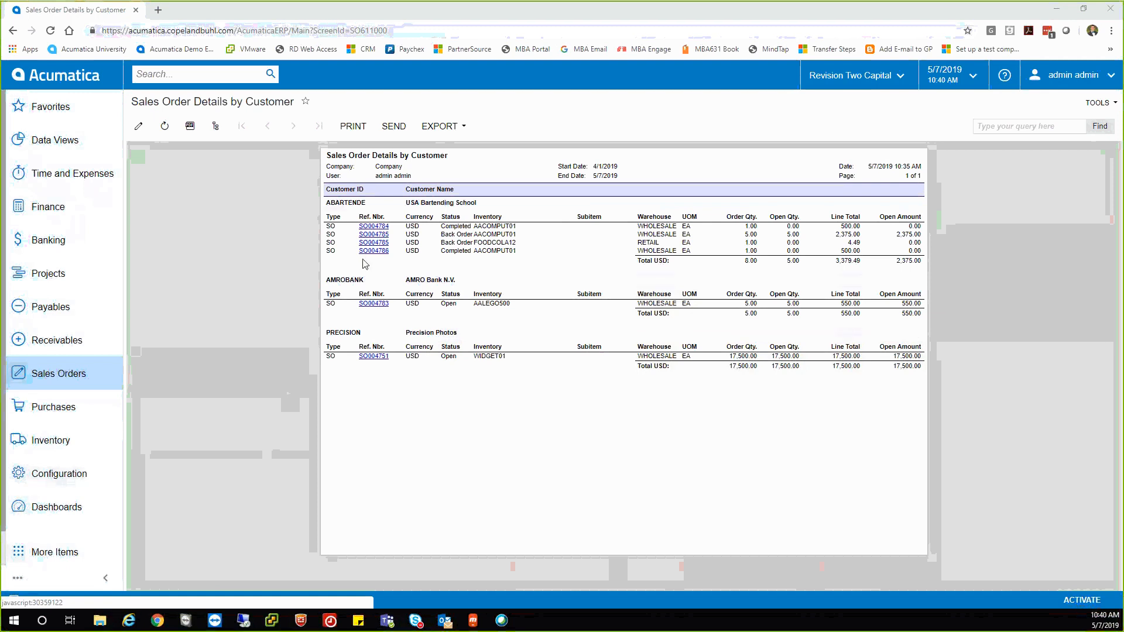
Inspect sales order SO004784 and the export format choices, then go to the Finance menu.
left_click(366, 226)
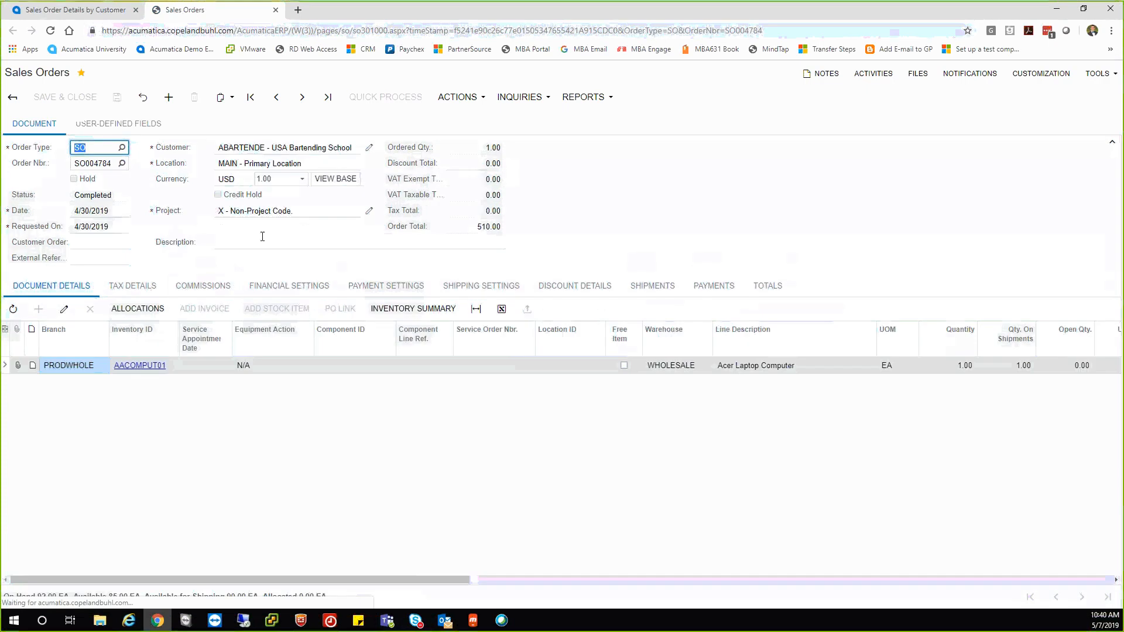
left_click(275, 11)
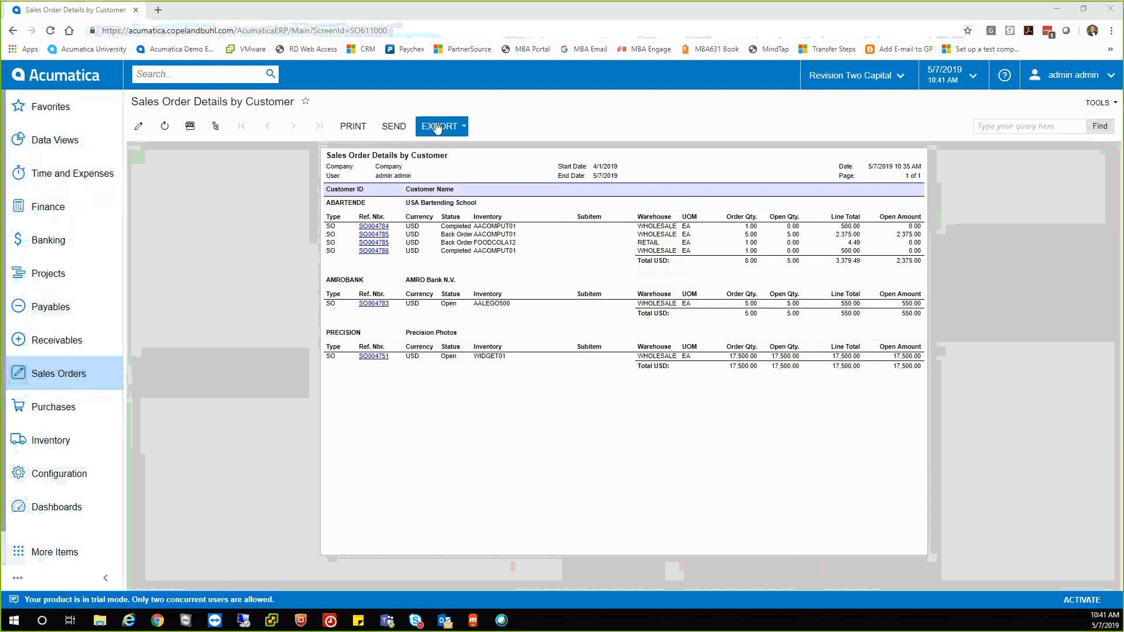
left_click(463, 127)
left_click(463, 127)
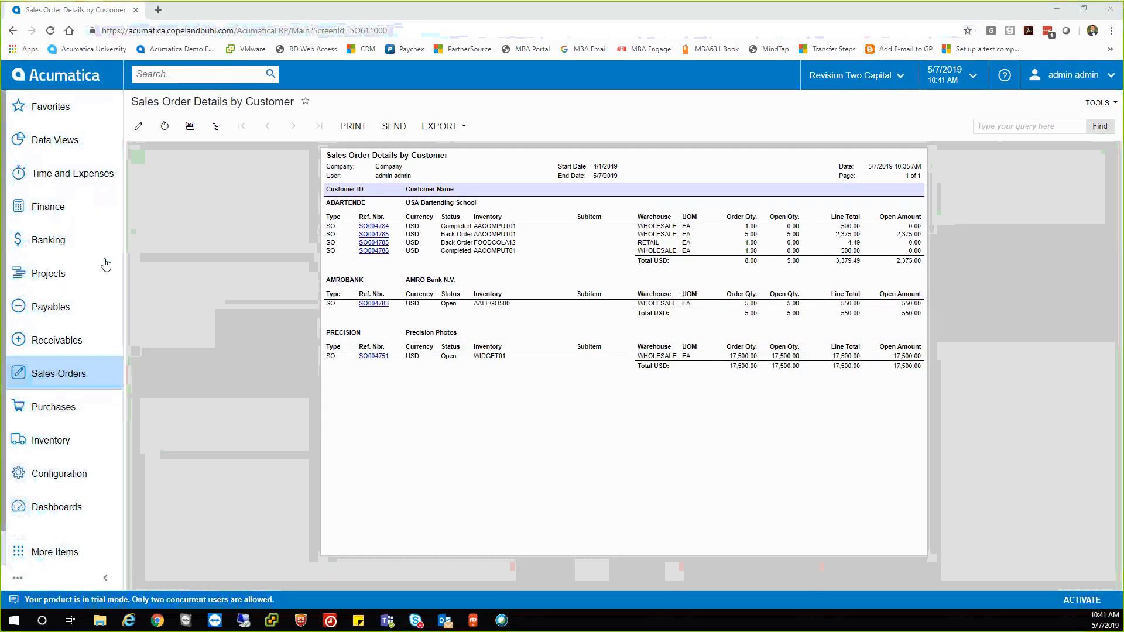
left_click(54, 211)
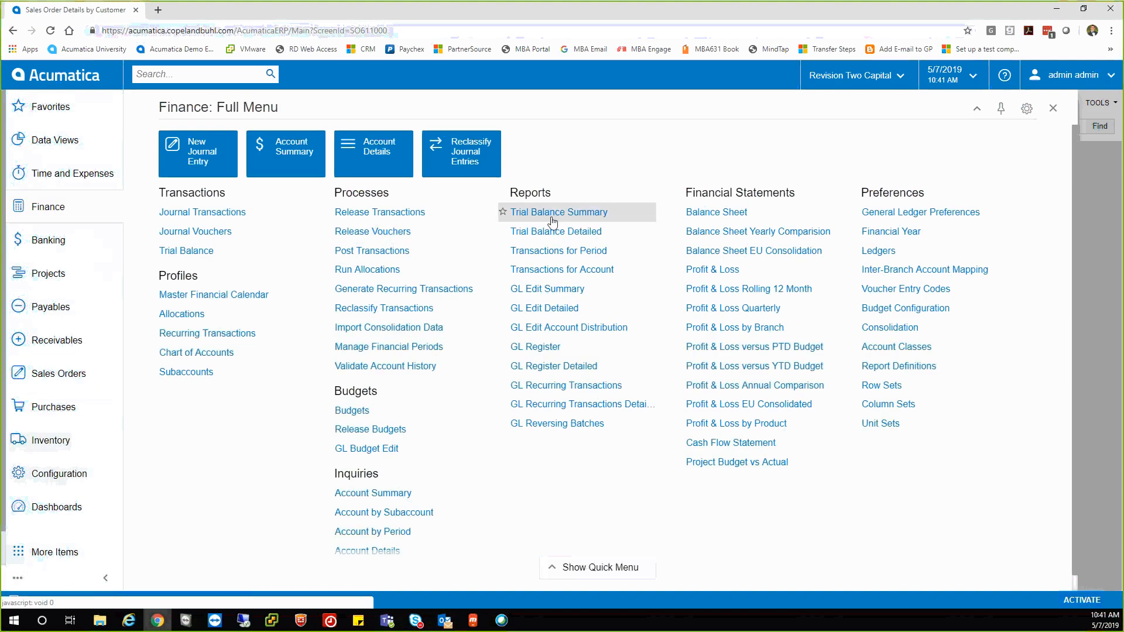
Run Profit & Loss Rolling 12 Month and drill into 03-2019 Sales Revenue of 4,931,330.57.
left_click(712, 293)
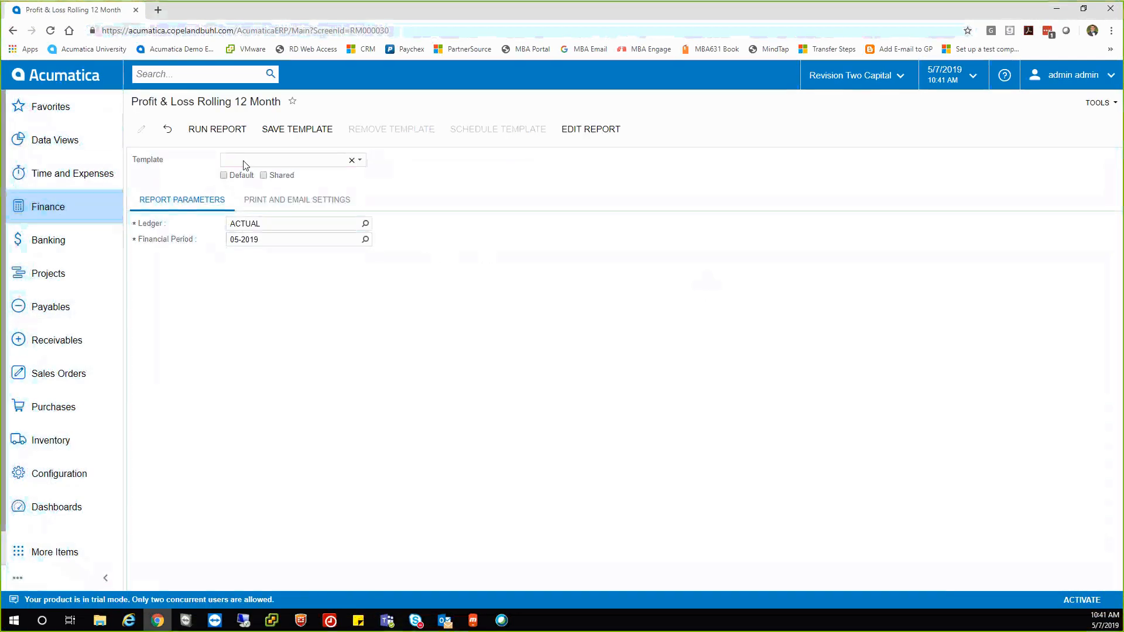
left_click(215, 130)
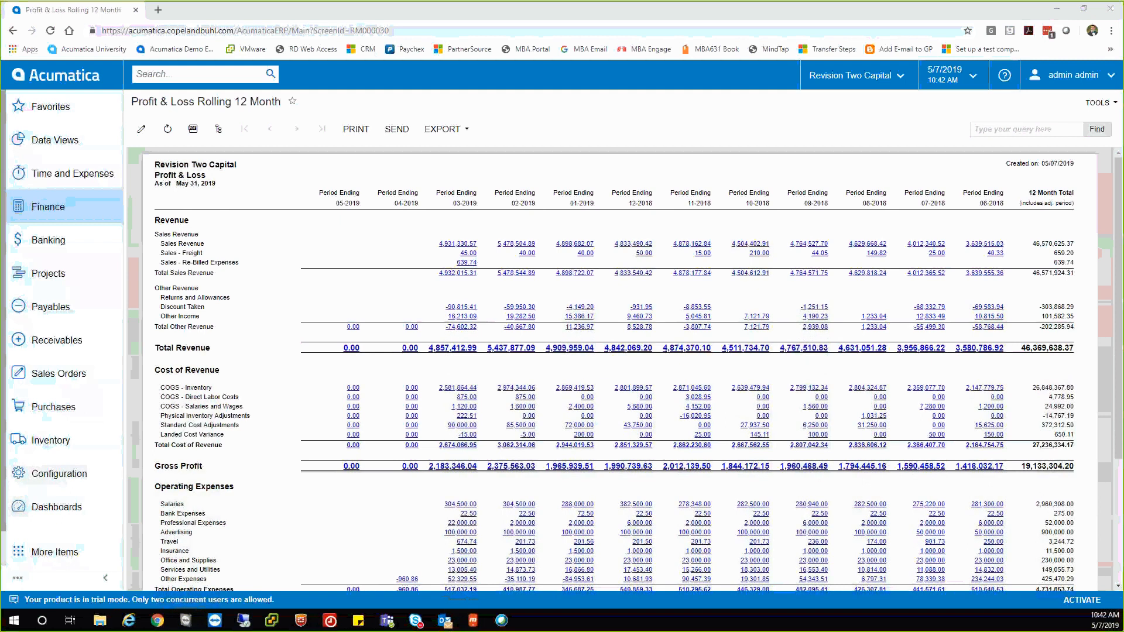
left_click(447, 246)
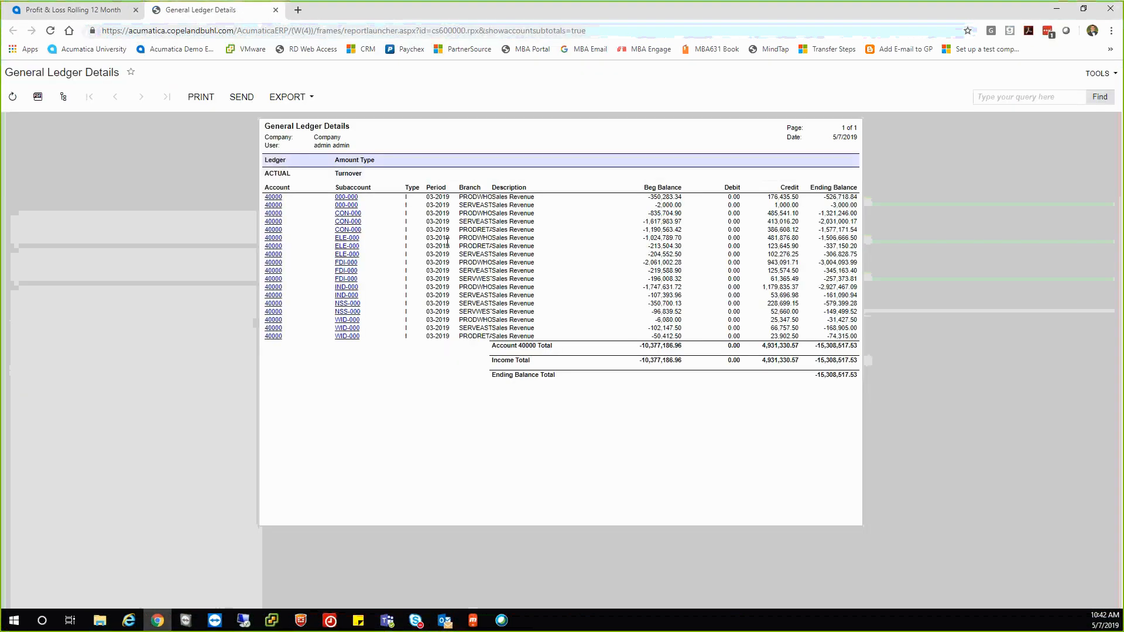
Review the first 40000 line's account details, then expand outline nodes 1:1 and 3 I.
left_click(276, 198)
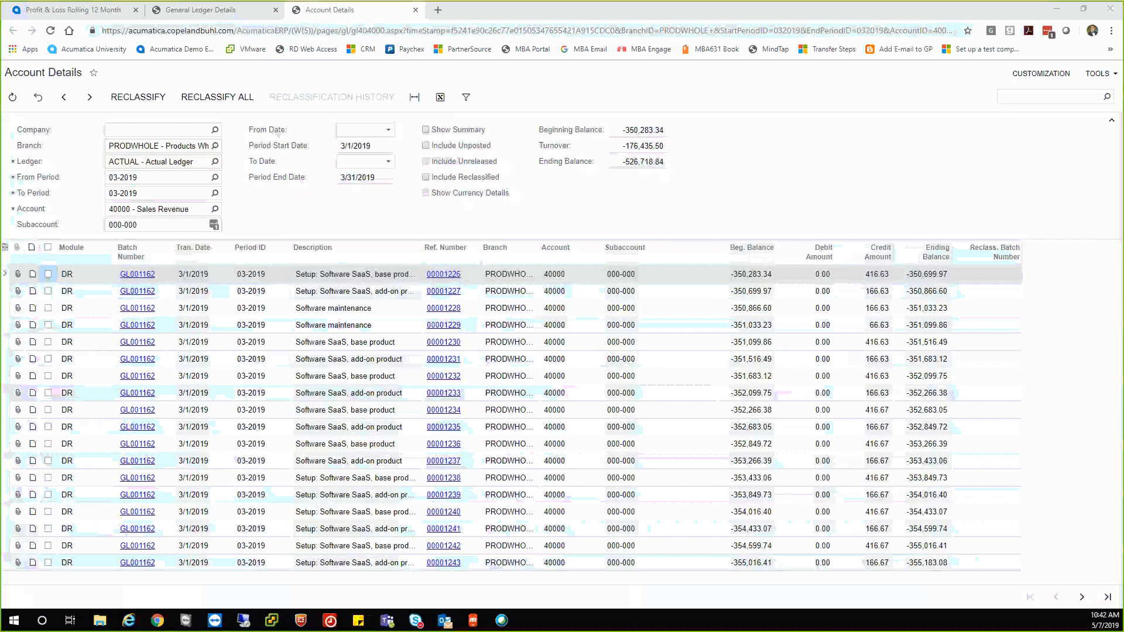
left_click(416, 10)
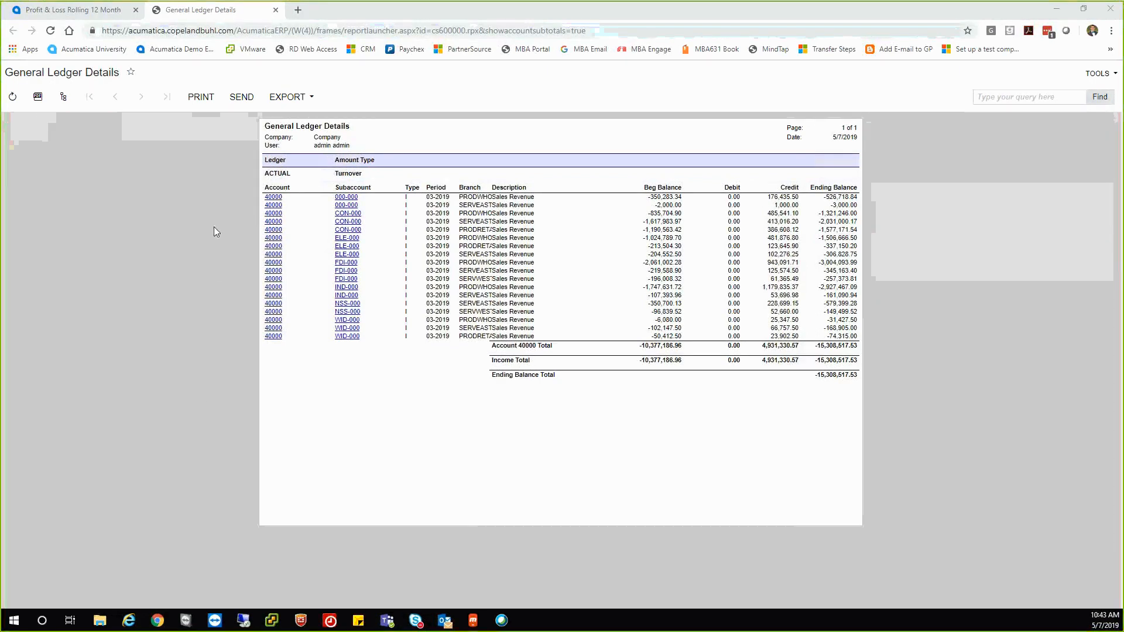
left_click(63, 97)
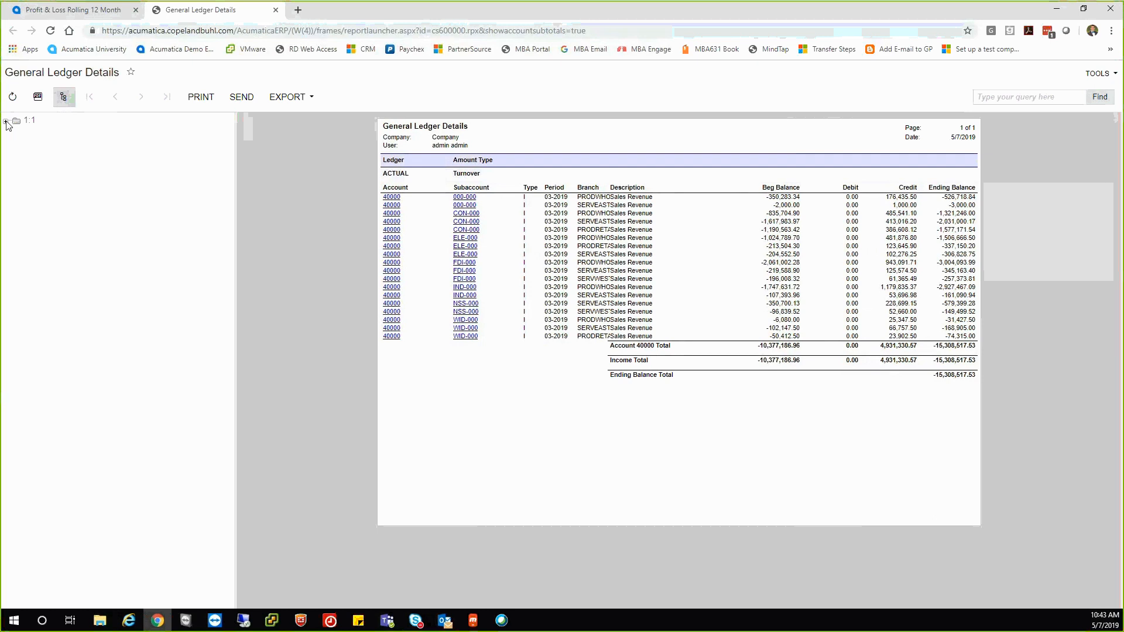
left_click(6, 121)
left_click(17, 135)
Collapse the outline, close the ledger details and report definition, and rerun Profit & Loss for 05-2019.
left_click(5, 122)
left_click(275, 10)
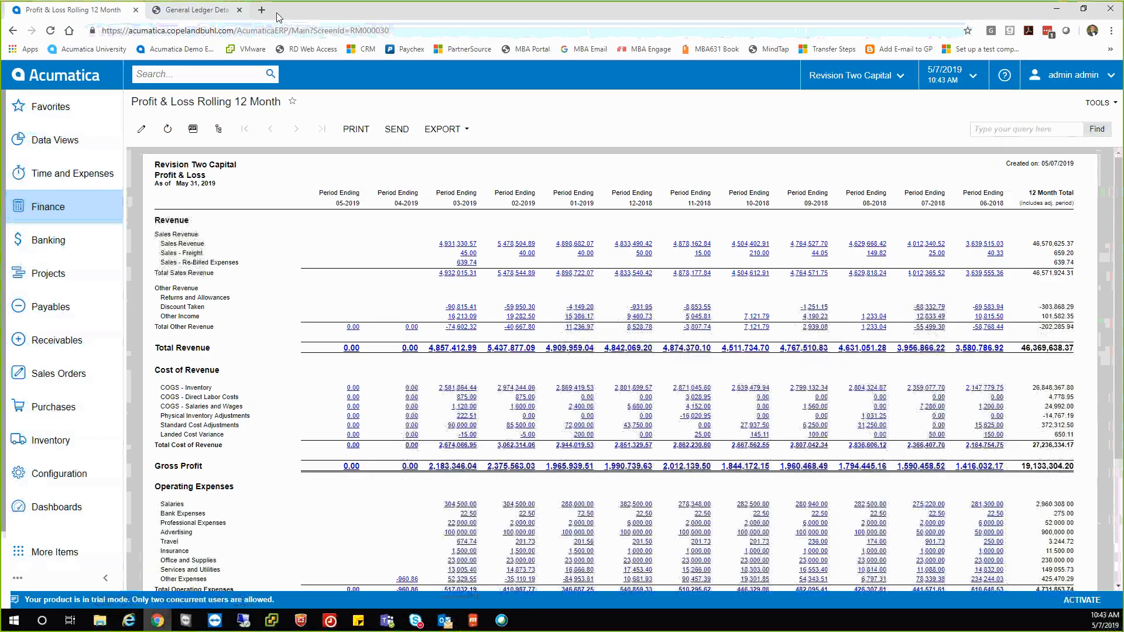
left_click(142, 129)
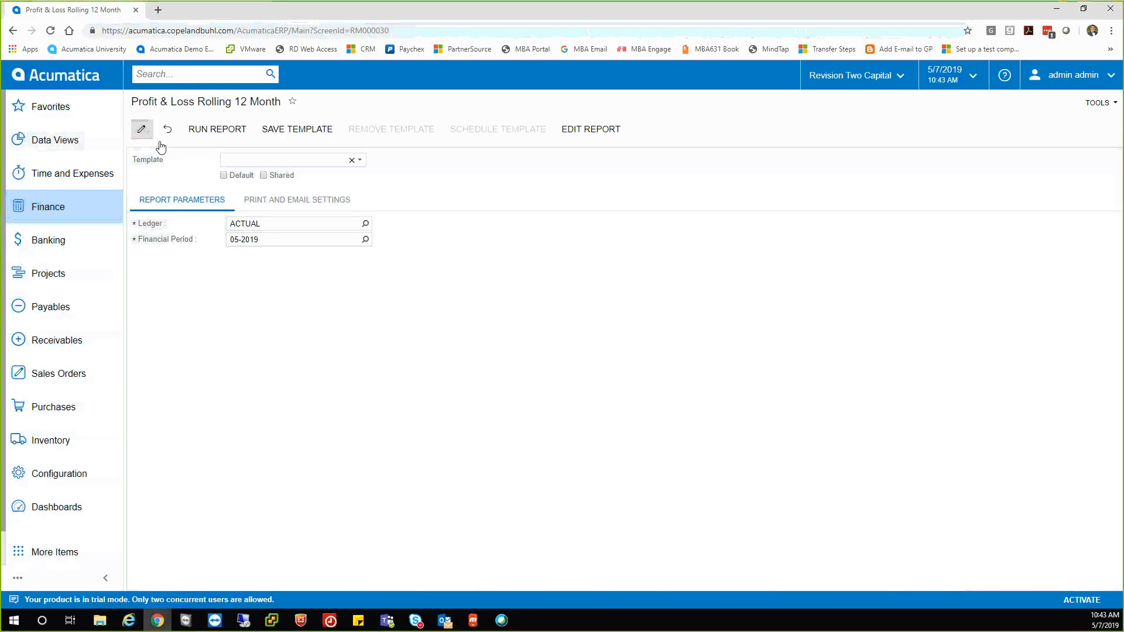
left_click(581, 132)
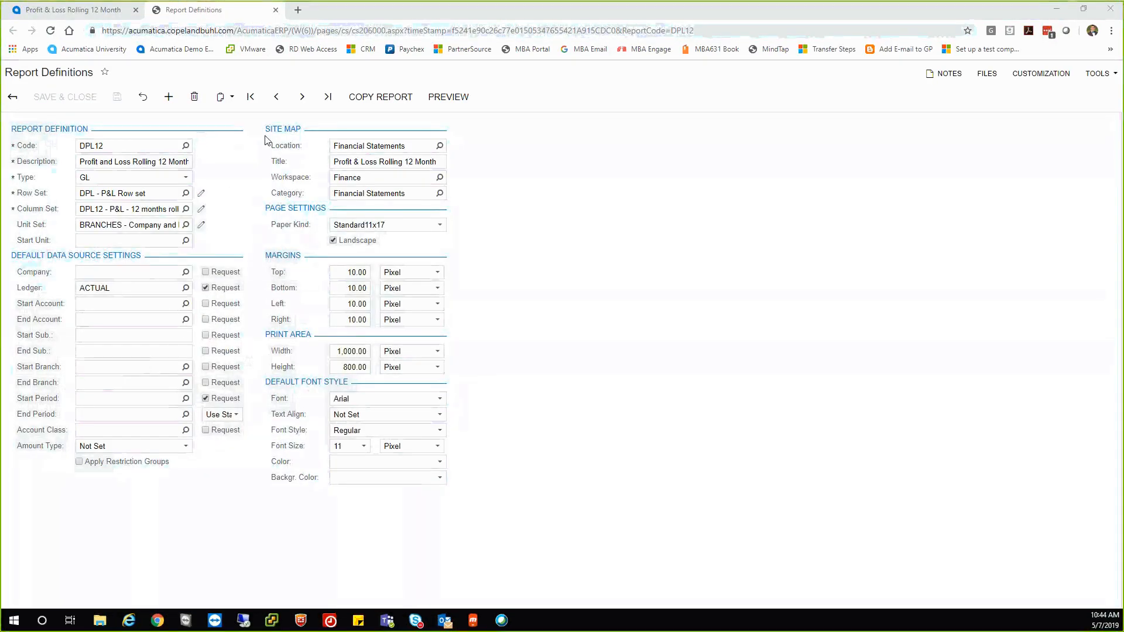
left_click(275, 10)
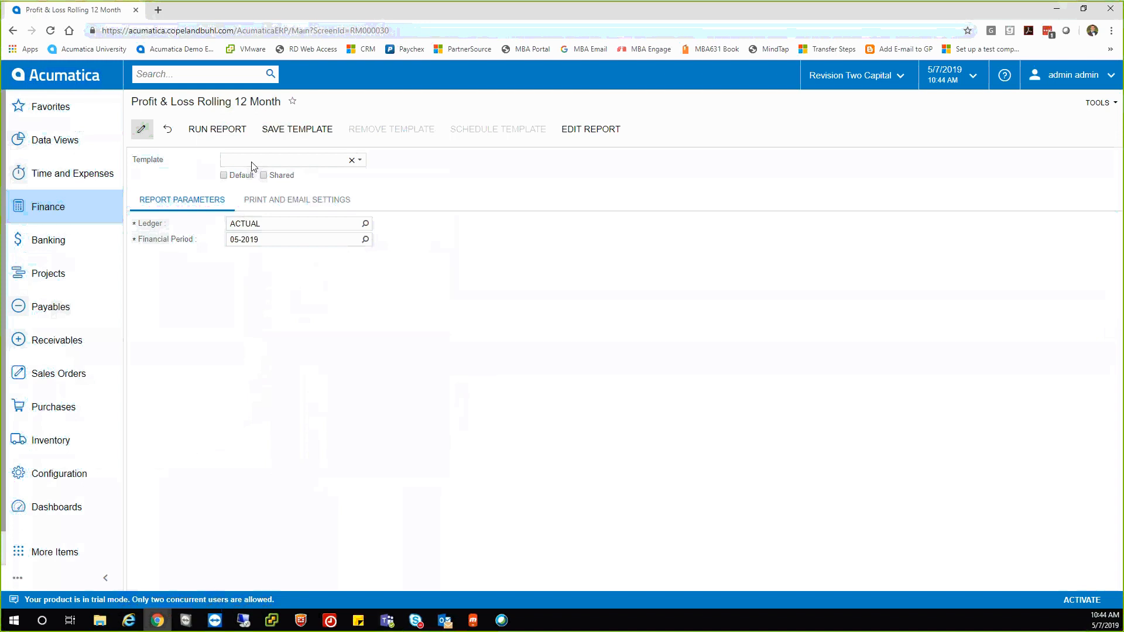
left_click(211, 134)
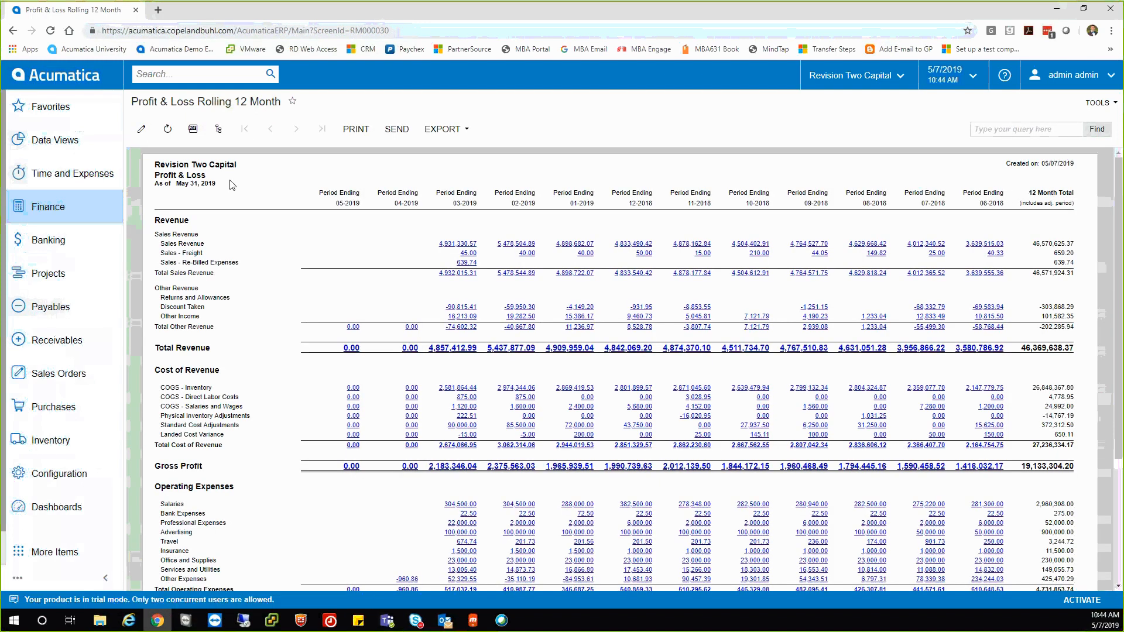
Step through the Consolidated, Product Company, Products Retail and Services West figures, then return to parameters.
left_click(219, 133)
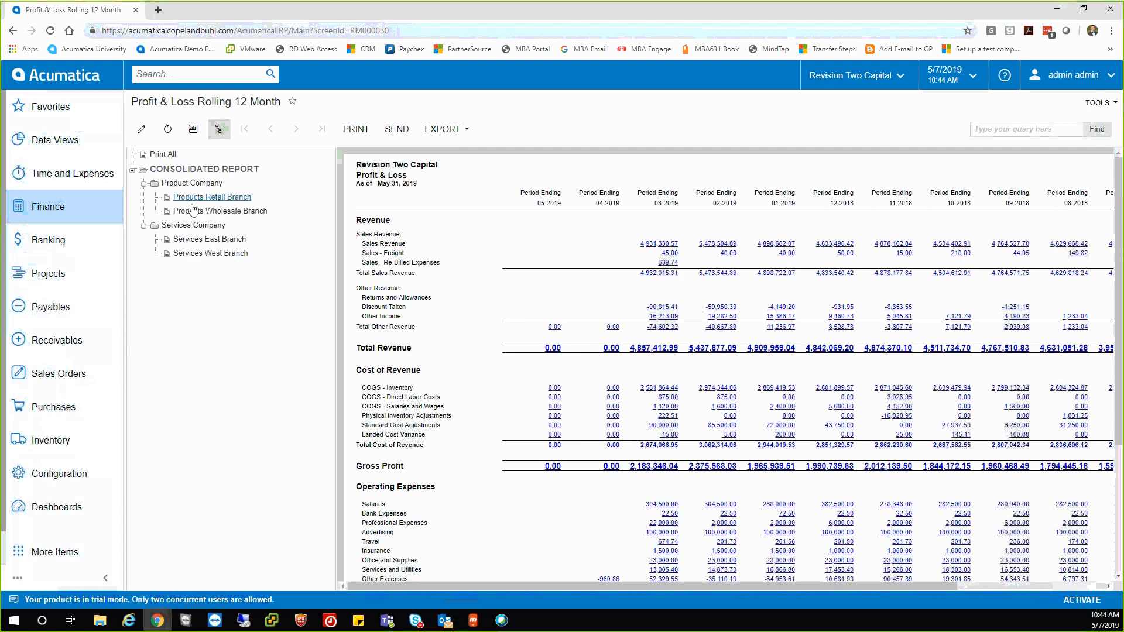
left_click(186, 172)
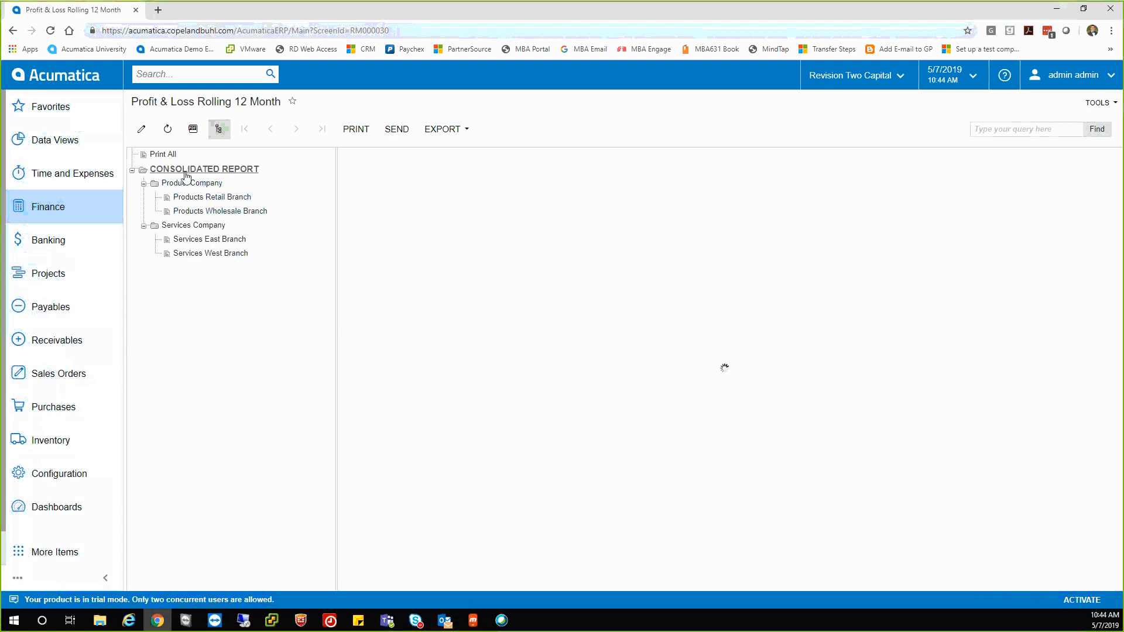
left_click(186, 186)
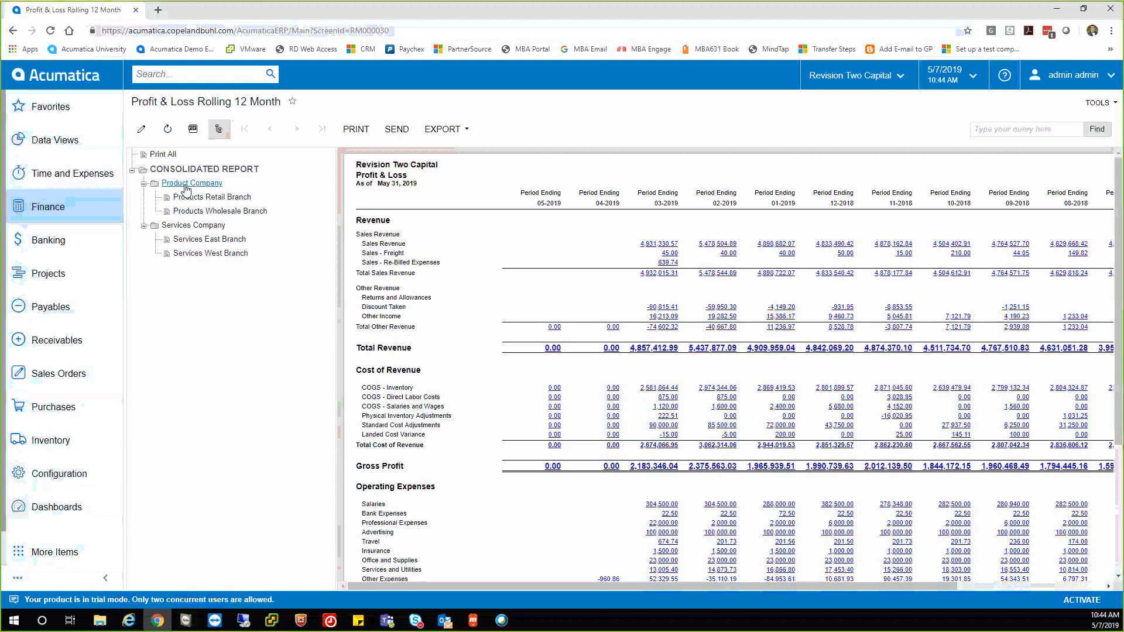
left_click(188, 197)
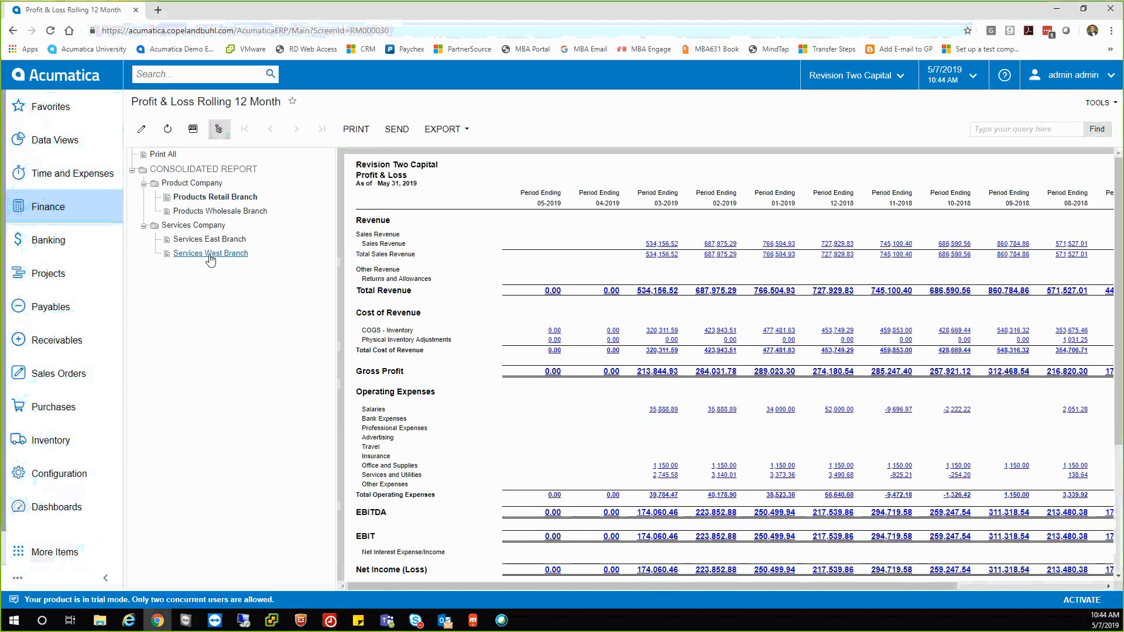
left_click(209, 255)
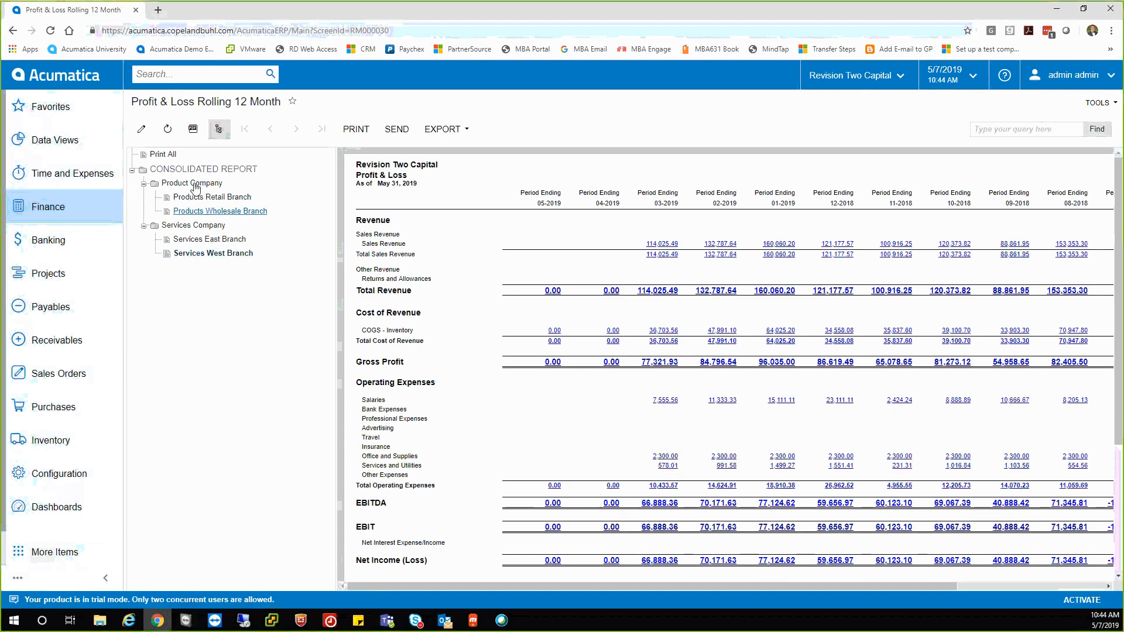
left_click(141, 129)
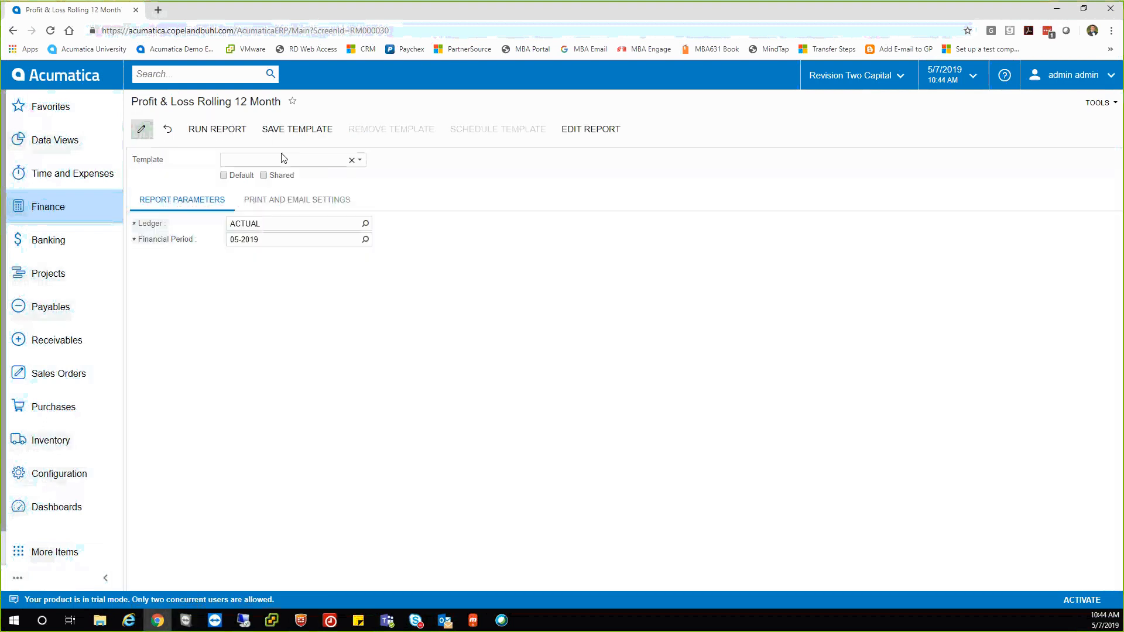
Switch the DPL12 report definition's unit set from BRANCHES to PRODUCT and save it.
left_click(577, 133)
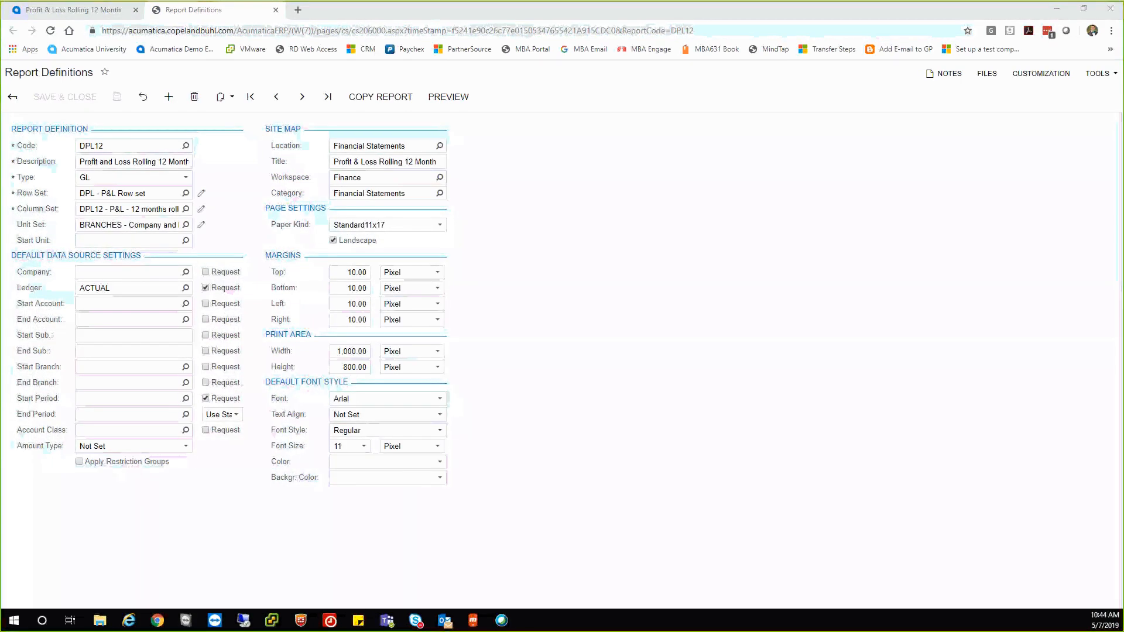
left_click(187, 227)
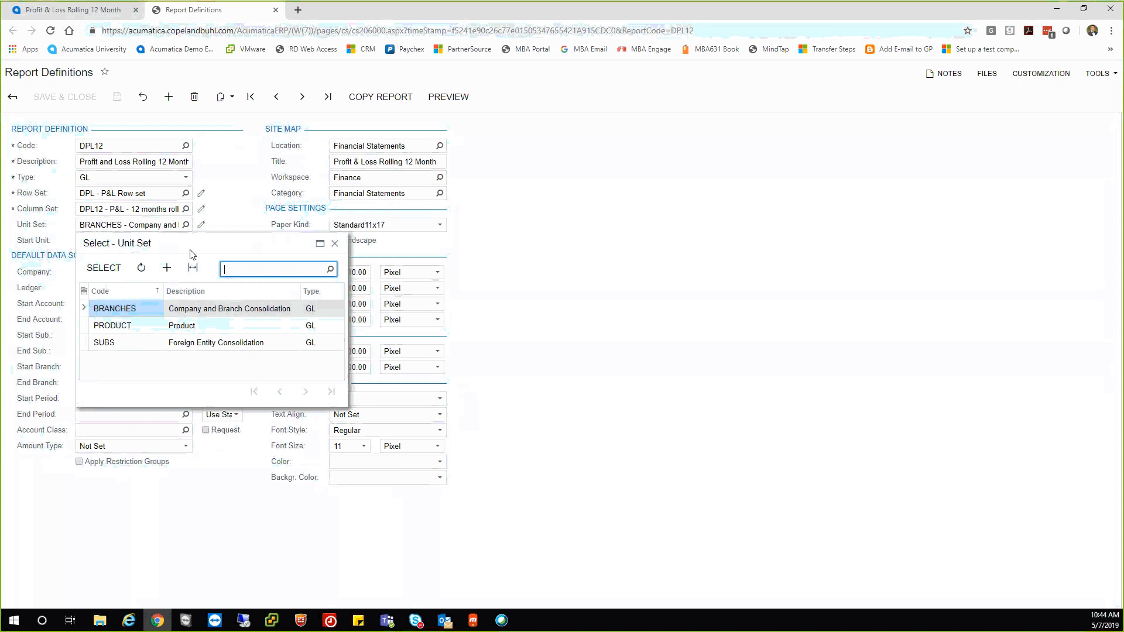
left_click(124, 329)
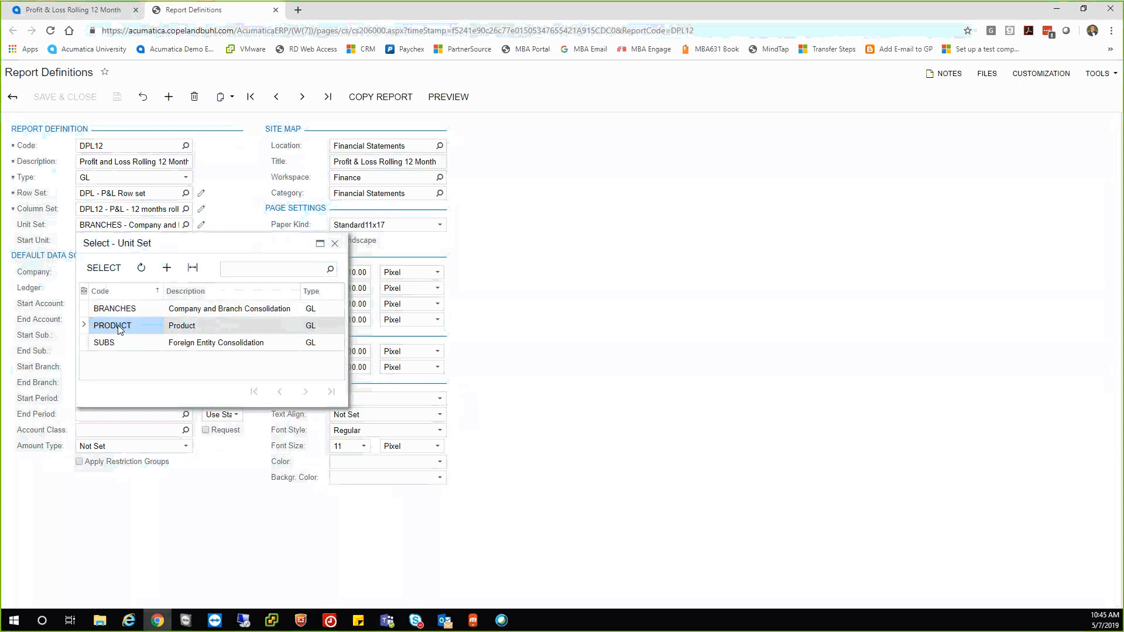
left_click(104, 268)
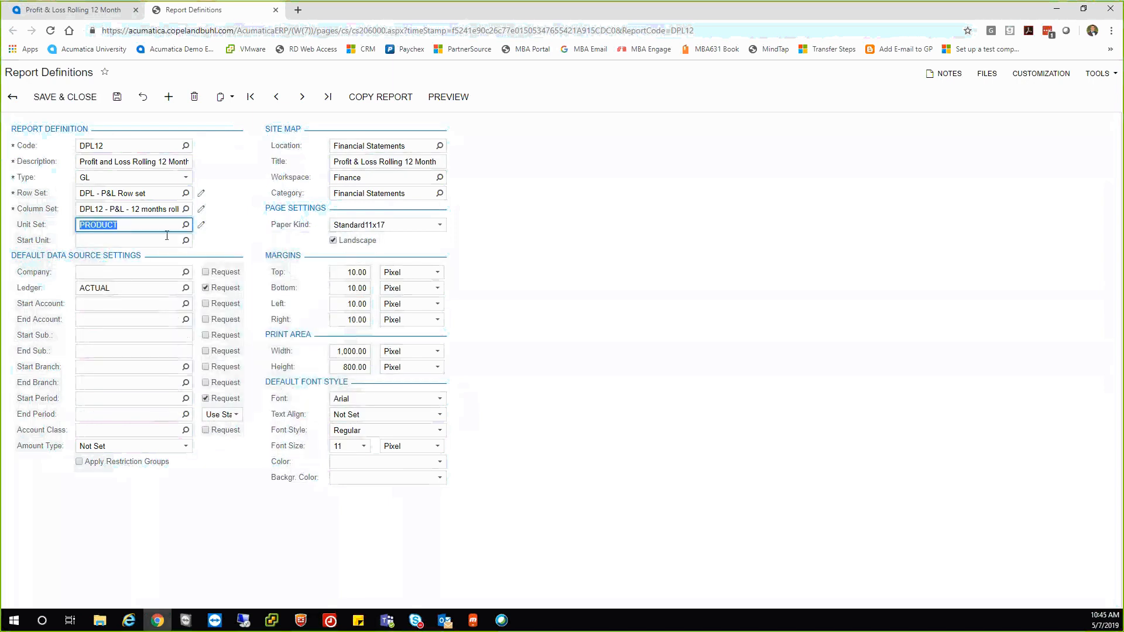
left_click(64, 98)
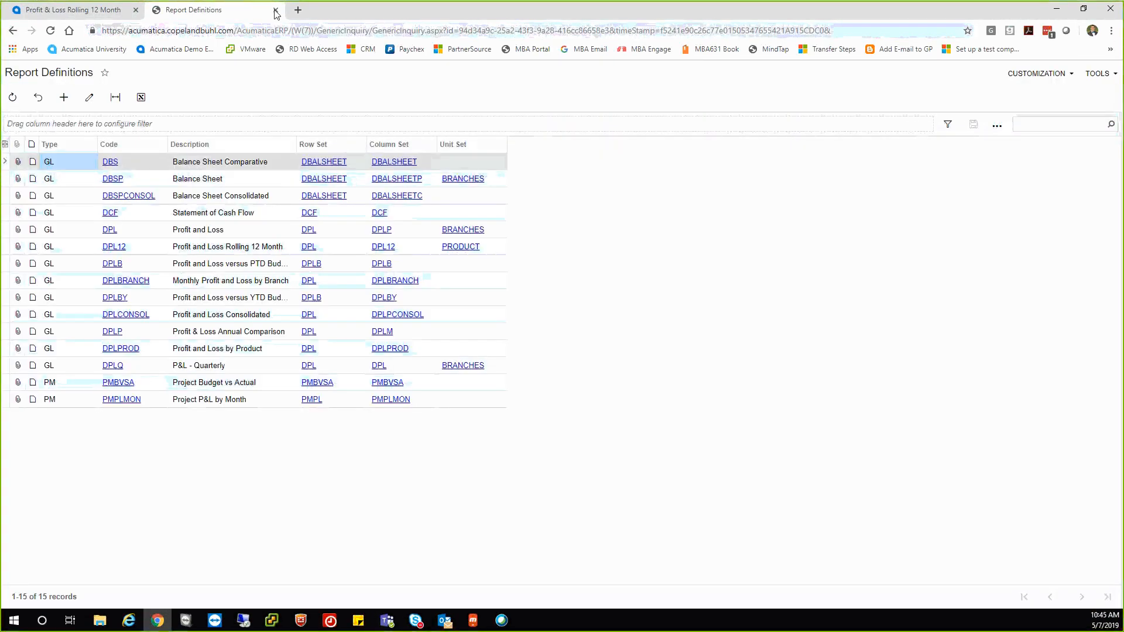
left_click(275, 10)
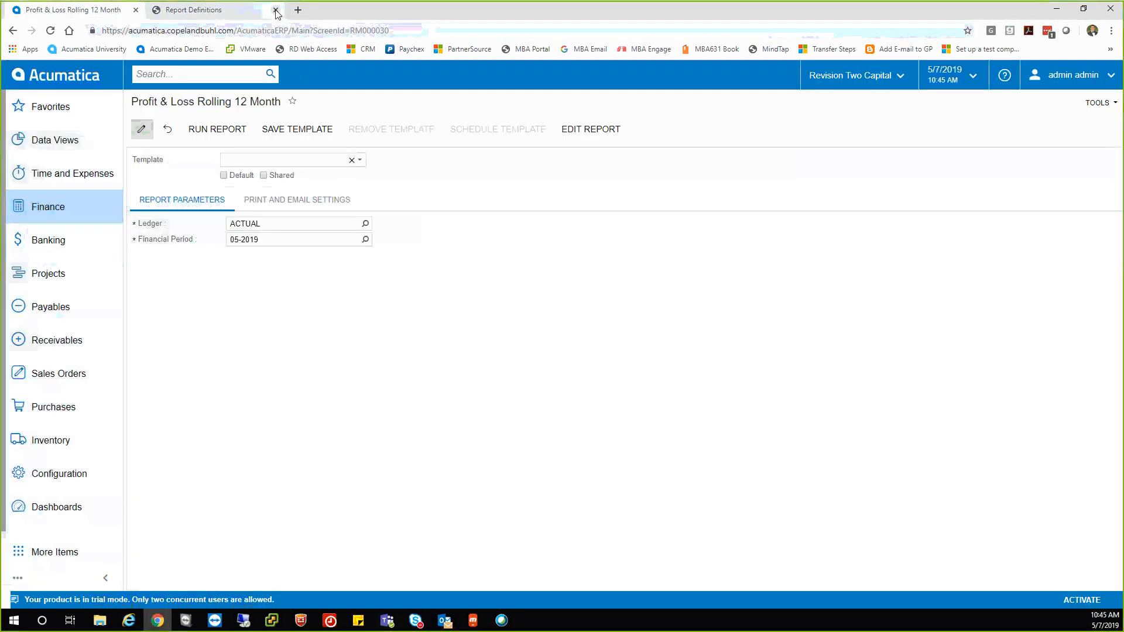
Rerun the rolling 12-month report by product groups and display the Food Items figures.
left_click(142, 130)
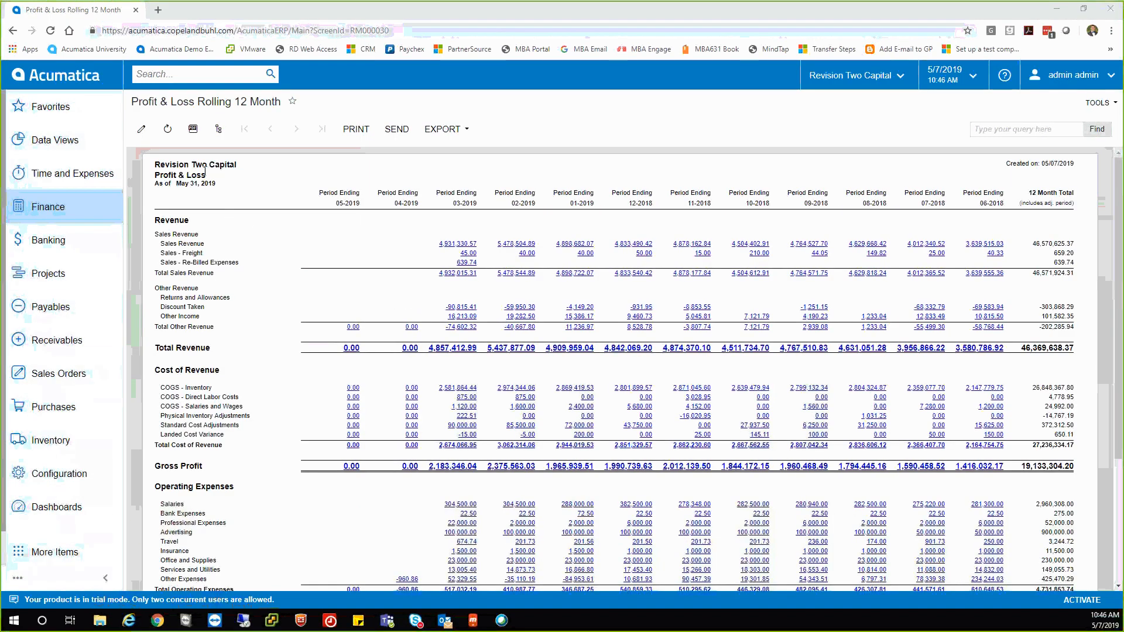
left_click(217, 129)
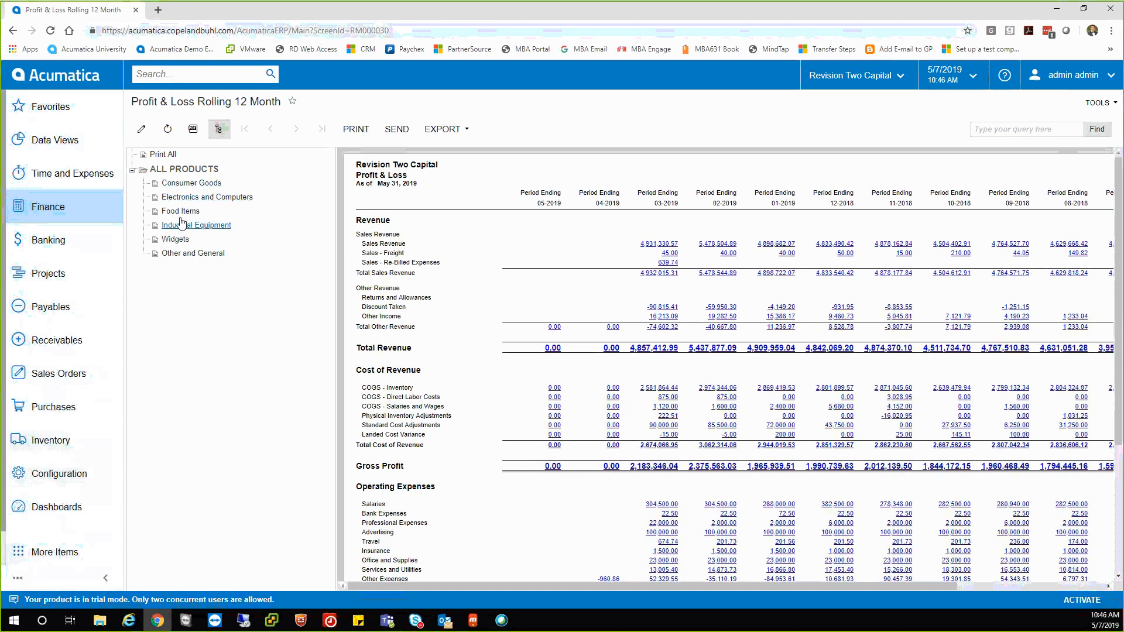
left_click(181, 211)
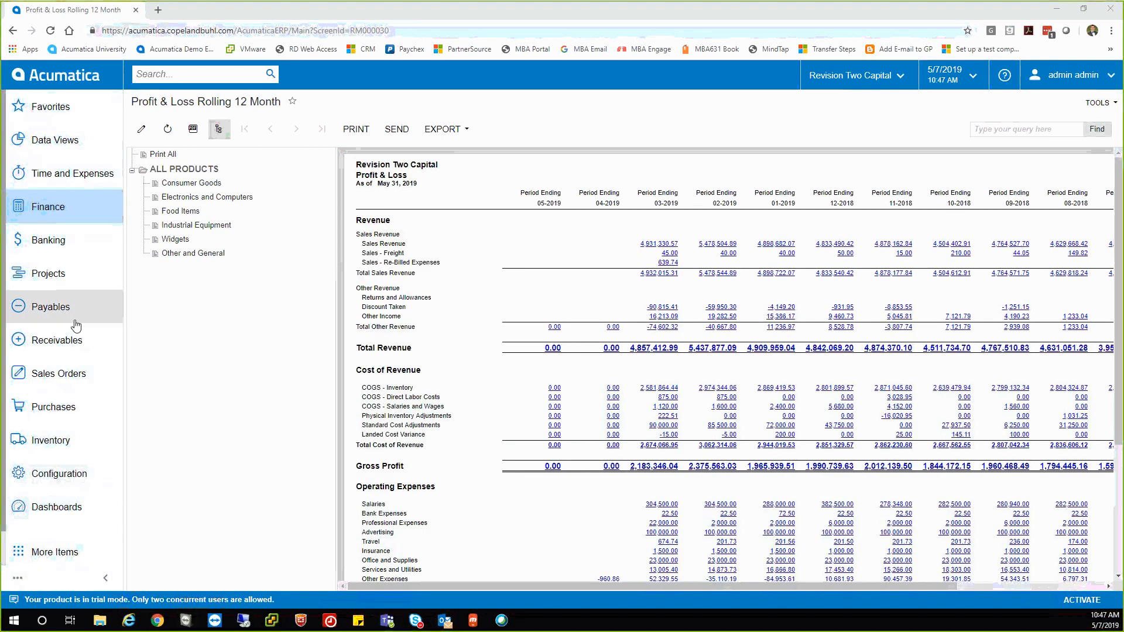
Open Payables' Approve Bills for Payment screen and bring up its Filter Settings dialog.
left_click(47, 309)
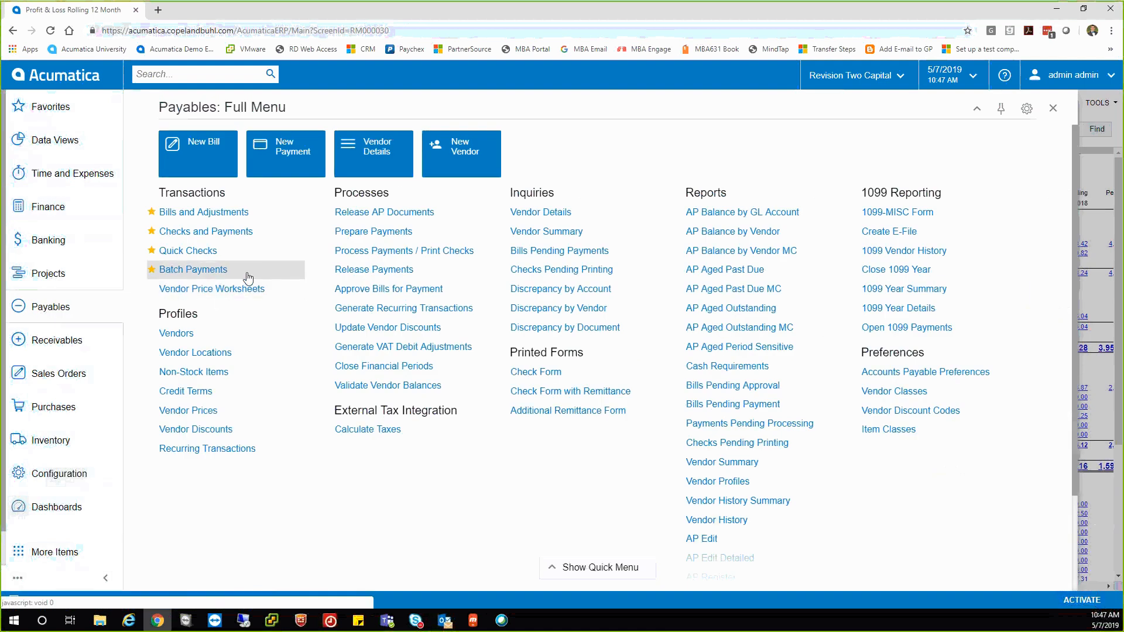
left_click(351, 293)
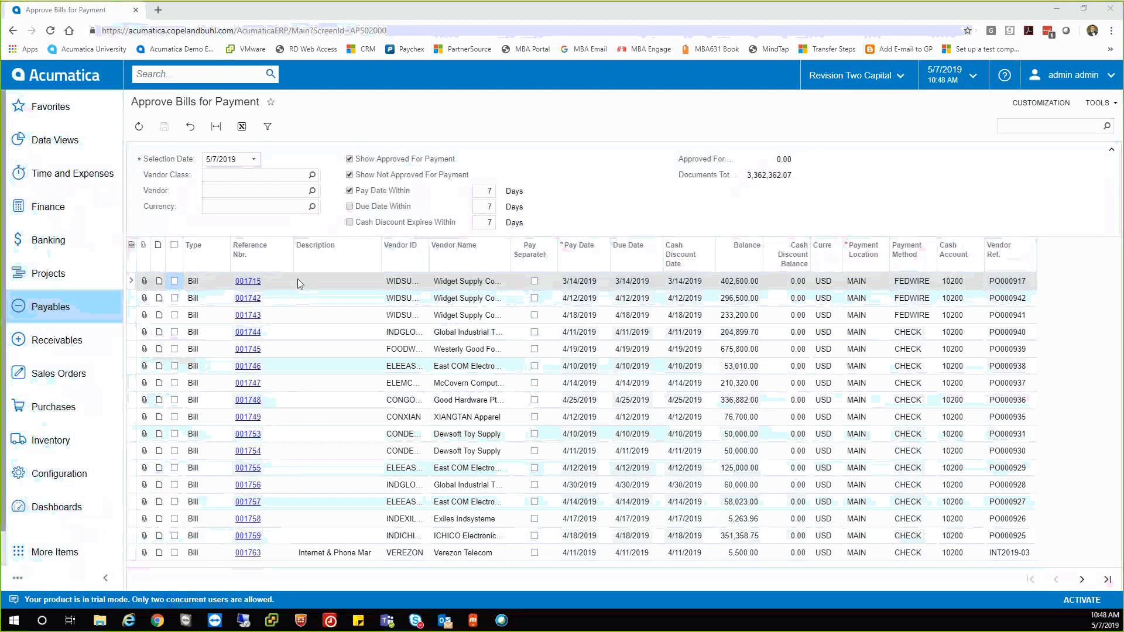
left_click(267, 126)
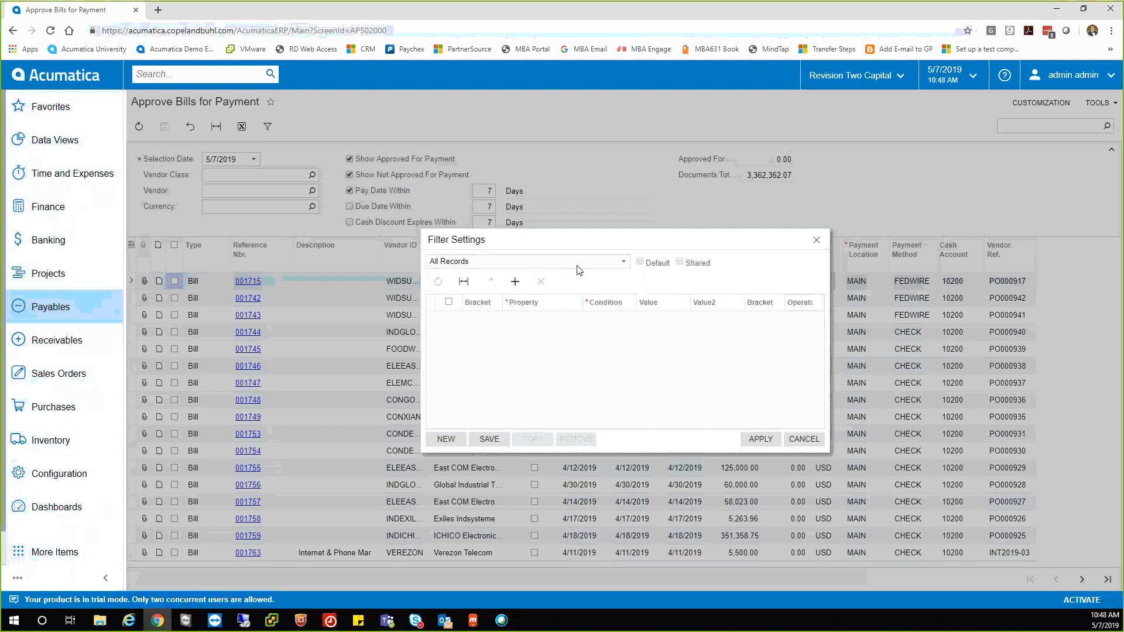
Apply a trial filter of Balance Is Greater Than 100000 to the bills list.
left_click(535, 318)
left_click(534, 318)
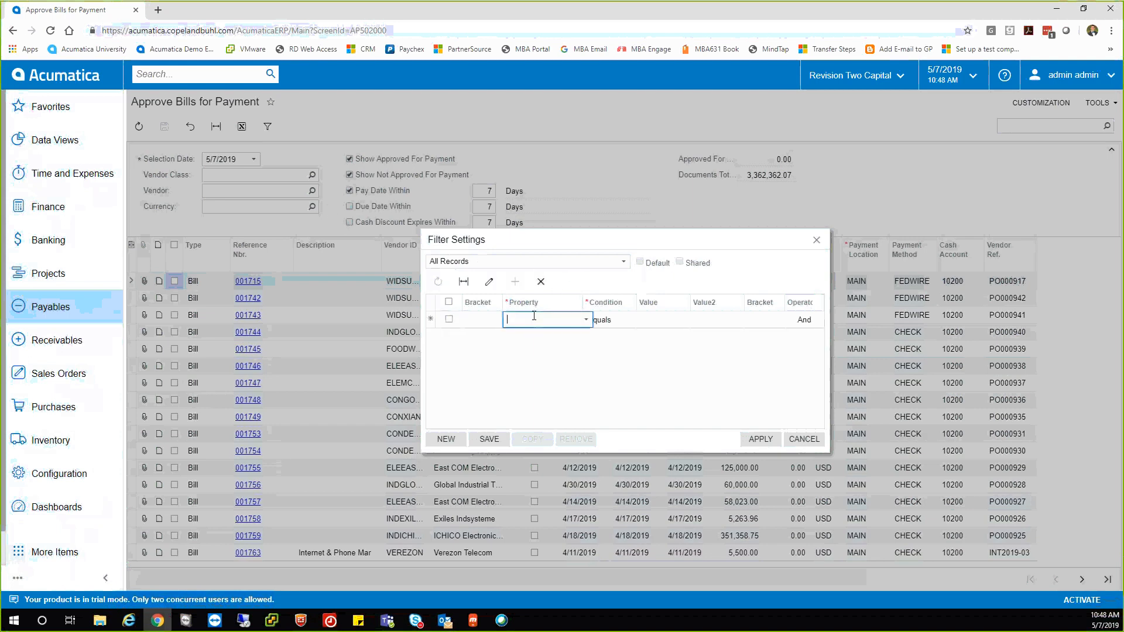
left_click(586, 320)
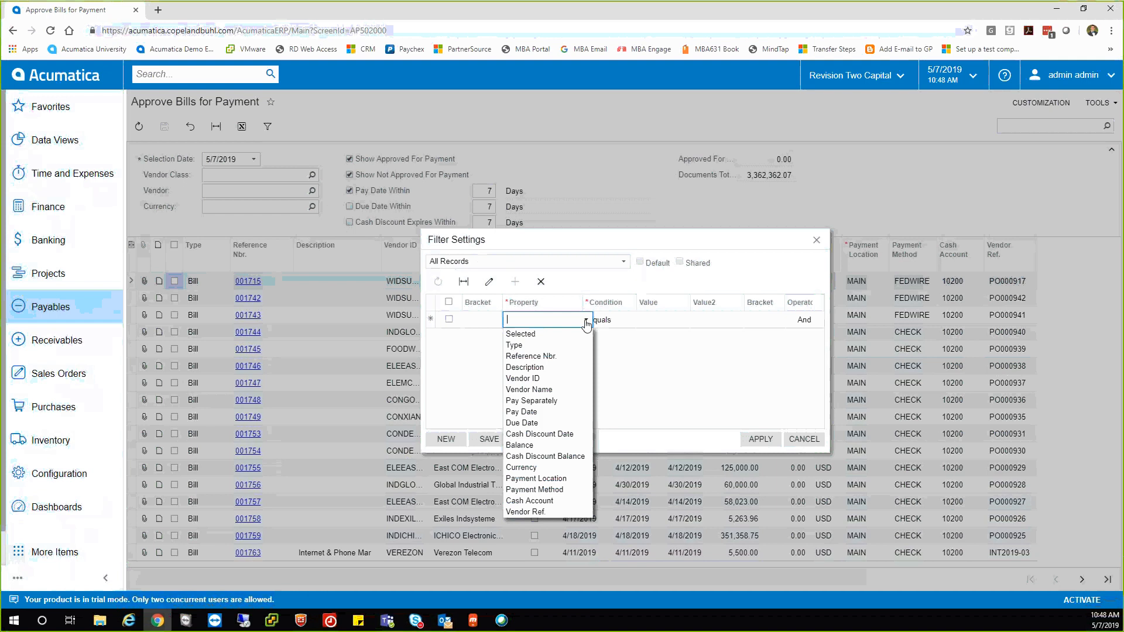
left_click(527, 445)
left_click(613, 321)
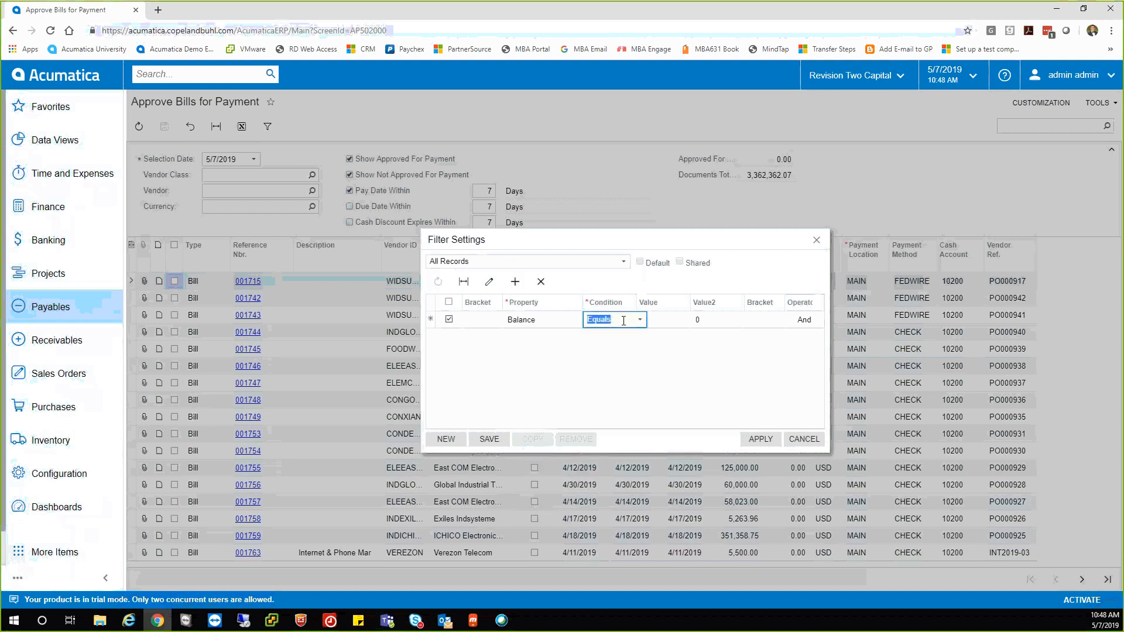
left_click(640, 320)
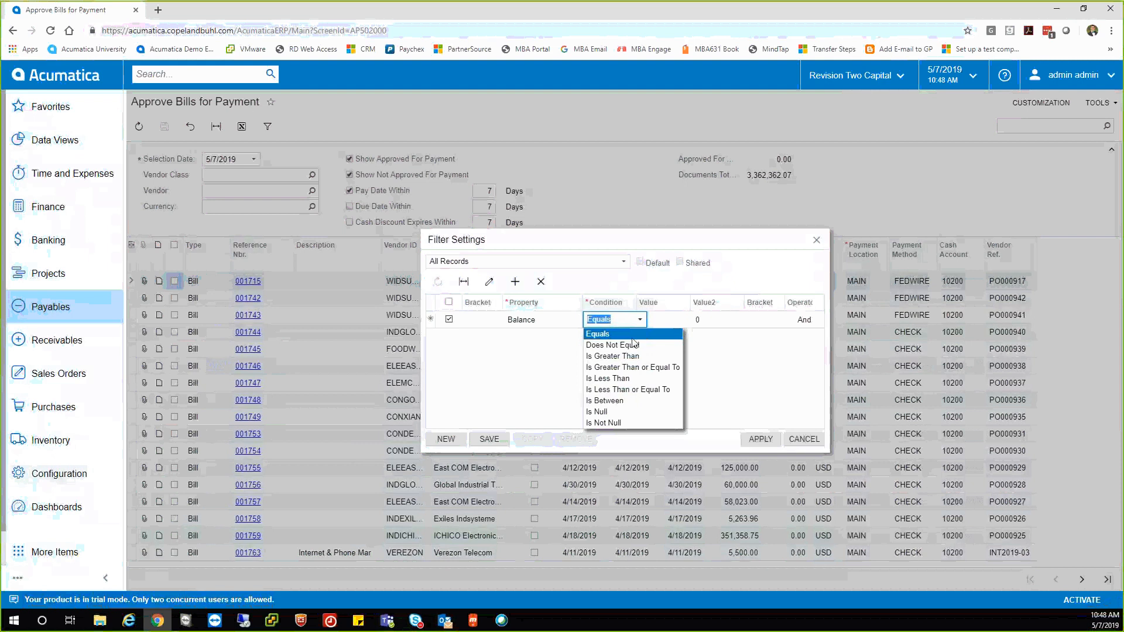
left_click(617, 356)
left_click(706, 321)
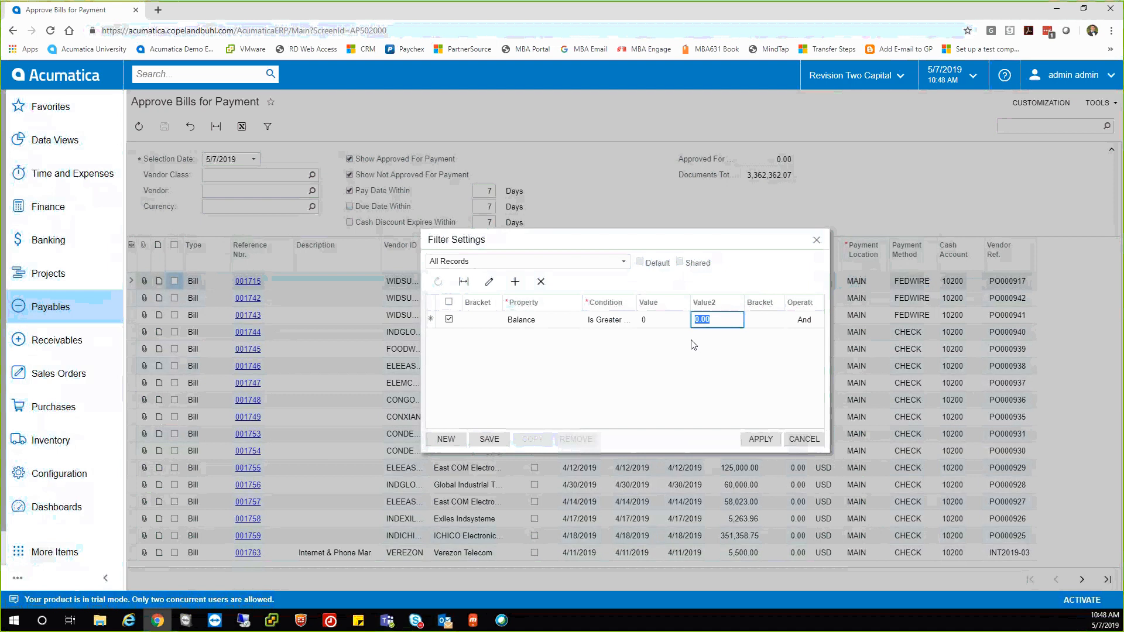
type("100000")
left_click(761, 440)
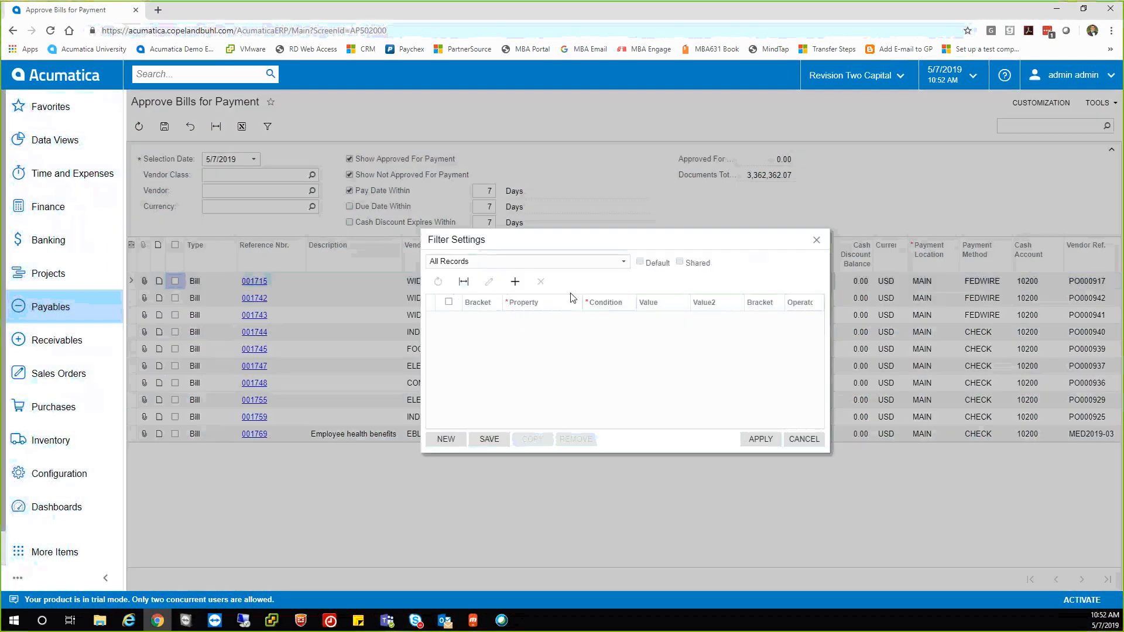
Add a filter condition: Balance Is Greater Than 100000.
left_click(445, 439)
left_click(524, 322)
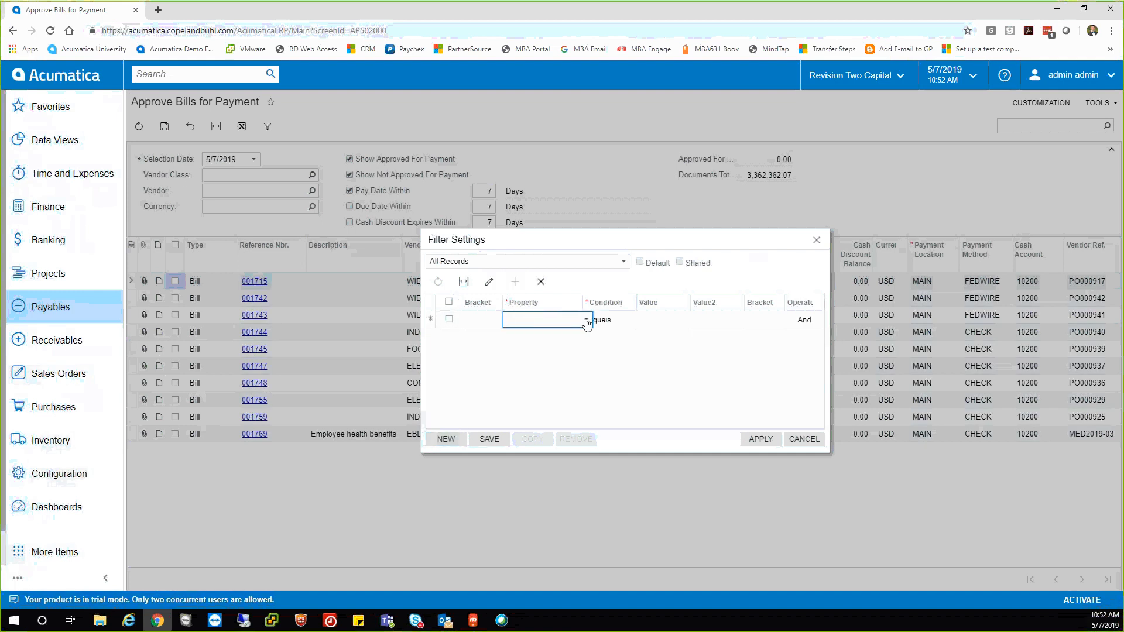
left_click(586, 320)
left_click(520, 445)
left_click(620, 320)
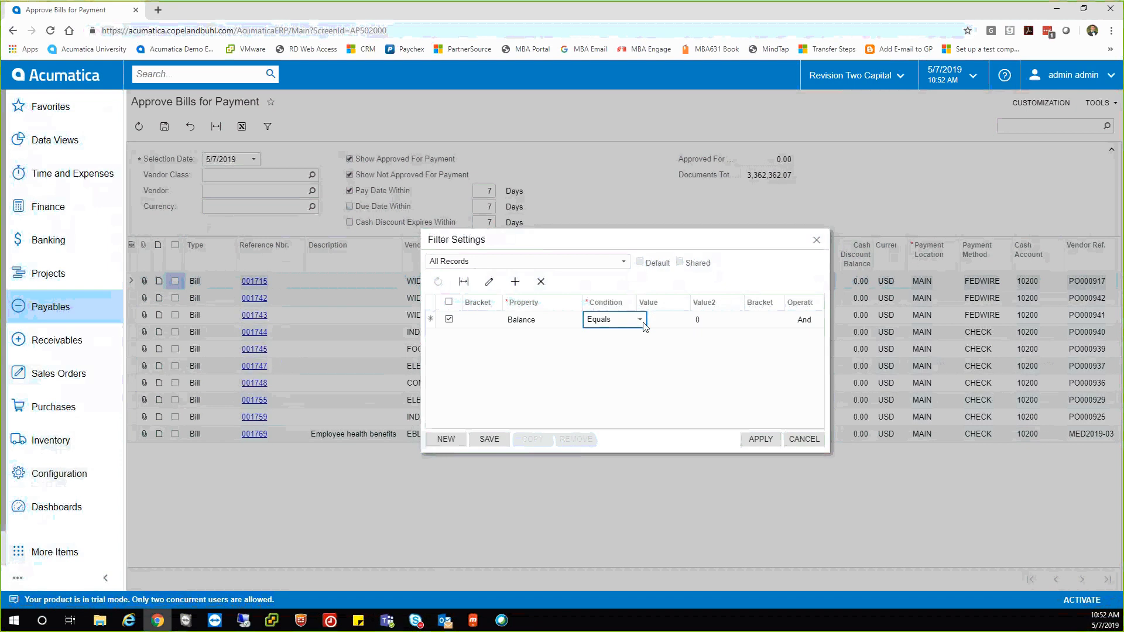
left_click(640, 319)
left_click(621, 356)
left_click(659, 319)
type("100000")
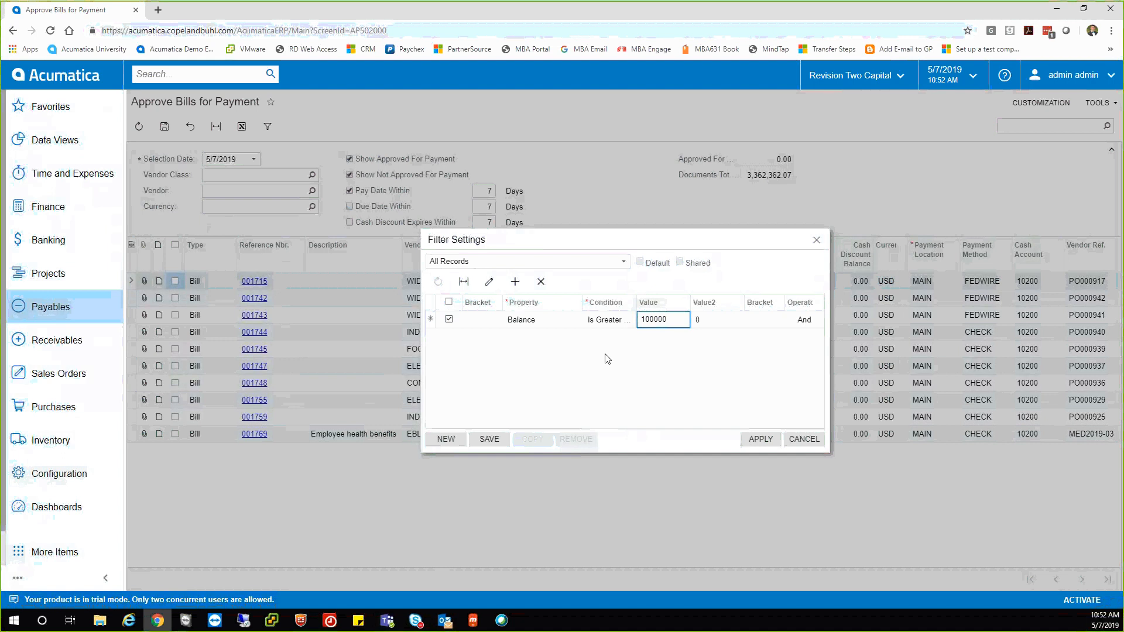
Save the filter as 'Over 100k' and apply it to the bills.
left_click(489, 439)
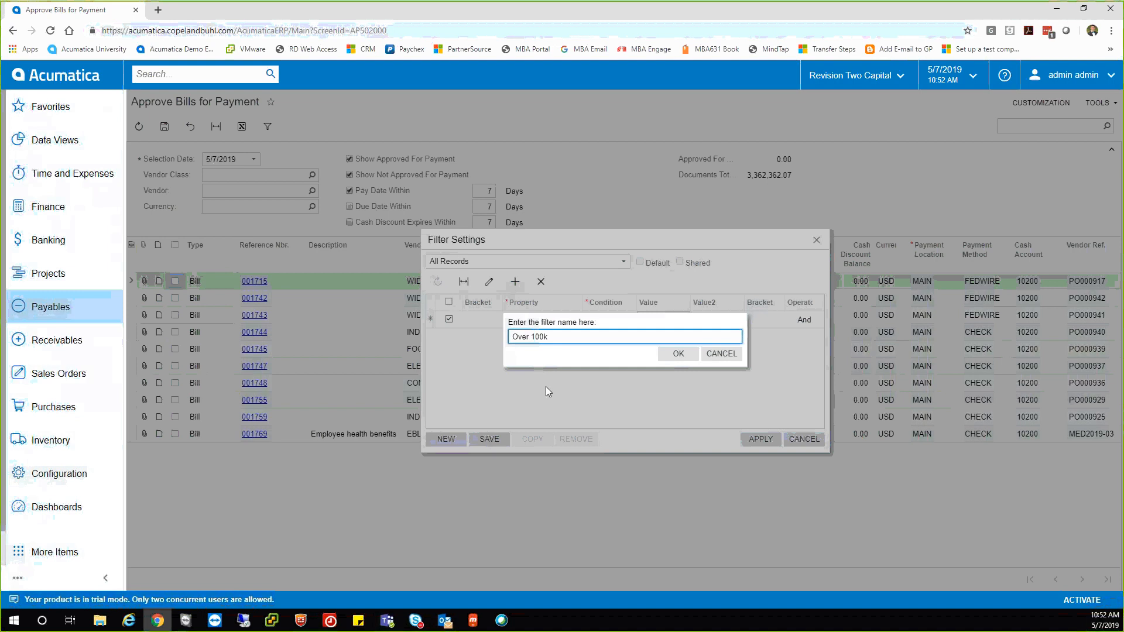
left_click(675, 354)
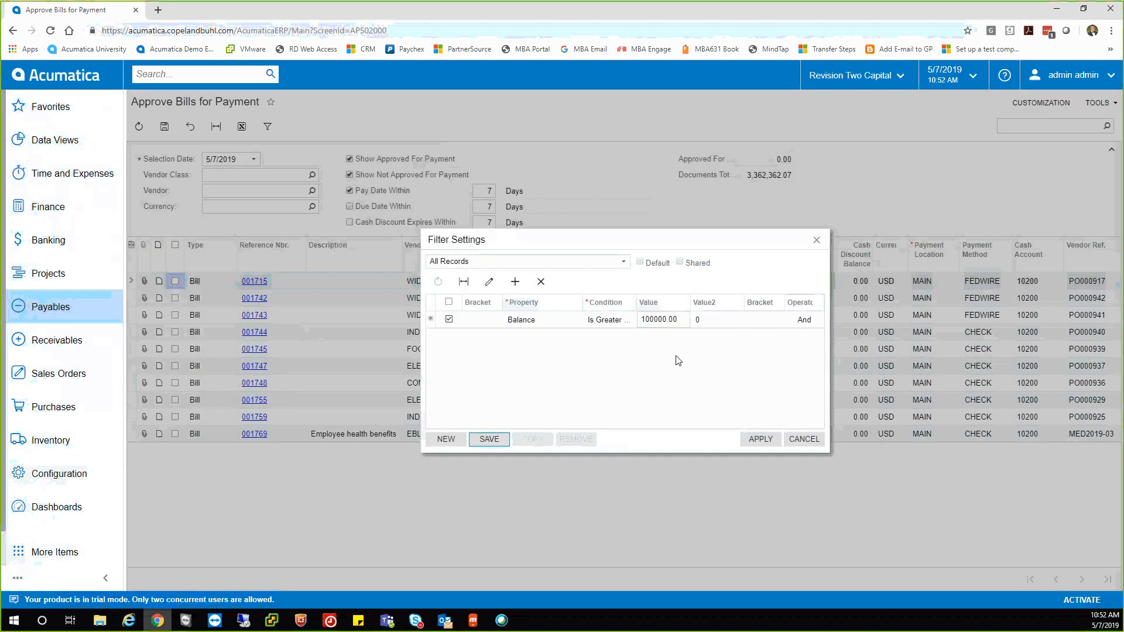
left_click(755, 440)
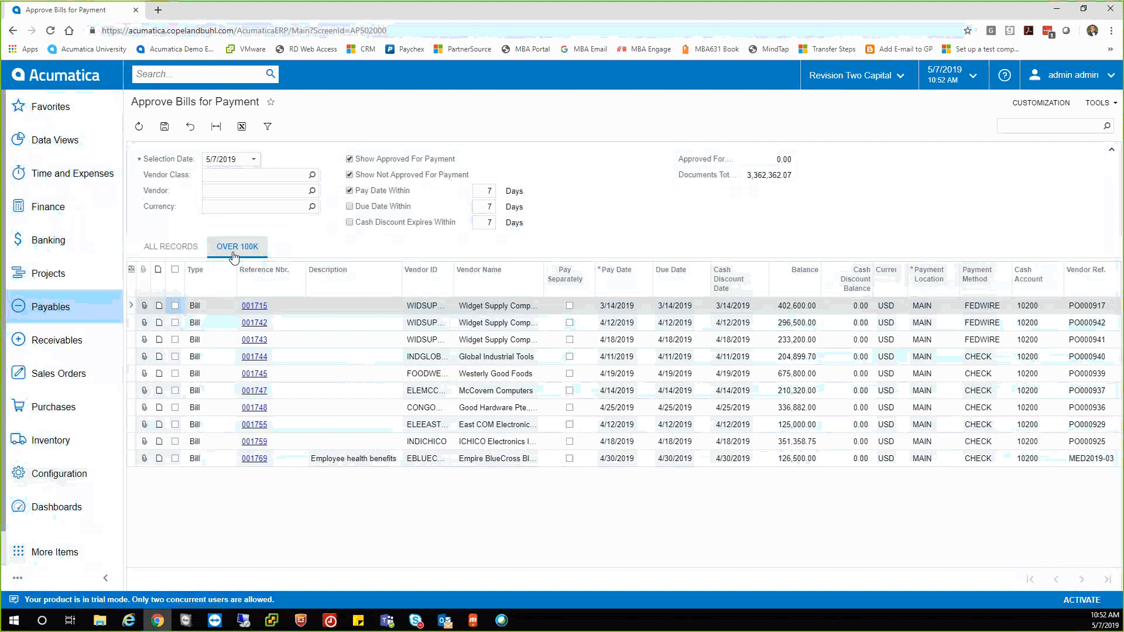
Compare All Records with Over 100k, then reopen Approve Bills for Payment from Payables.
left_click(171, 248)
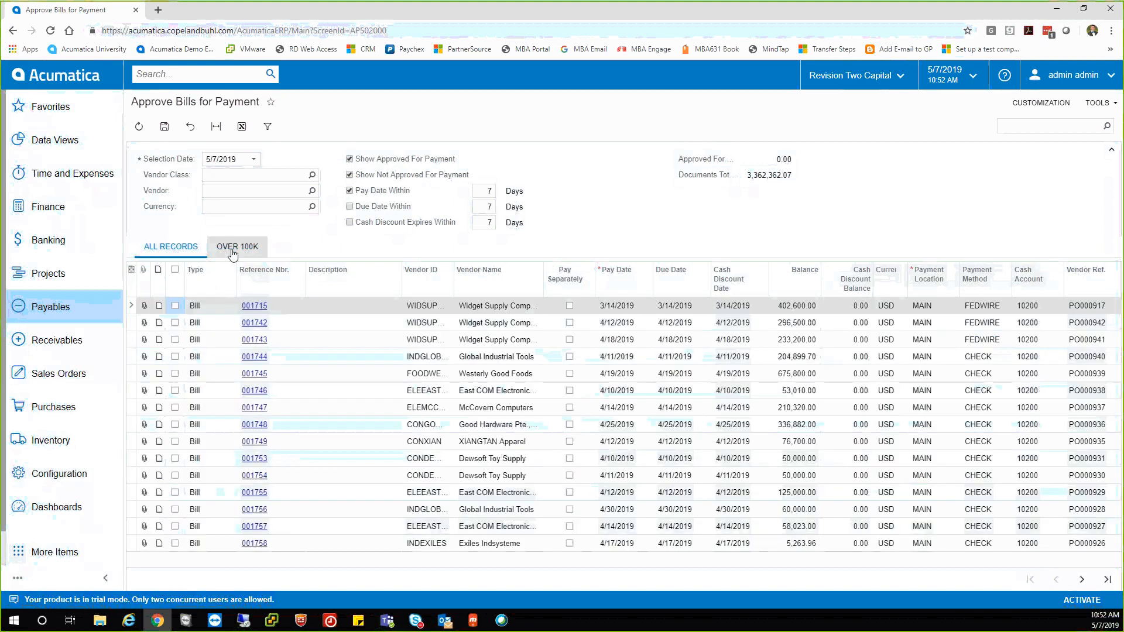
left_click(231, 247)
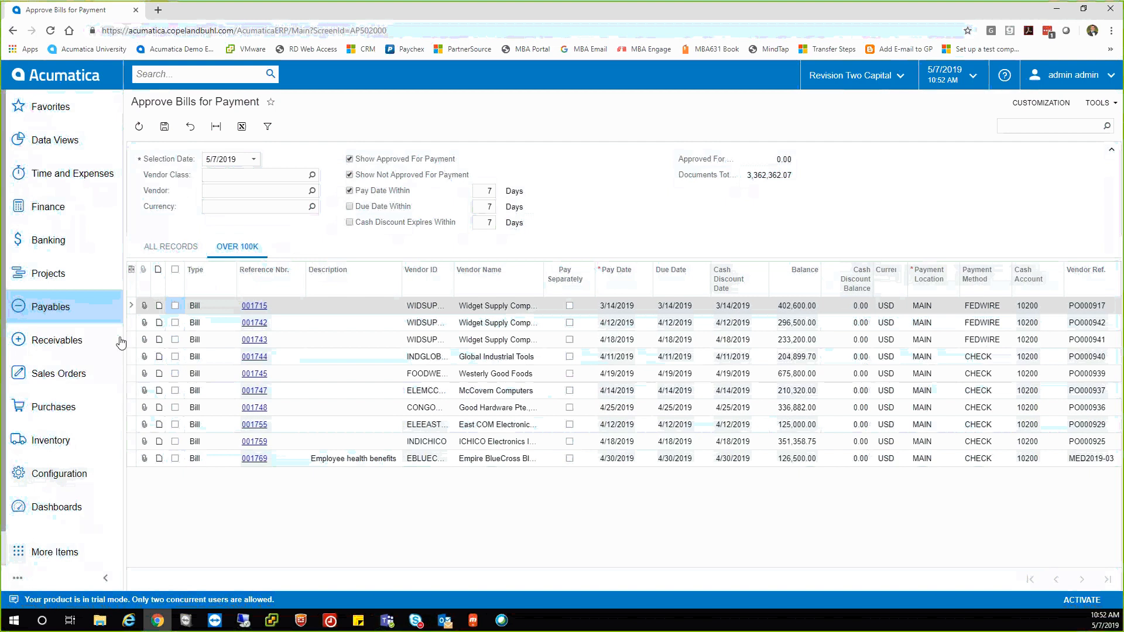
left_click(73, 348)
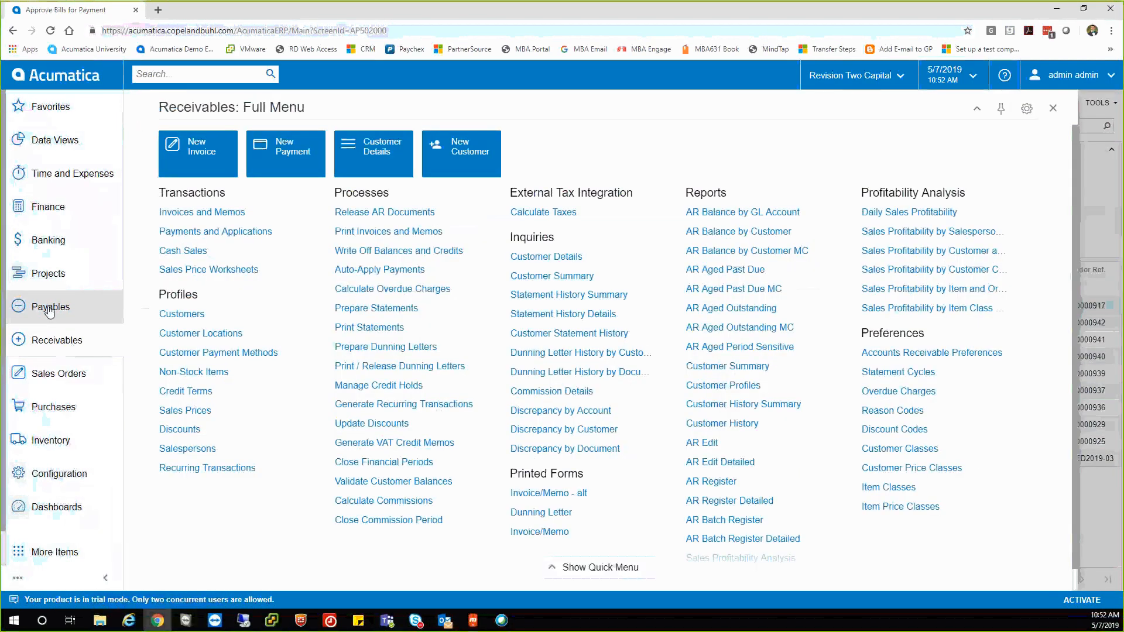
left_click(52, 306)
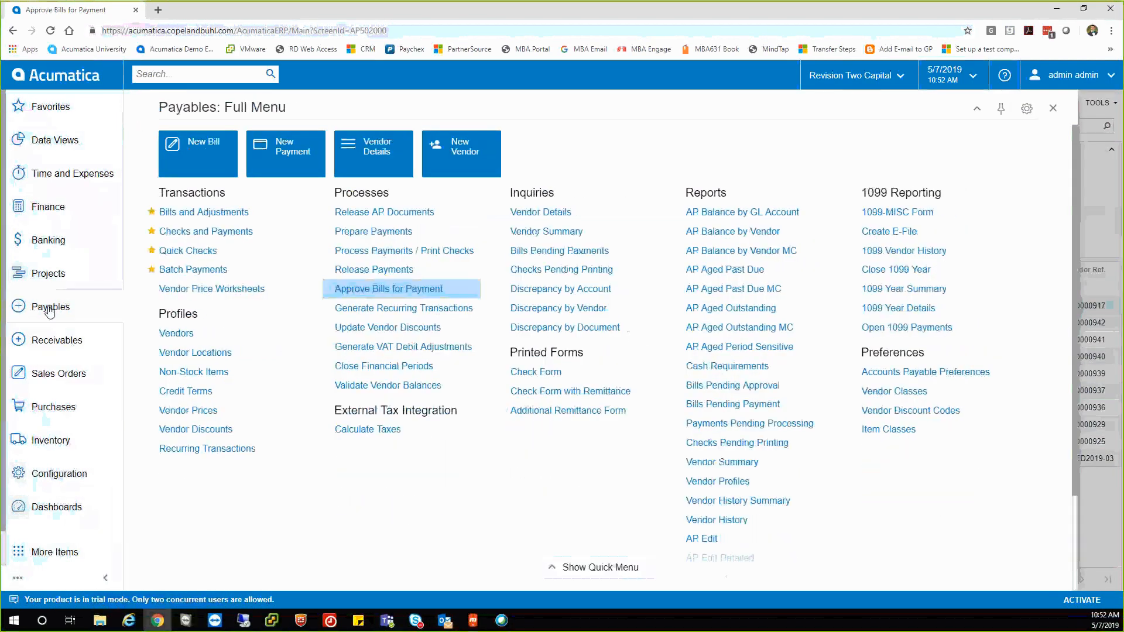
left_click(386, 289)
left_click(663, 96)
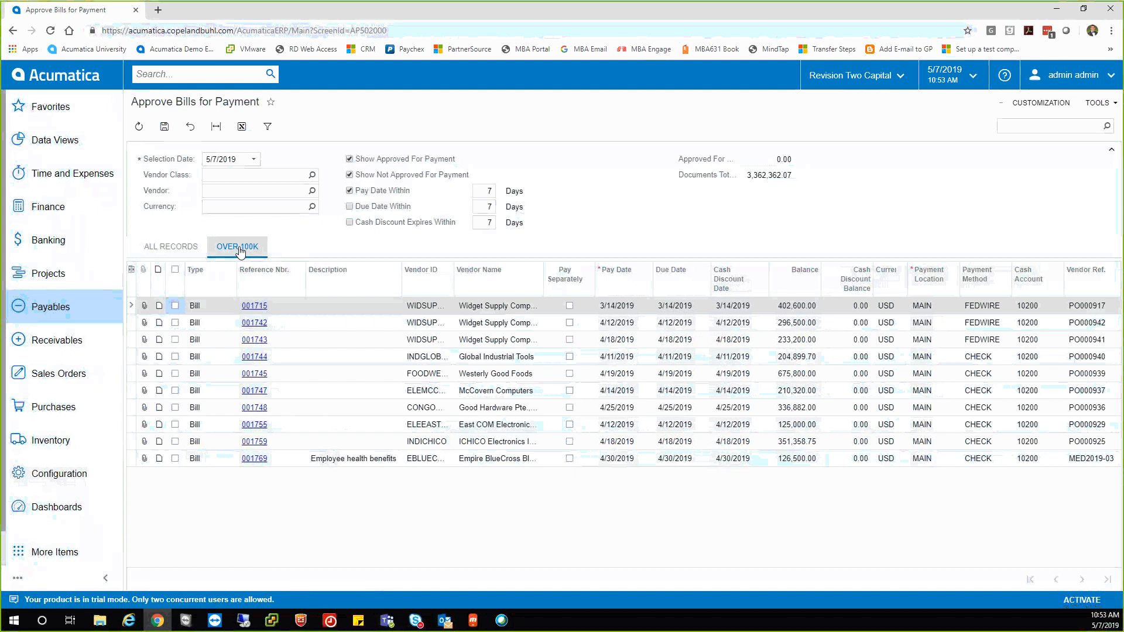
Confirm the Over 100k view persisted and open that filter's settings.
left_click(180, 247)
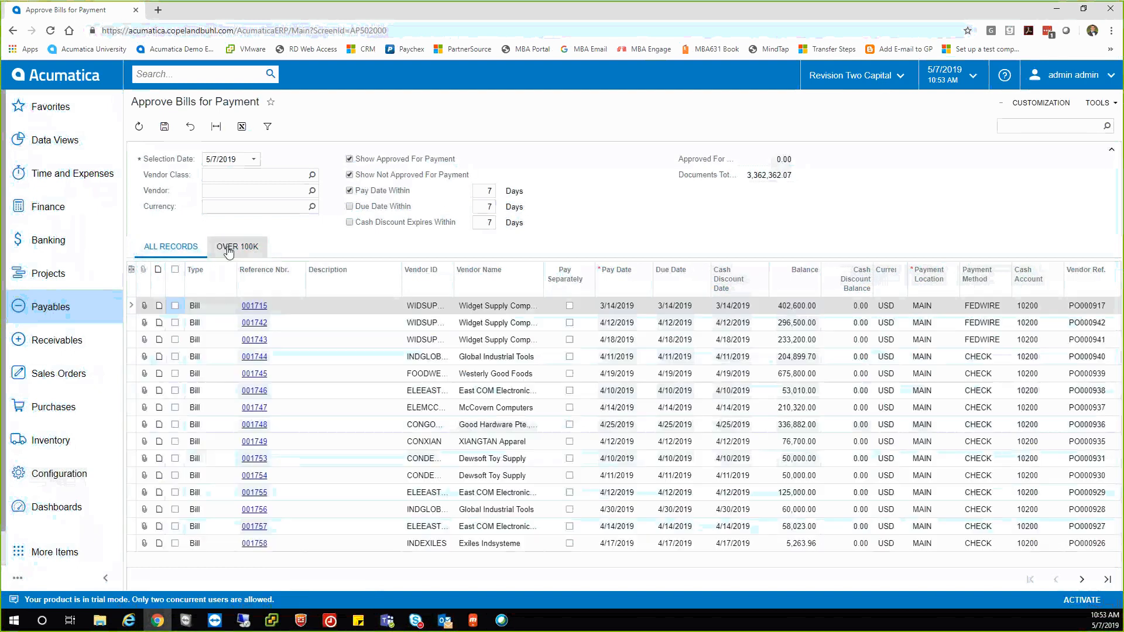
left_click(229, 250)
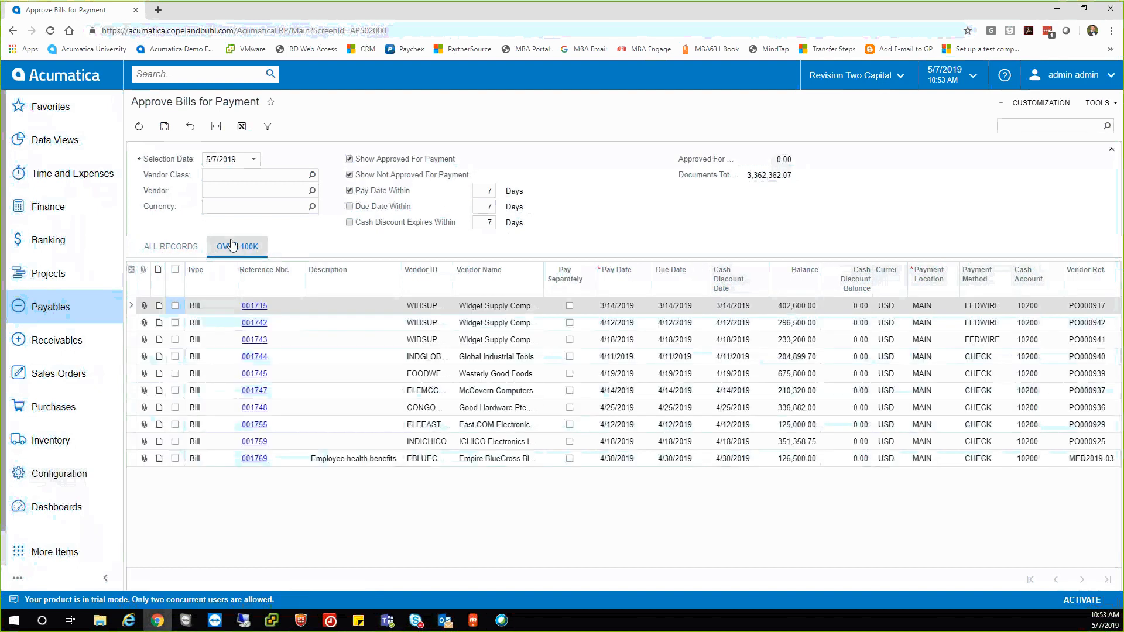
left_click(268, 126)
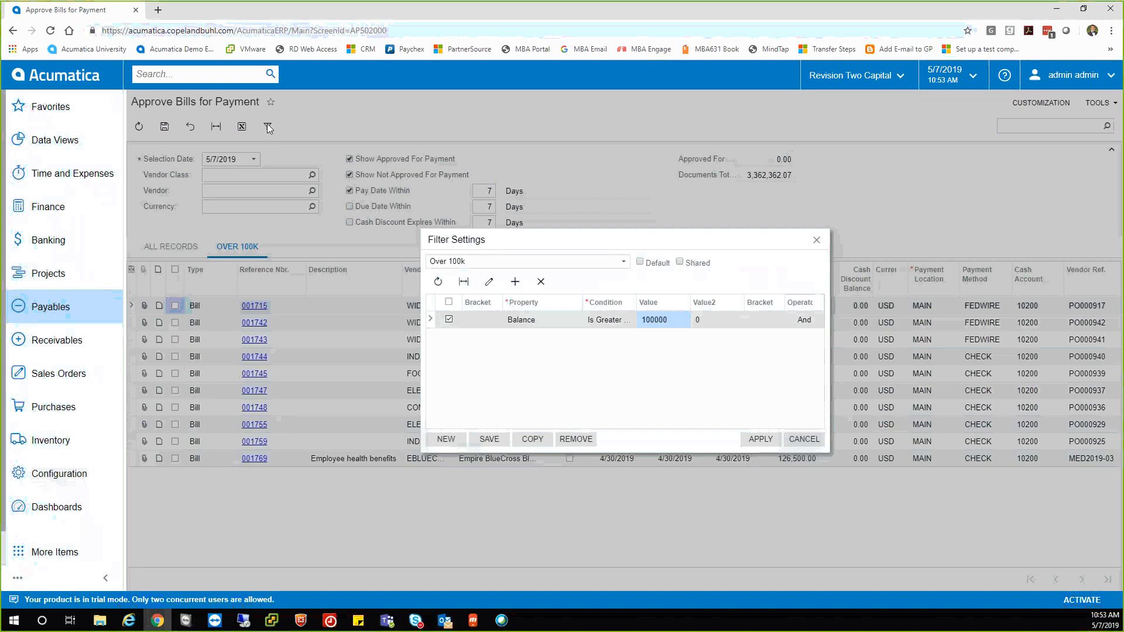
Mark the Over 100k filter as Default and Shared, and apply it.
left_click(640, 262)
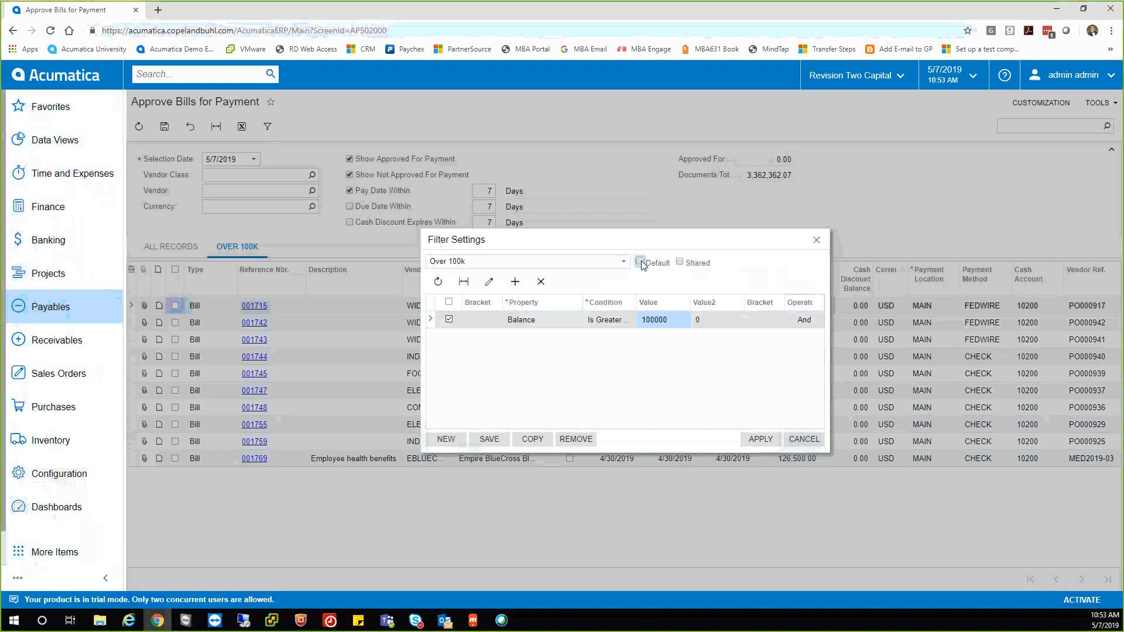
left_click(679, 263)
left_click(752, 445)
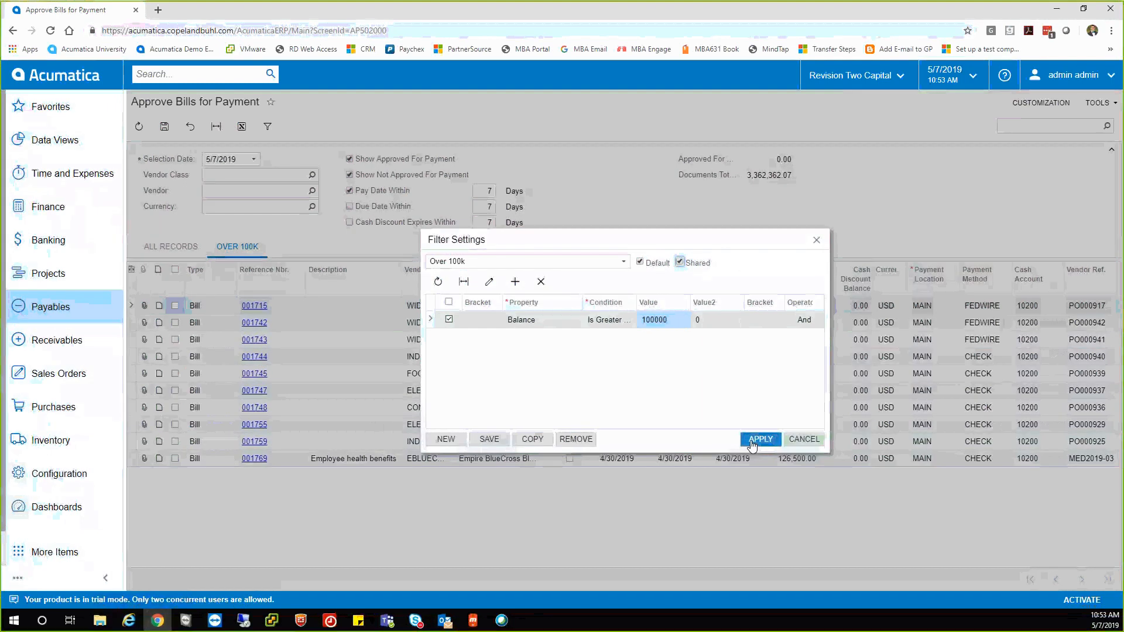
left_click(752, 442)
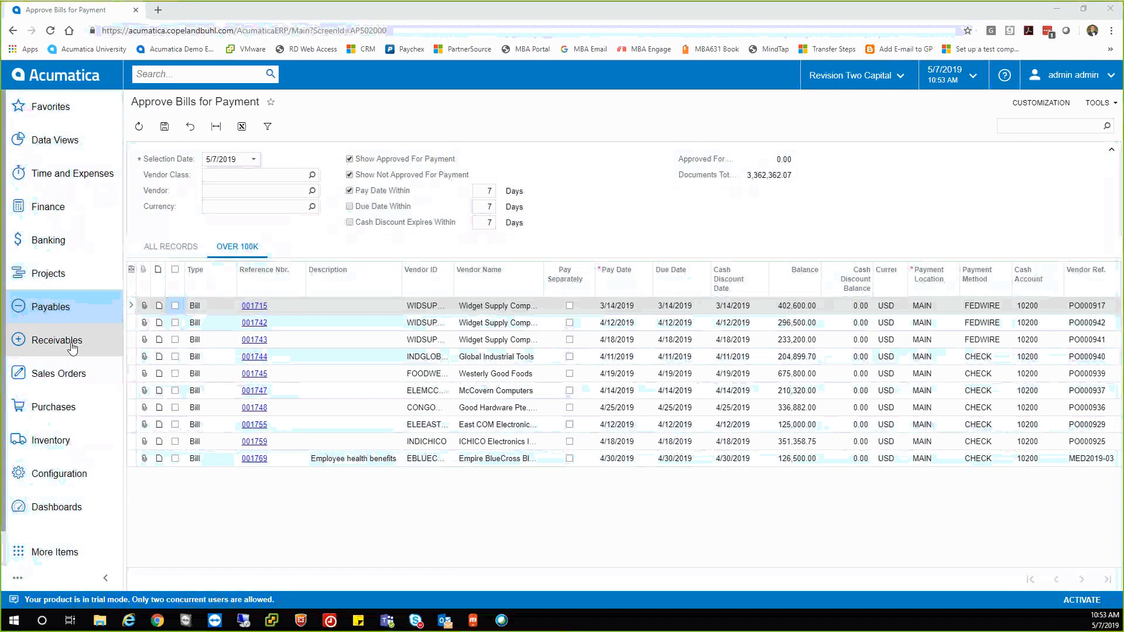
Open Prepare Payments, discarding unsaved changes, and choose CHECK as the payment method.
left_click(54, 313)
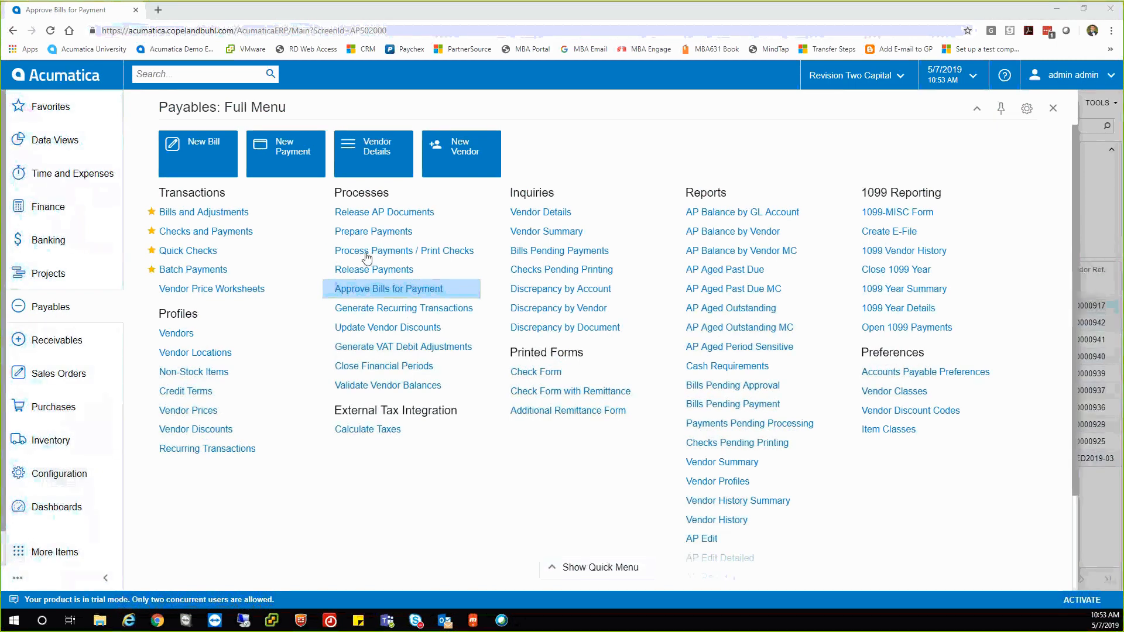
left_click(378, 234)
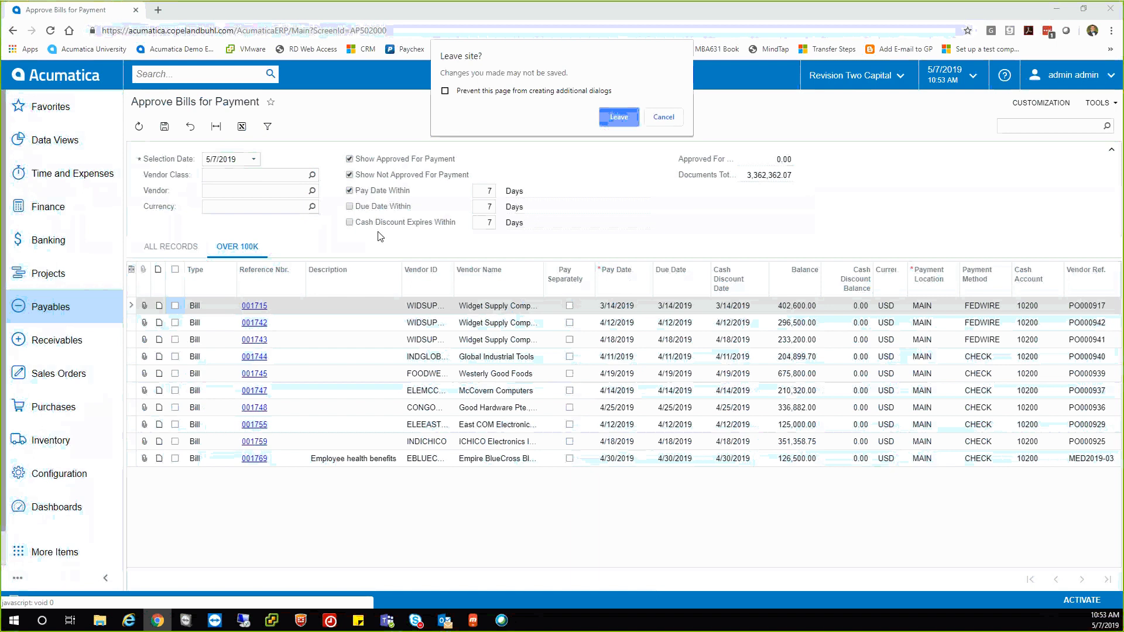
left_click(607, 121)
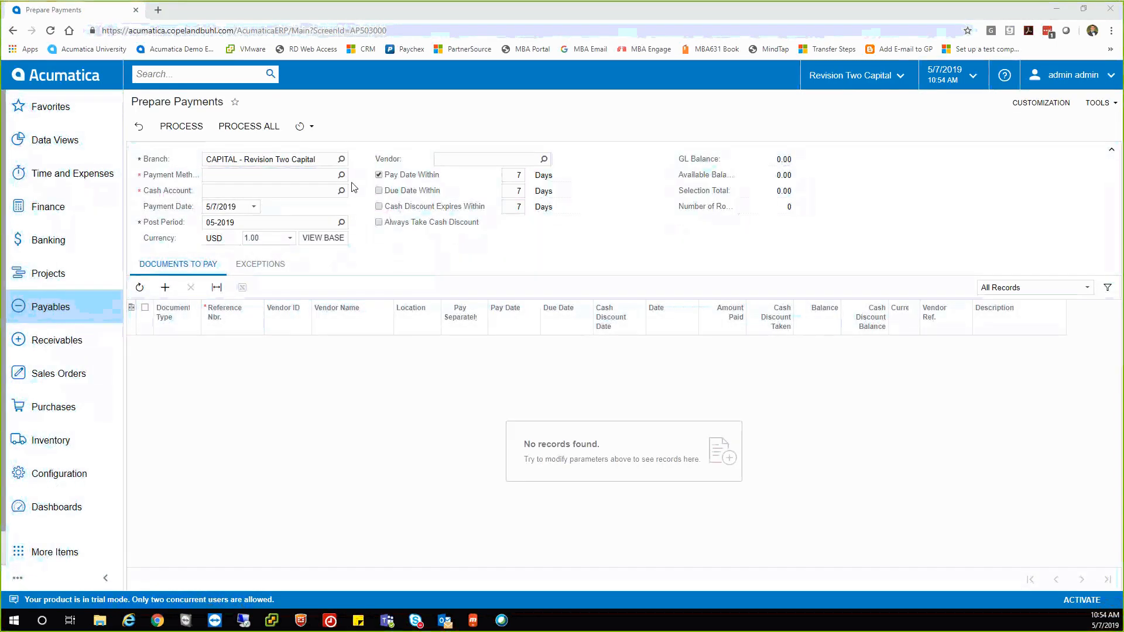
left_click(342, 176)
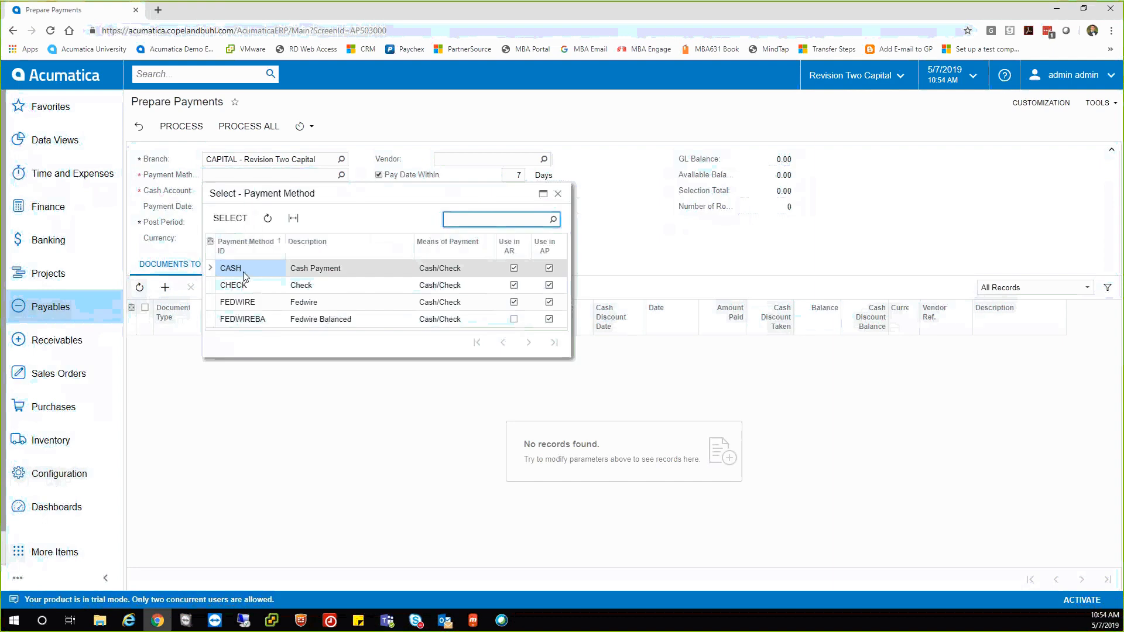
double_click(239, 286)
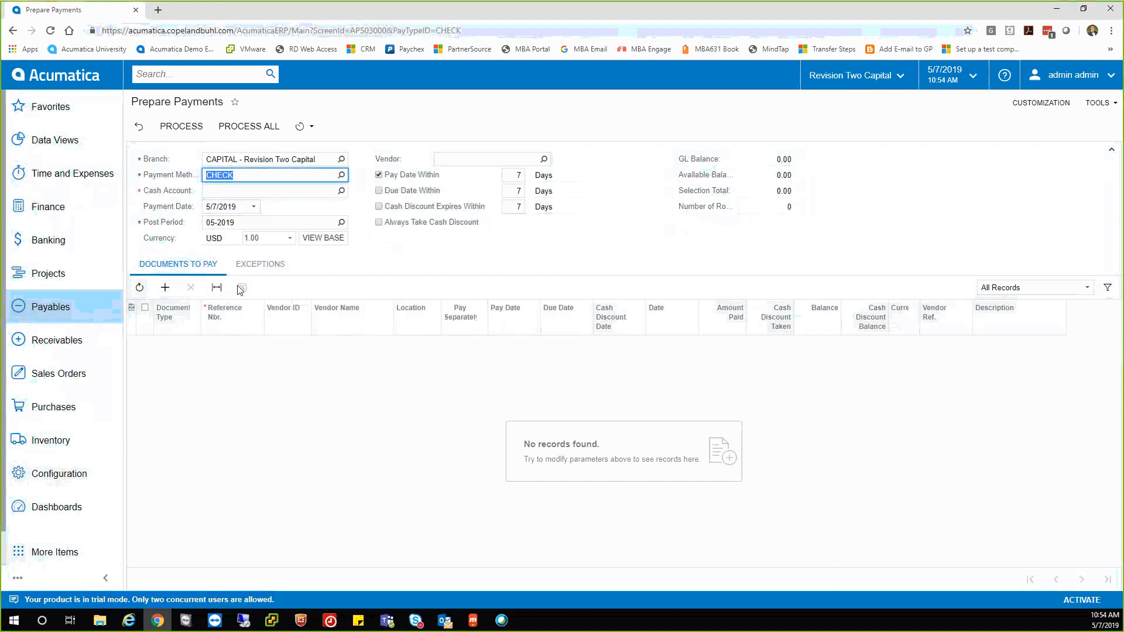
Add a new Process All automation schedule running weekly on Thursdays only.
left_click(304, 126)
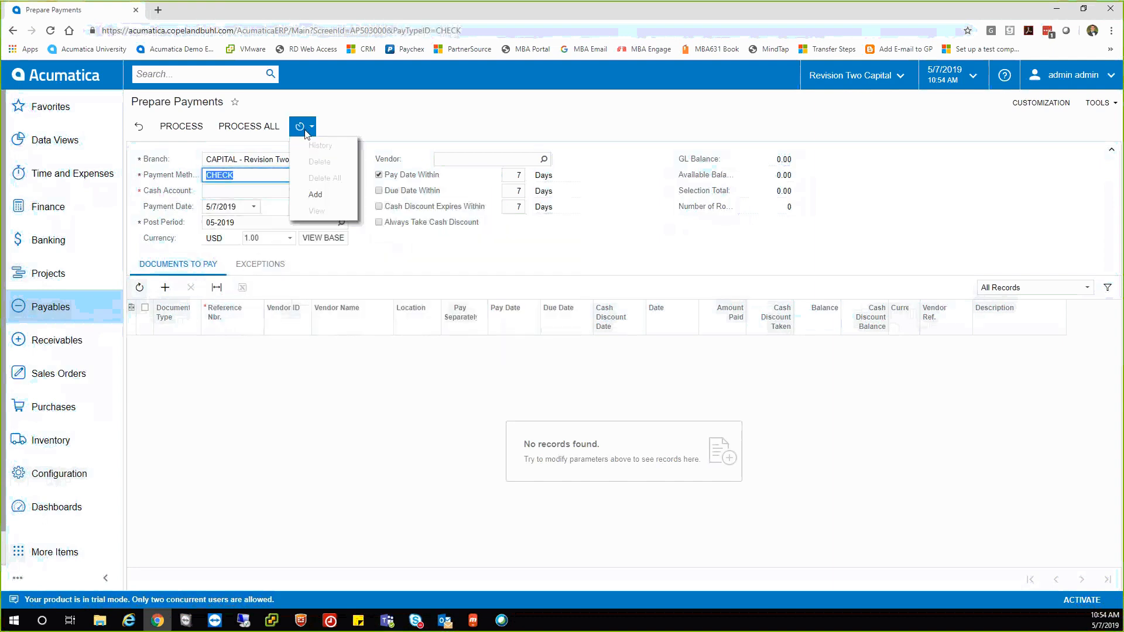
left_click(303, 196)
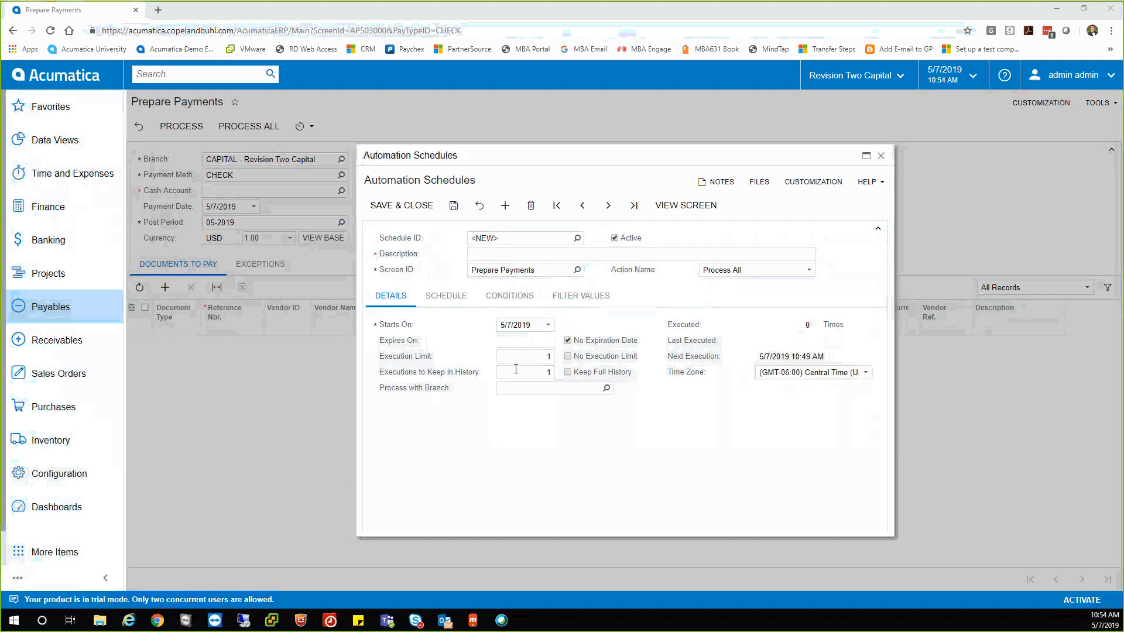
left_click(446, 298)
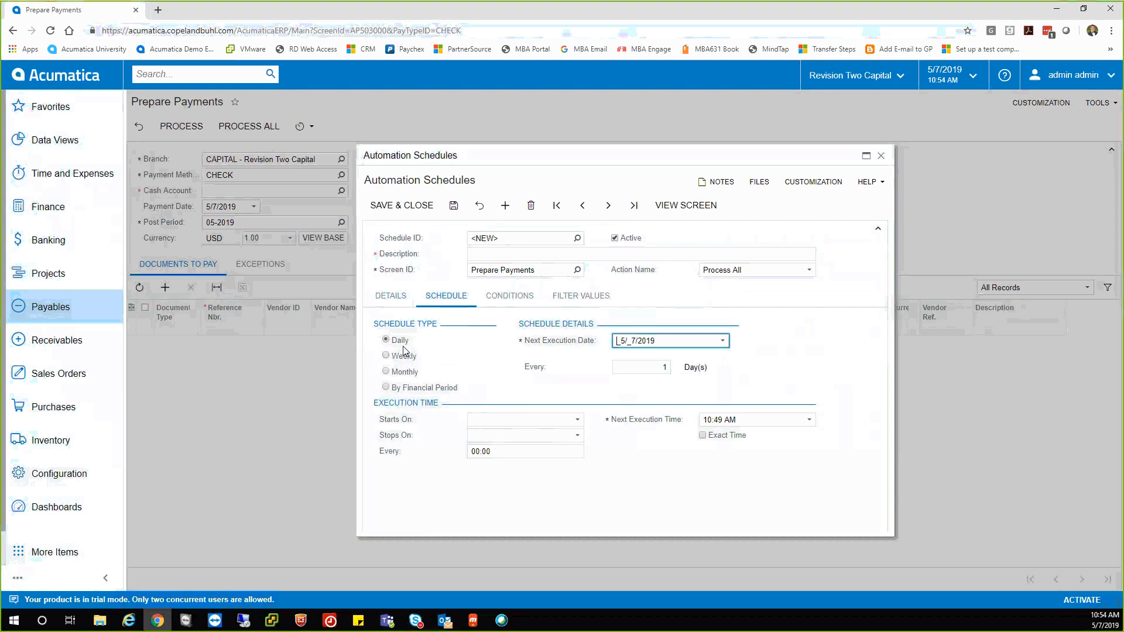
left_click(386, 357)
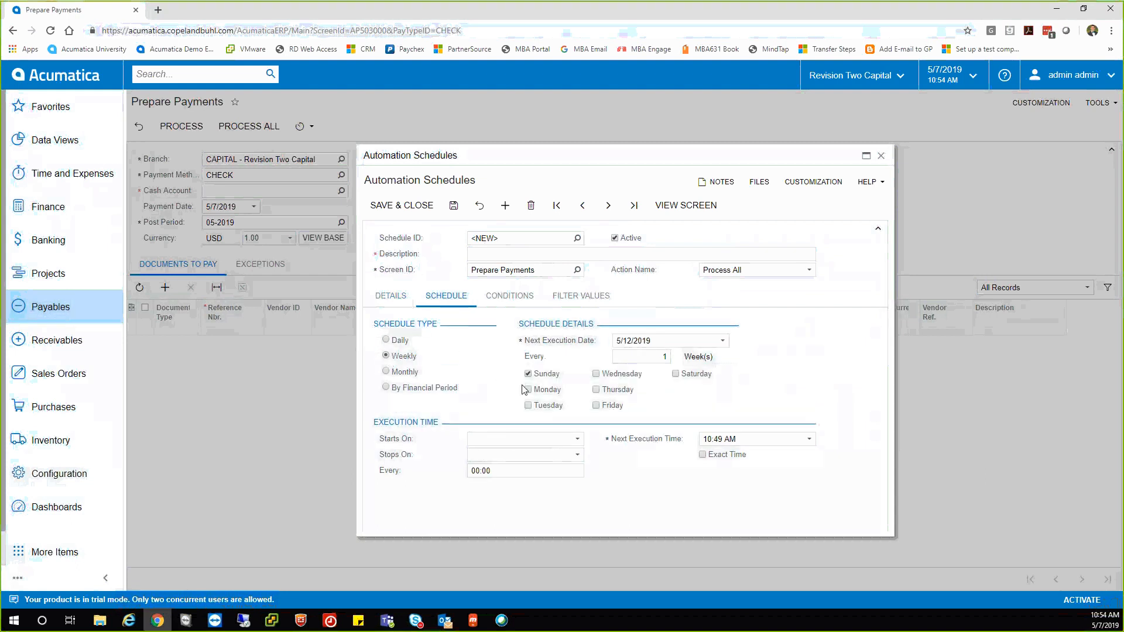
left_click(596, 389)
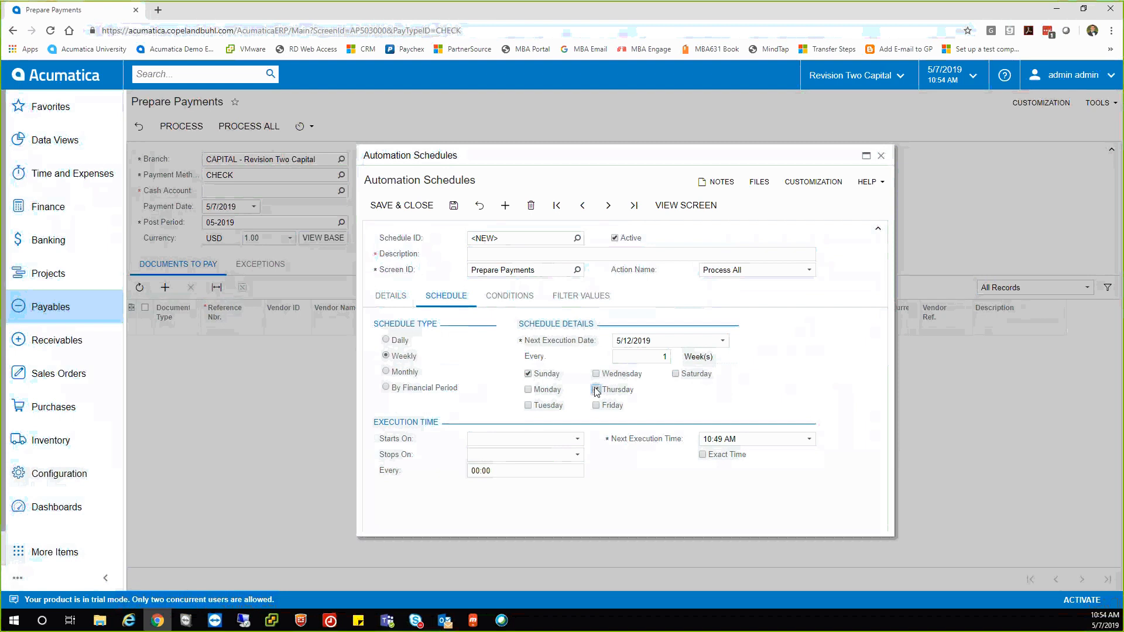
left_click(528, 374)
Set the schedule's daily execution window from 2:00 PM to 2:30 PM.
left_click(492, 439)
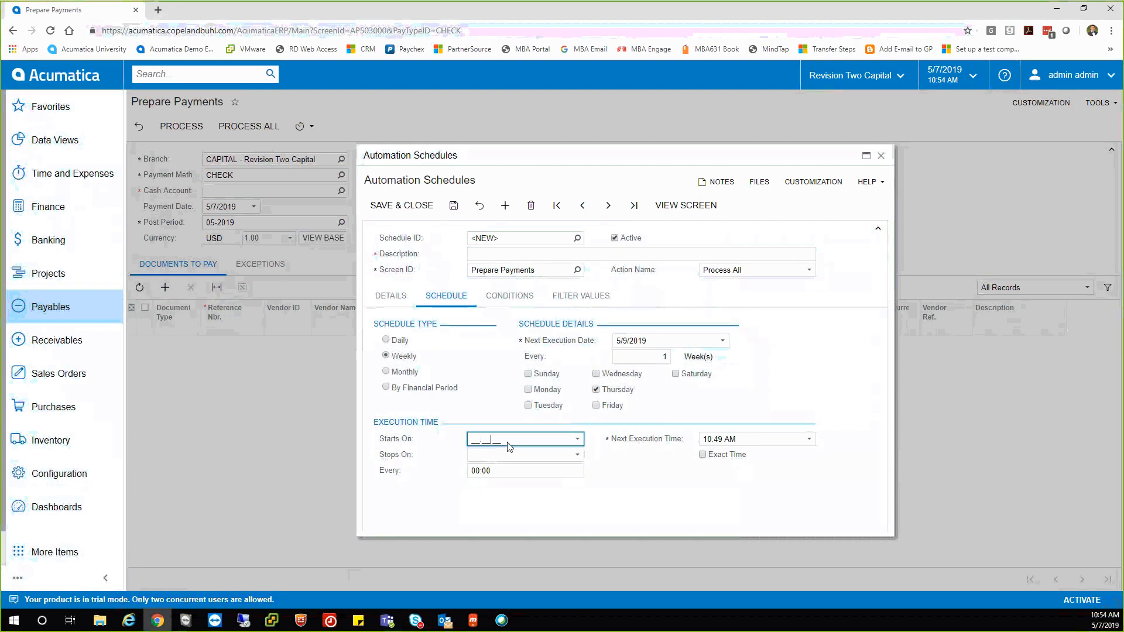
left_click(577, 439)
scroll(518, 410, "down", 5)
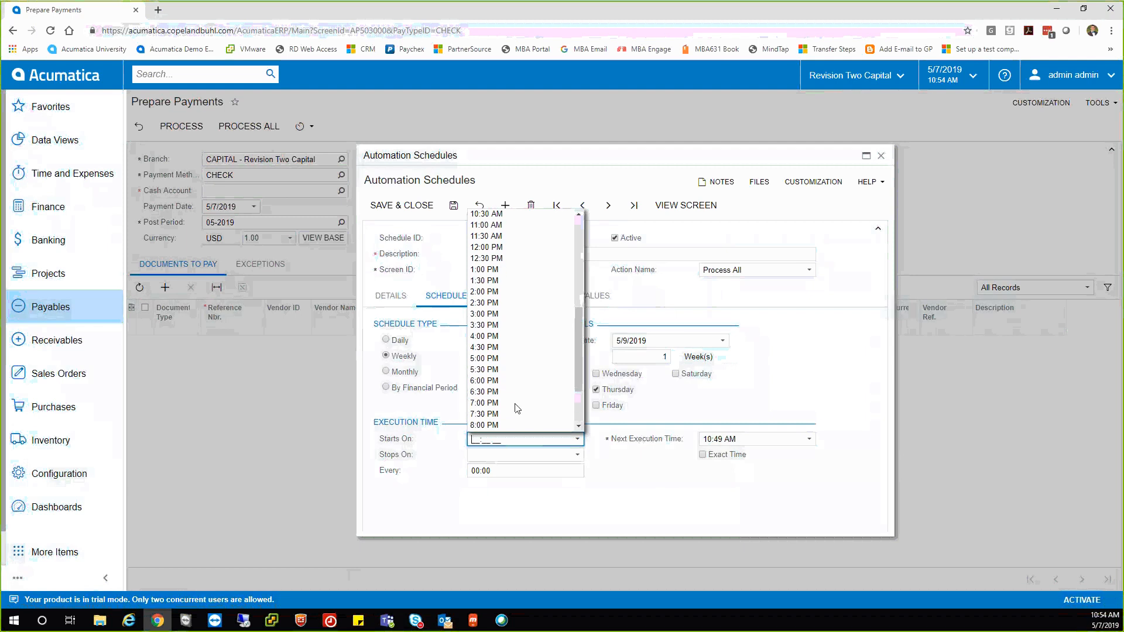
left_click(514, 294)
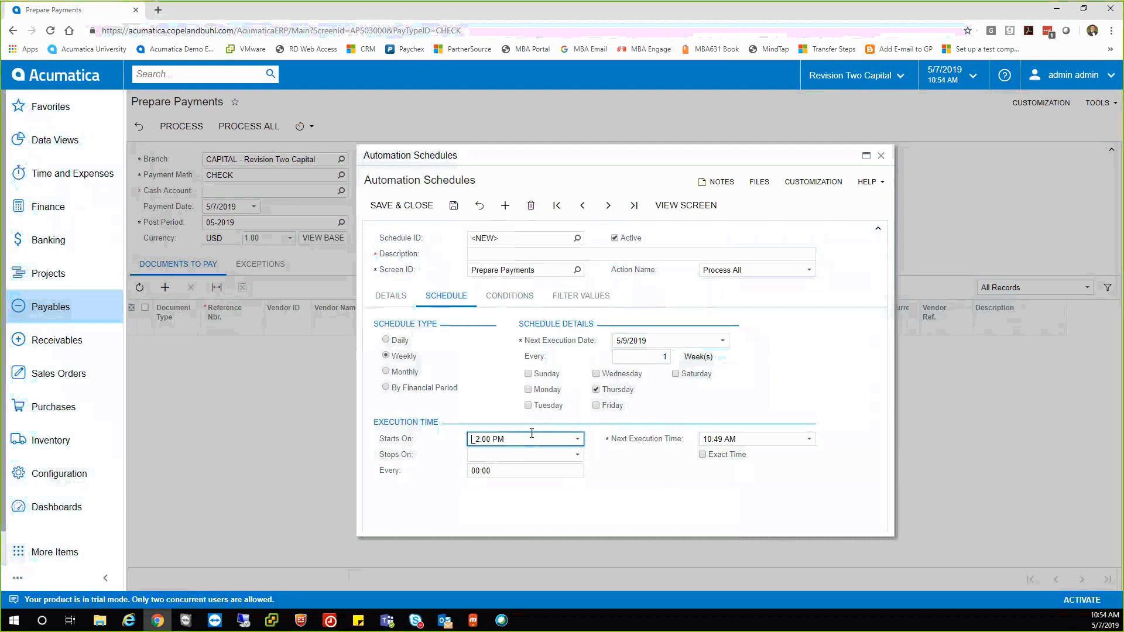
left_click(526, 455)
left_click(577, 455)
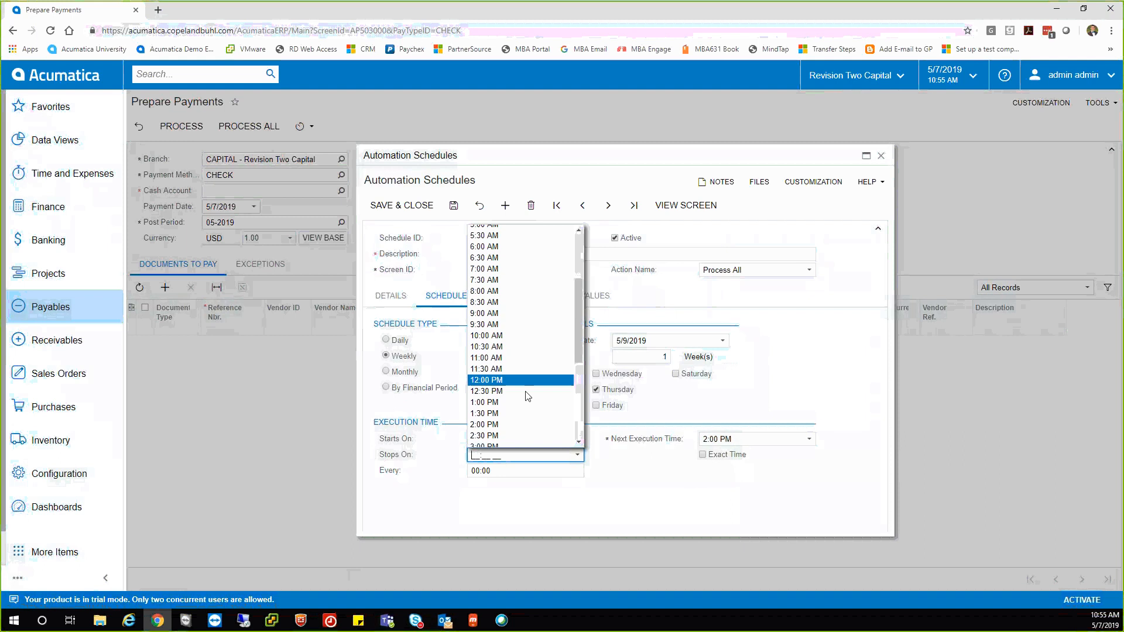
scroll(515, 431, "down", 3)
left_click(508, 436)
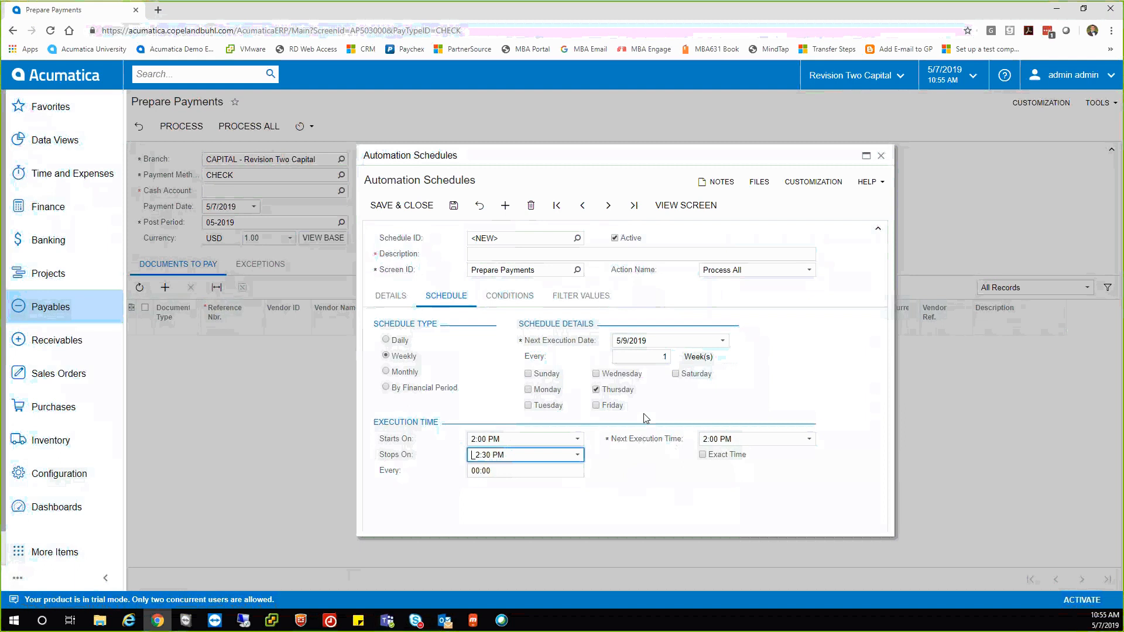
Add a new condition row on the Conditions tab, then close the Automation Schedules dialog.
left_click(510, 300)
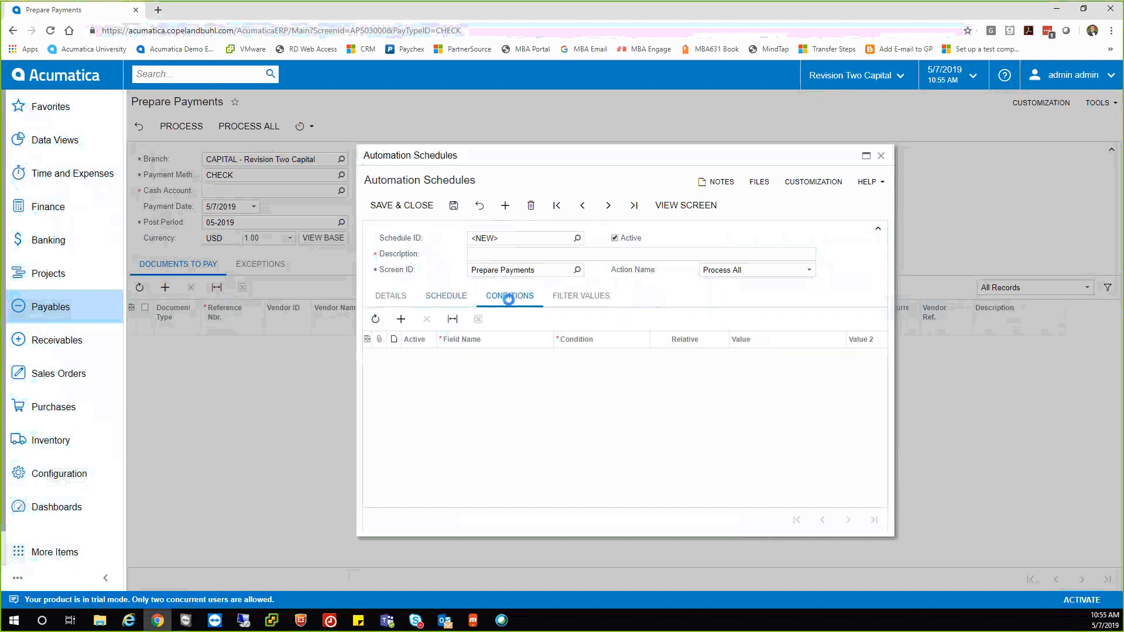
left_click(490, 359)
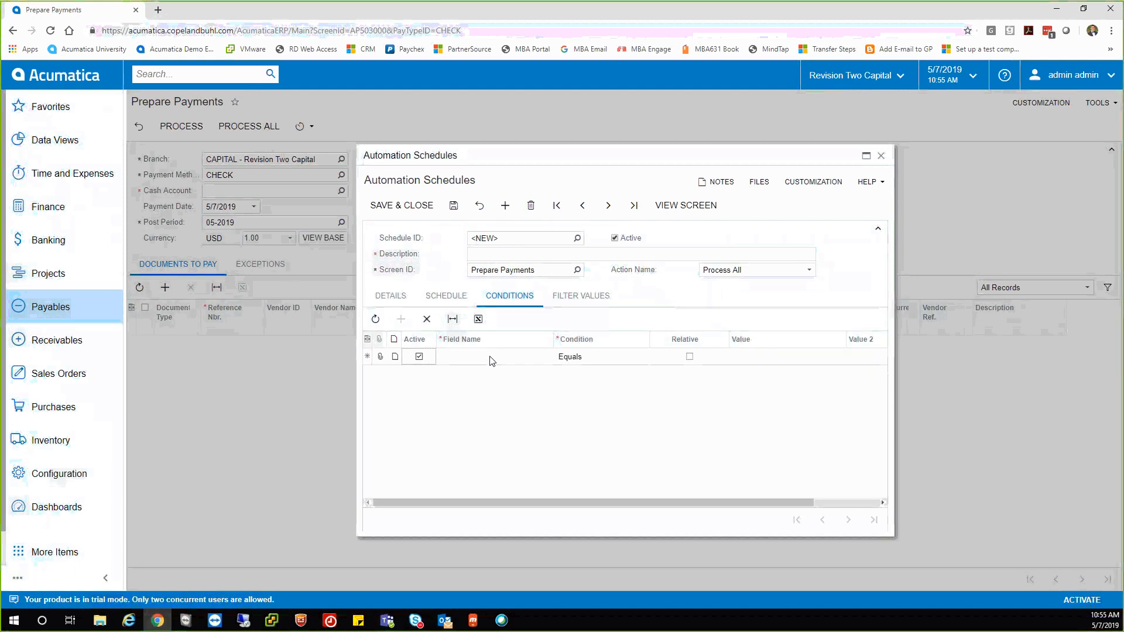
left_click(490, 357)
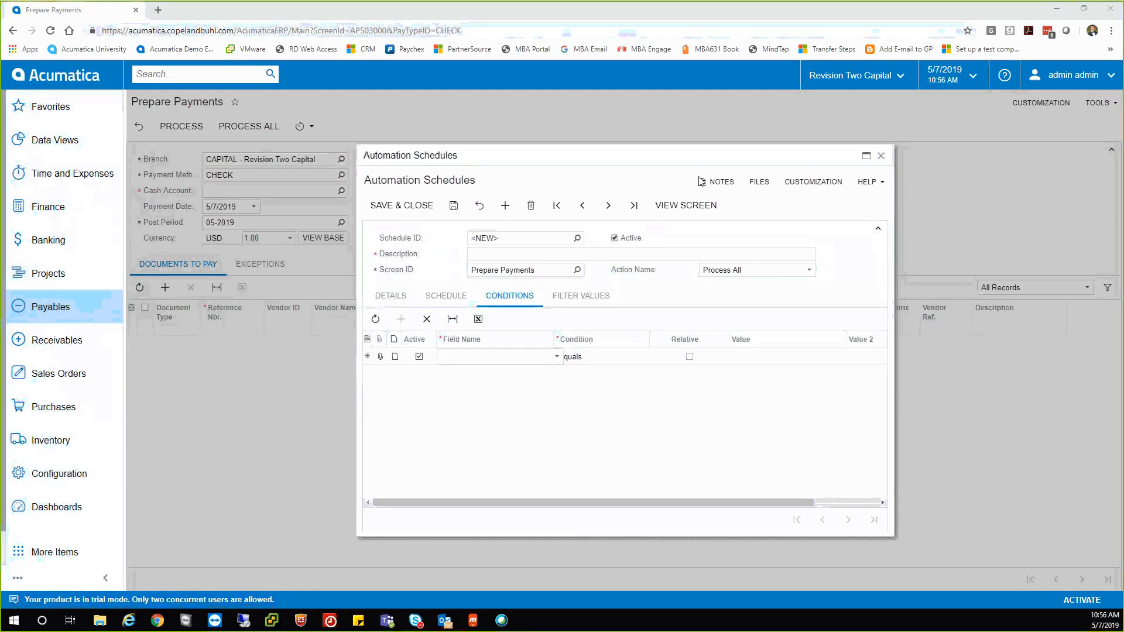
left_click(882, 157)
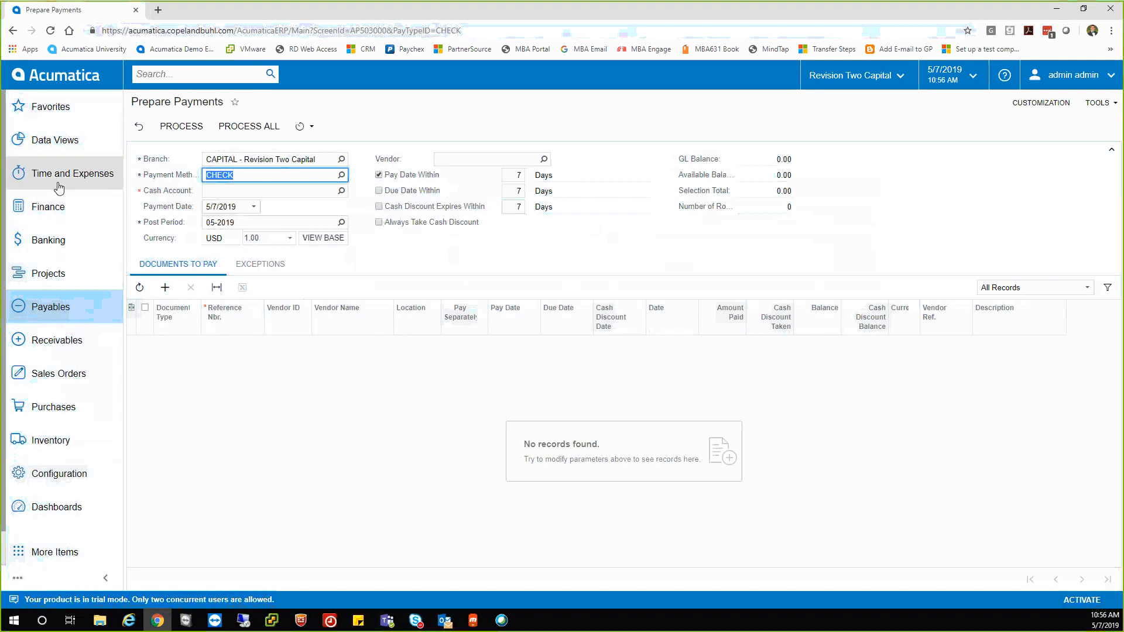
Open the Customer View dashboard from the CRM dashboards list.
left_click(41, 507)
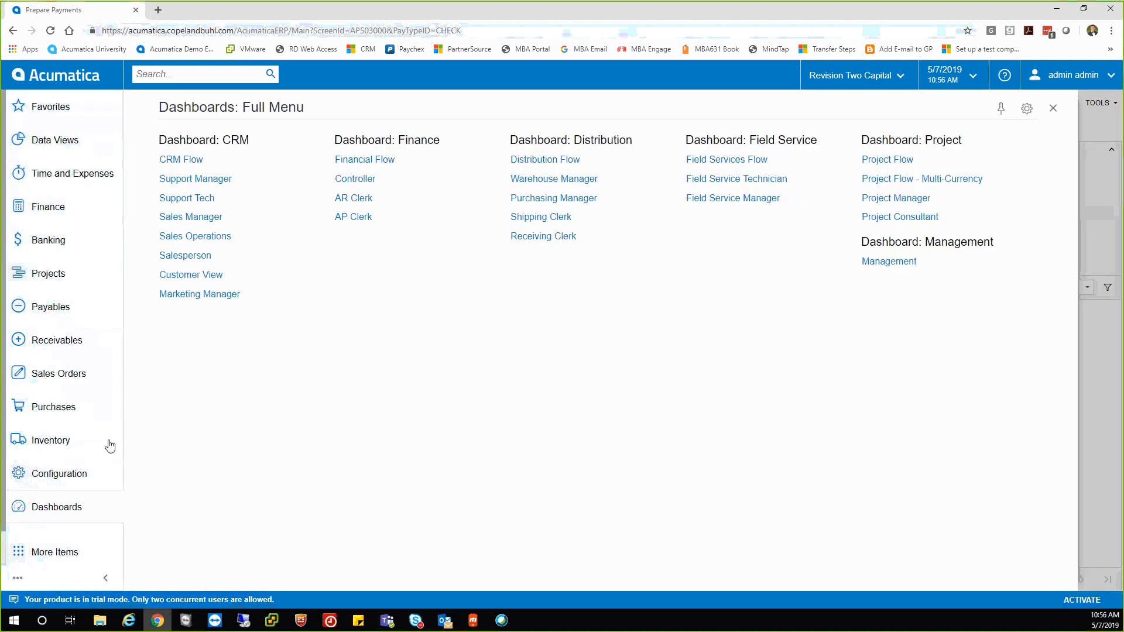
left_click(153, 293)
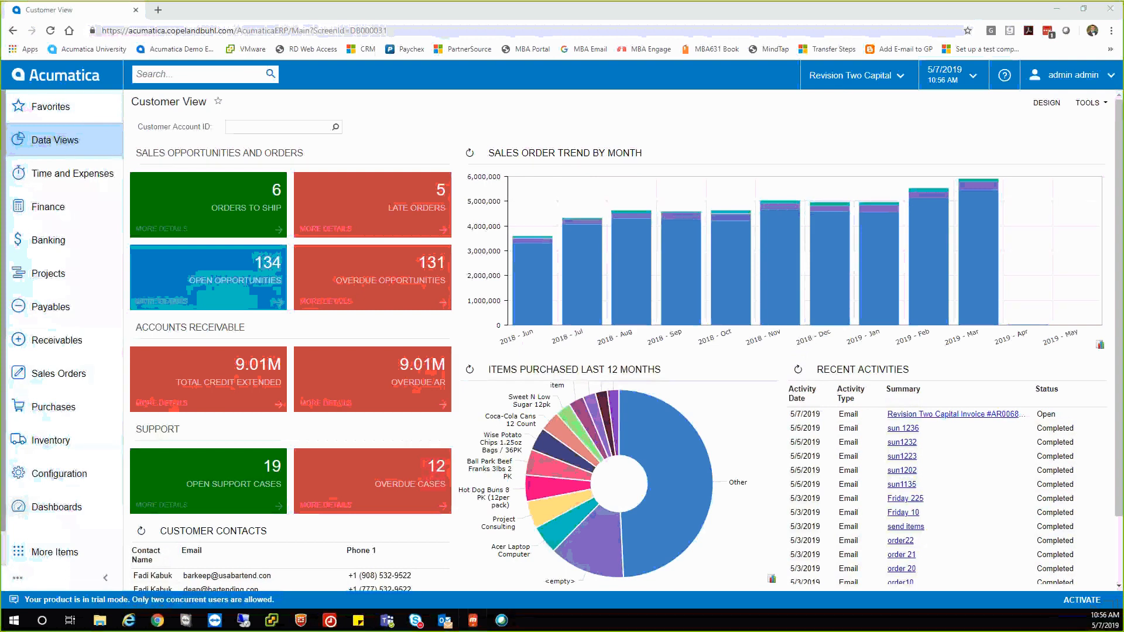
Switch to the phone-mirroring app to show the Acumatica mobile Expense Claims list.
left_click(473, 621)
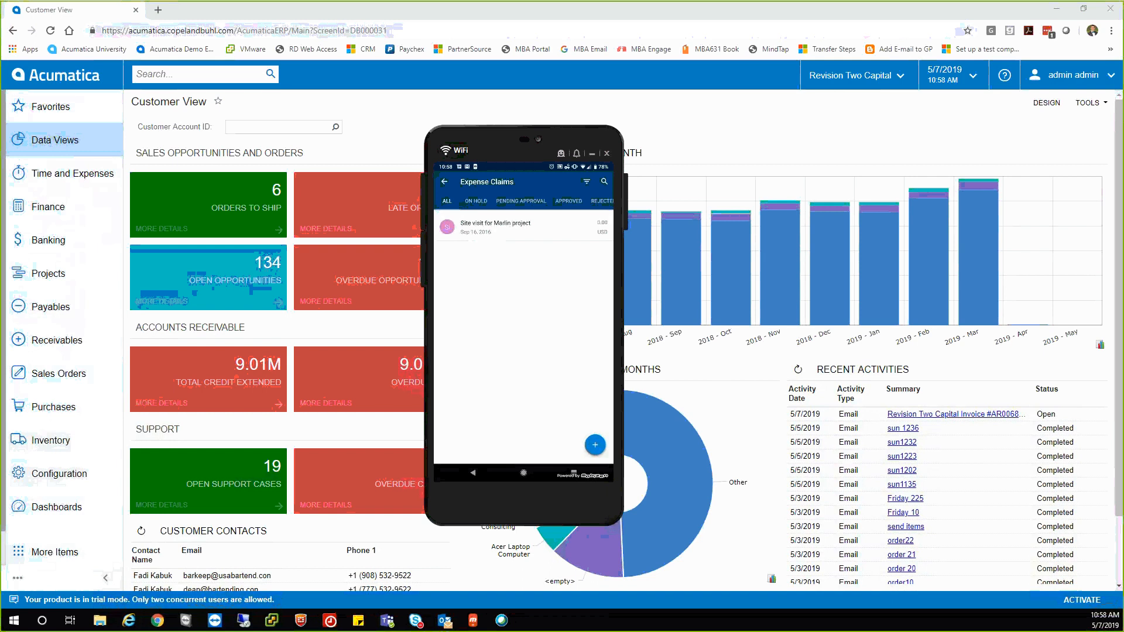
Start a new expense claim with the description 'business lunch'.
left_click(468, 230)
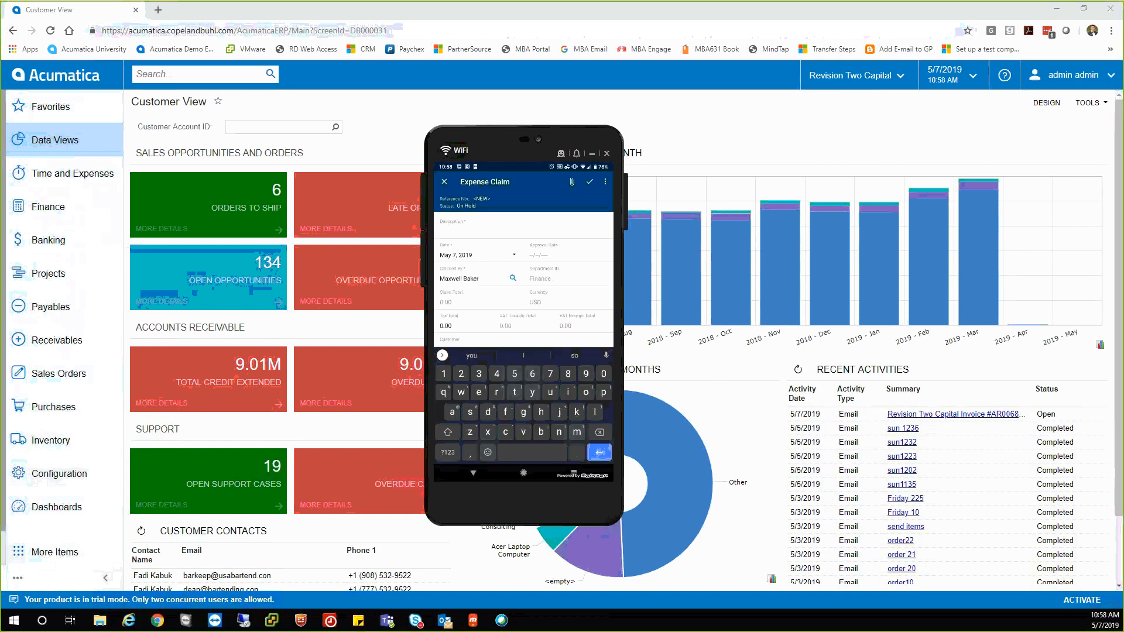
type("business lunch")
key("Return")
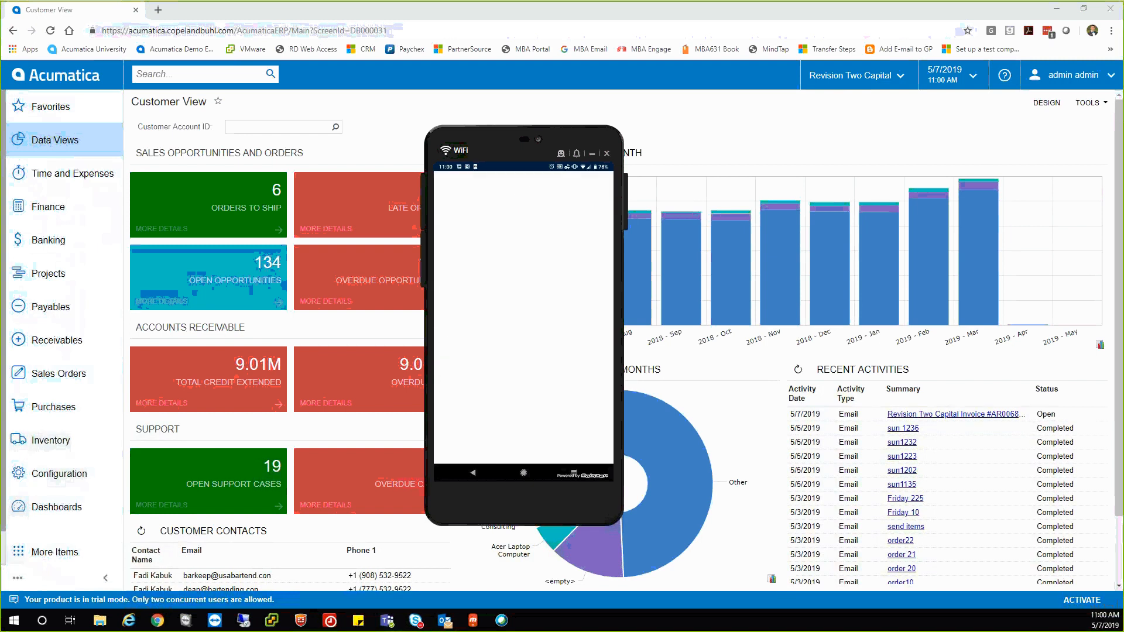
left_click(444, 182)
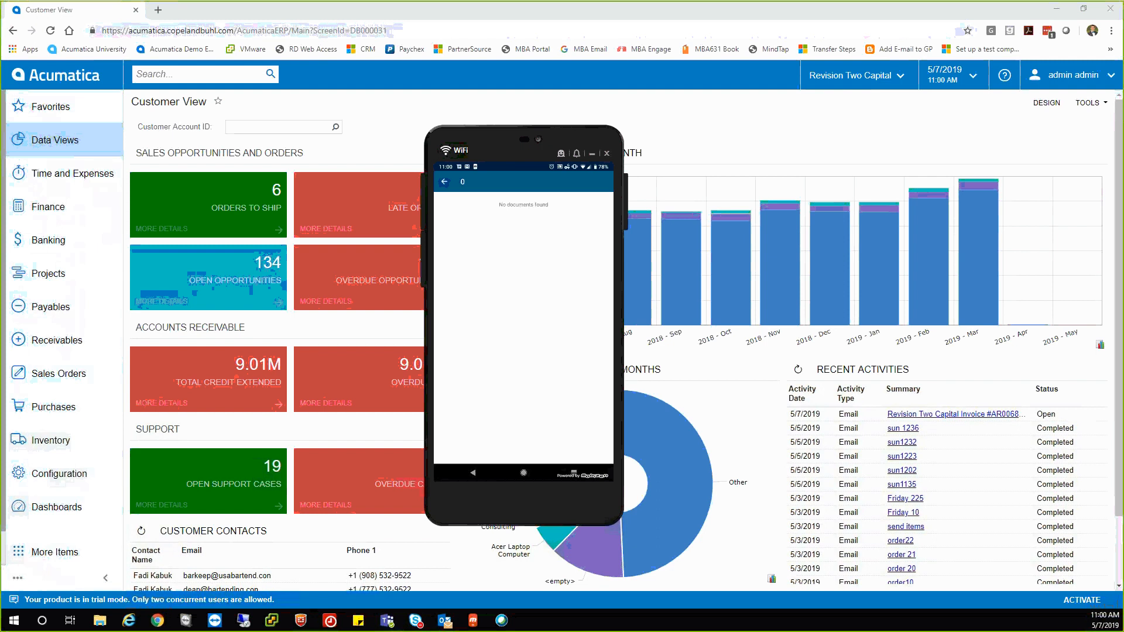
Attach a receipt photo taken with the phone camera, allowing camera access.
left_click(572, 182)
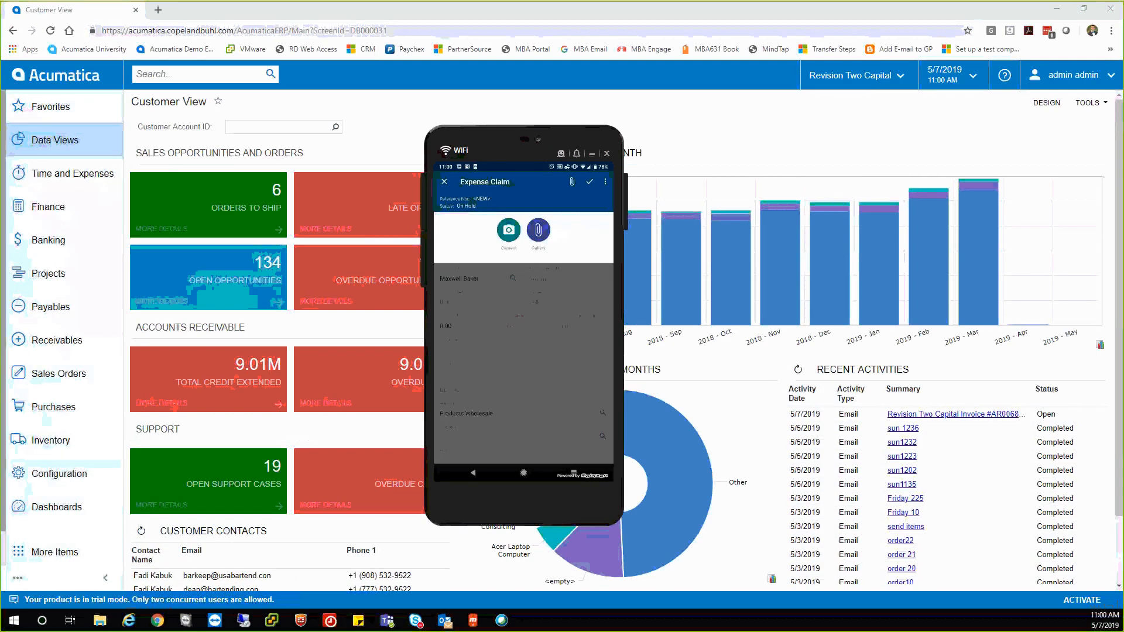
left_click(508, 230)
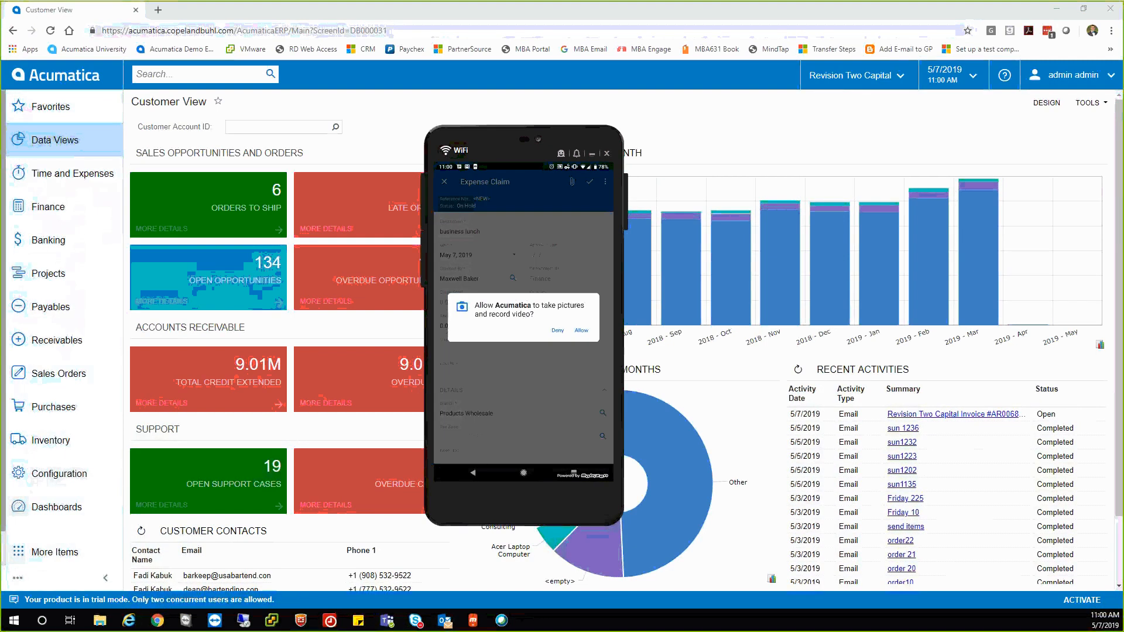
left_click(582, 330)
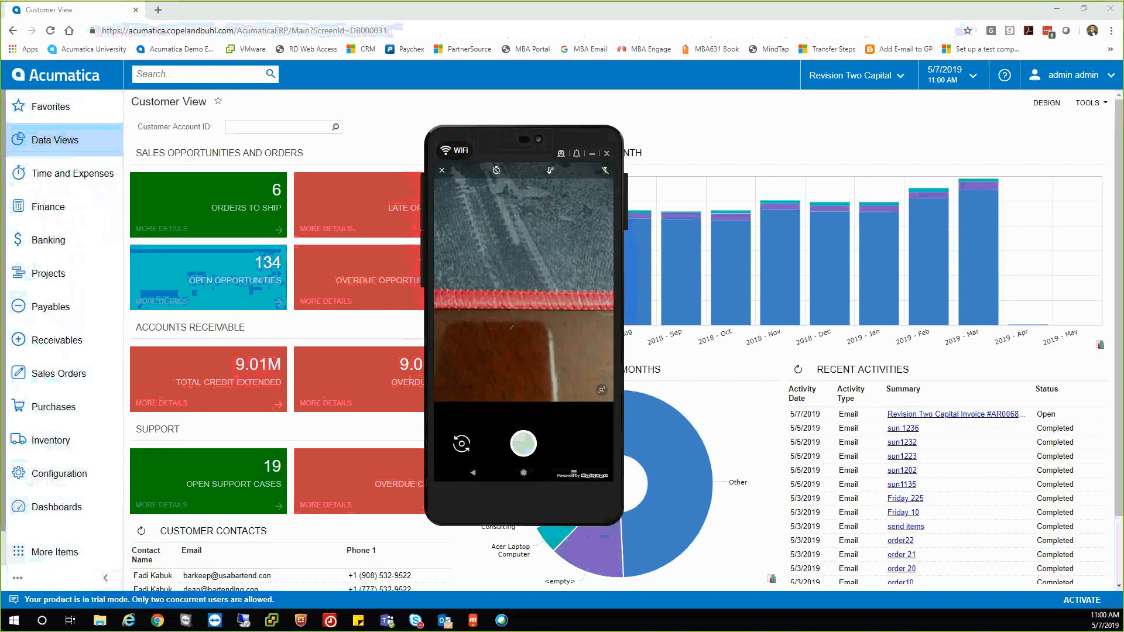
left_click(524, 443)
left_click(523, 443)
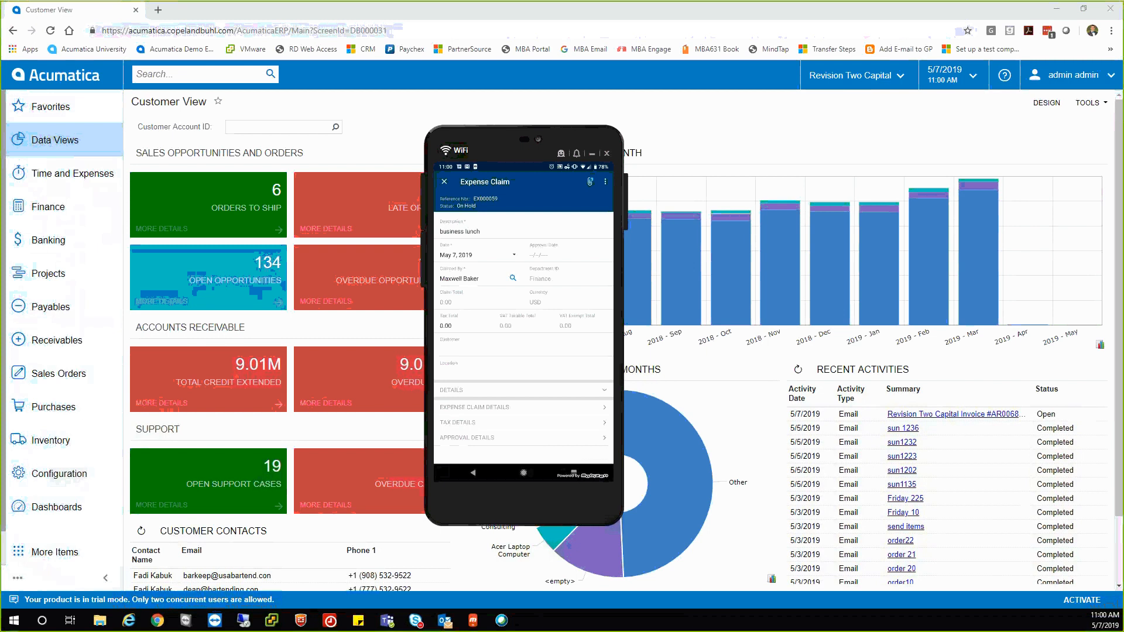
Expand the business lunch claim's details and review its expense details list.
left_click(524, 390)
scroll(524, 327, "down", 1)
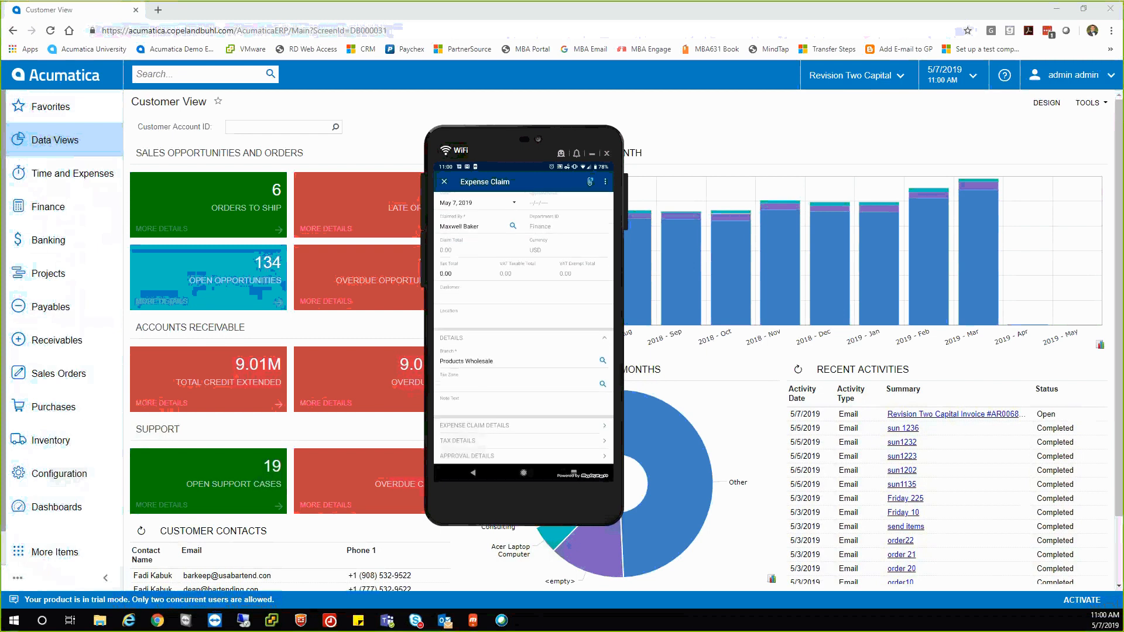
left_click(523, 425)
left_click(473, 473)
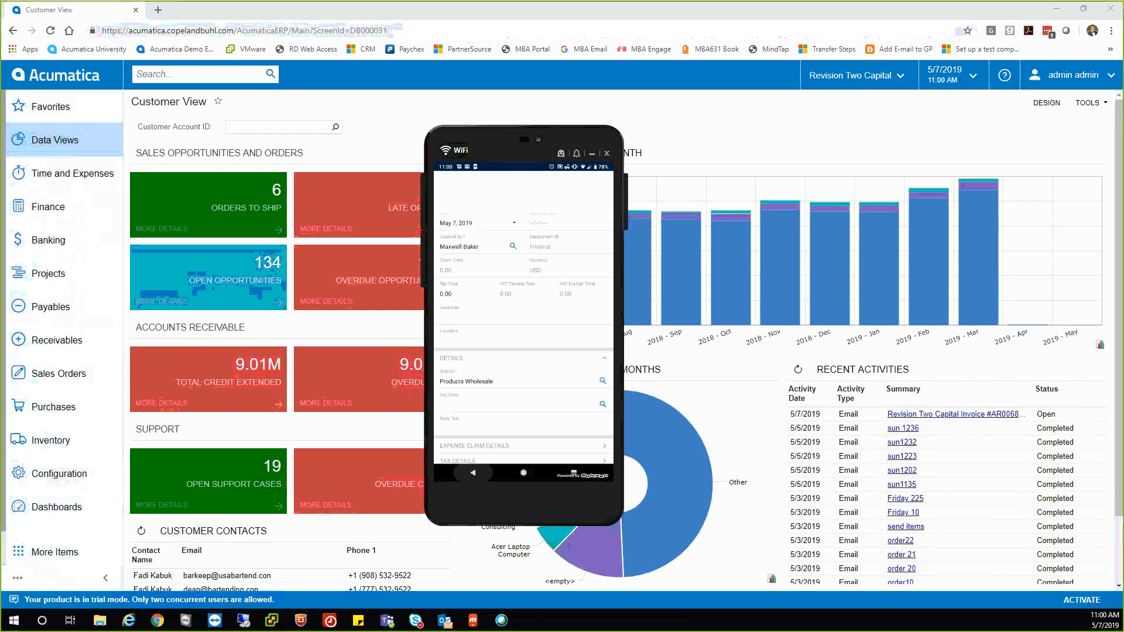
Submit the business lunch claim, then show Time and Expenses in the web app.
left_click(605, 181)
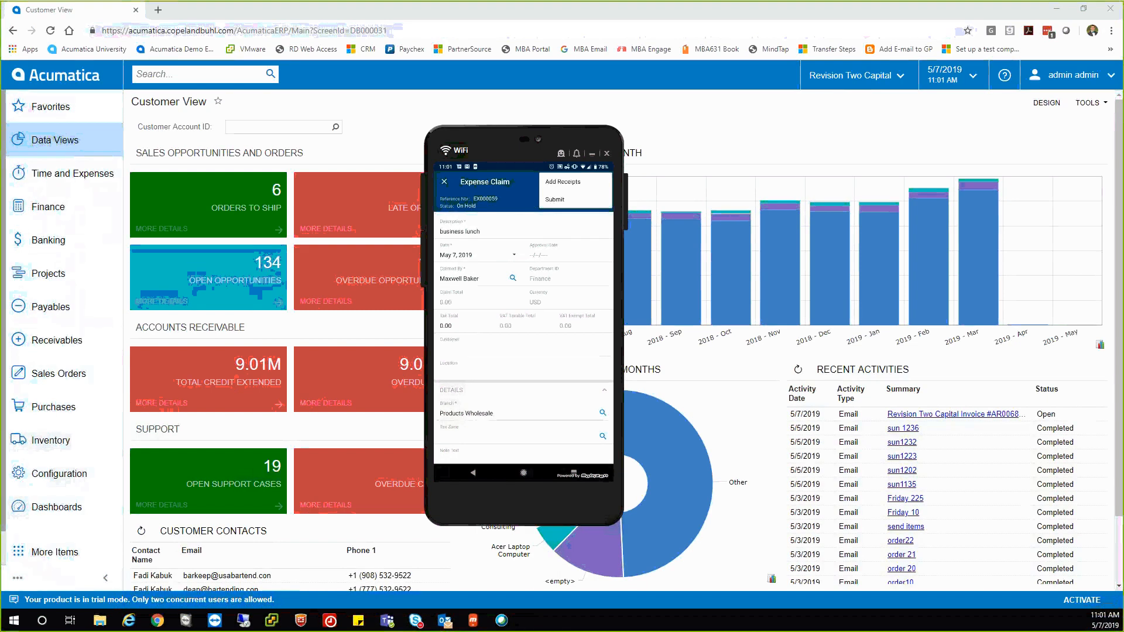
left_click(562, 199)
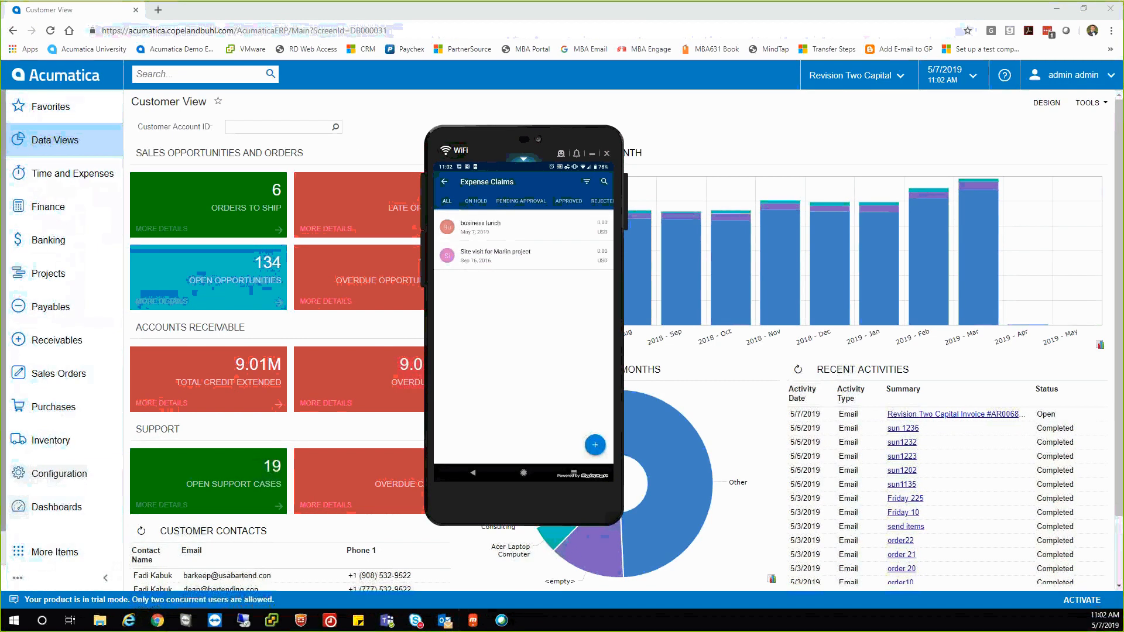
left_click(162, 92)
left_click(56, 176)
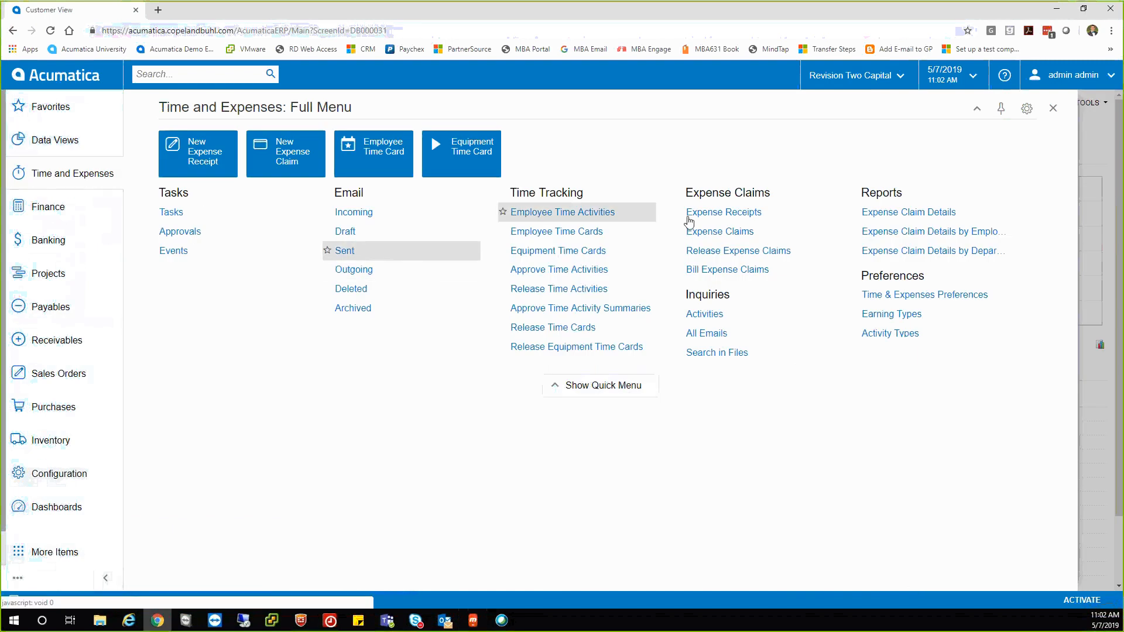
Open the Expense Claims list and the receipt file attached to business lunch claim EX000059.
left_click(711, 232)
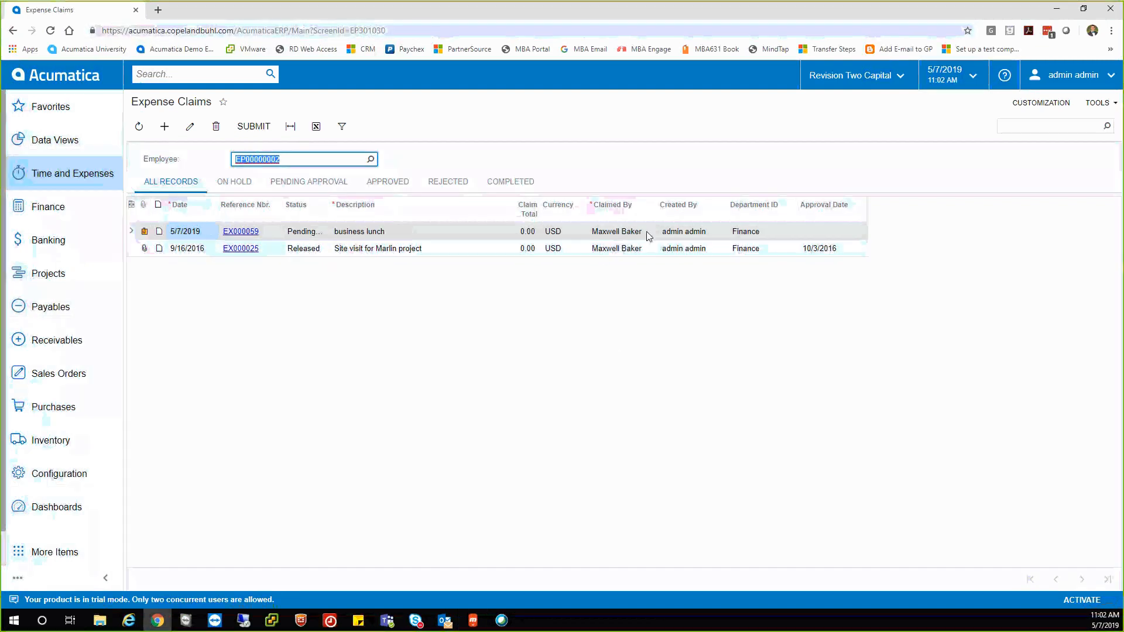
left_click(144, 231)
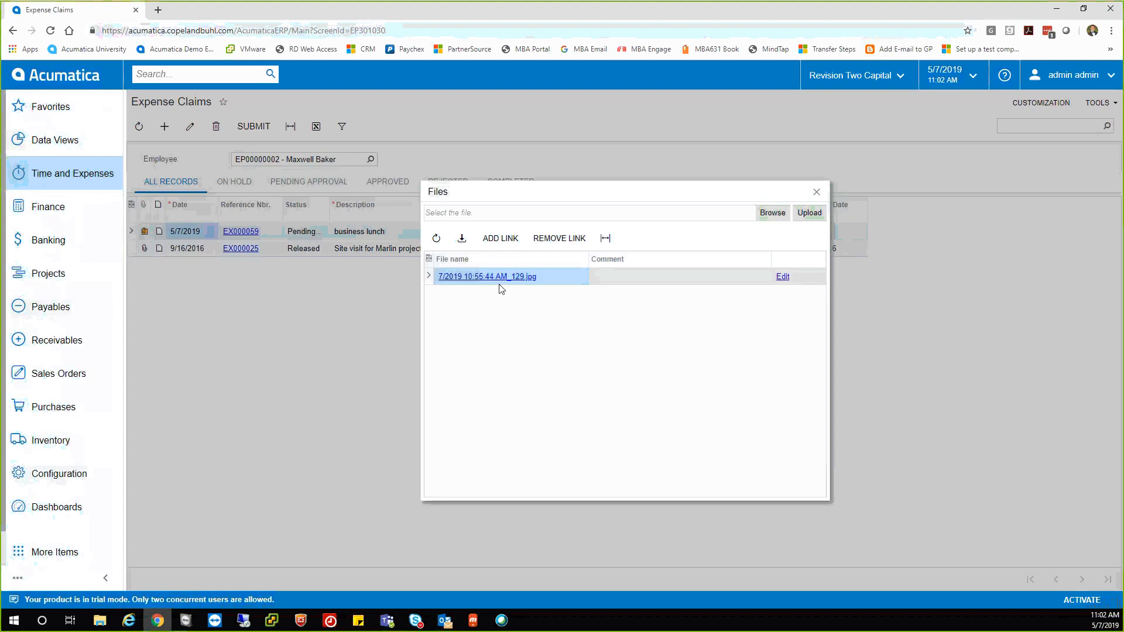
left_click(504, 279)
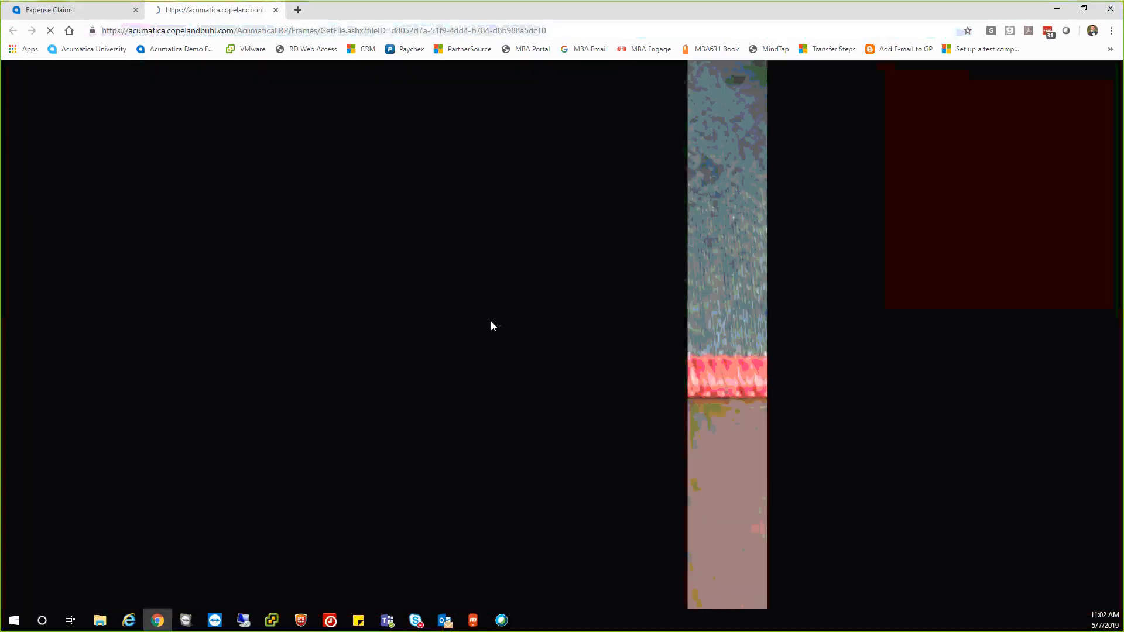
Close the receipt image tab and the Files dialog.
left_click(277, 11)
left_click(814, 192)
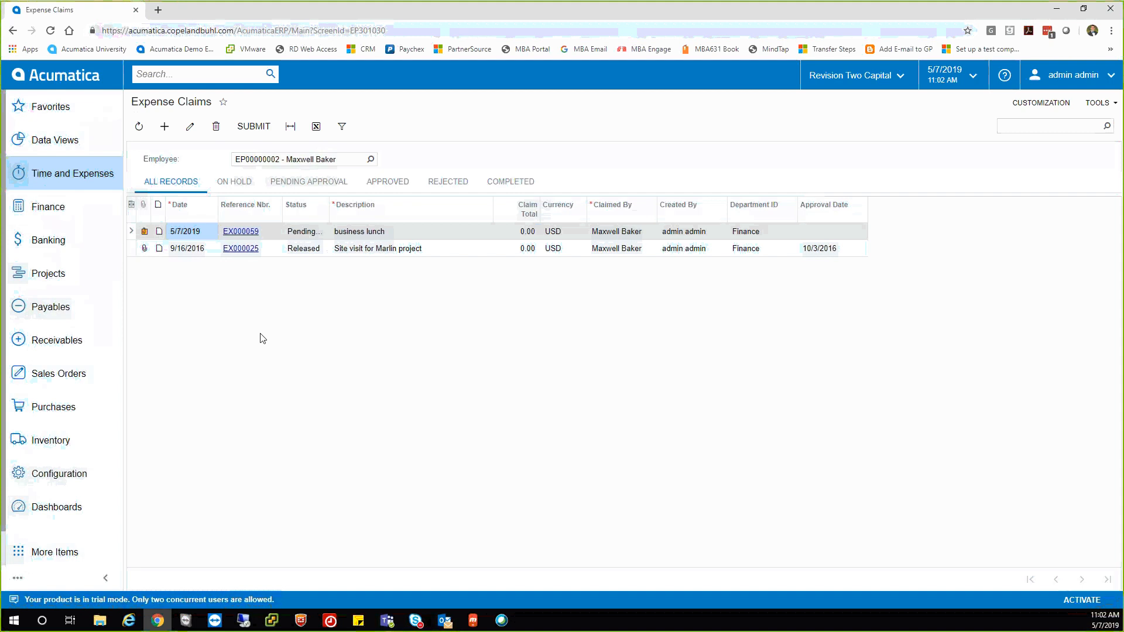
Filter Expense Claims to Pending Approval, leaving only EX000059 business lunch.
left_click(309, 183)
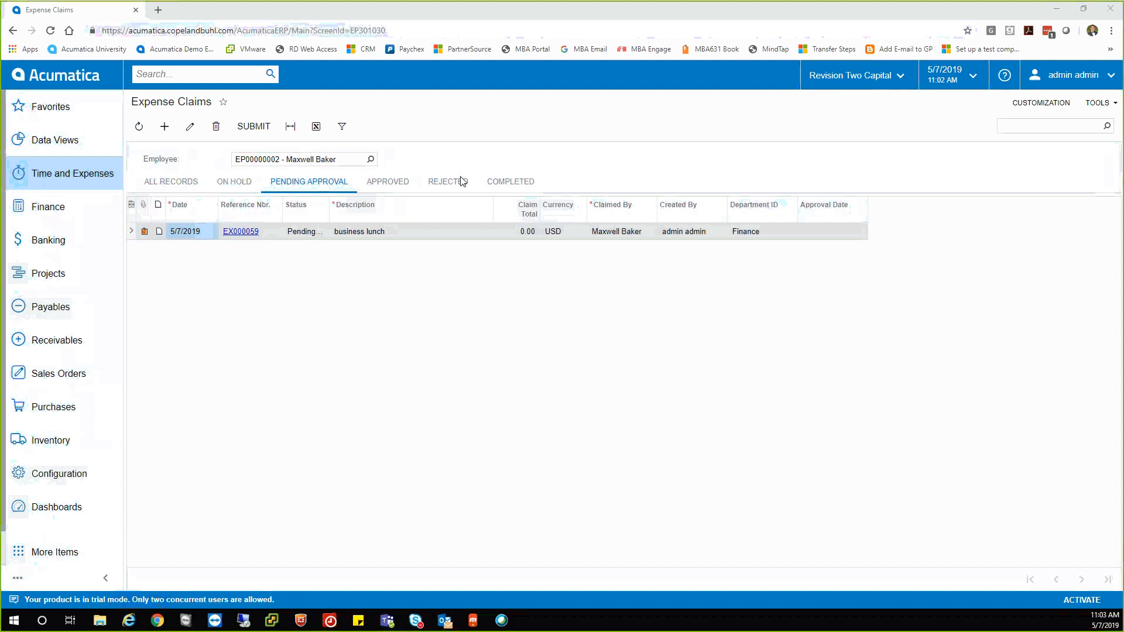
key("alt+Tab")
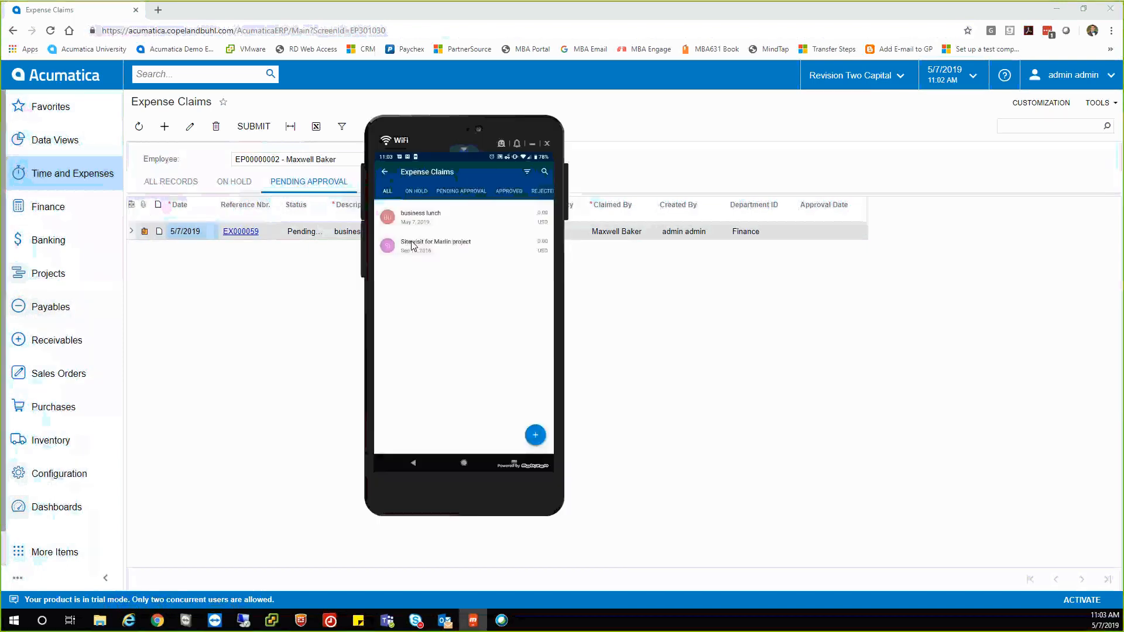
left_click(412, 245)
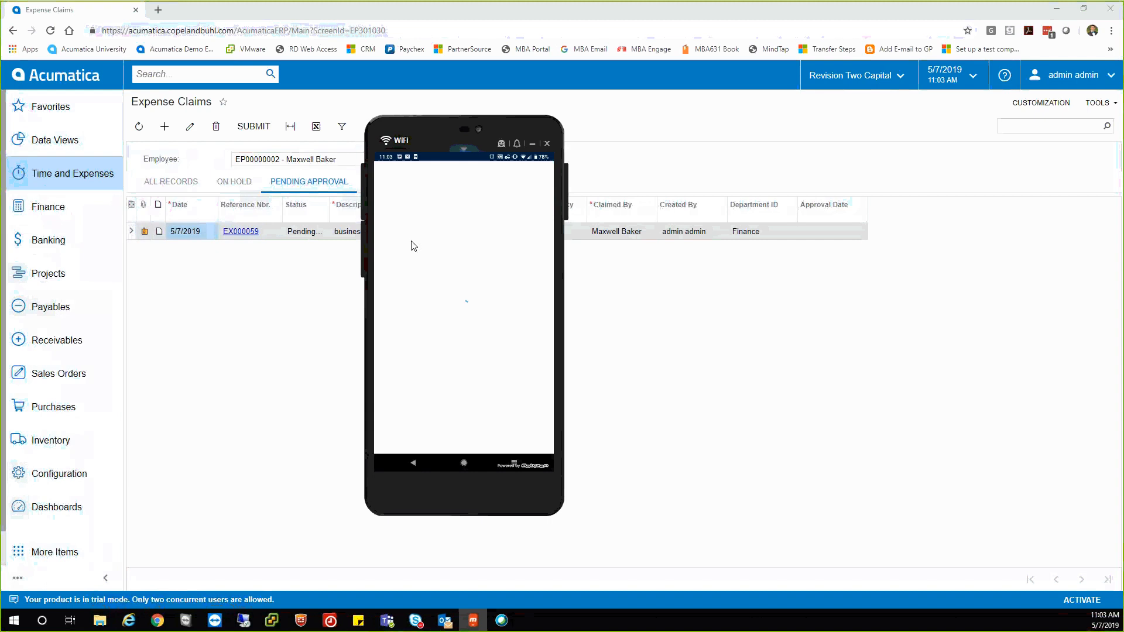
scroll(412, 245, "down", 1)
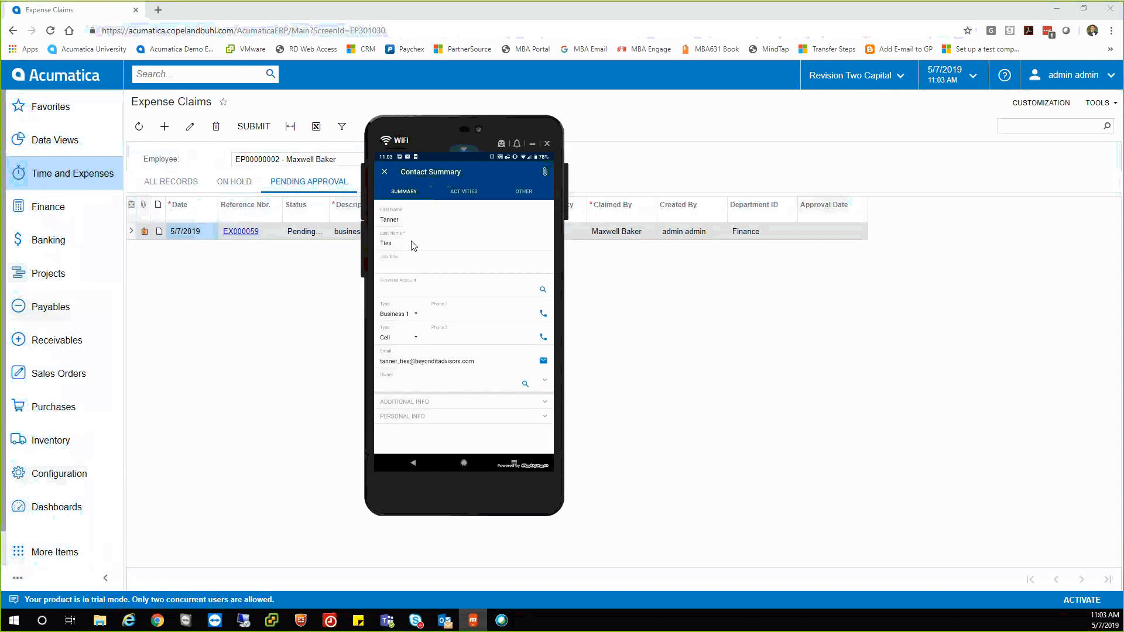
scroll(412, 245, "up", 1)
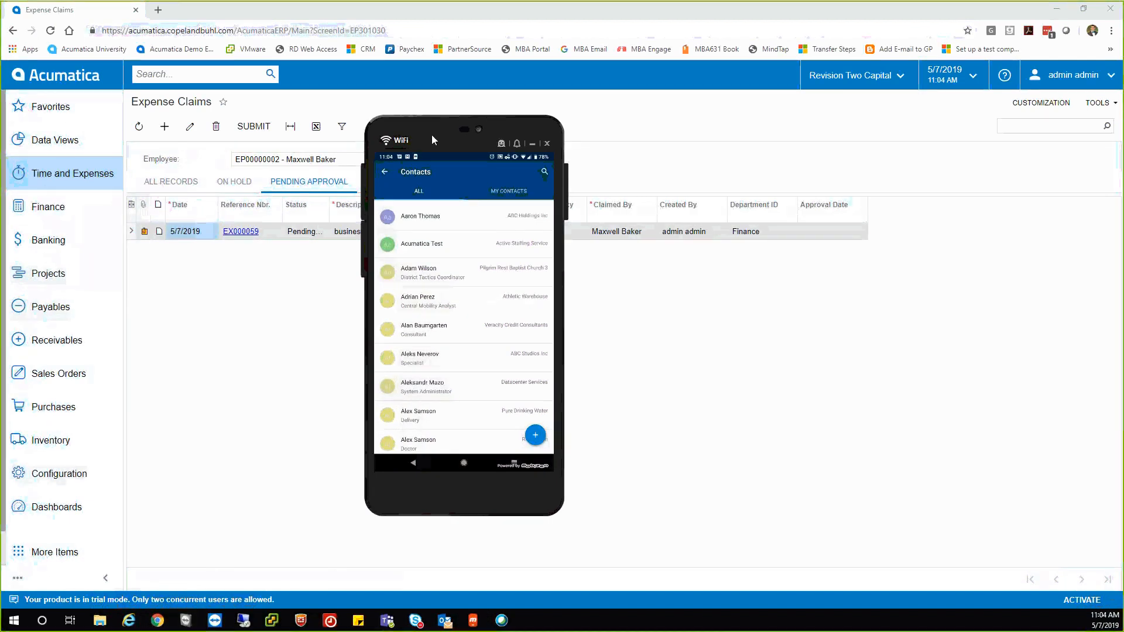
left_click_drag(399, 137, 5, 217)
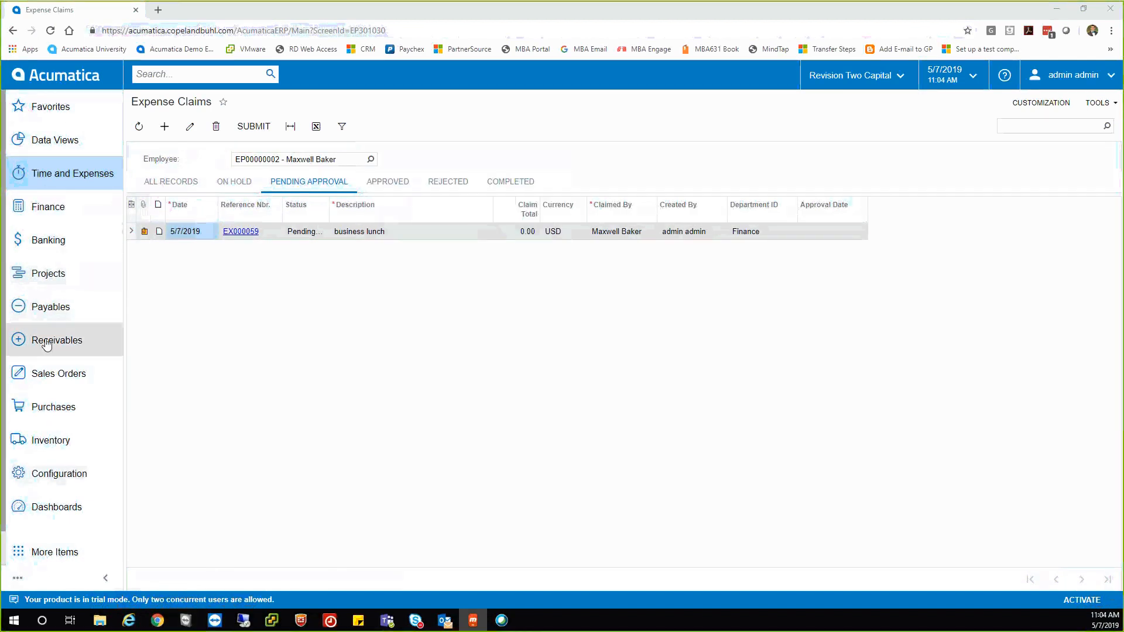
Open the Salesperson dashboard under Dashboard: CRM.
left_click(51, 507)
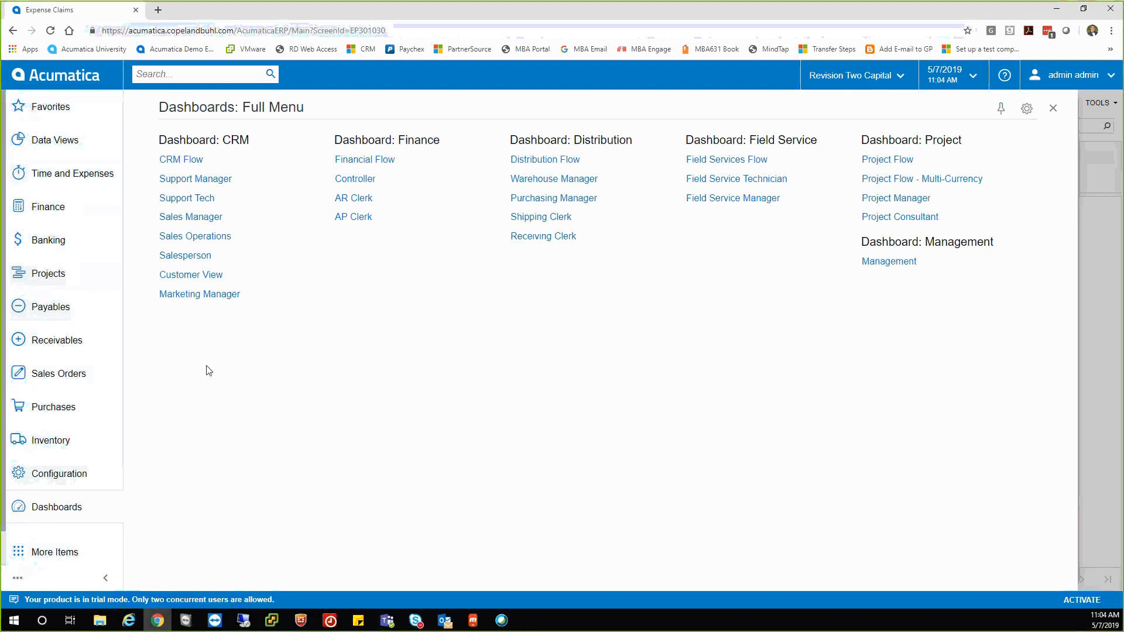
left_click(185, 260)
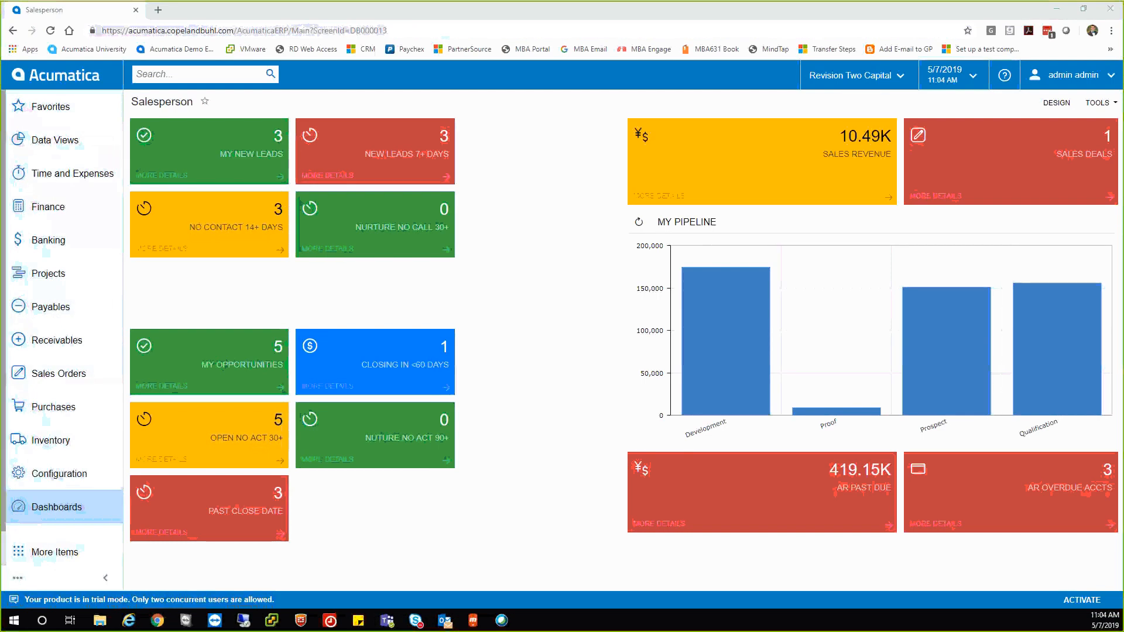
Drill into My New Leads and cycle through Unassigned, Won or Lost, New 7+ Days and Follow Up 14+ views.
left_click(219, 151)
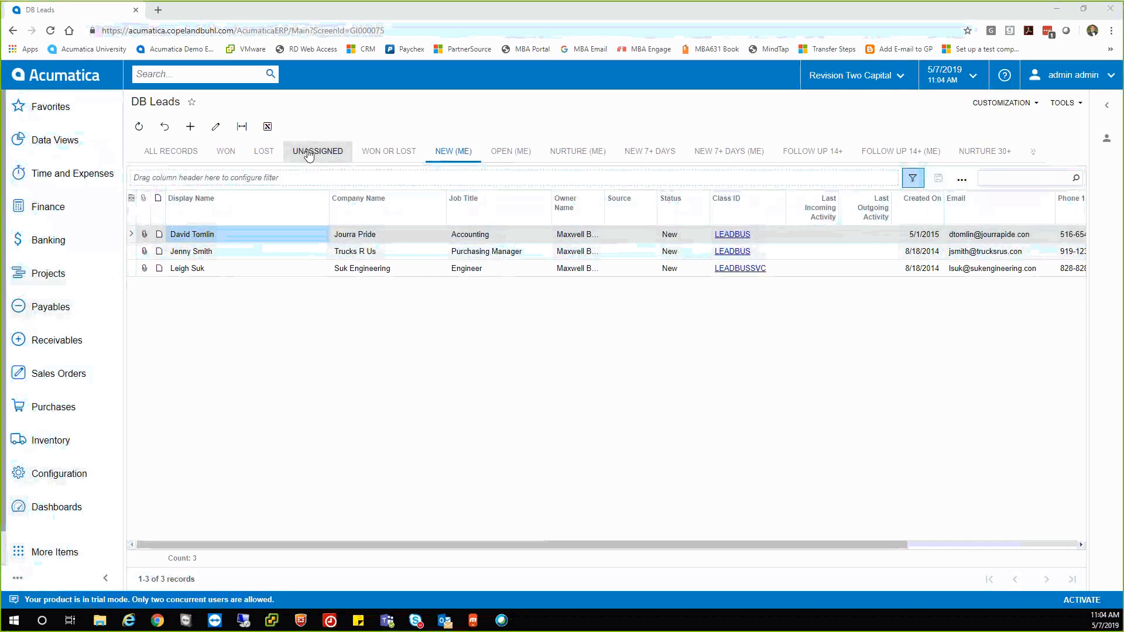
left_click(324, 153)
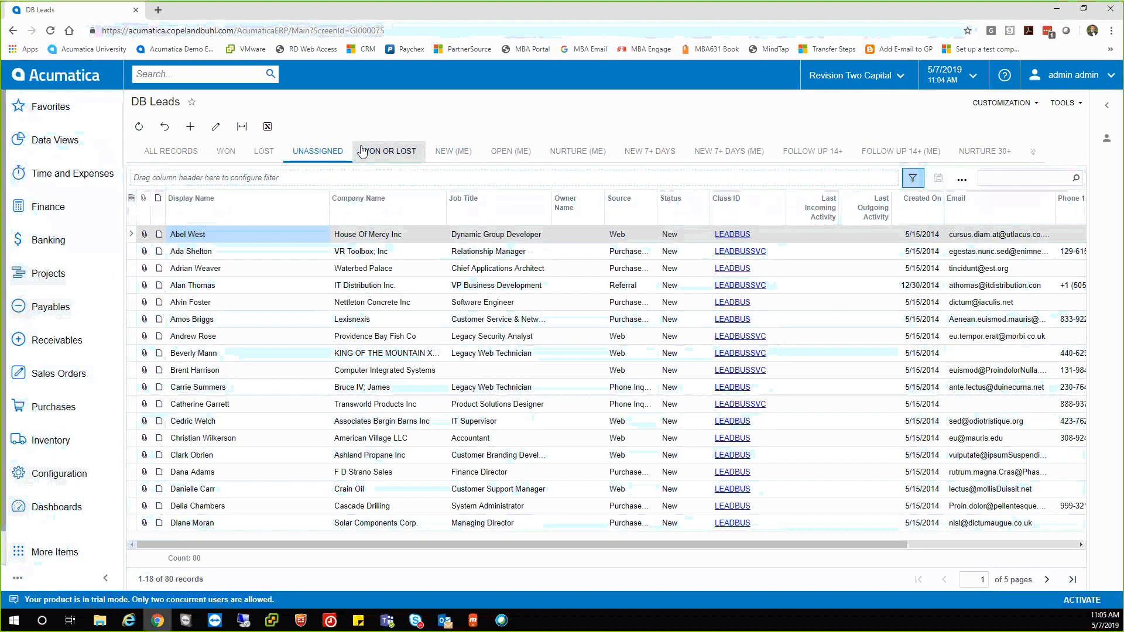
left_click(368, 151)
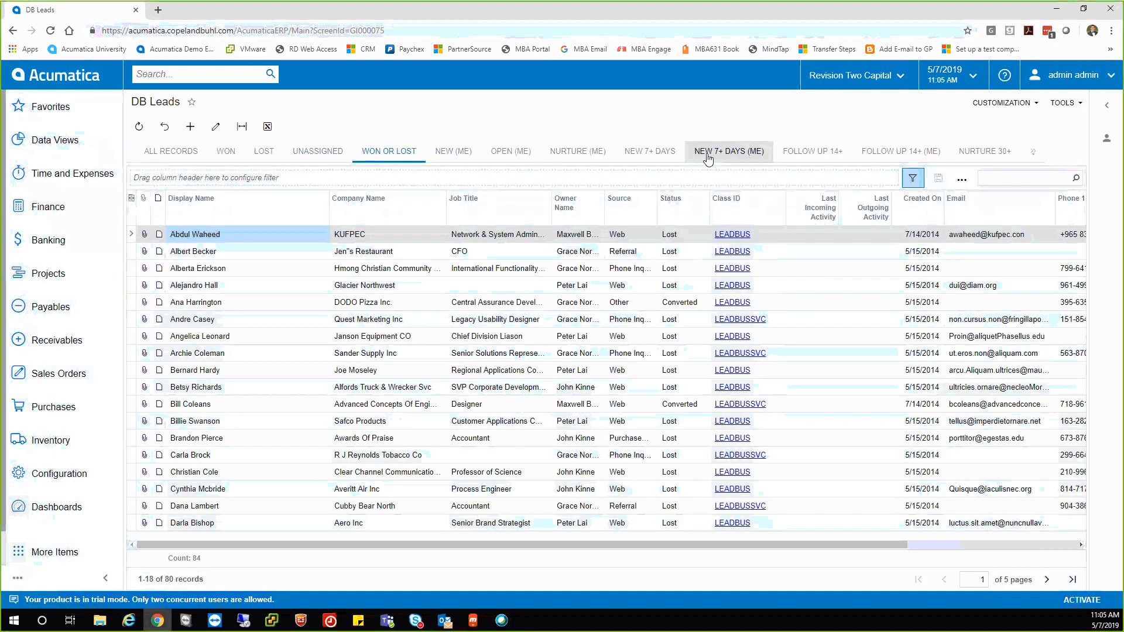
left_click(673, 156)
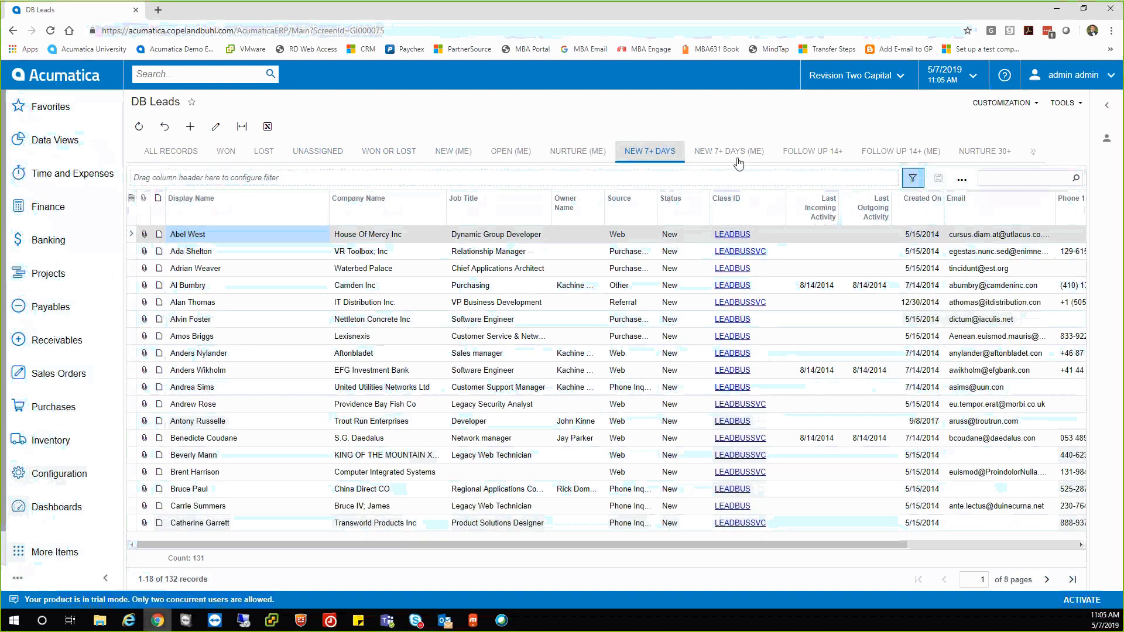
left_click(811, 153)
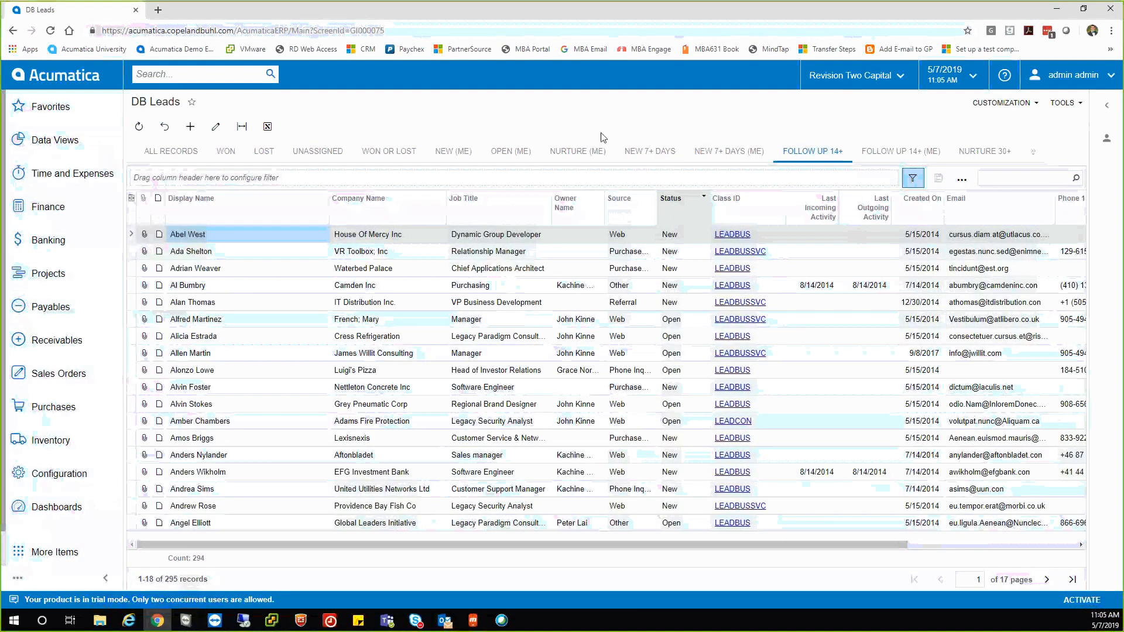
left_click(206, 77)
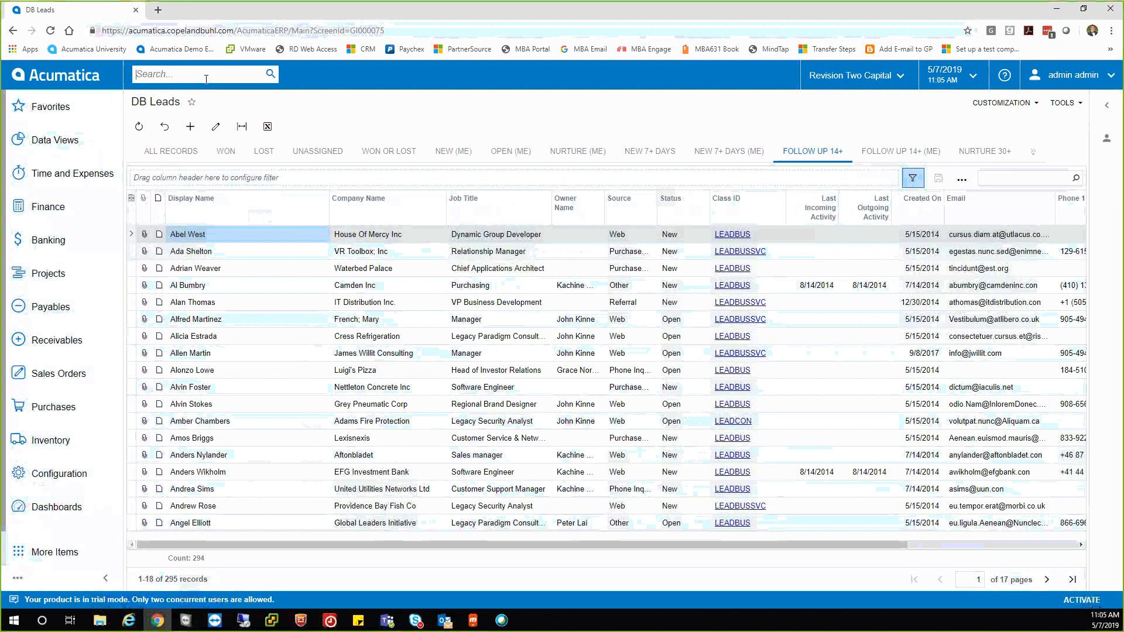
Search globally for the contact's full name and open the ABC Holdings Inc. contact record.
type("ta")
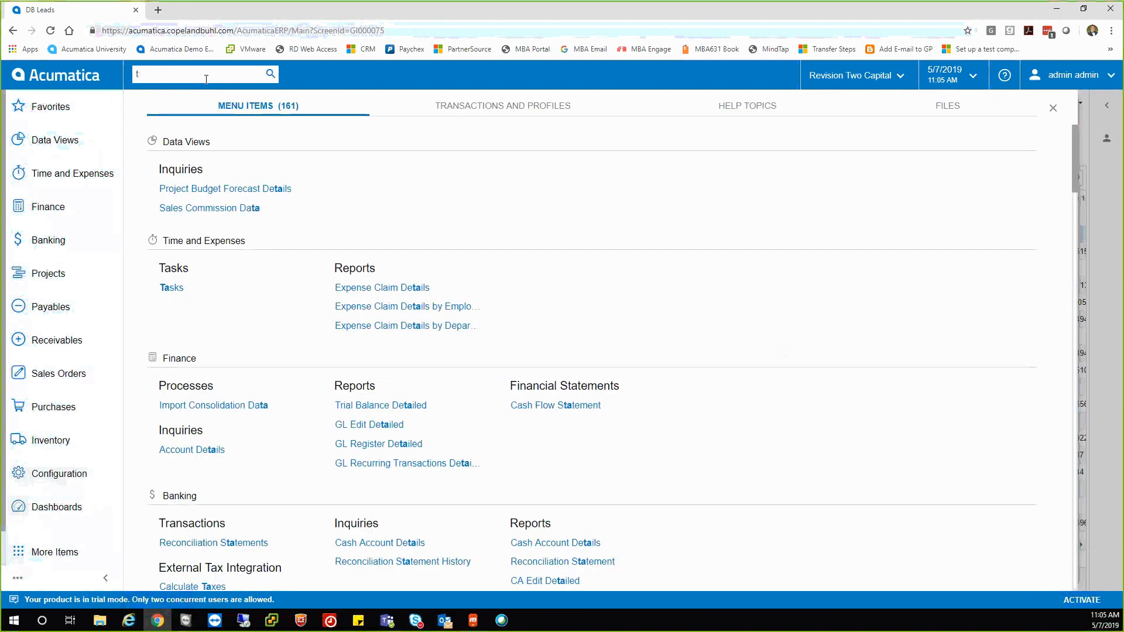
key("BackSpace")
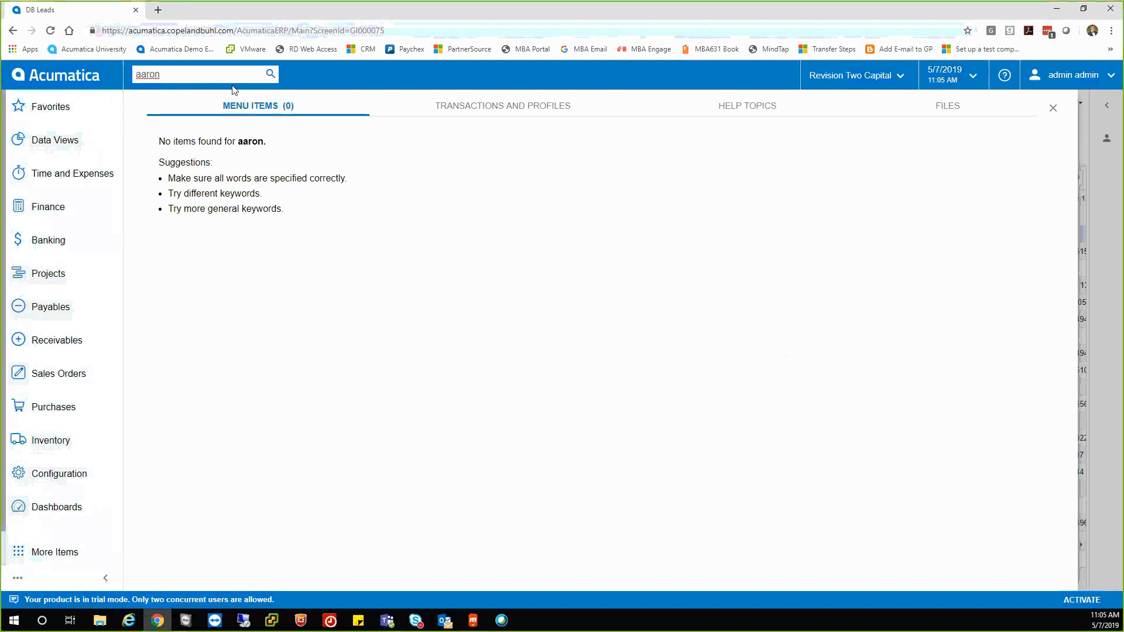
key("Return")
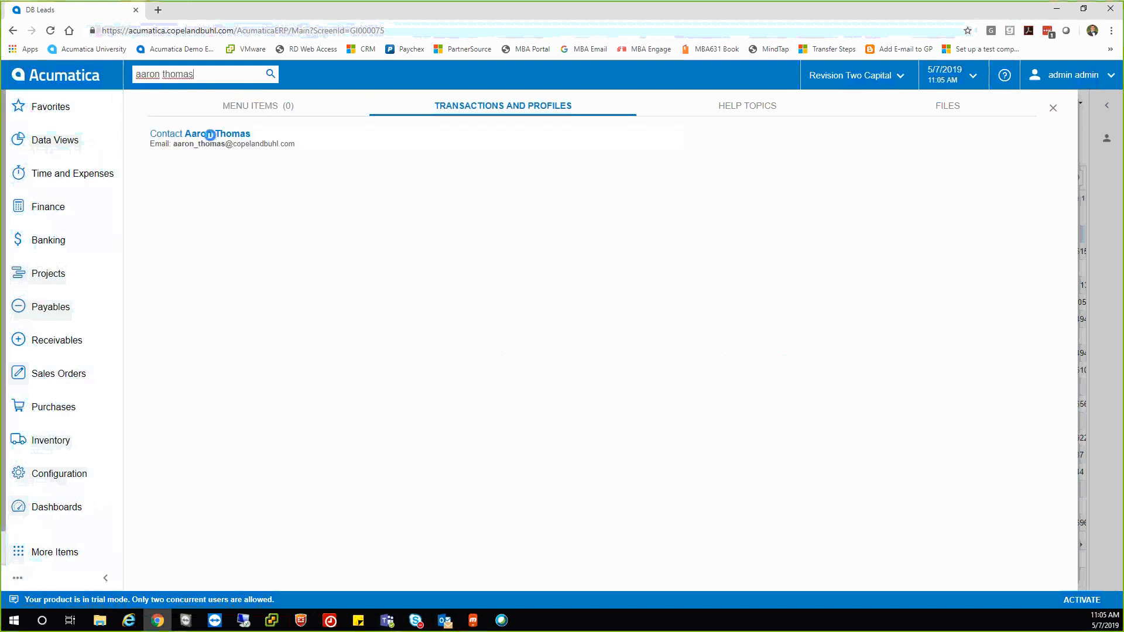
left_click(212, 139)
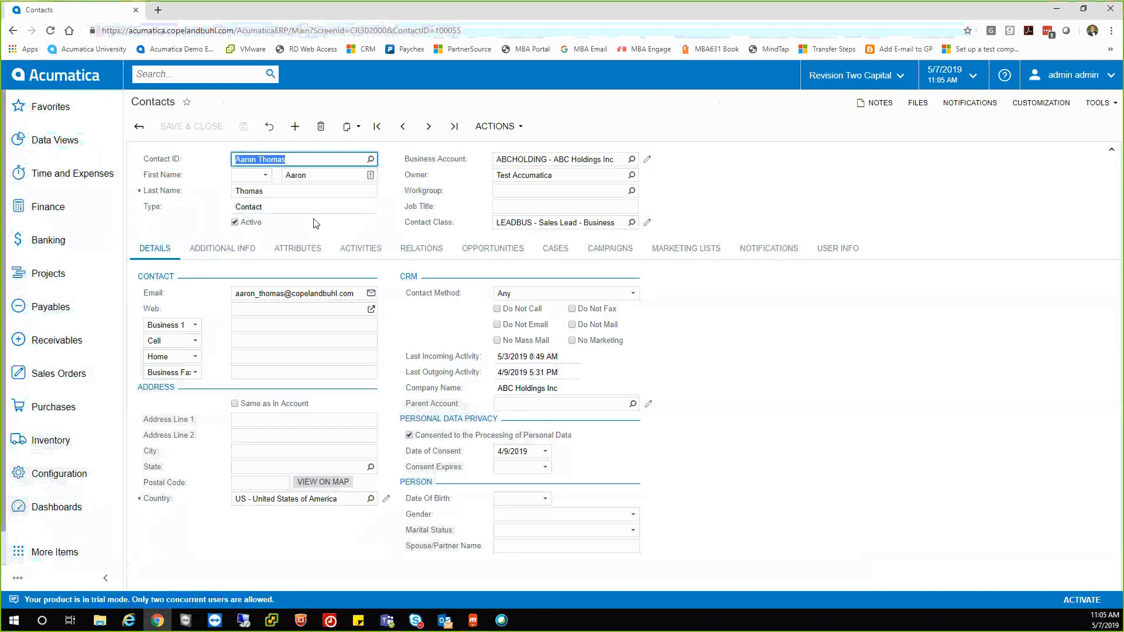
Show the contact's activities: seven completed emails dated 5/3/2019 through 5/5/2019.
left_click(361, 250)
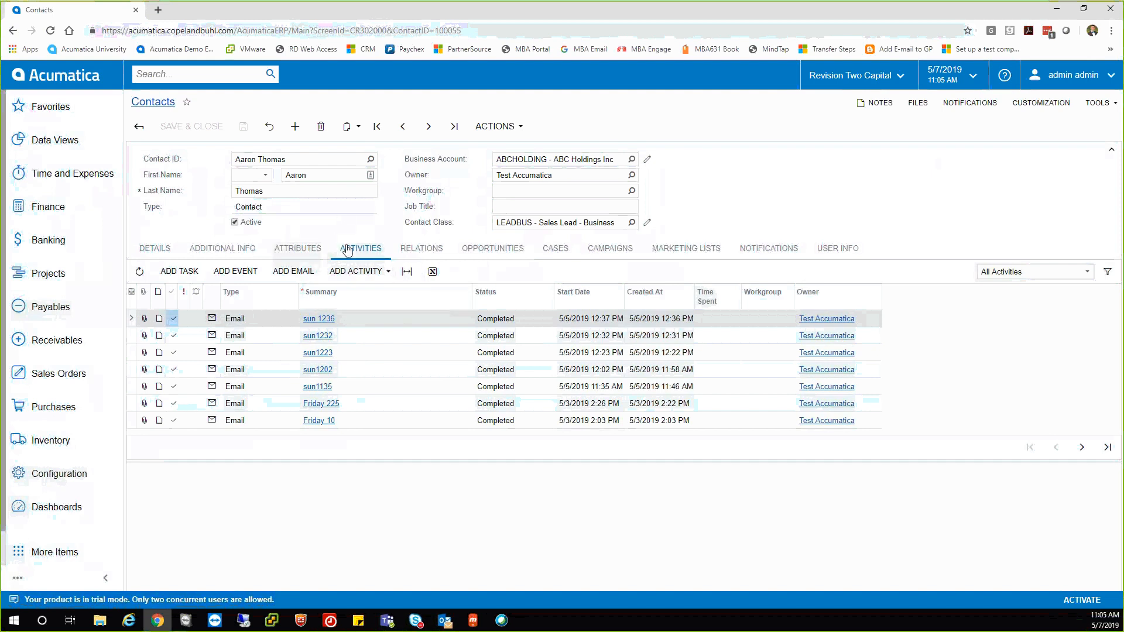
mouse_move(446, 624)
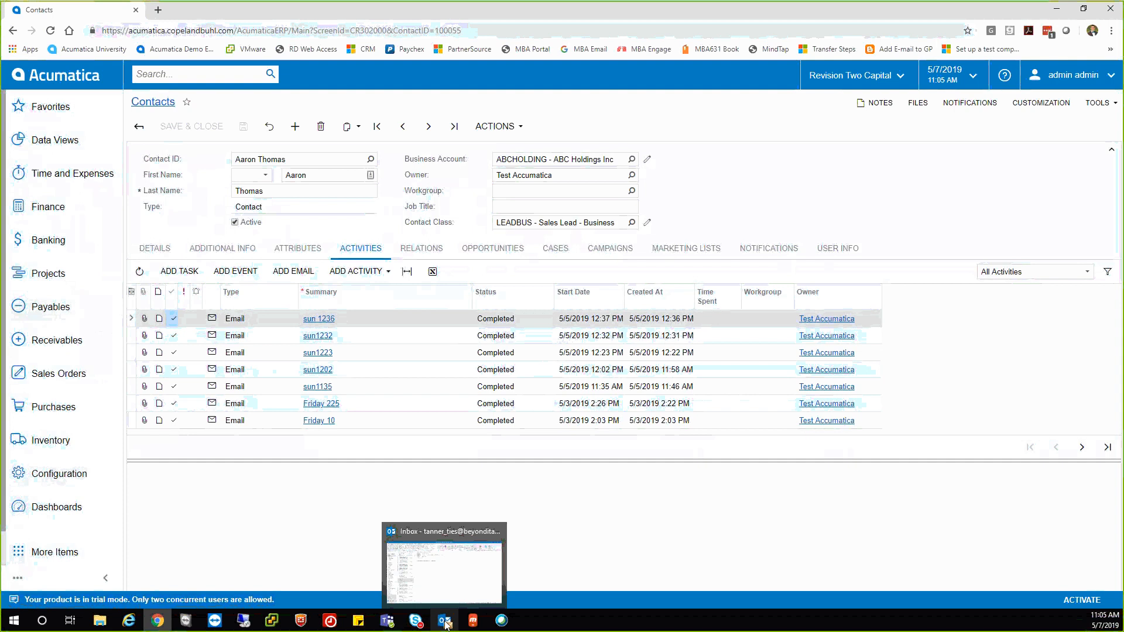
Switch to Outlook and open the Acumatica add-in pane for the New order email.
left_click(440, 558)
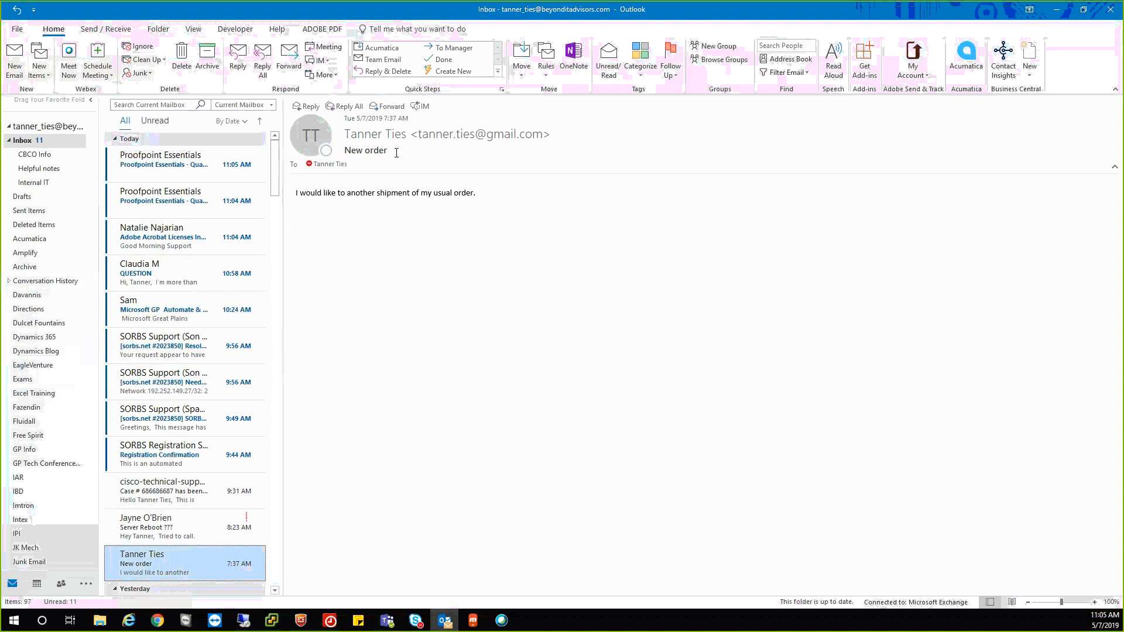
left_click(966, 58)
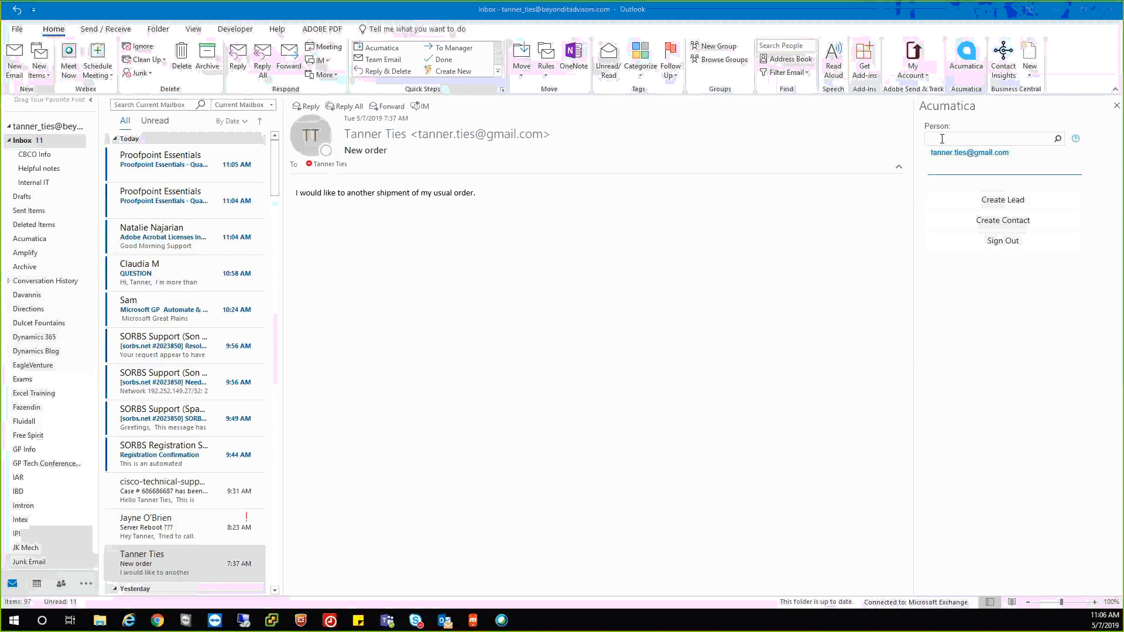
Create the sender's contact under account ABARTENDE with a corrected first name, then log the email.
left_click(972, 203)
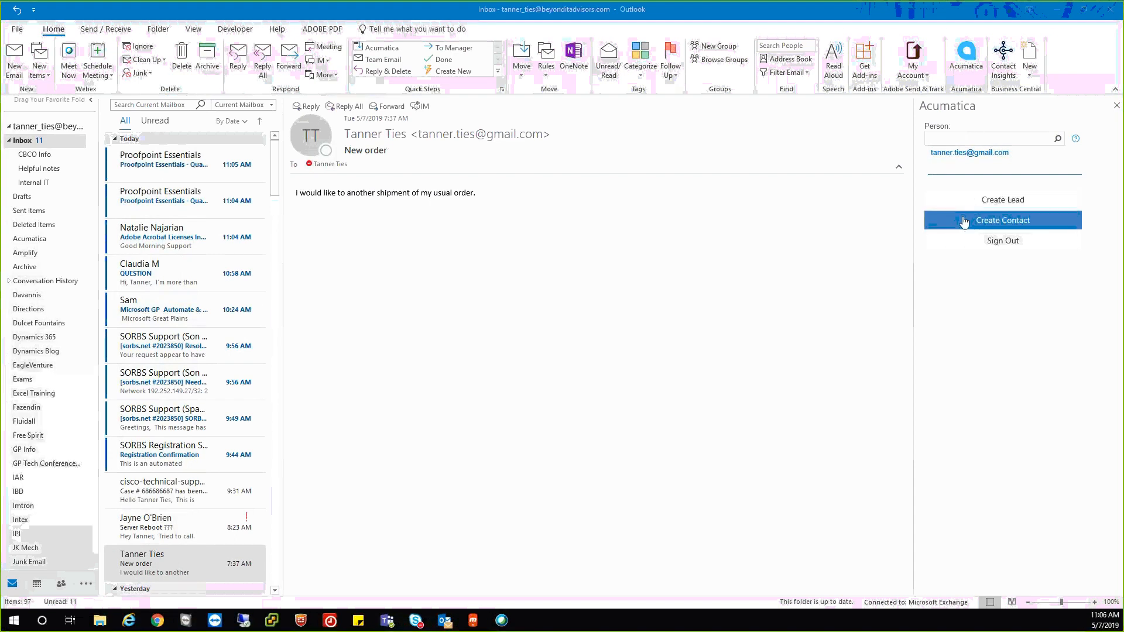
left_click(965, 221)
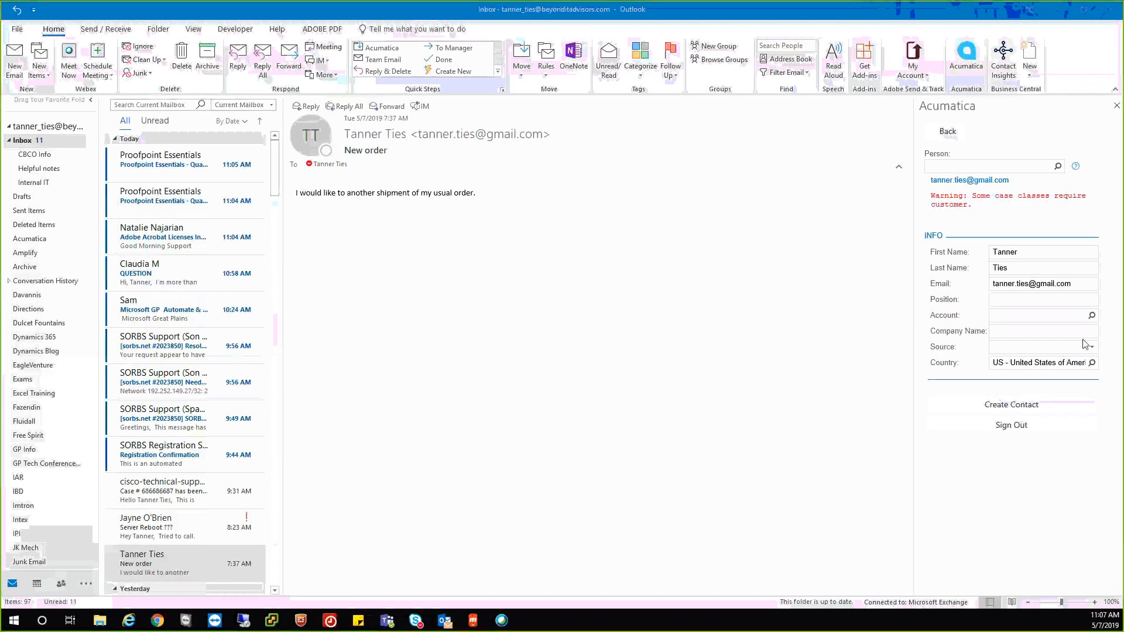
left_click(1091, 315)
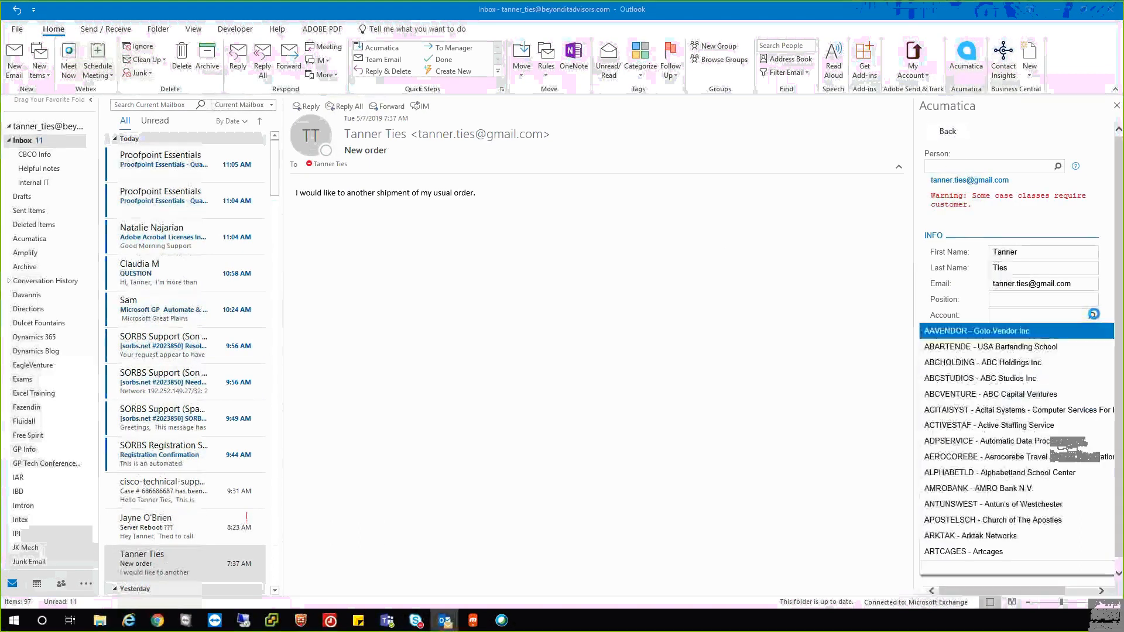
left_click(967, 348)
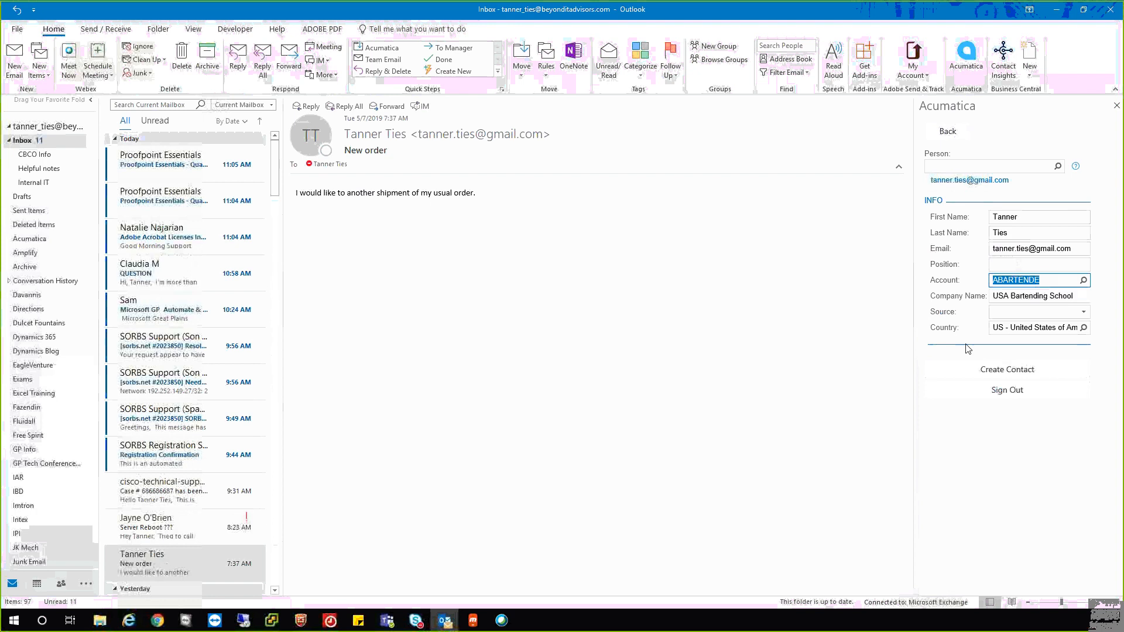
double_click(1022, 219)
type("T")
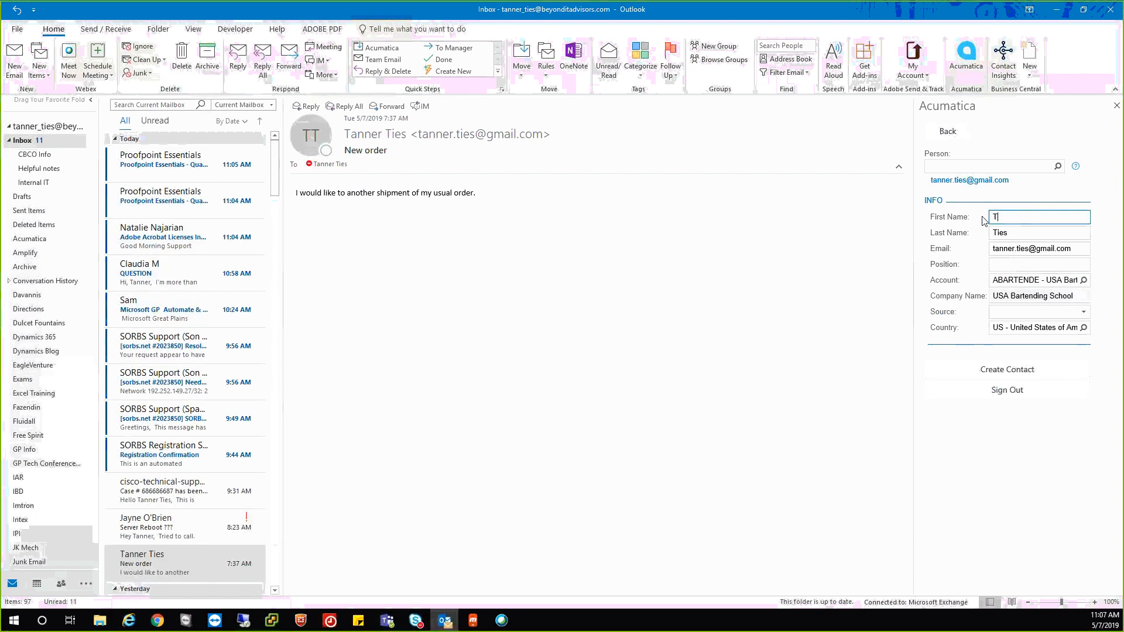
type("yler")
left_click(995, 369)
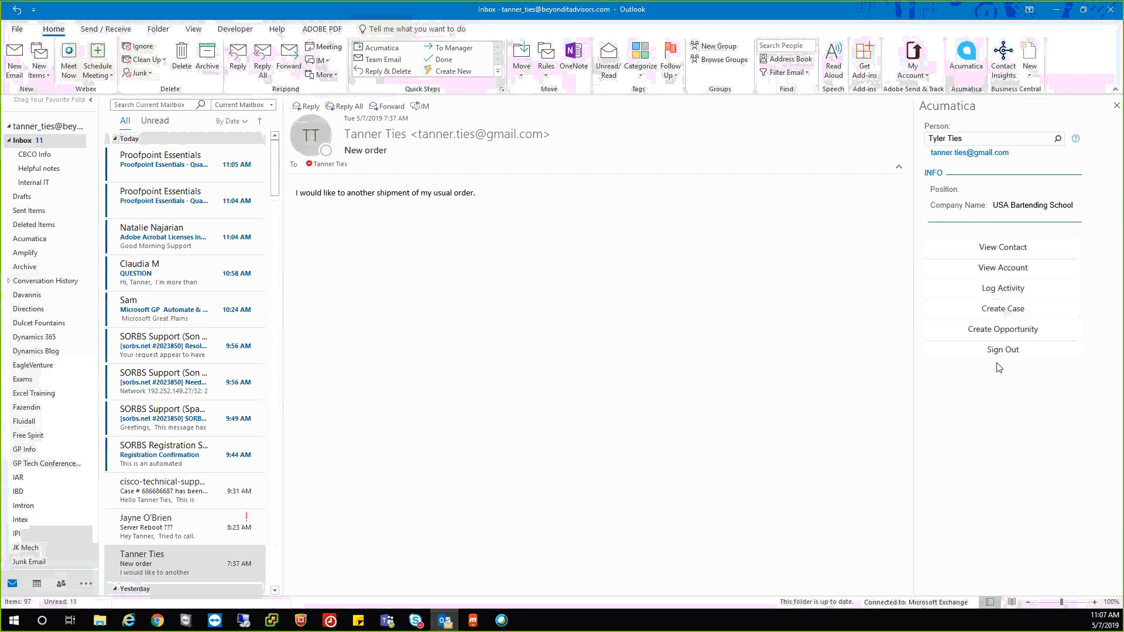
left_click(992, 289)
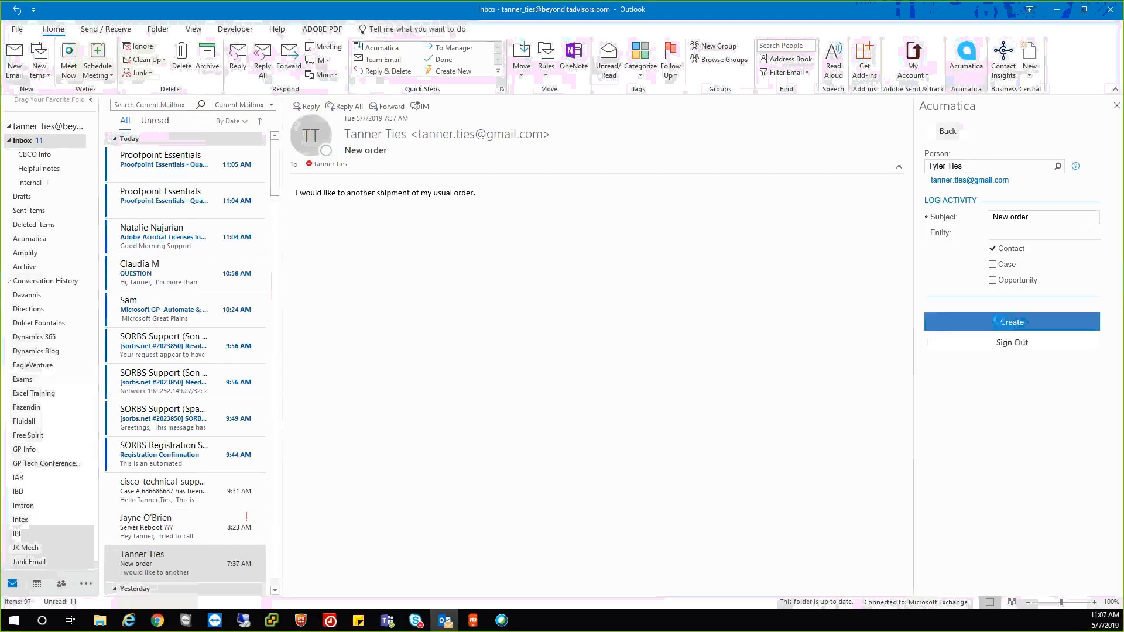
left_click(1003, 322)
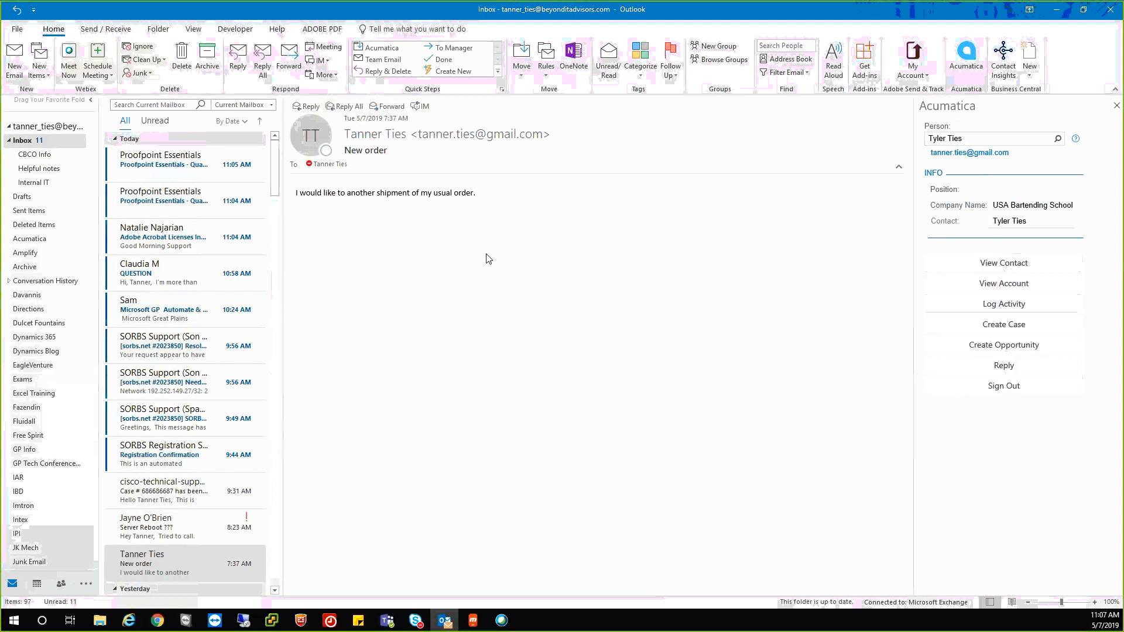
Back in Acumatica, find the new contact by first name and open its logged New order email.
left_click(158, 624)
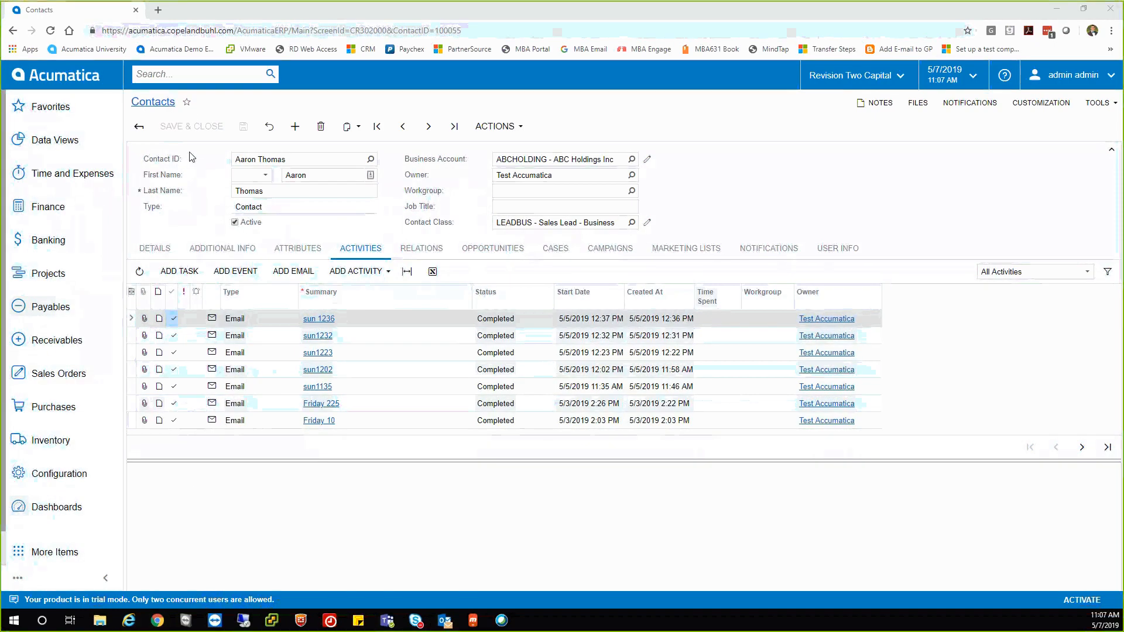
left_click(171, 73)
type("tyler")
key("Return")
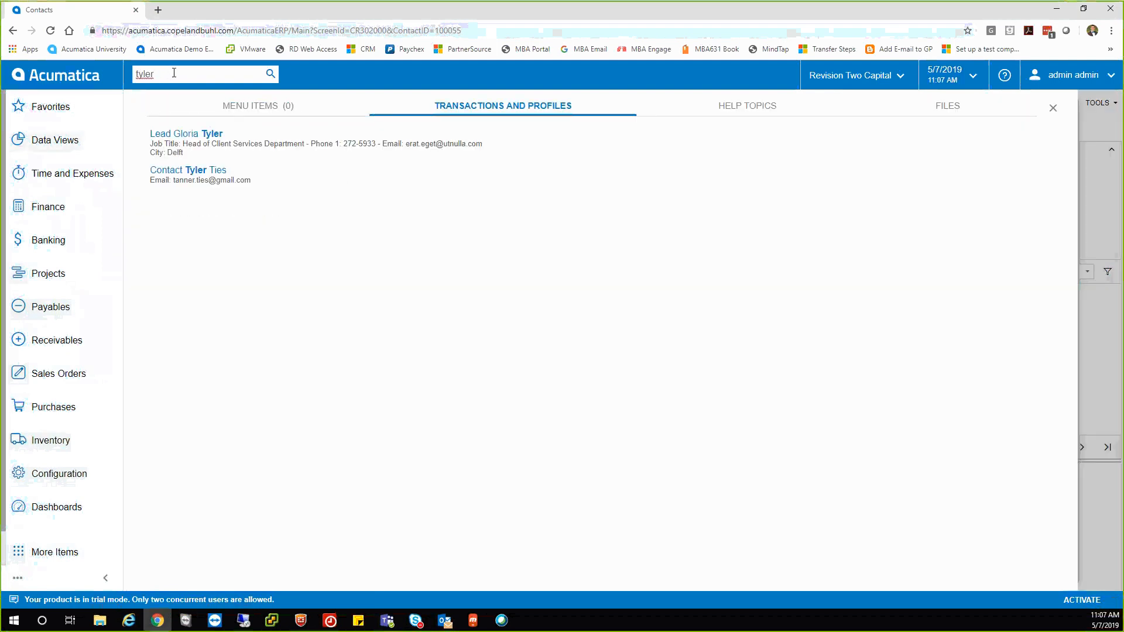
left_click(190, 173)
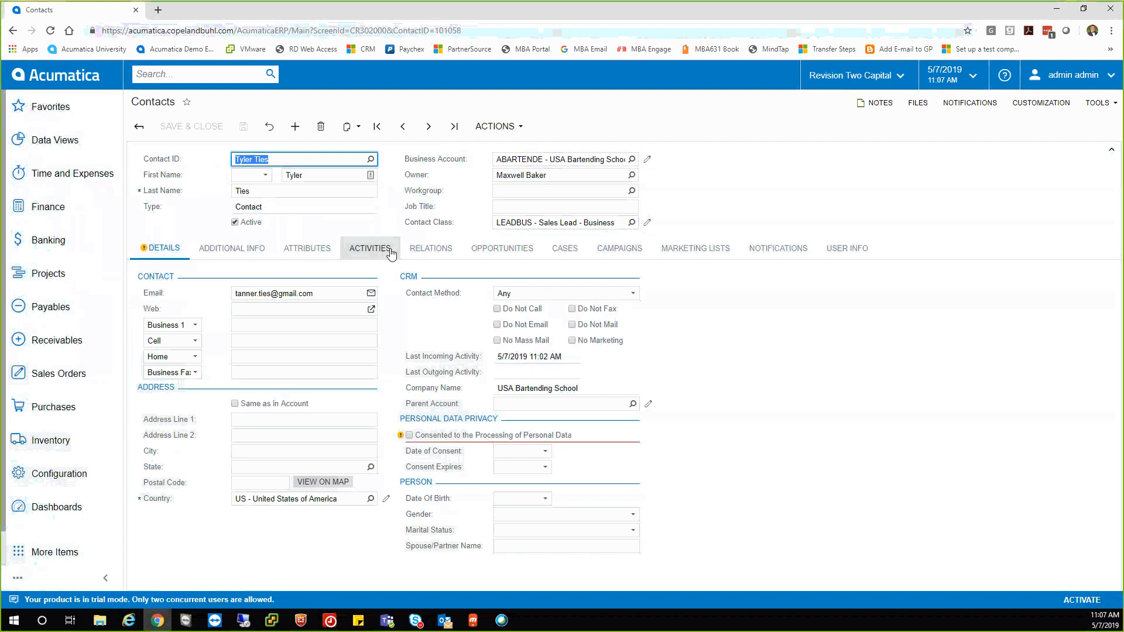
left_click(388, 251)
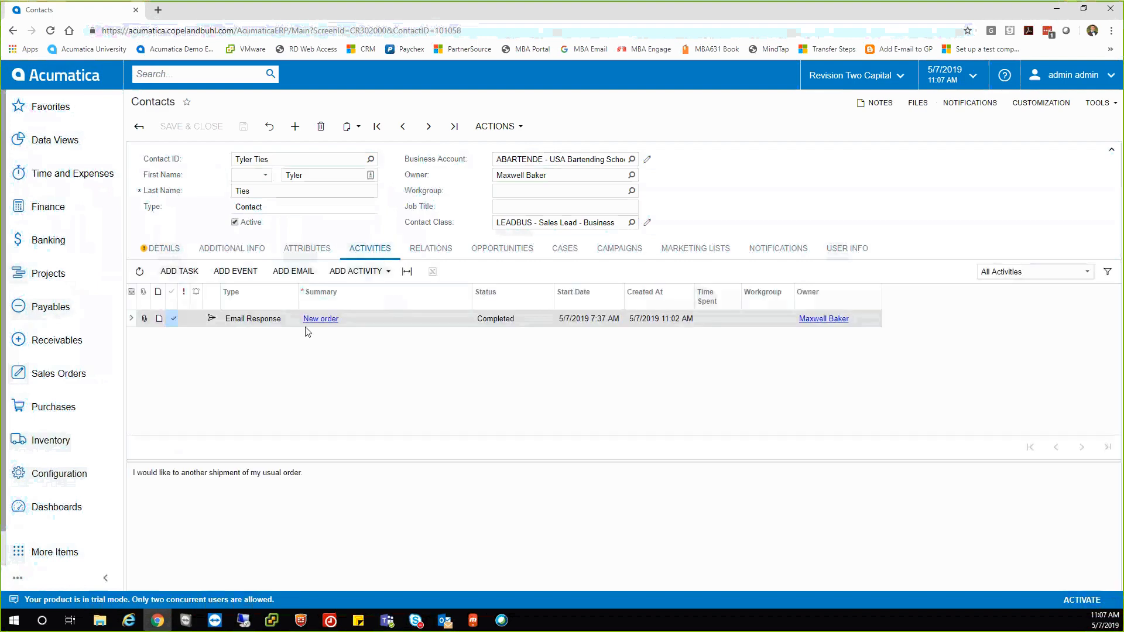
left_click(310, 320)
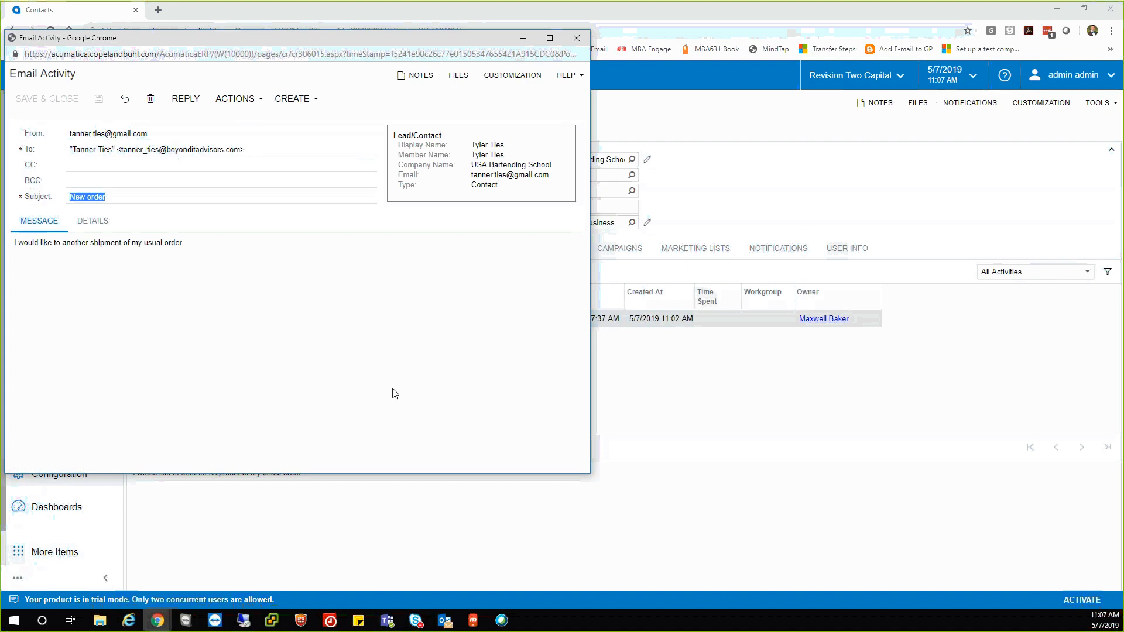
Close the New order Email Activity window to return to the contact record.
left_click(576, 39)
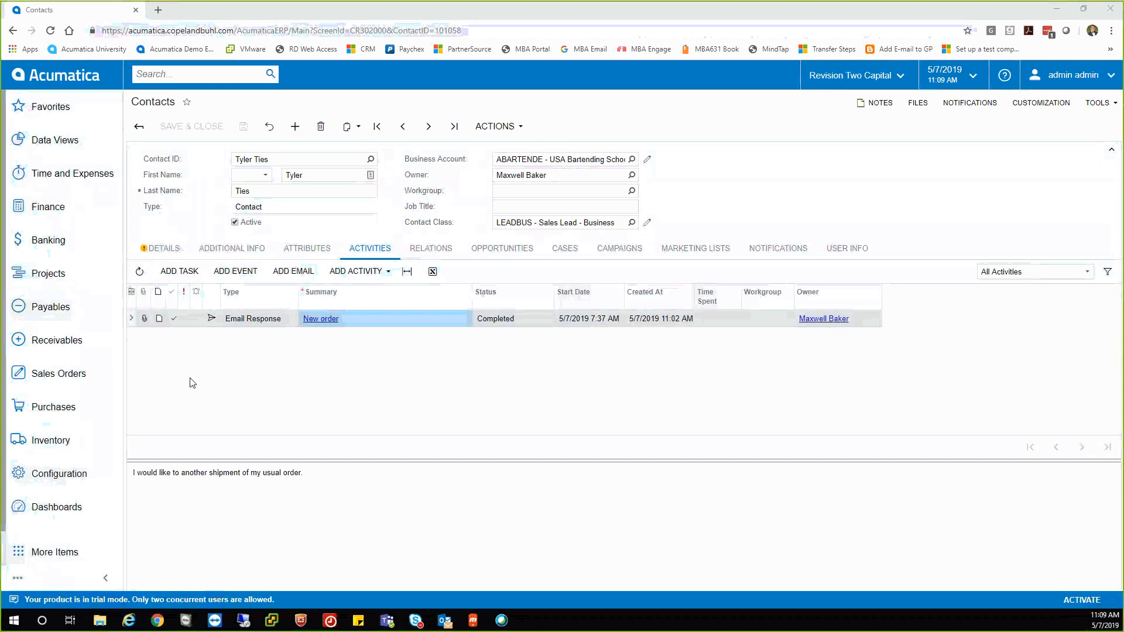
Open the AP Clerk dashboard from the Finance section of the Dashboards list.
left_click(82, 506)
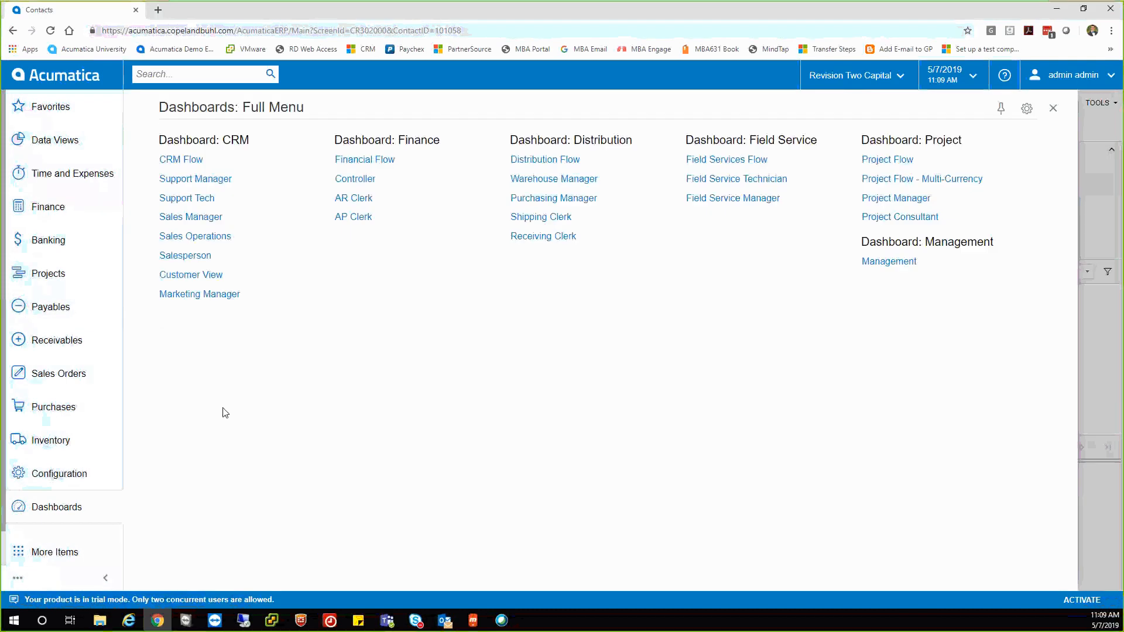
left_click(358, 220)
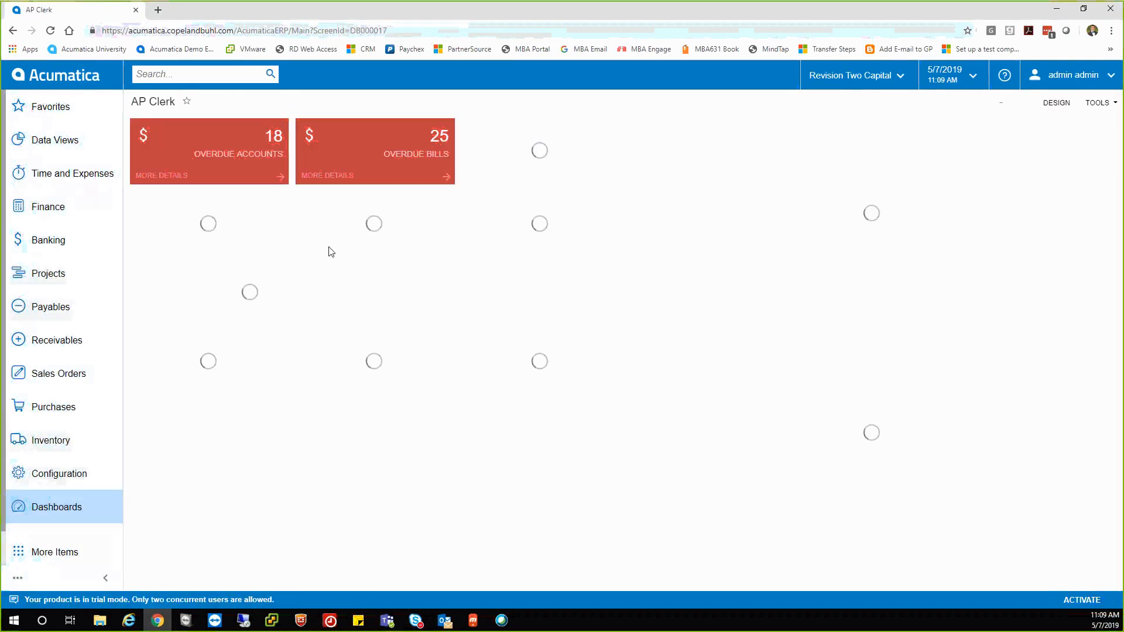